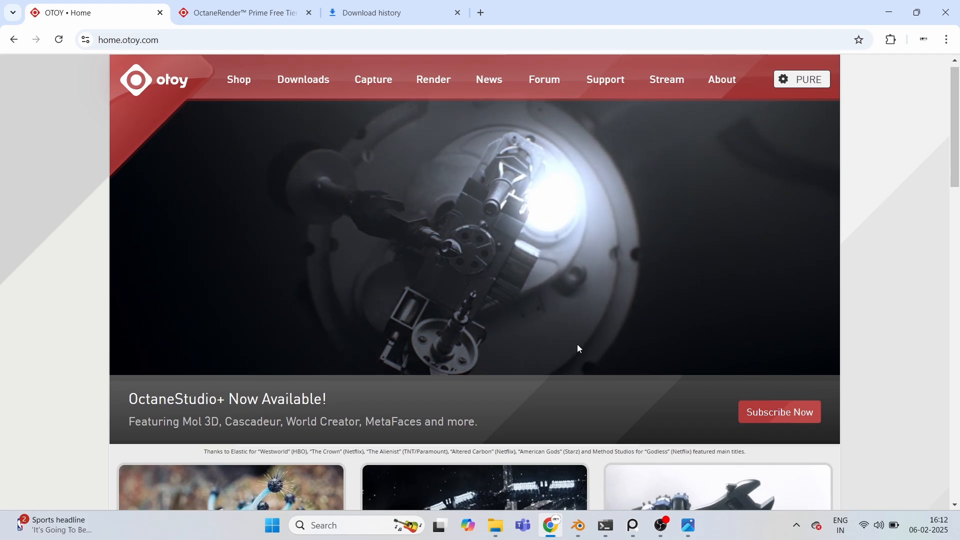
Step: Open the OctaneRender Free Trial page from the OTOY shop and select the OctaneRender Prime (Free tier) option
scroll(576, 352, down, 6)
scroll(450, 230, up, 5)
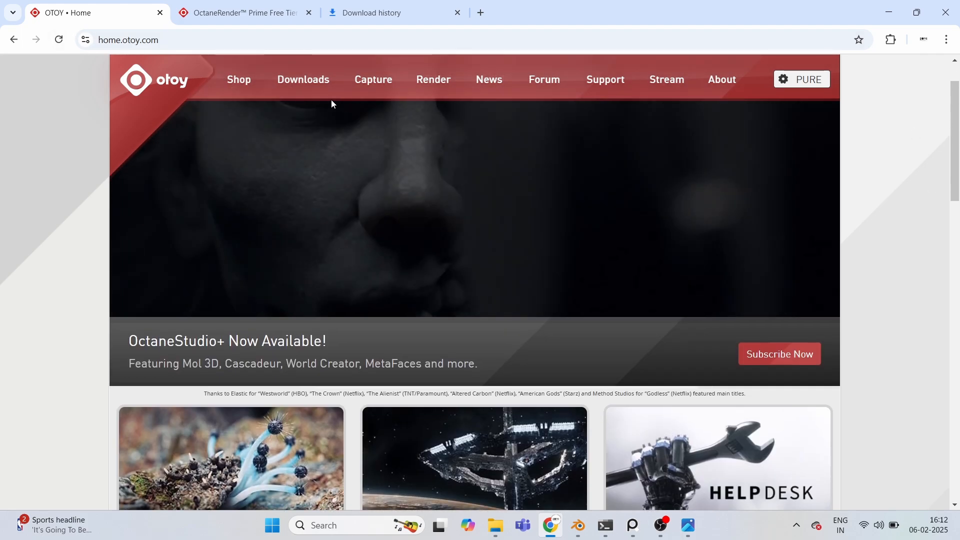
click(235, 79)
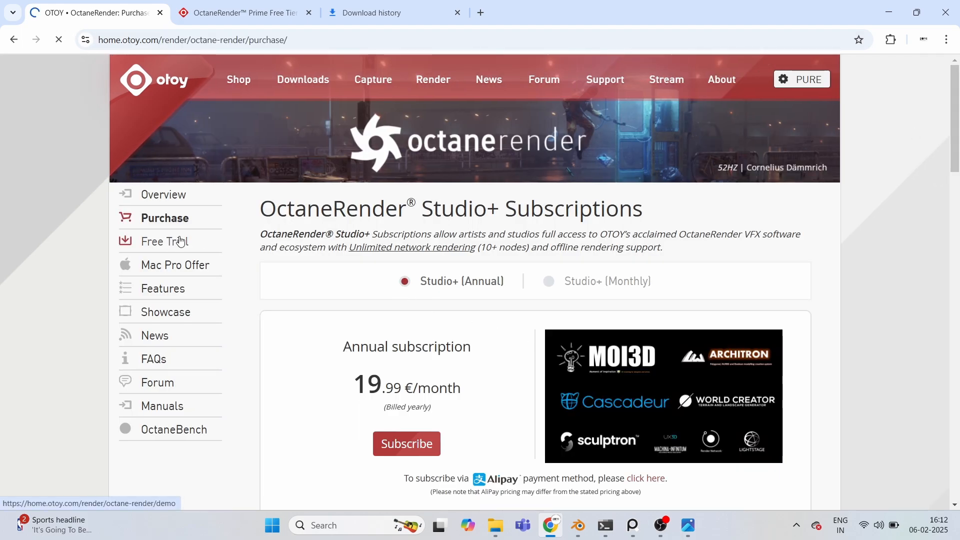
click(180, 242)
scroll(569, 286, down, 3)
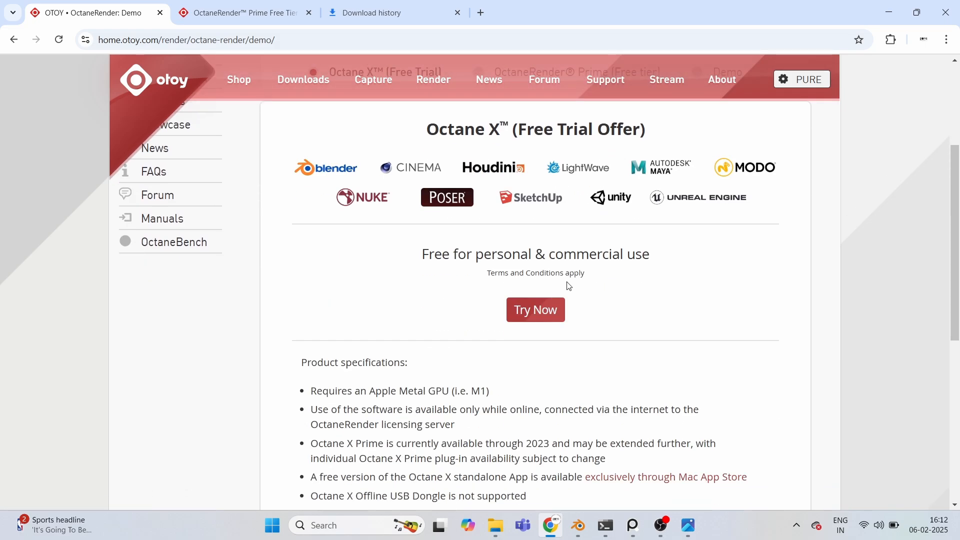
scroll(550, 270, up, 3)
click(476, 197)
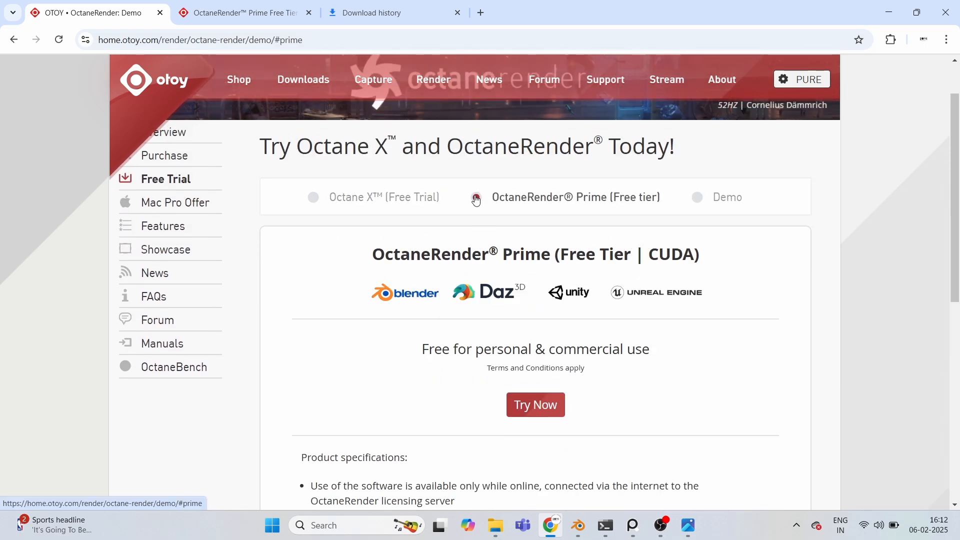
Step: Read the Prime specifications, start the free tier offer to reach its download page, and close the duplicate download page
scroll(650, 380, down, 5)
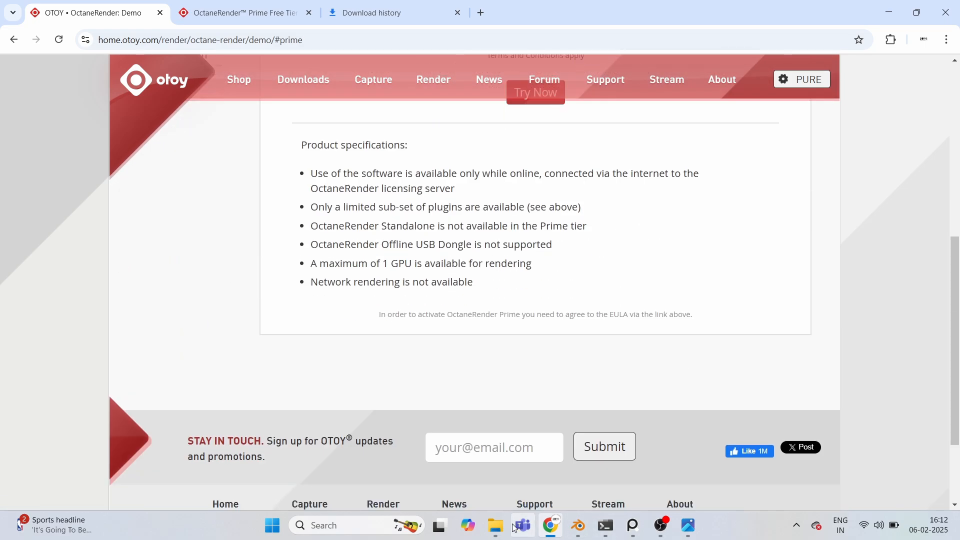
scroll(548, 455, up, 3)
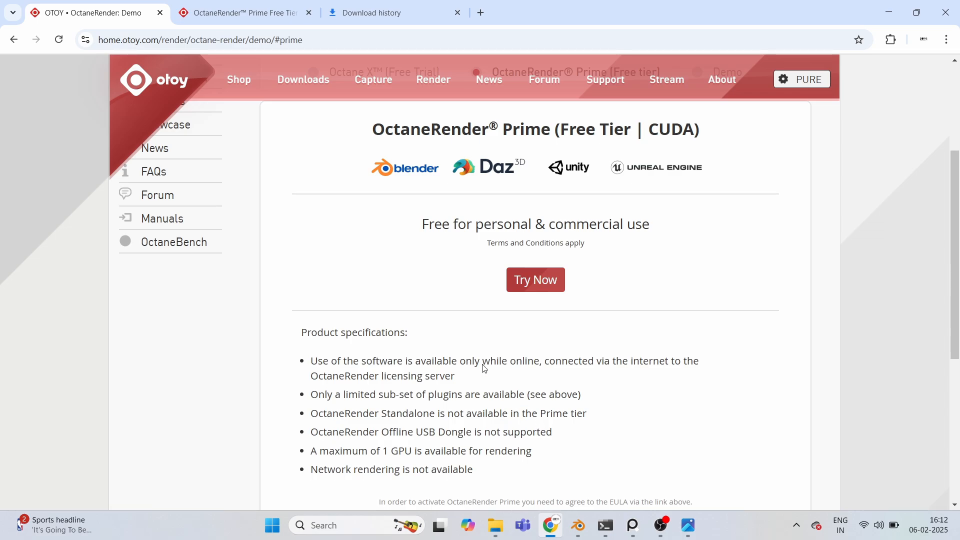
click(516, 283)
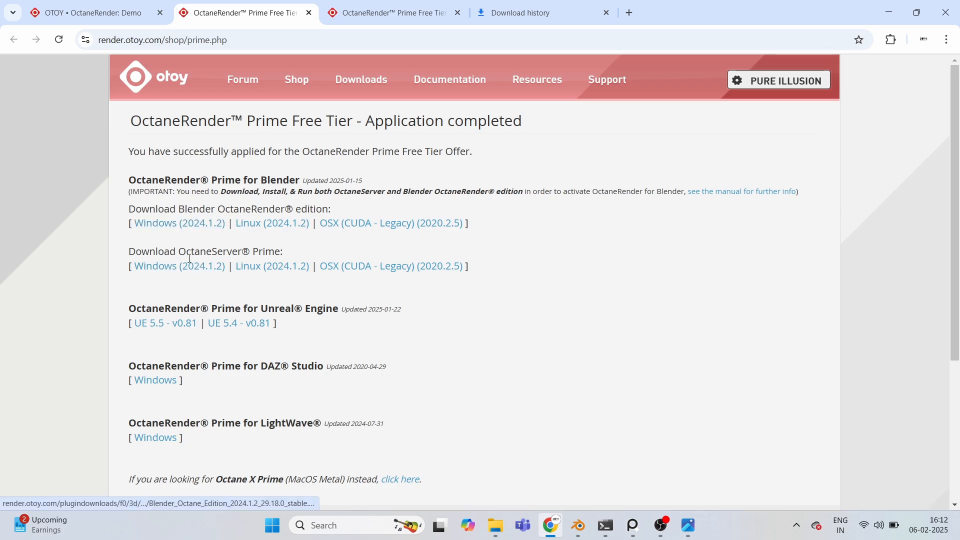
click(416, 11)
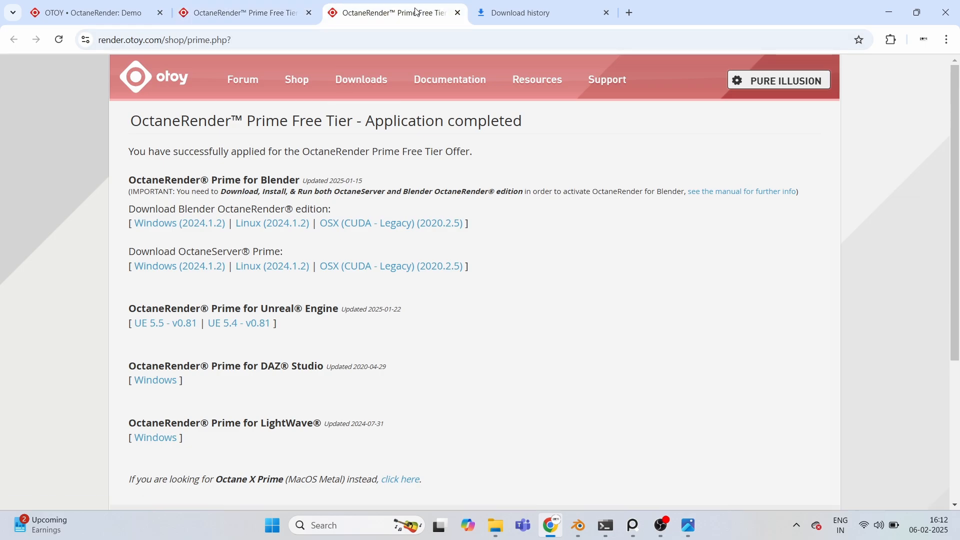
click(458, 12)
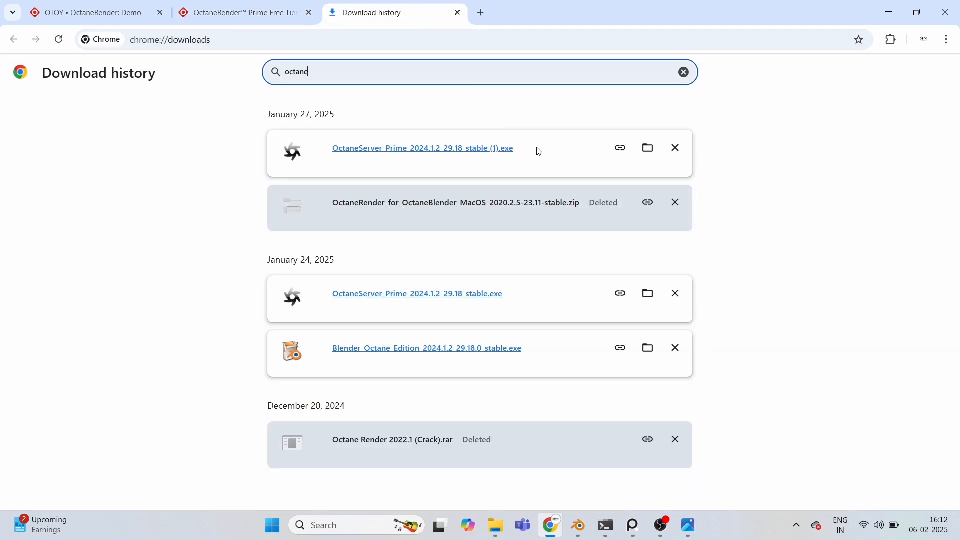
Step: Step through the OctaneServer Prime 2024.1.2 setup, accepting the license agreement up to the install location, and quit it
click(916, 152)
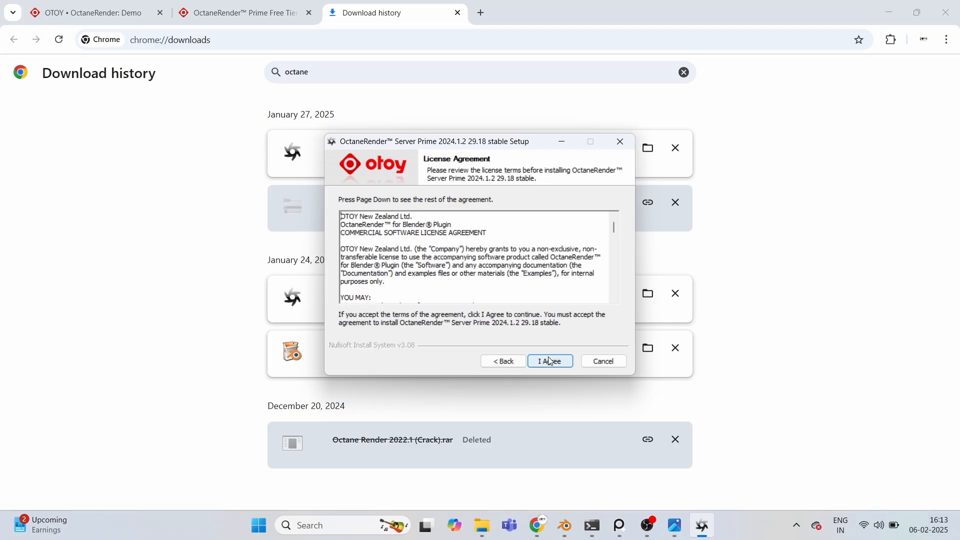
click(550, 361)
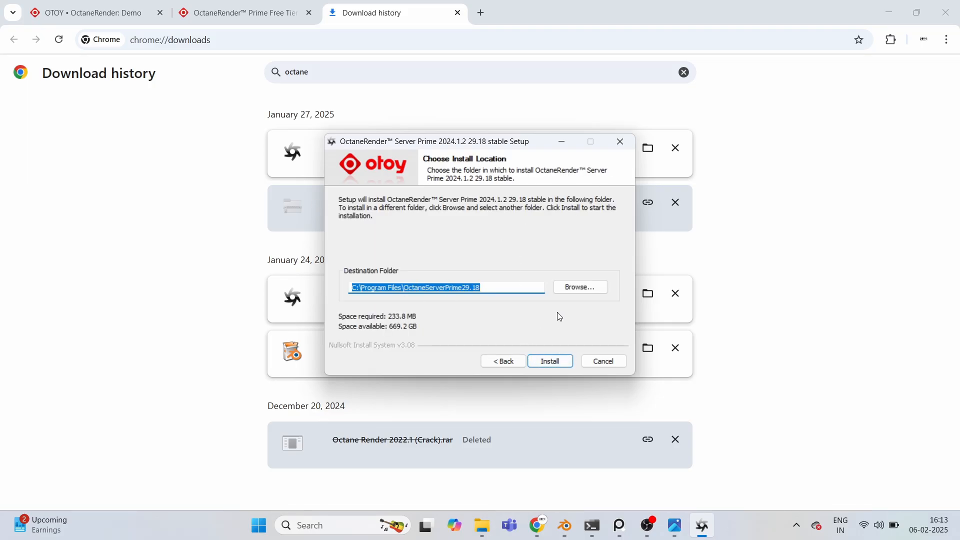
click(628, 147)
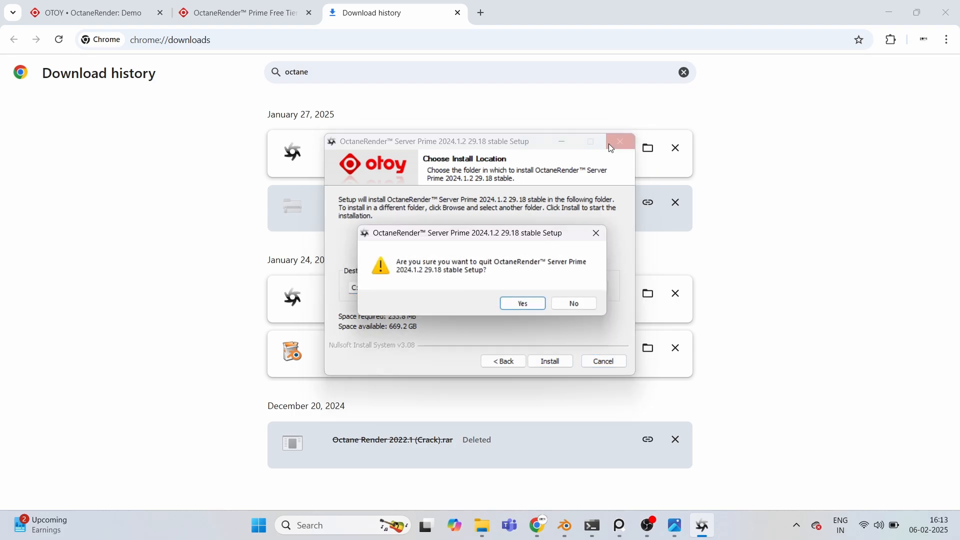
click(576, 301)
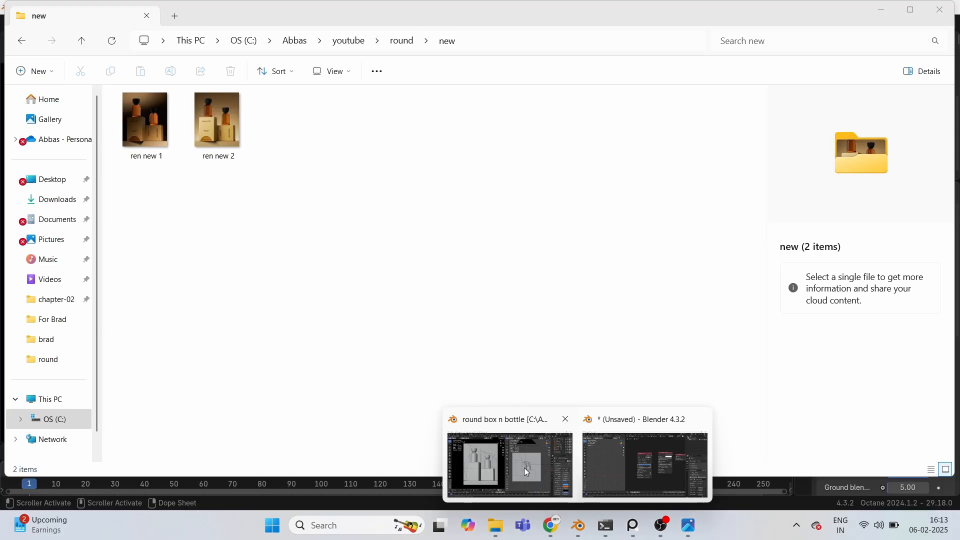
Step: Switch to the "round box n bottle" scene in Blender and show its camera view in Rendered shading
click(528, 460)
middle_drag(338, 181, 206, 274)
key(KP_0)
key(z)
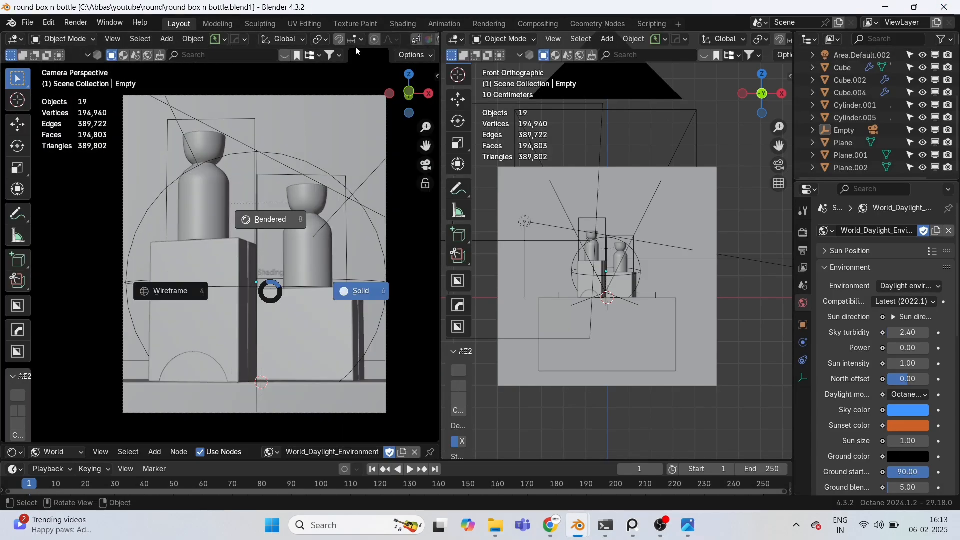
click(309, 217)
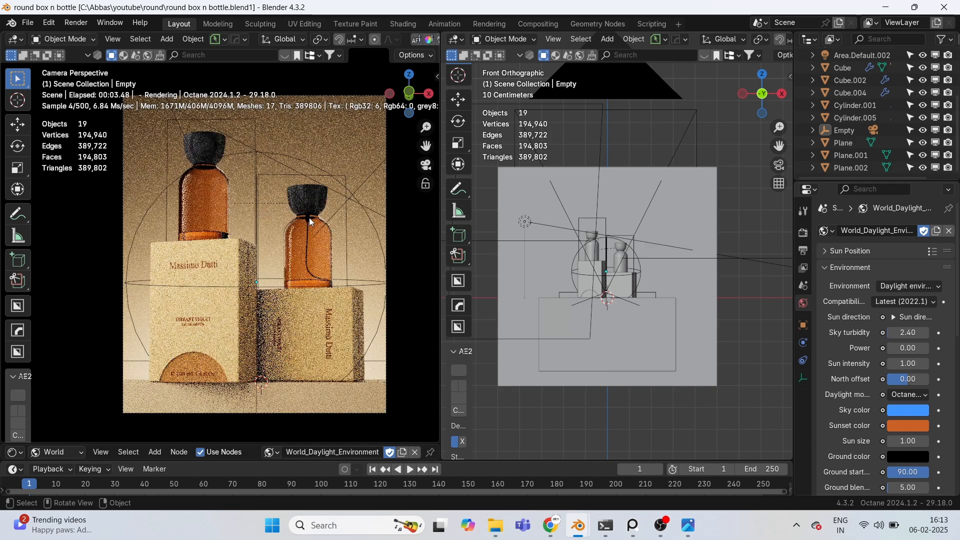
Step: Examine the rendered bottles and the printed lettering on the taller box up close
scroll(278, 209, up, 3)
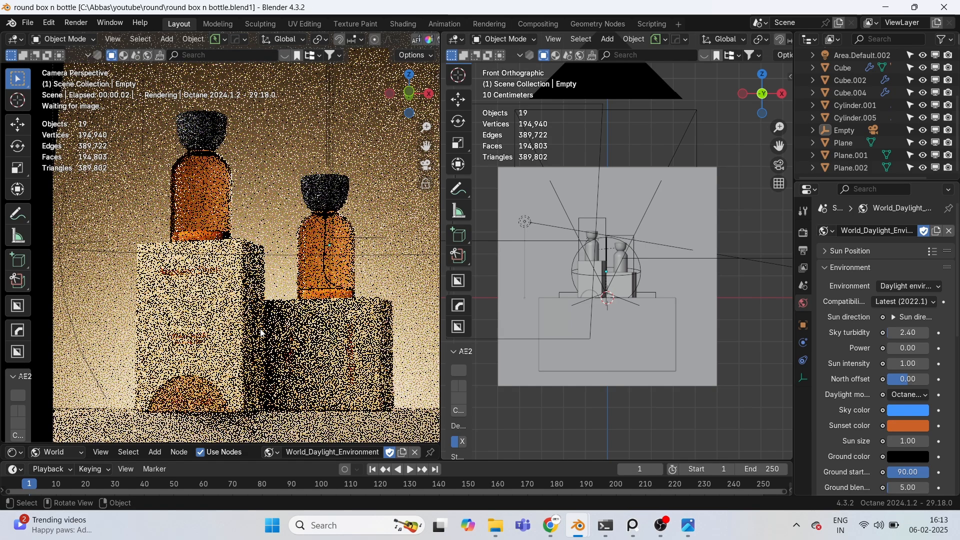
scroll(257, 325, up, 4)
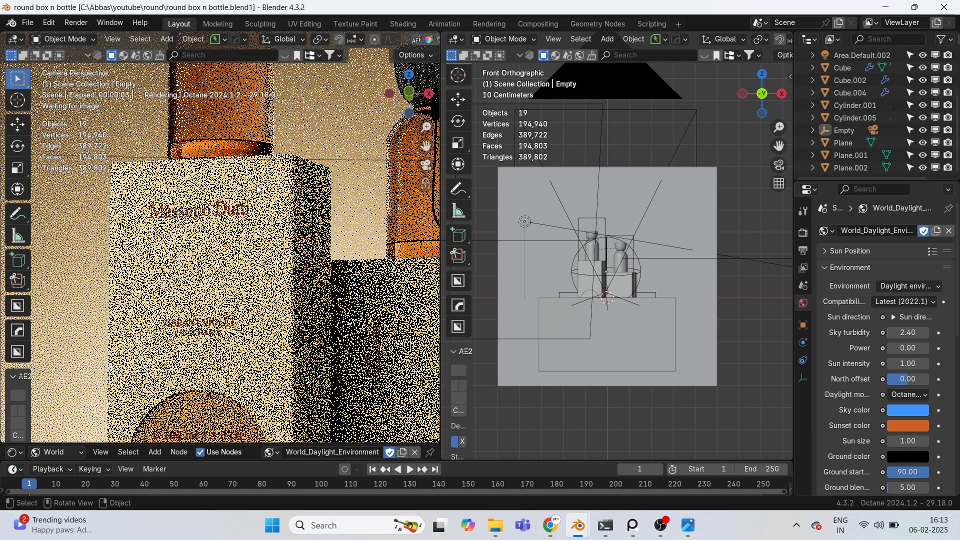
ctrl+middle_drag(255, 317, 274, 199)
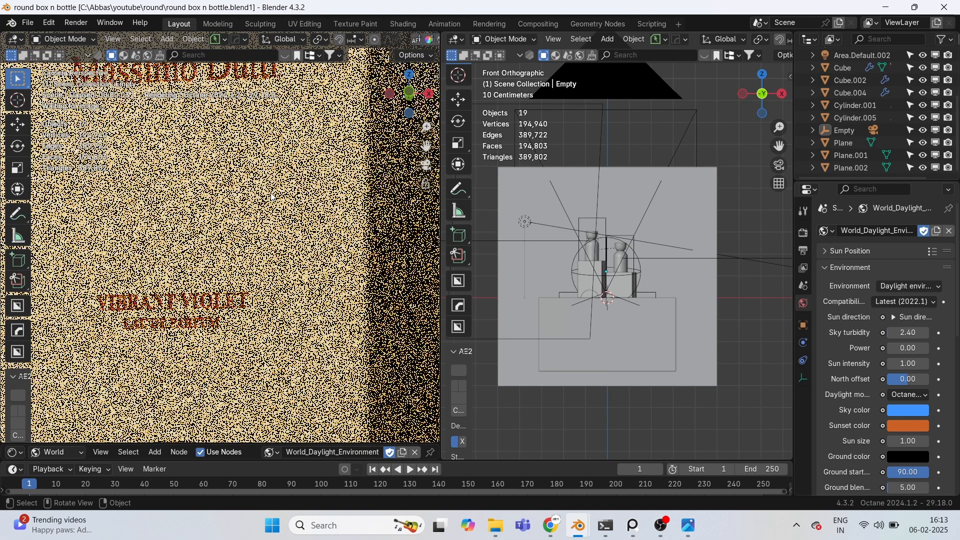
scroll(273, 197, up, 2)
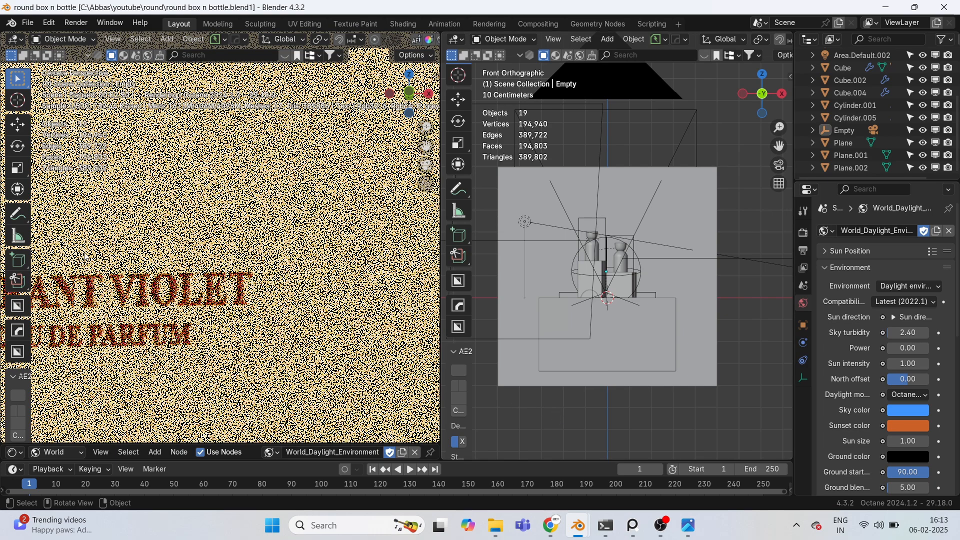
key(z)
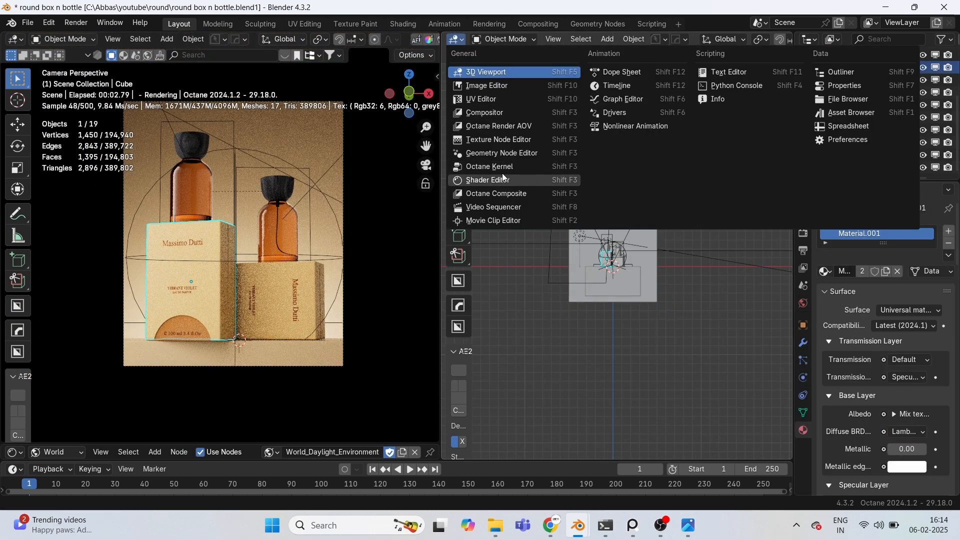
Step: Show the Shader Editor beside the render and examine the taller box's material nodes, including the noise texture and gradient map
click(503, 179)
scroll(701, 196, up, 4)
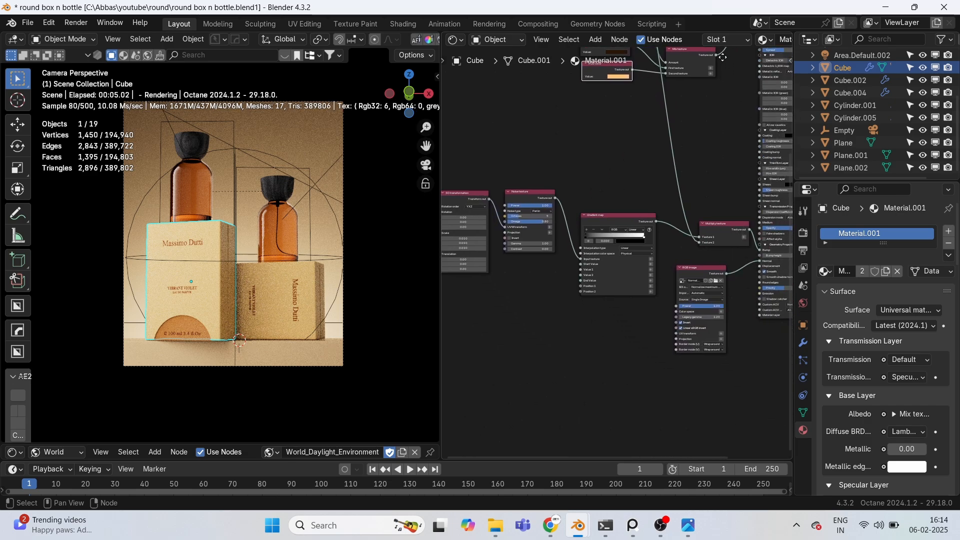
scroll(718, 329, up, 3)
middle_drag(718, 329, 767, 266)
middle_drag(657, 186, 703, 235)
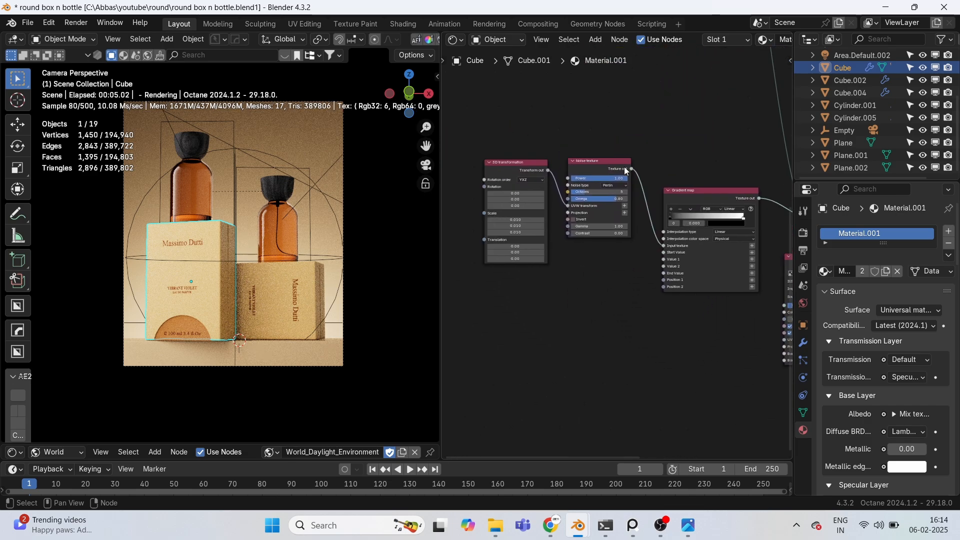
scroll(623, 164, up, 2)
middle_drag(623, 164, 436, 280)
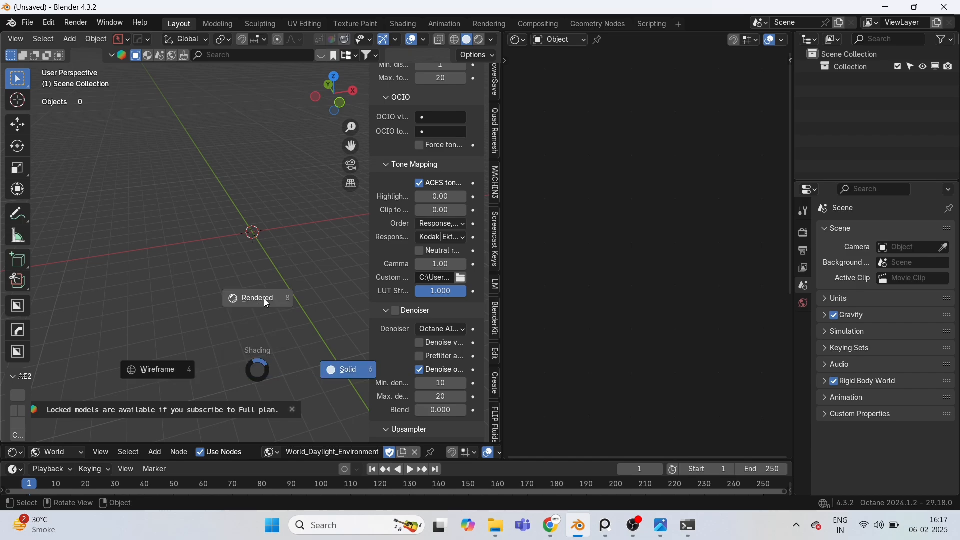
Step: Set the empty unsaved scene's viewport to Rendered shading and look at it from the front
click(264, 299)
right_click(373, 342)
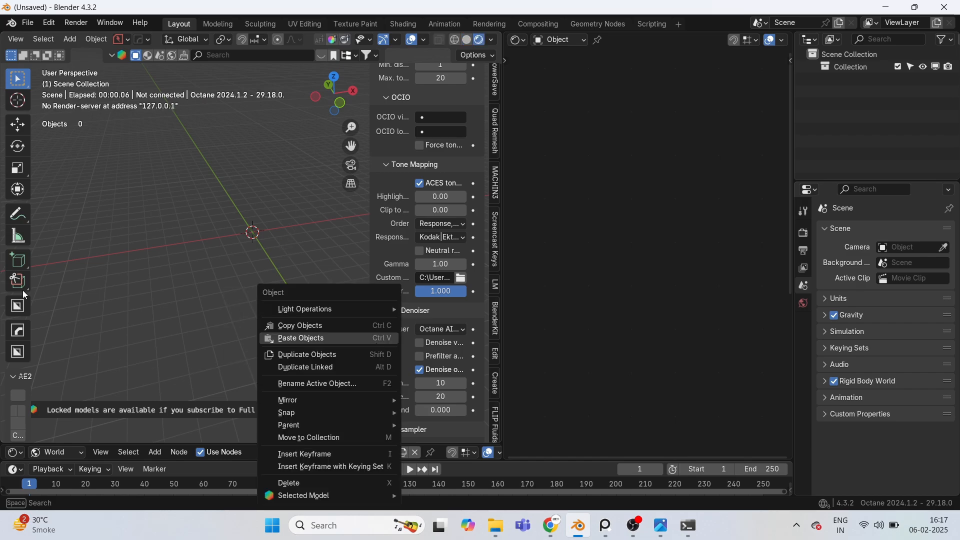
key(KP_1)
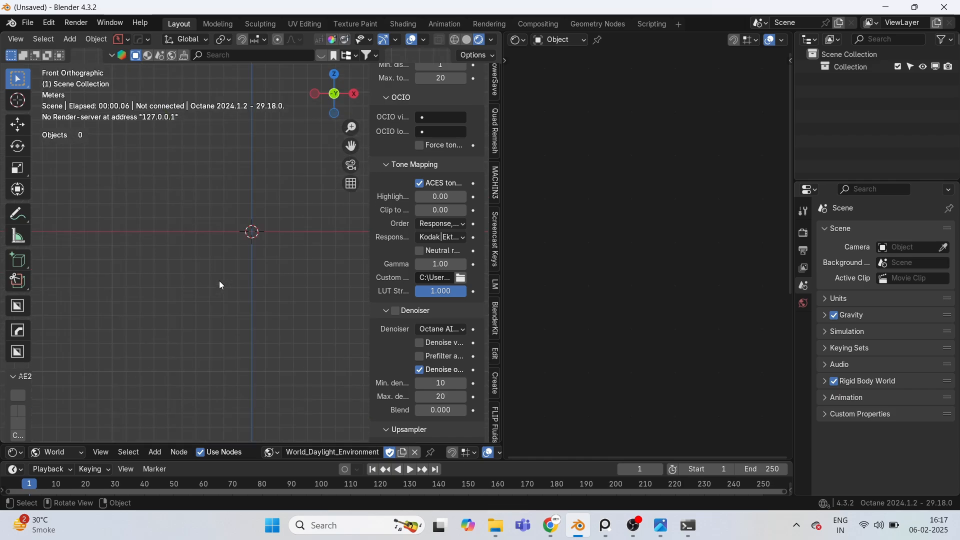
Step: Hide the viewport sidebar and add a Quadsphere mesh at the scene origin
key(n)
shift+middle_drag(284, 181, 280, 278)
key(shift+a)
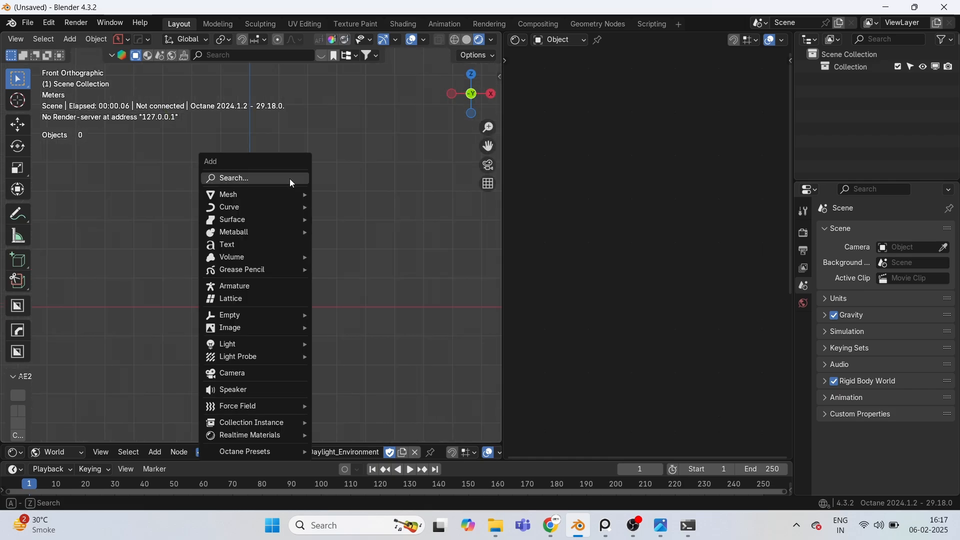
mouse_move(286, 199)
click(353, 194)
Step: Check the sphere in Solid and Rendered shading from an angled view, and return the viewport to Solid shading
key(z)
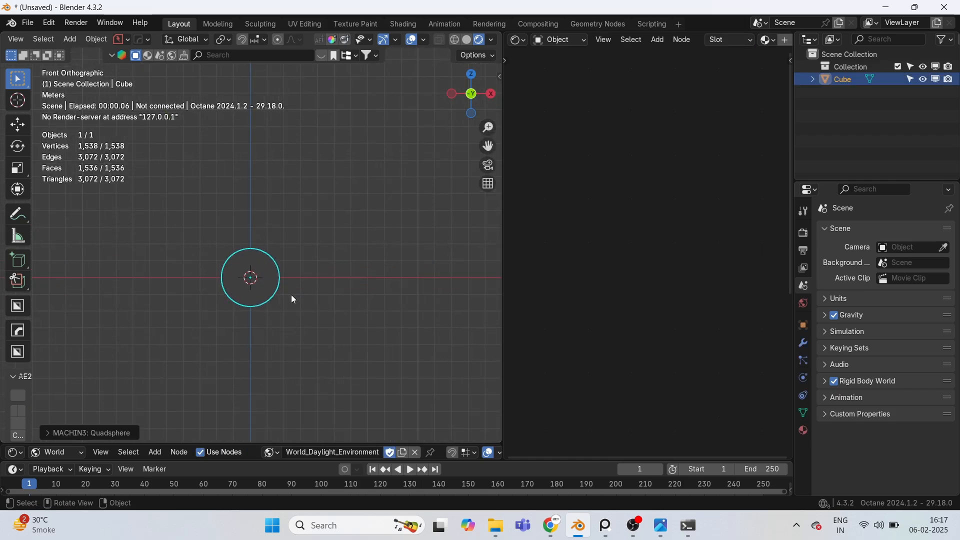
click(508, 270)
middle_drag(312, 287, 293, 339)
key(z)
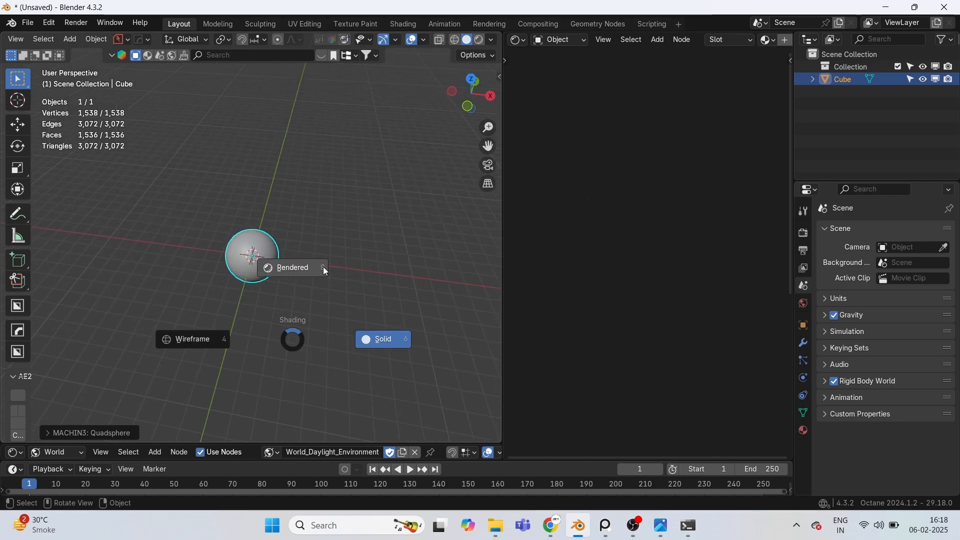
click(307, 268)
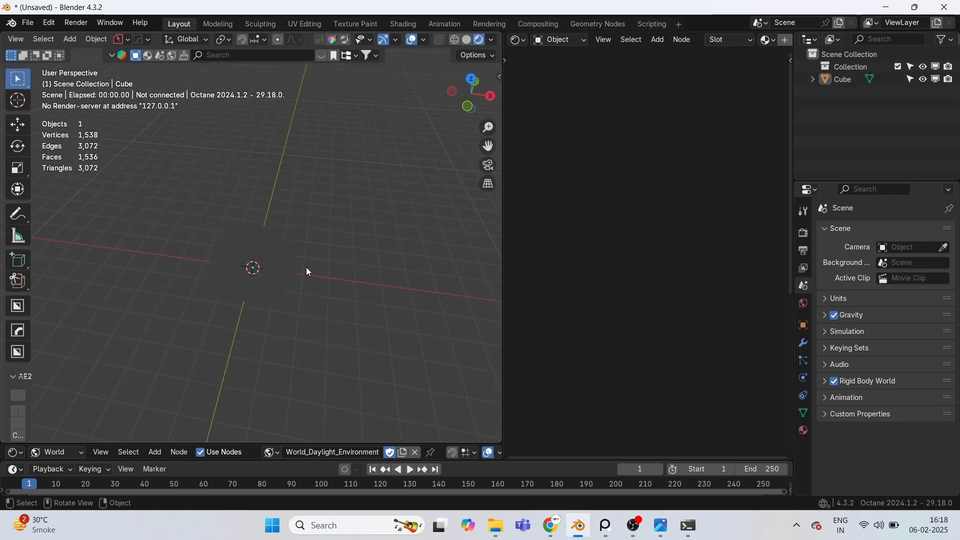
shift+middle_drag(310, 272, 361, 232)
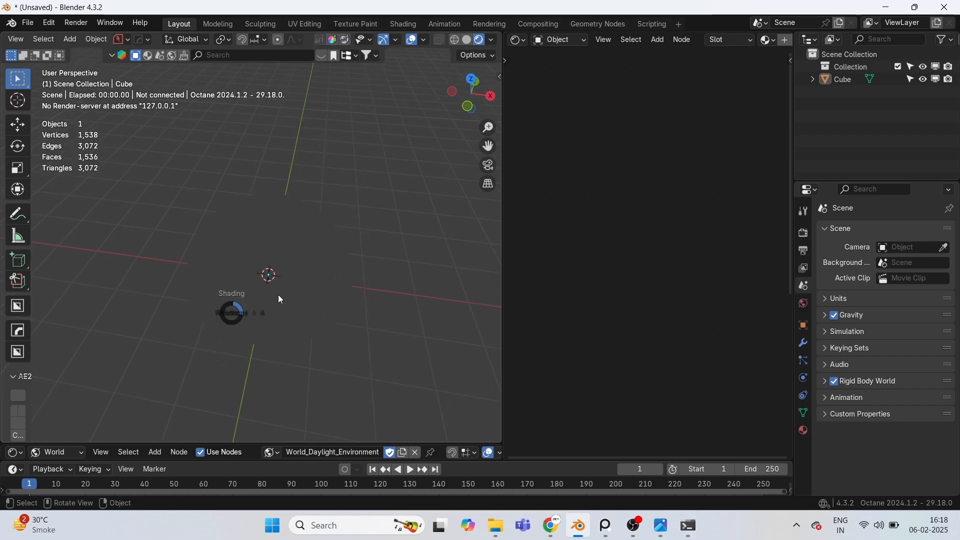
click(350, 289)
Step: Find OctaneServer Prime through Windows search with "octa" and launch it
click(324, 524)
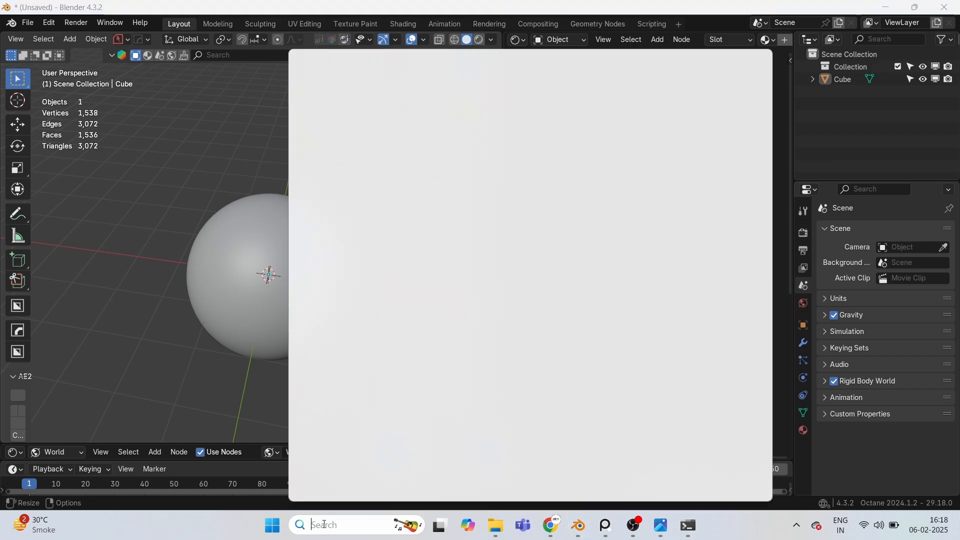
text(octa)
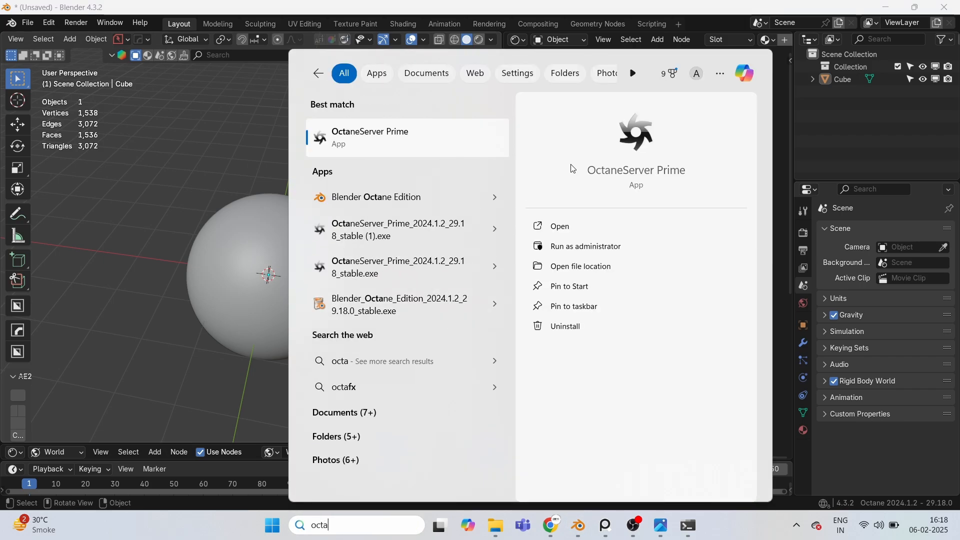
click(575, 225)
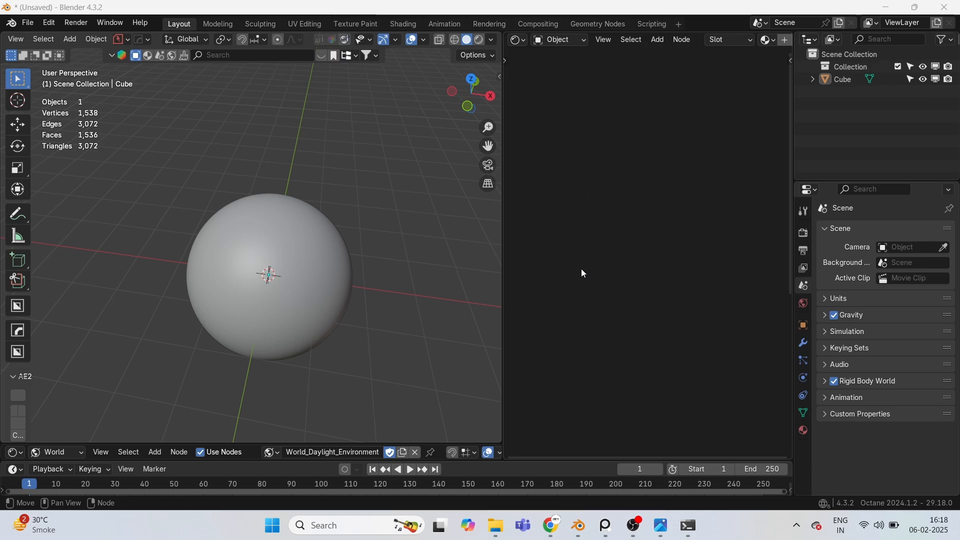
scroll(152, 264, down, 3)
middle_drag(205, 257, 225, 252)
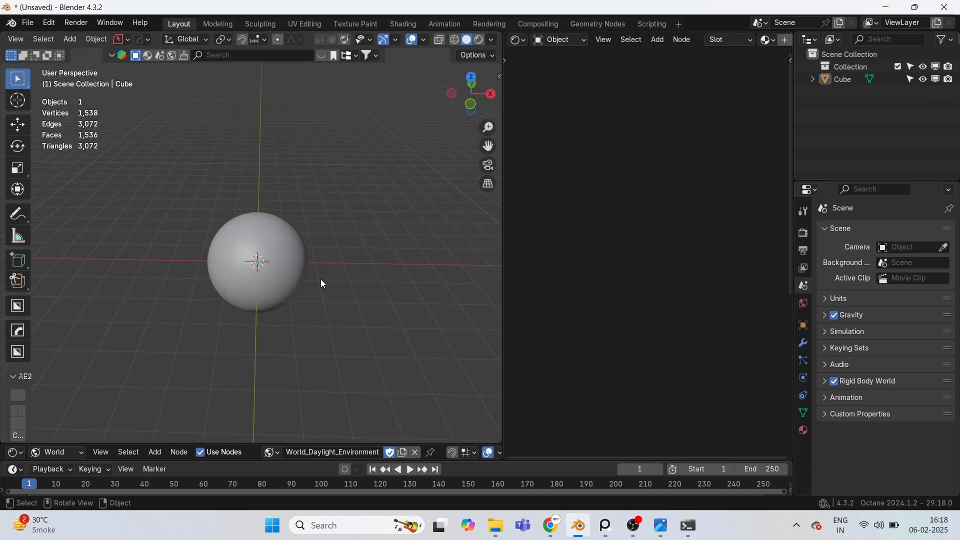
scroll(316, 313, up, 3)
shift+middle_drag(317, 313, 319, 298)
scroll(316, 305, up, 1)
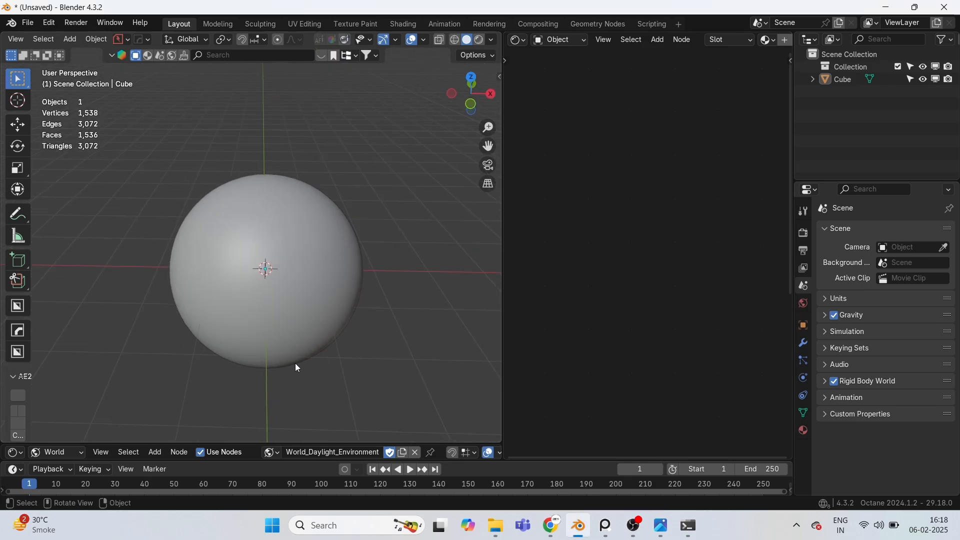
Step: Switch the viewport to Rendered shading and widen the world node editor to show its node chain
key(z)
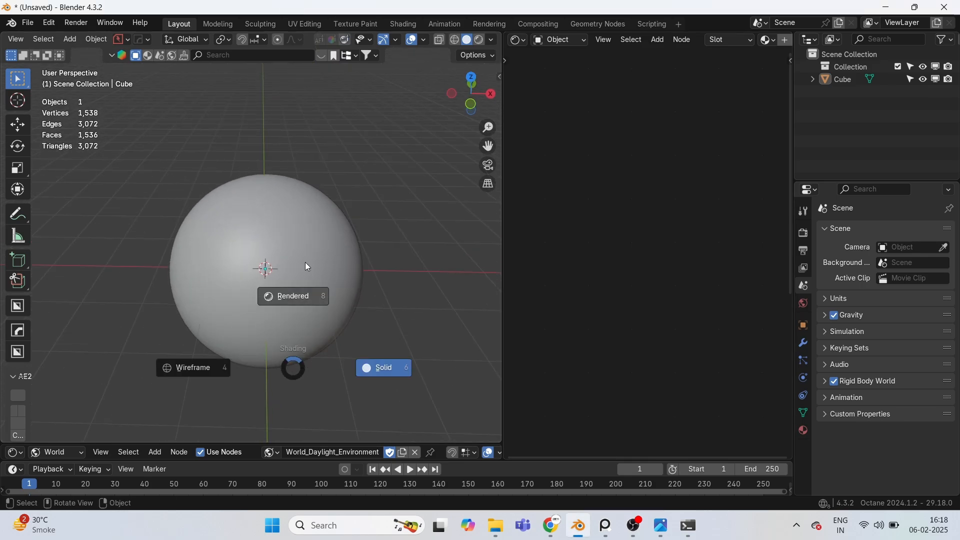
click(310, 314)
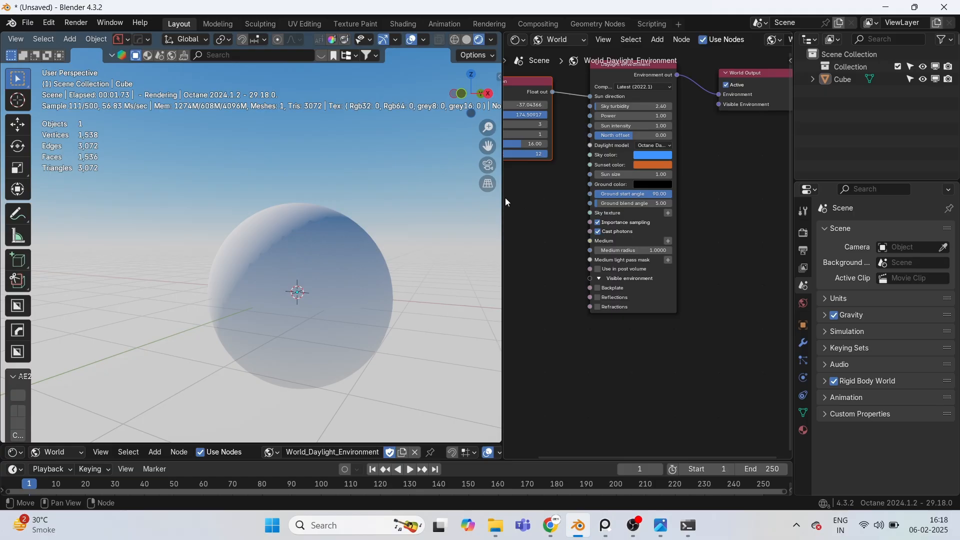
drag(504, 210, 432, 217)
scroll(675, 228, down, 2)
middle_drag(623, 178, 632, 212)
scroll(615, 205, up, 2)
middle_drag(550, 181, 618, 186)
scroll(617, 210, down, 1)
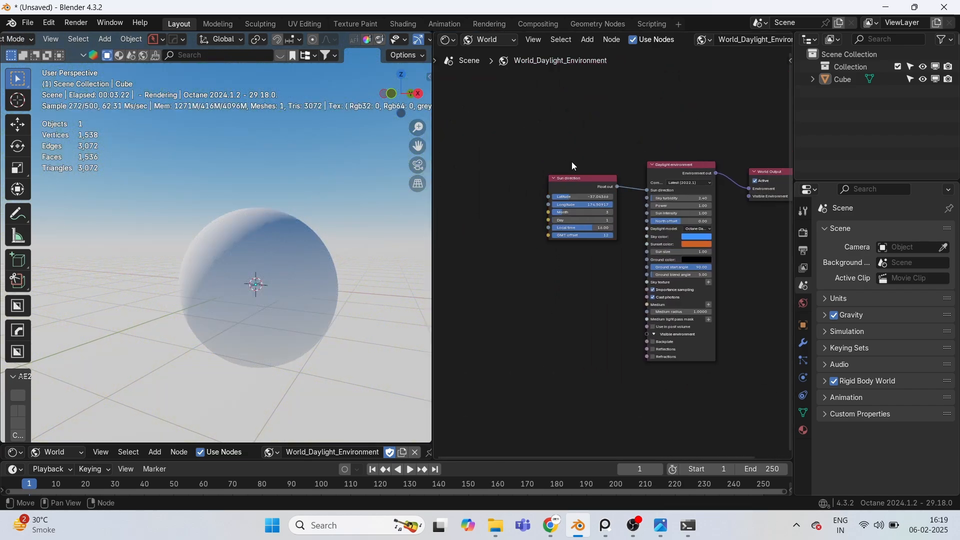
Step: Detach the Daylight environment and Sun direction nodes from World Output and move them aside
drag(545, 121, 691, 318)
alt+drag(708, 190, 567, 326)
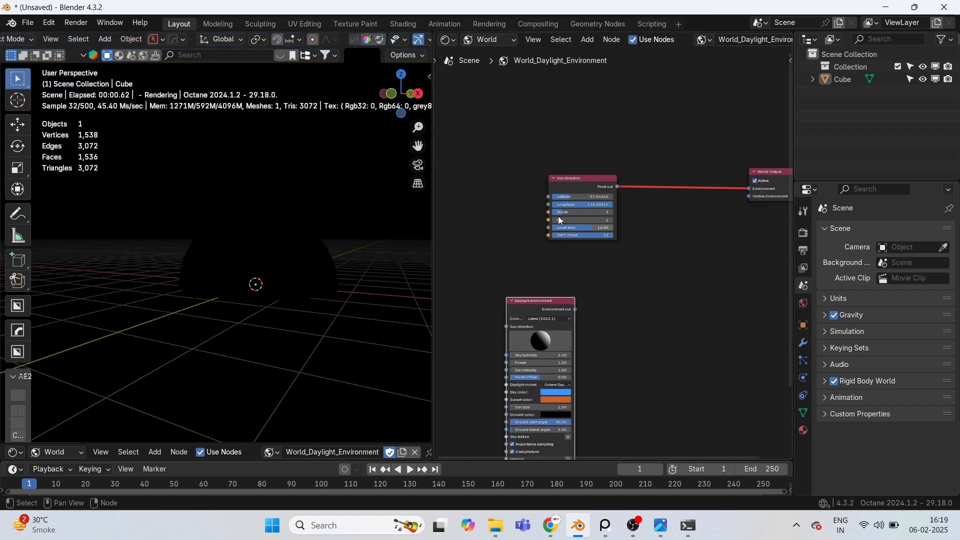
alt+drag(587, 180, 453, 286)
Step: Add a new Daylight environment node and connect its output to World Output's Environment input
middle_drag(602, 292, 493, 289)
key(shift+a)
click(596, 185)
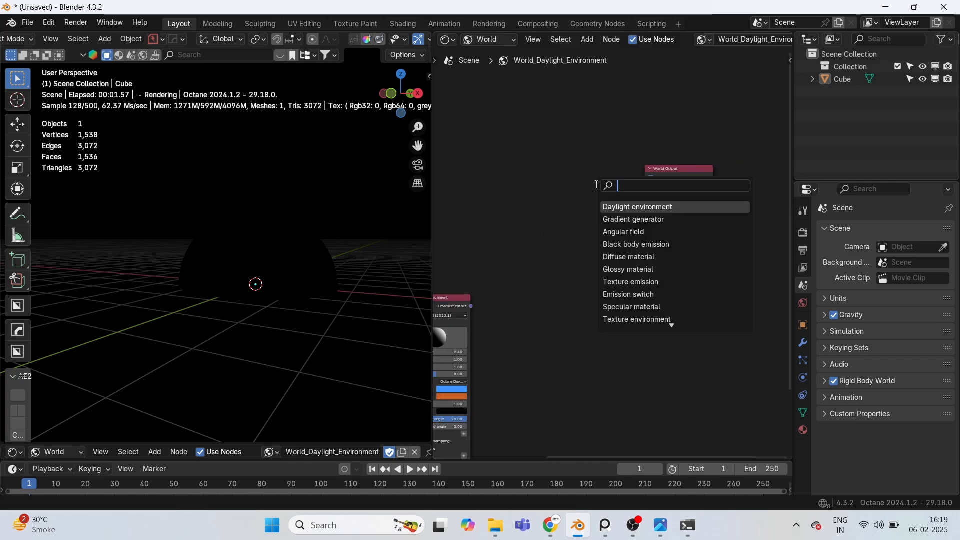
text(day)
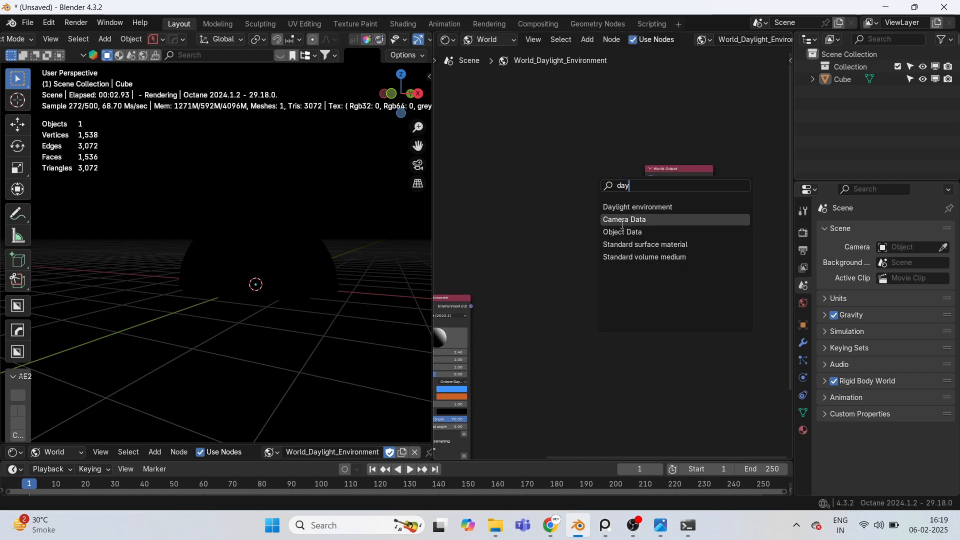
key(Return)
click(567, 167)
scroll(619, 174, up, 2)
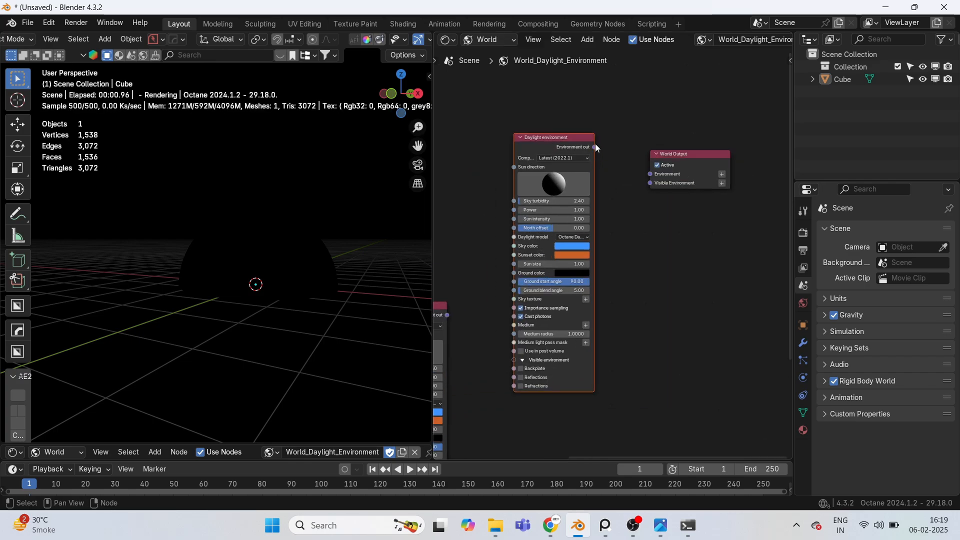
drag(595, 146, 648, 176)
middle_drag(626, 230, 739, 229)
scroll(691, 298, down, 1)
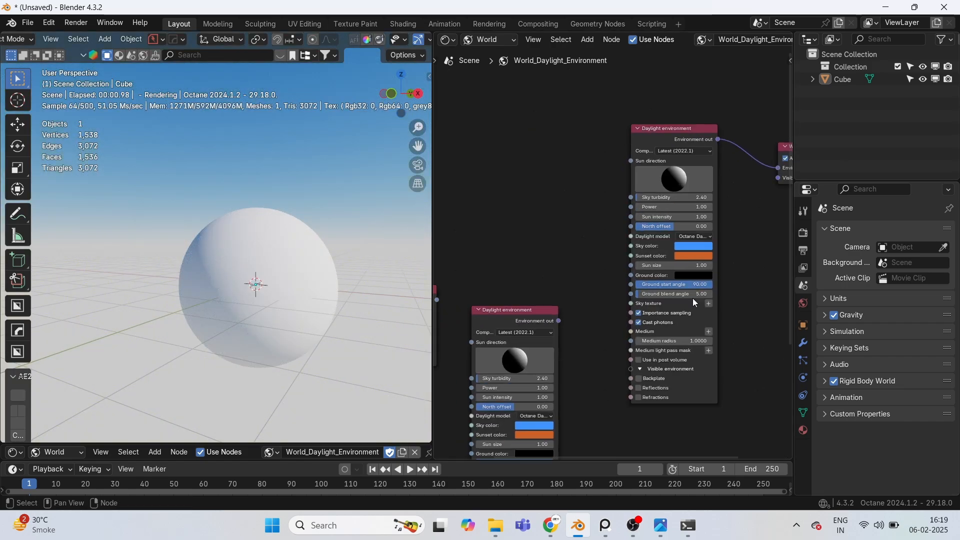
scroll(617, 262, down, 2)
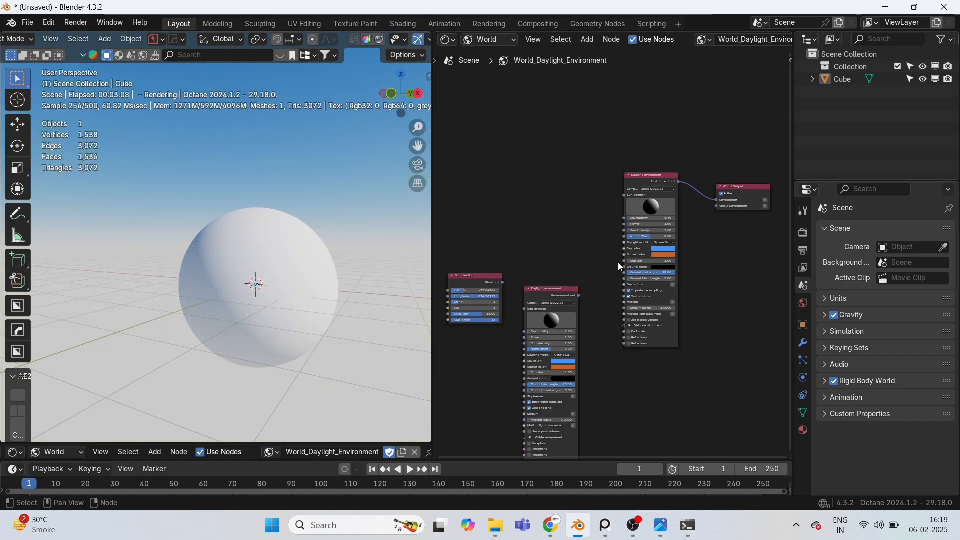
Step: Delete both Daylight environment nodes and the Sun direction node from the world node tree
click(674, 164)
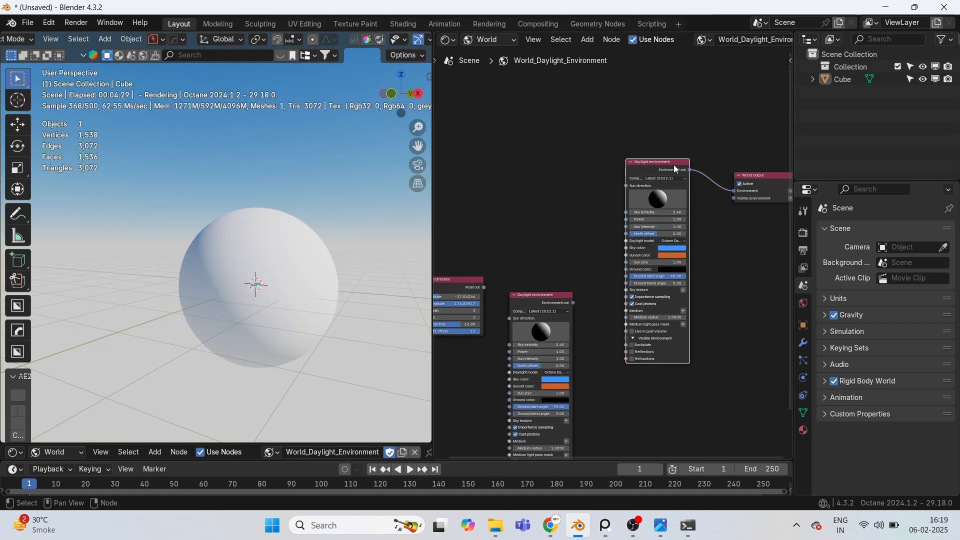
key(Delete)
click(524, 304)
key(Delete)
key(Delete)
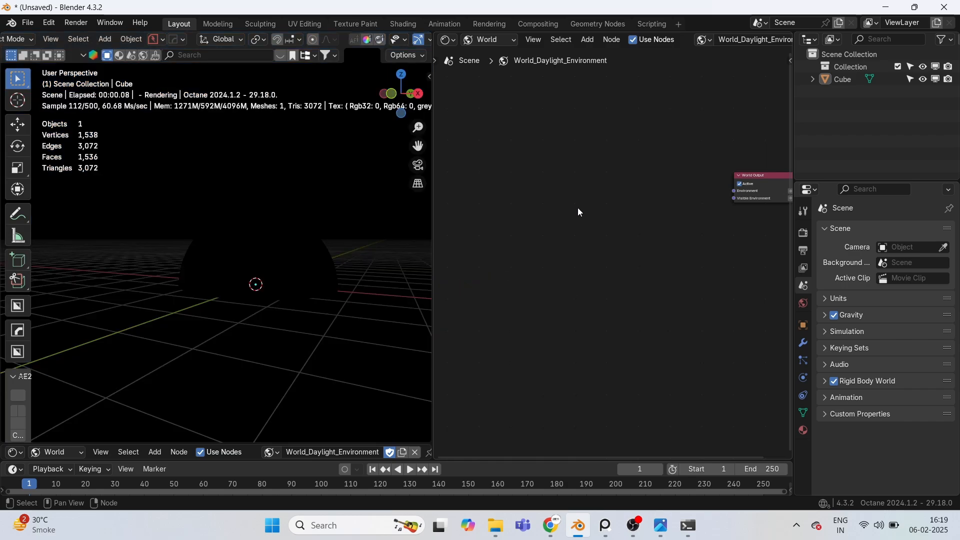
scroll(585, 228, up, 4)
middle_drag(623, 206, 574, 229)
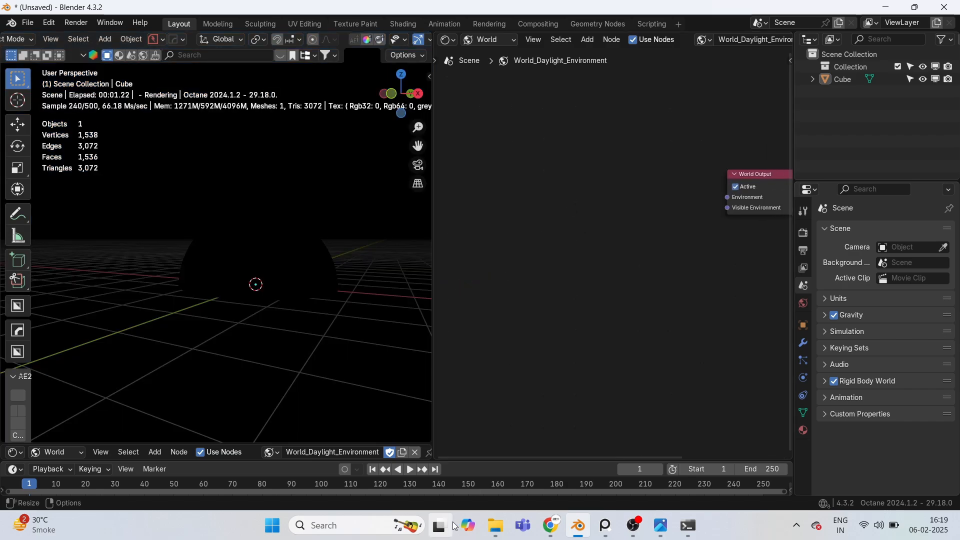
Step: Switch to Chrome, open Poly Haven in a new tab and look at its HDRIs section
click(551, 525)
click(484, 13)
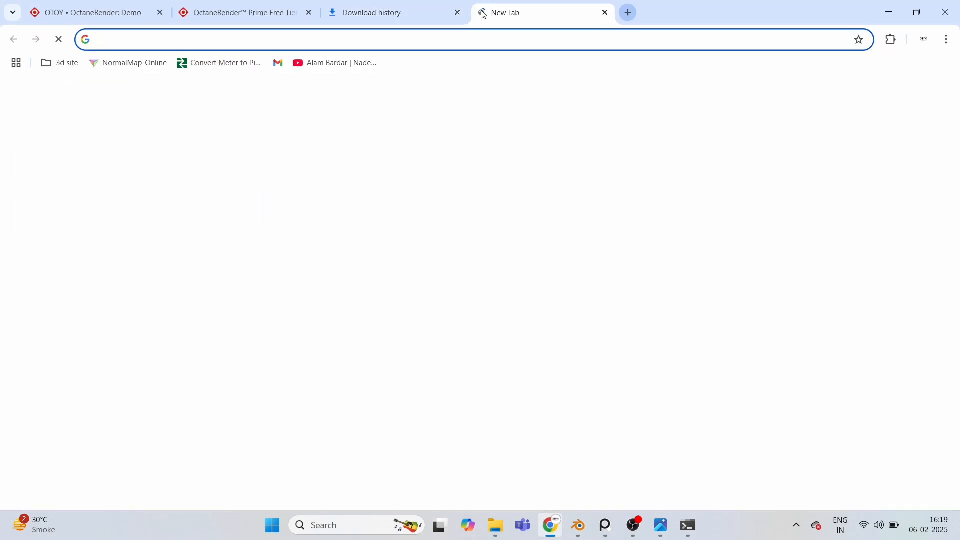
text(poly)
key(Return)
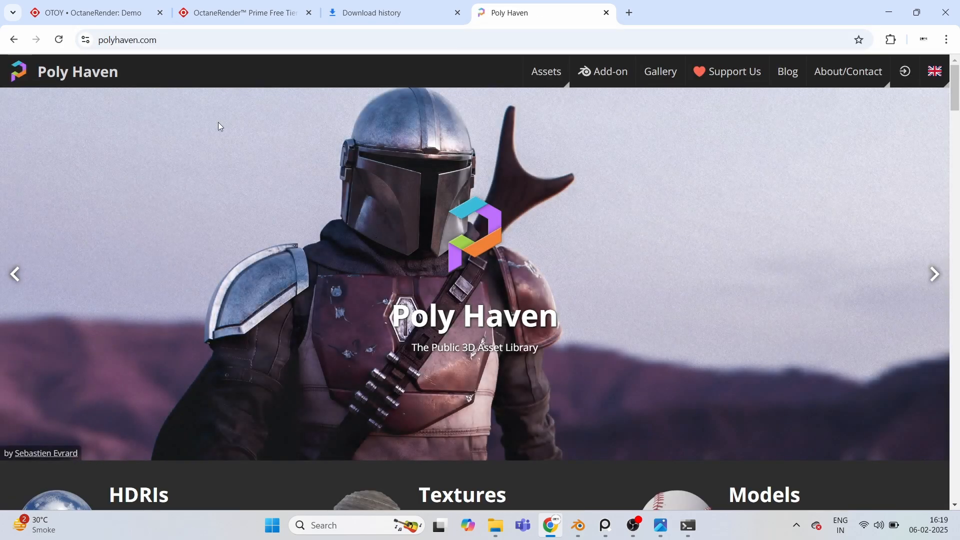
scroll(140, 433, down, 3)
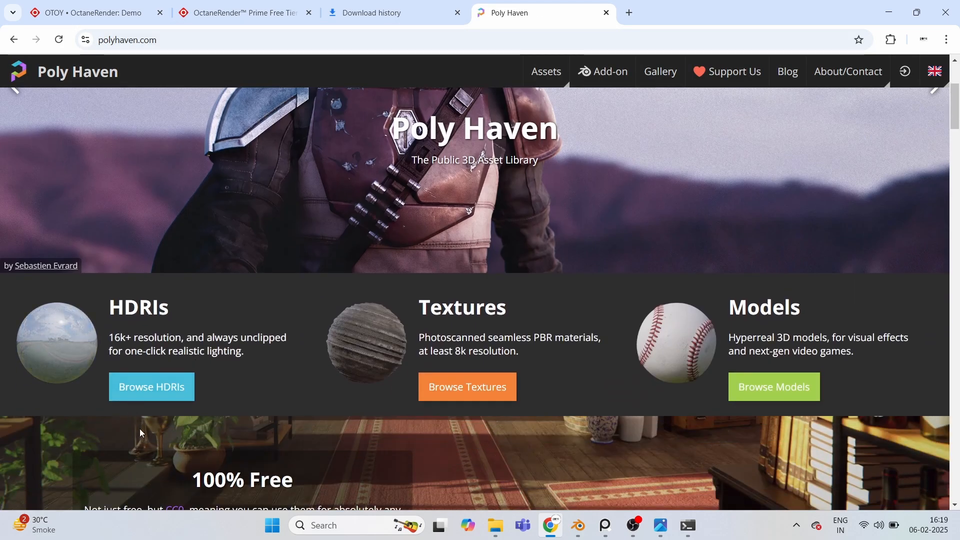
Step: Bring the downloaded brown_photostudio_02_2k.exr from Chrome's download history into Blender's world node tree as an RGB image node
click(358, 19)
key(alt+Tab)
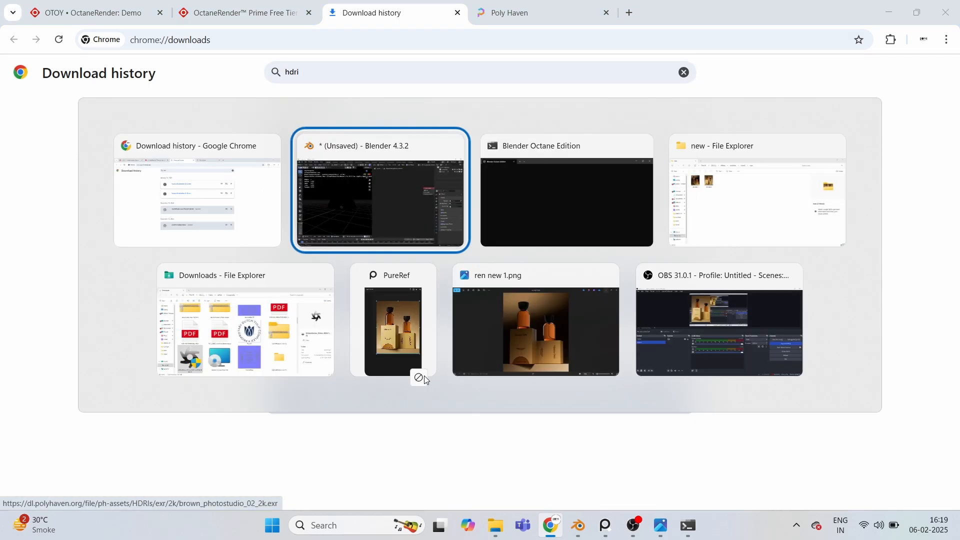
drag(538, 177, 537, 176)
scroll(630, 203, up, 1)
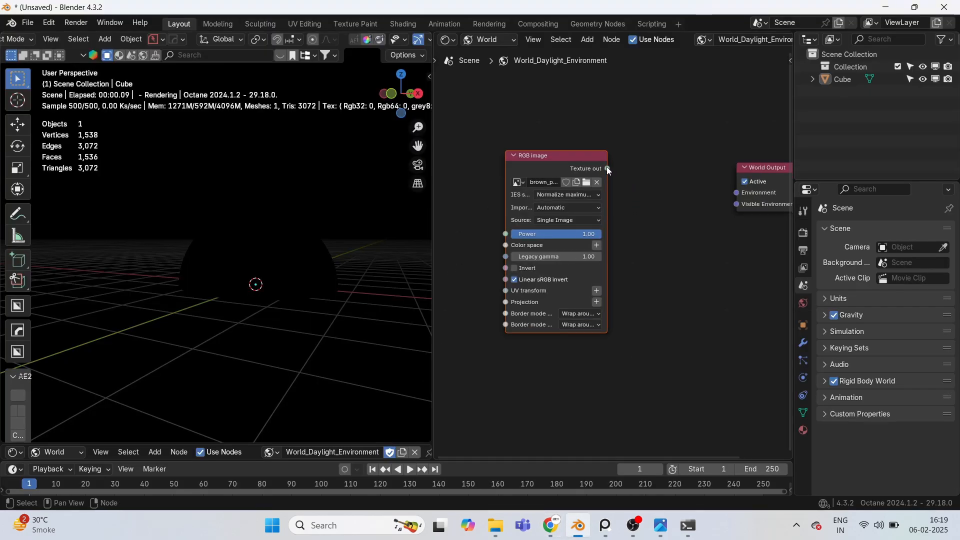
Step: Try linking the RGB image node directly to World Output's Environment input, and remove the link
drag(608, 169, 725, 190)
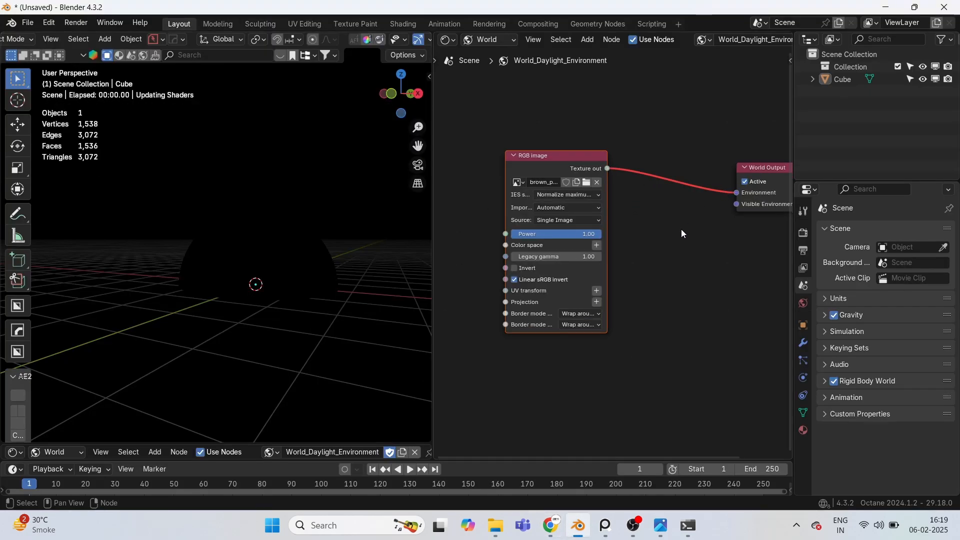
middle_drag(681, 229, 651, 221)
scroll(649, 221, down, 3)
drag(530, 171, 453, 170)
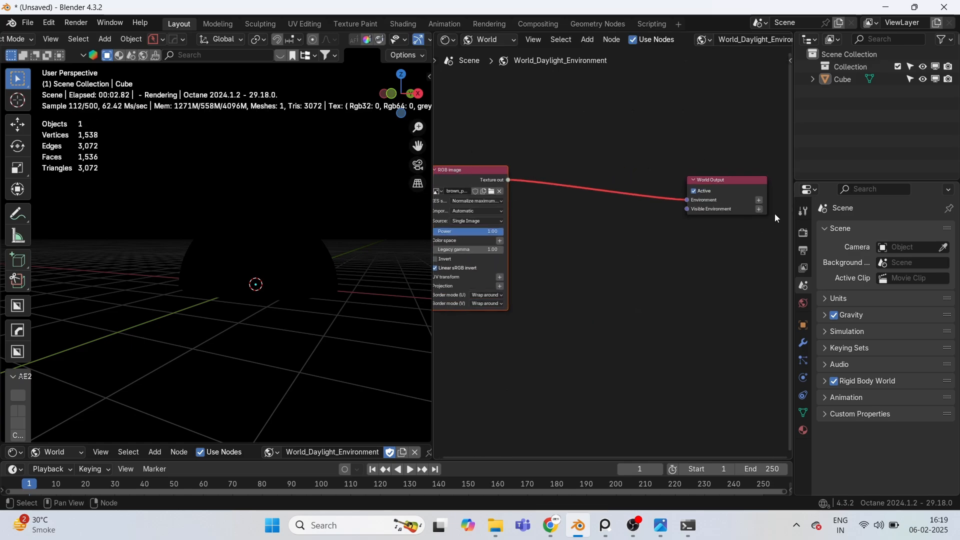
middle_drag(682, 209, 727, 224)
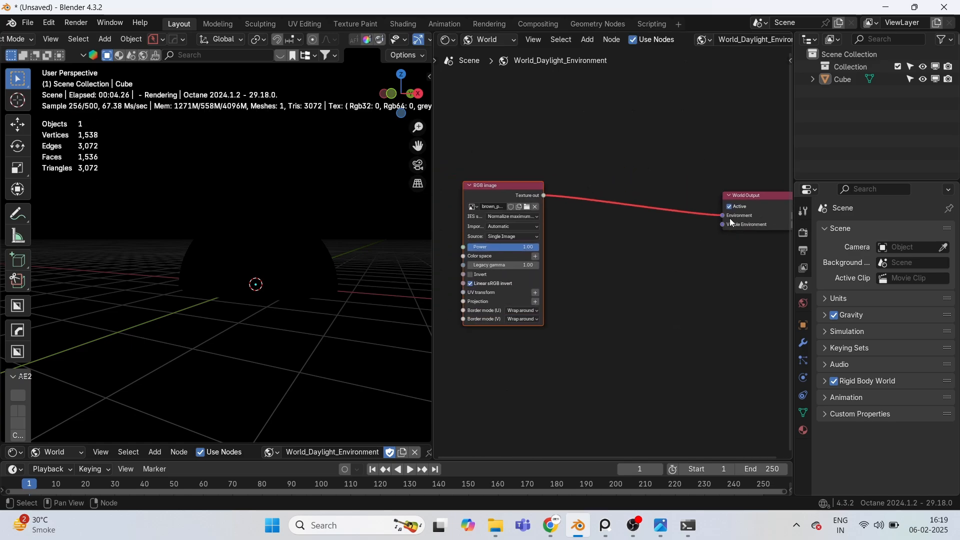
drag(722, 215, 667, 224)
Step: Add a Texture environment node between the existing nodes and connect its output to World Output's Environment input
drag(516, 190, 507, 191)
click(598, 170)
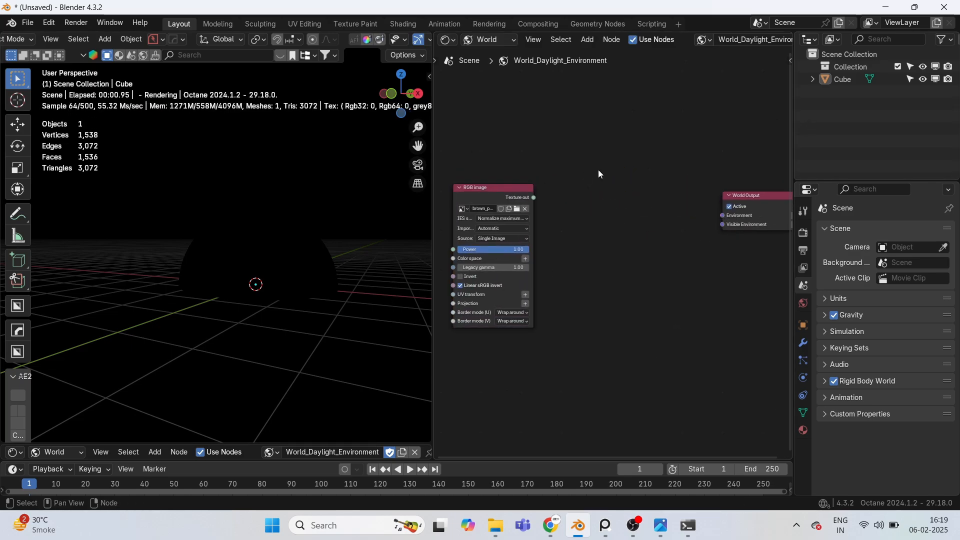
key(shift+a)
text(en)
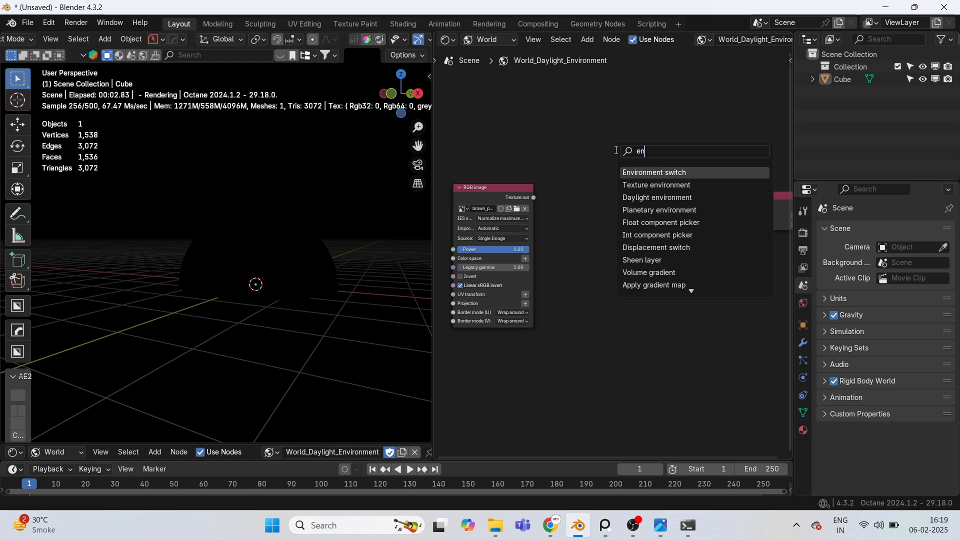
text(vi)
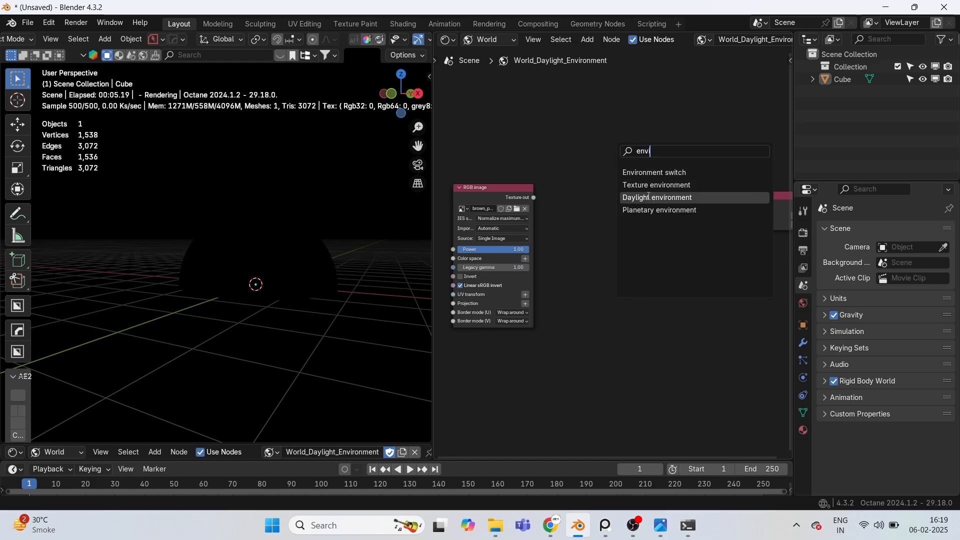
click(648, 185)
click(679, 203)
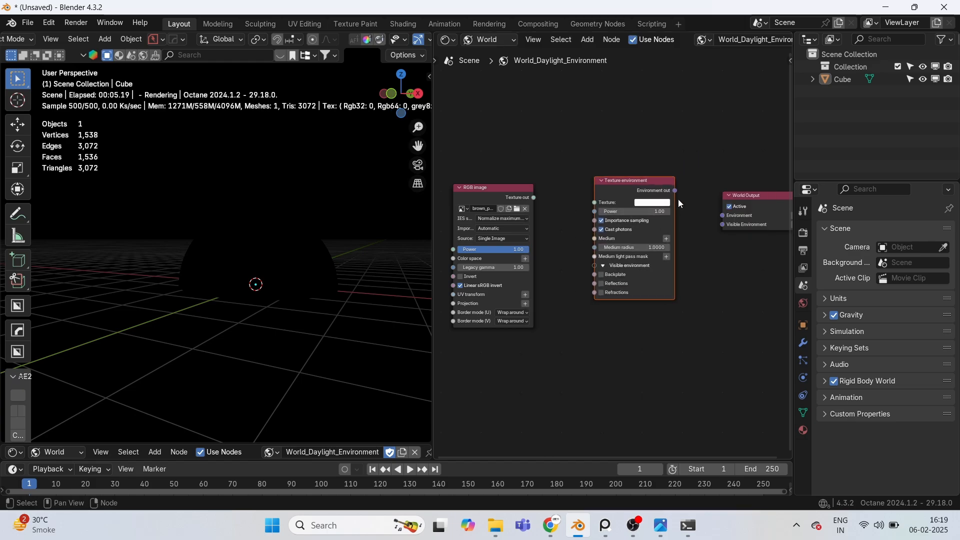
drag(672, 191, 722, 215)
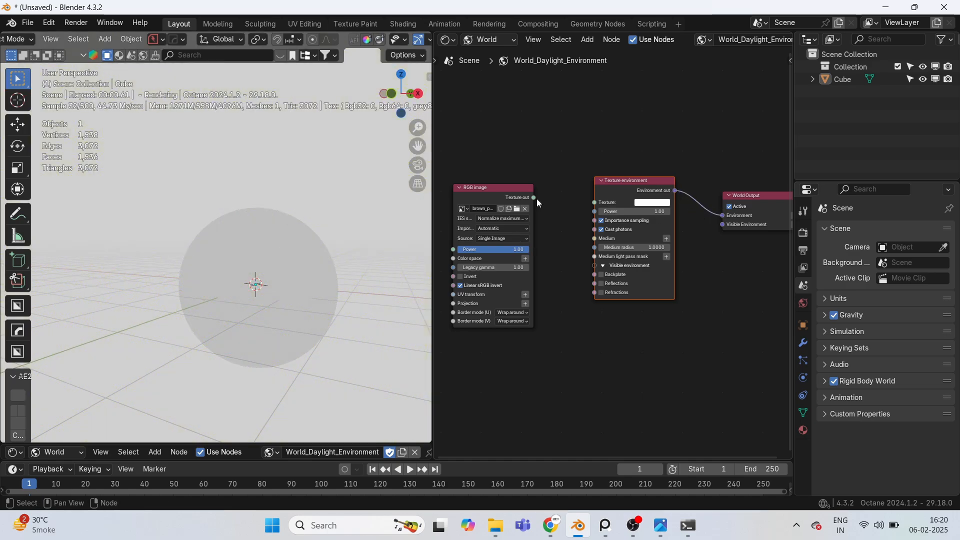
Step: Connect the RGB image's Texture out to the Texture environment's Texture input and check the lit sphere from the front
middle_drag(304, 289, 331, 300)
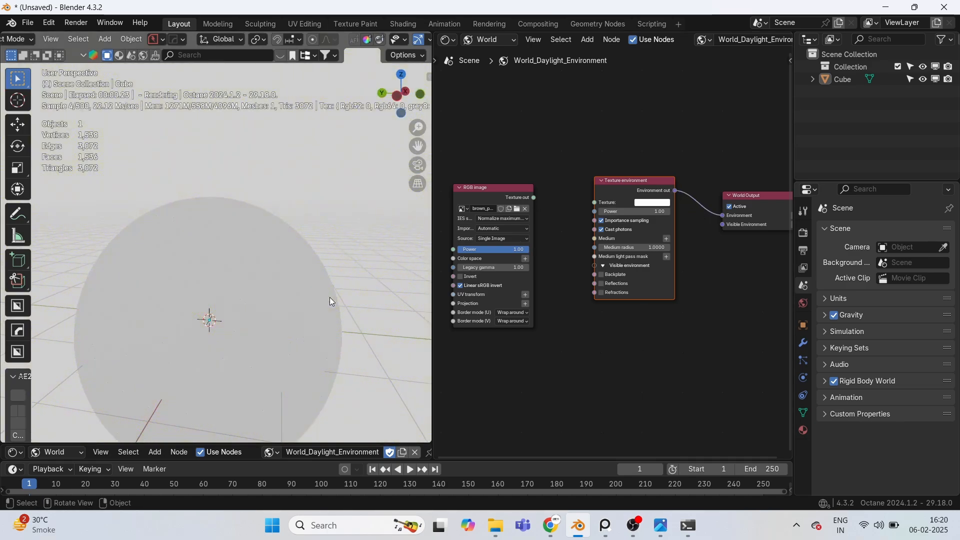
key(KP_1)
scroll(251, 289, up, 2)
shift+middle_drag(251, 289, 379, 267)
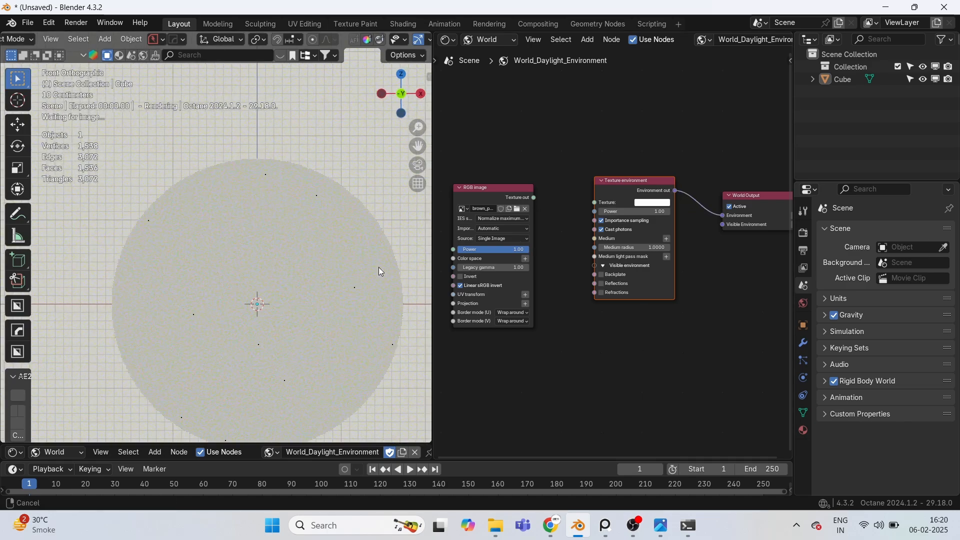
drag(533, 197, 596, 203)
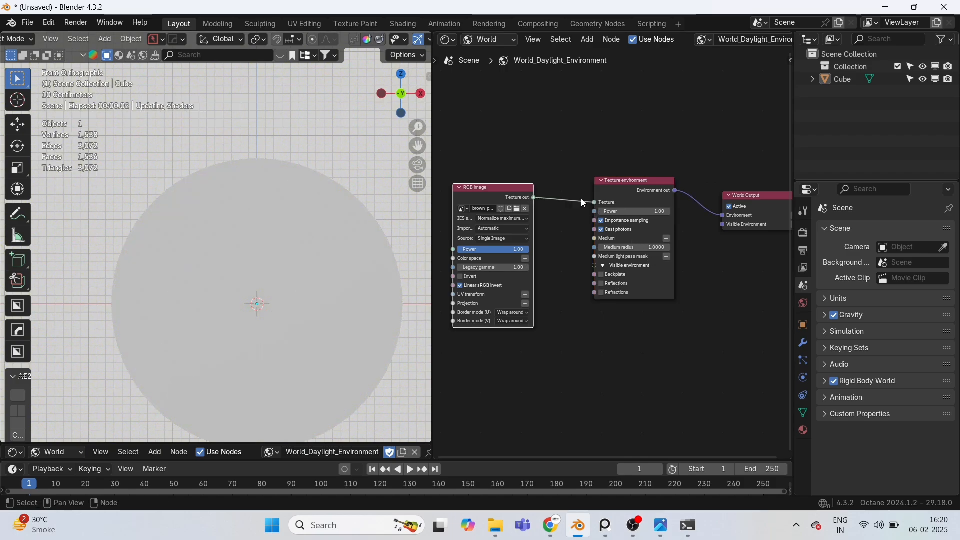
middle_drag(580, 241, 663, 226)
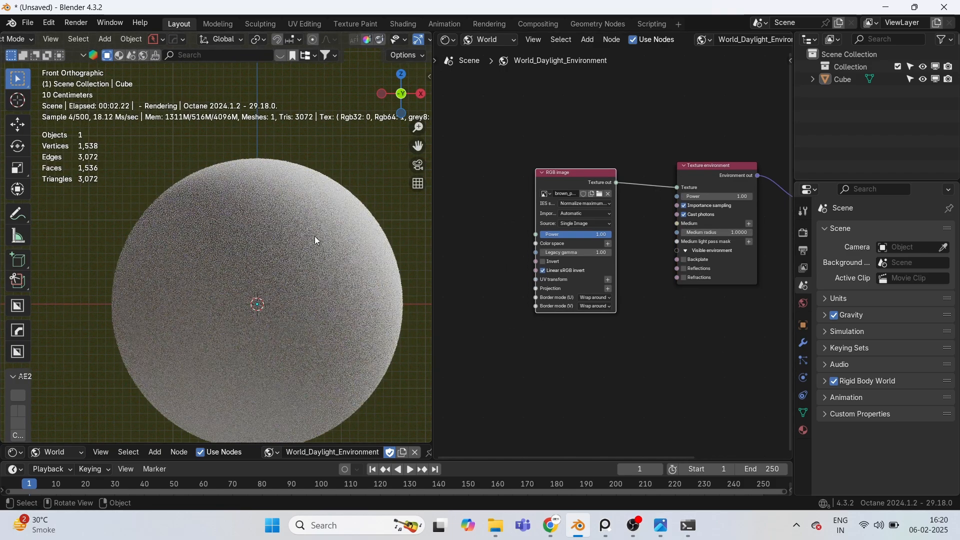
middle_drag(279, 258, 279, 235)
key(KP_1)
click(210, 292)
Step: Add a second camera and align the scene's active camera to the current front view
key(shift+a)
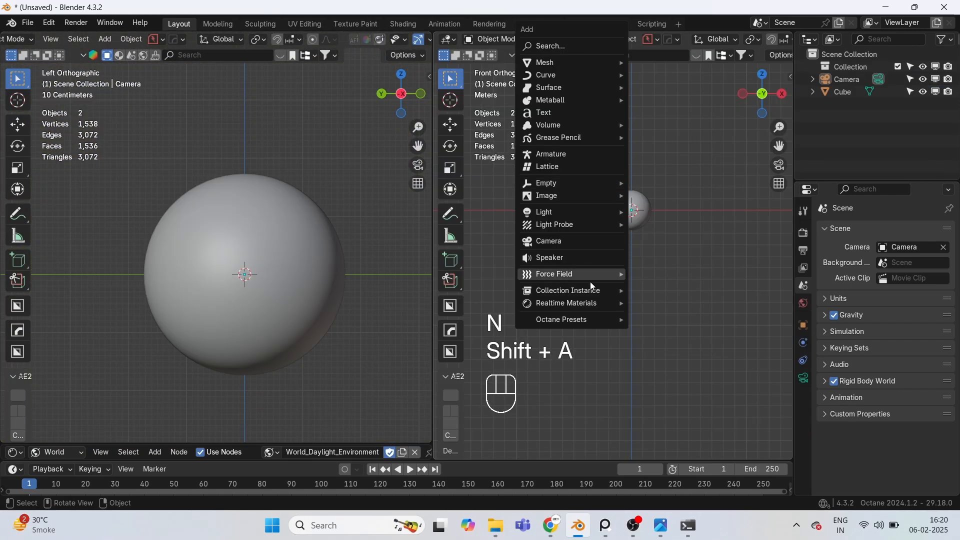
click(570, 240)
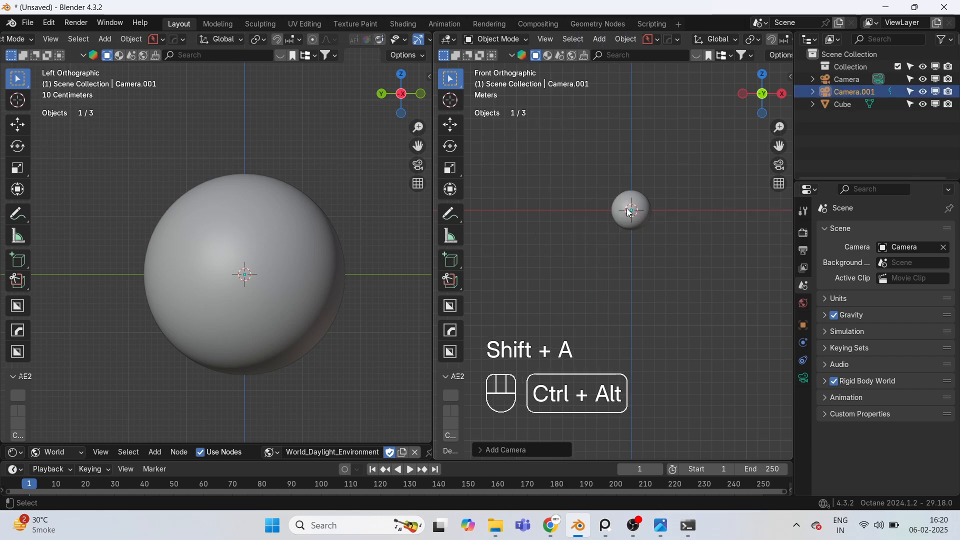
key(ctrl+alt+KP_0)
Step: Try moving the newly added second camera, and delete it from the scene
key(g)
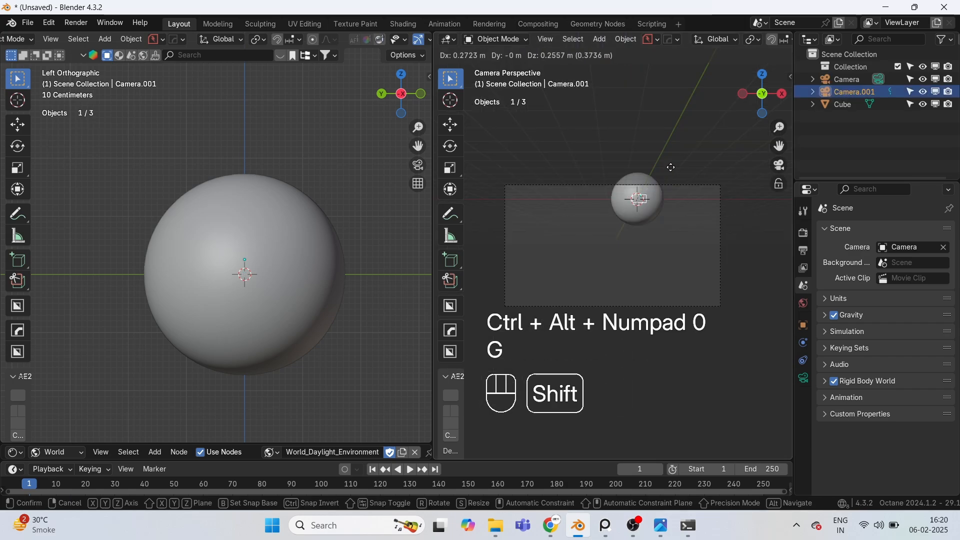
click(685, 94)
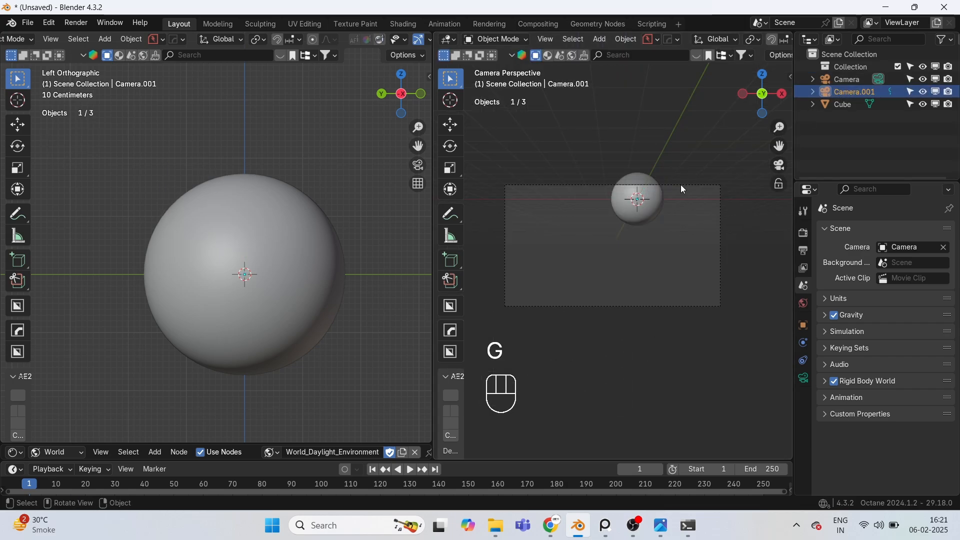
key(Delete)
Step: Move the remaining camera about 1.6 m along X and 3.2 m along Z to centre the sphere in its frame
click(850, 79)
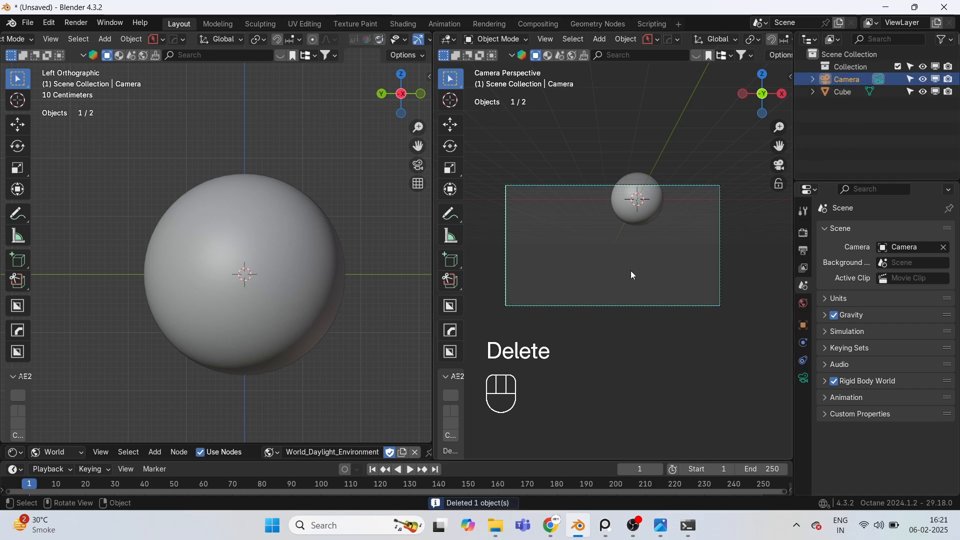
key(g)
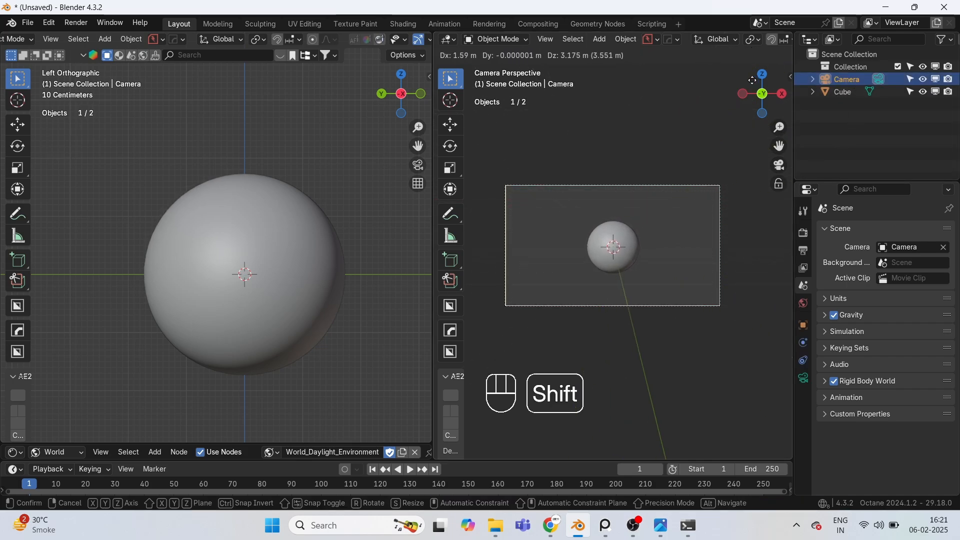
click(765, 91)
Step: Show the camera view and the top view side by side, and set the camera's focal length to 100 mm
key(KP_0)
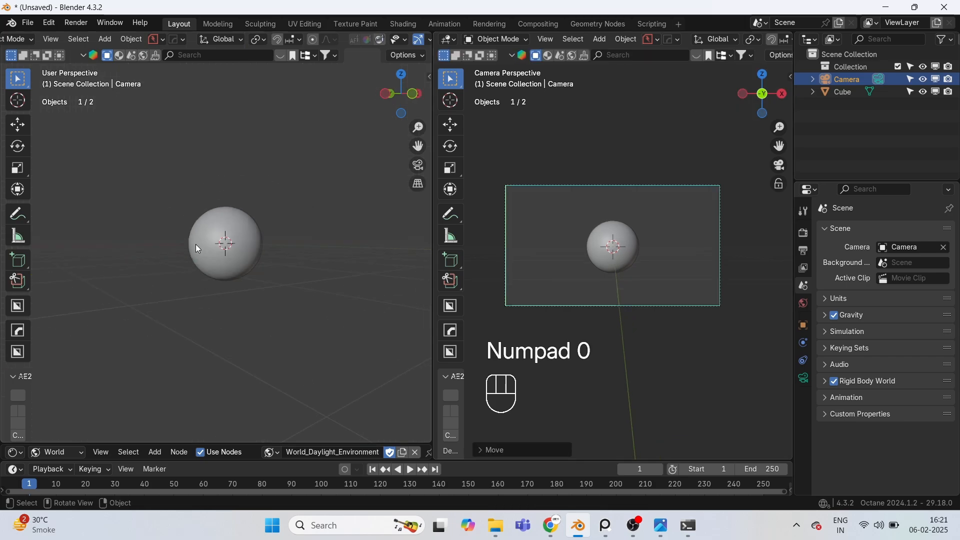
key(KP_7)
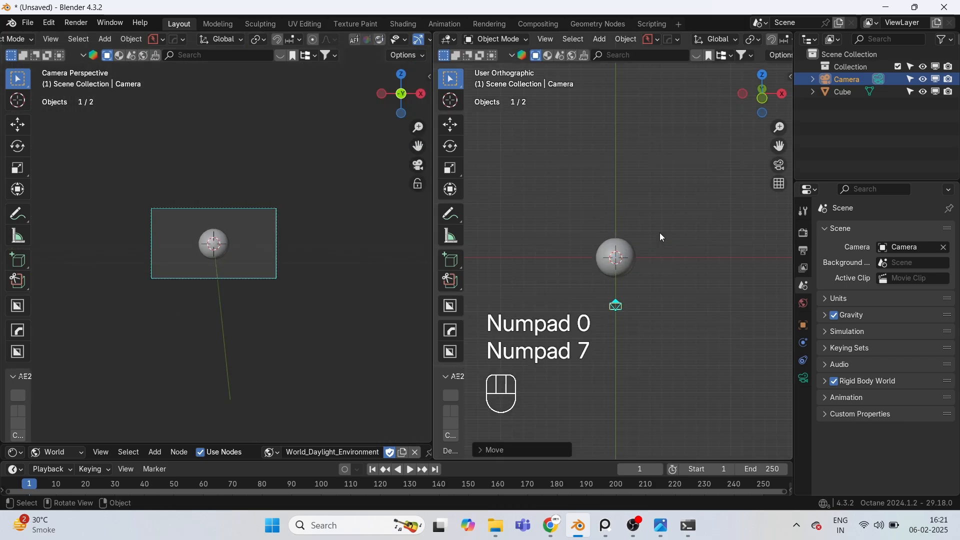
scroll(627, 335, up, 5)
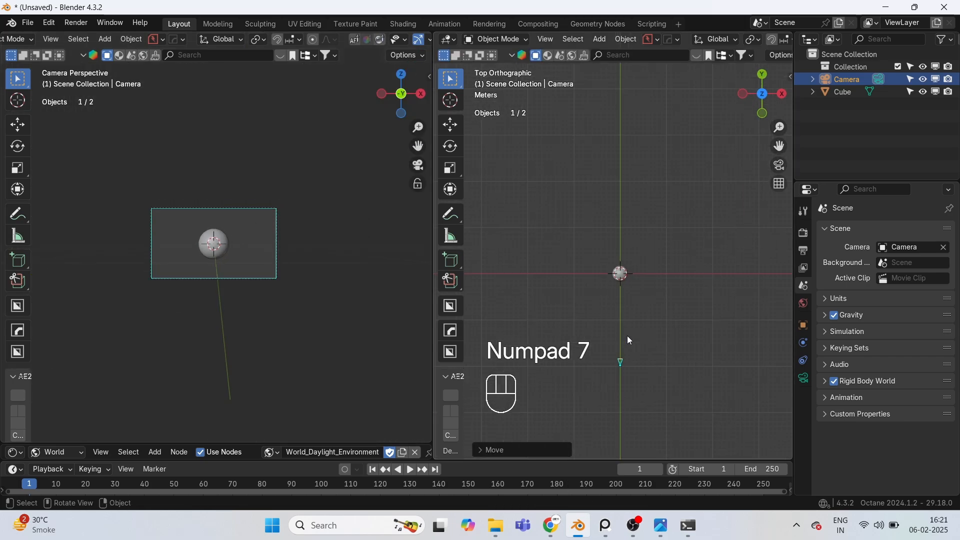
click(804, 378)
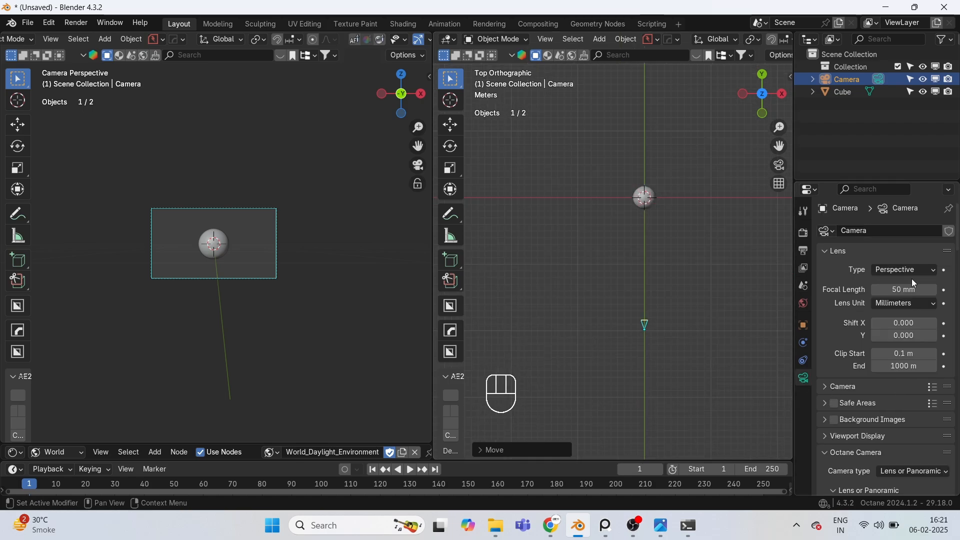
click(901, 288)
text(1)
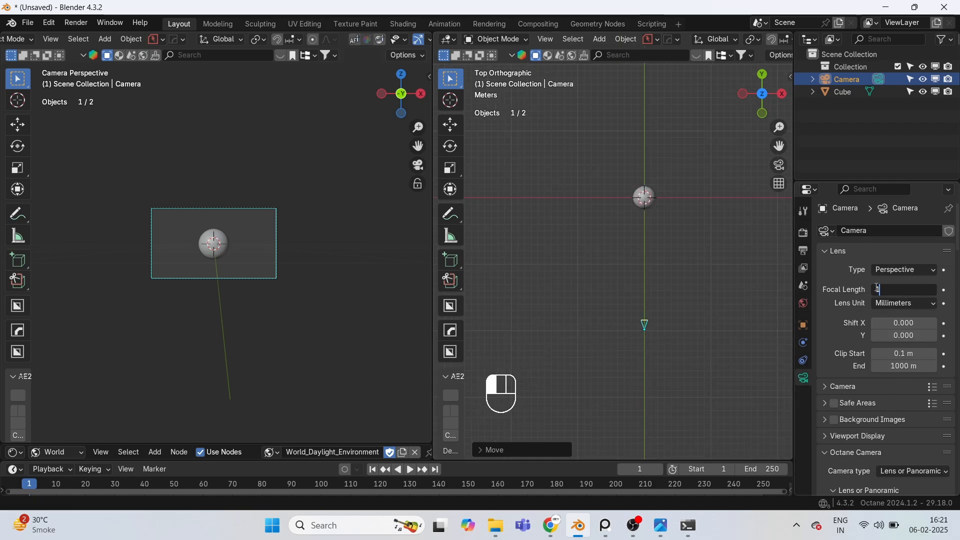
text(00)
key(Return)
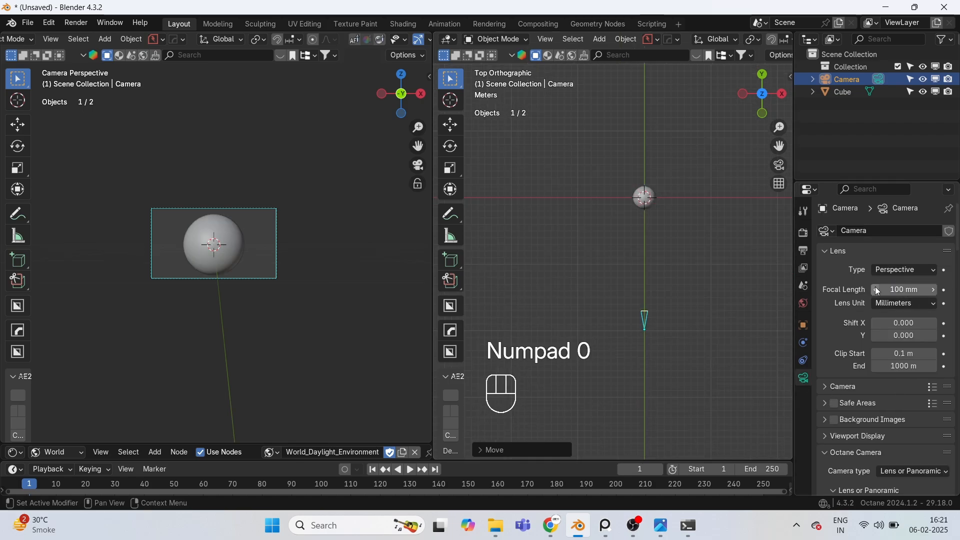
scroll(176, 224, up, 3)
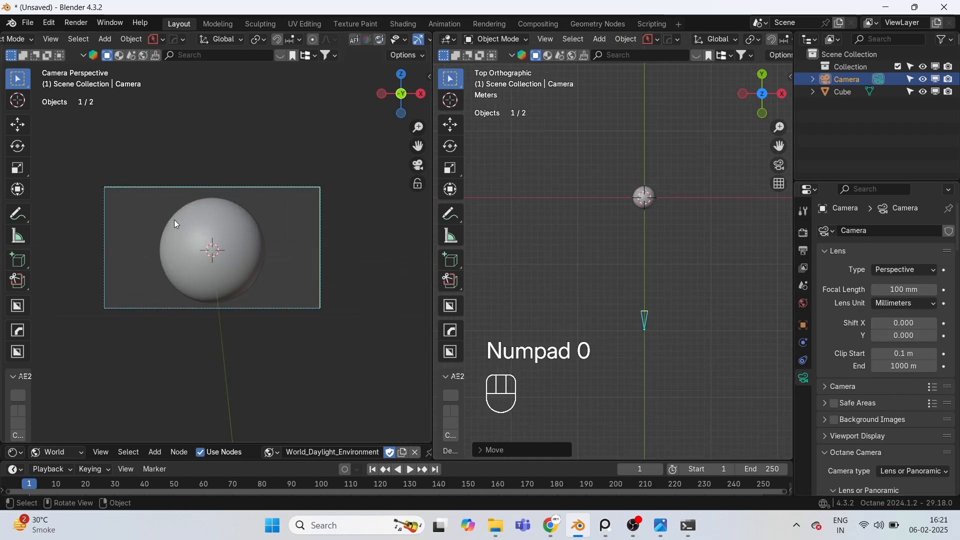
Step: Set the vertical output resolution to 1920 px and switch the camera view to rendered shading
click(803, 250)
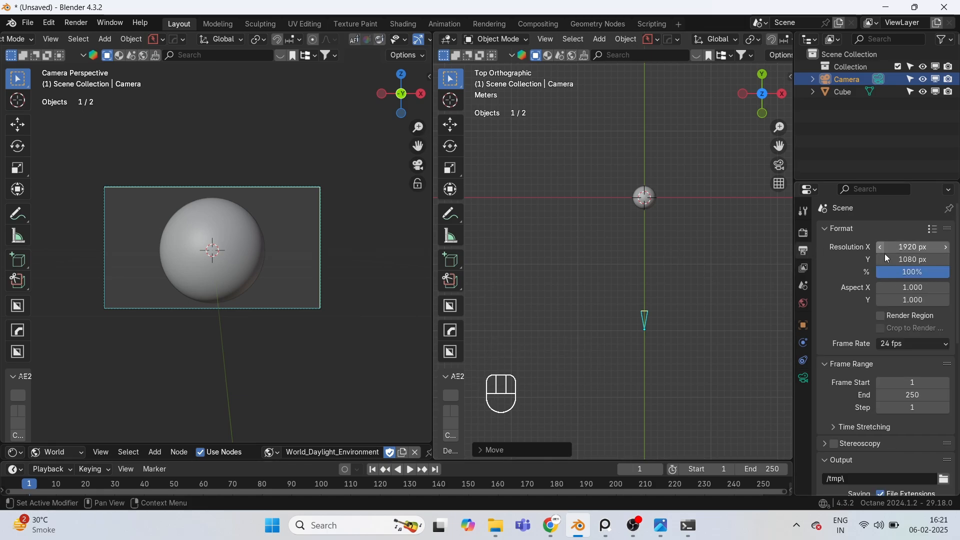
click(904, 261)
text(1920)
key(Return)
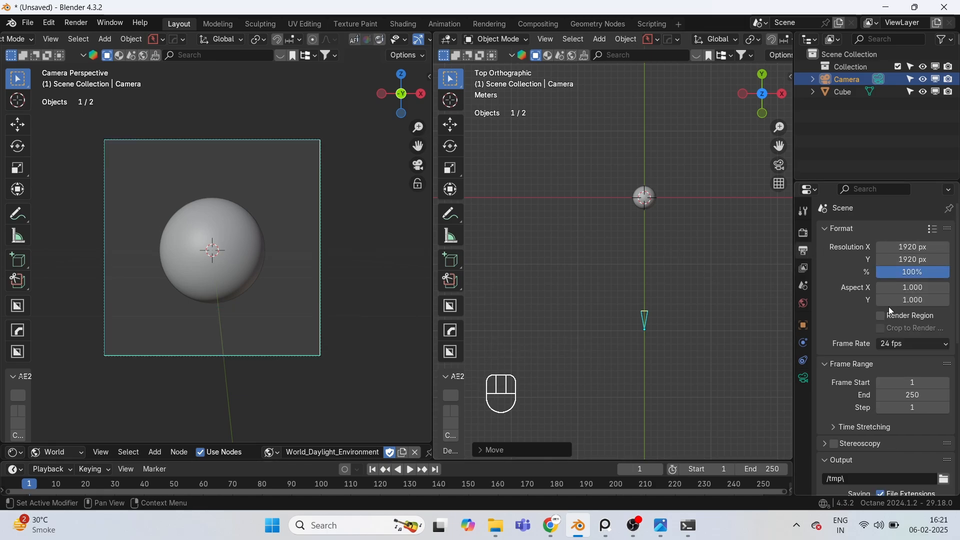
key(z)
click(347, 240)
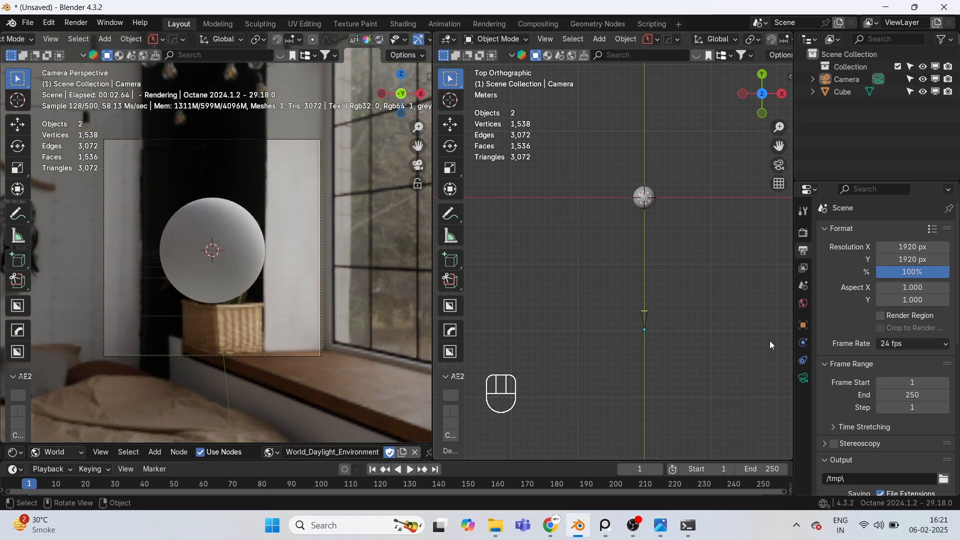
Step: Enable Render Region so the viewport renders only the camera frame
click(879, 316)
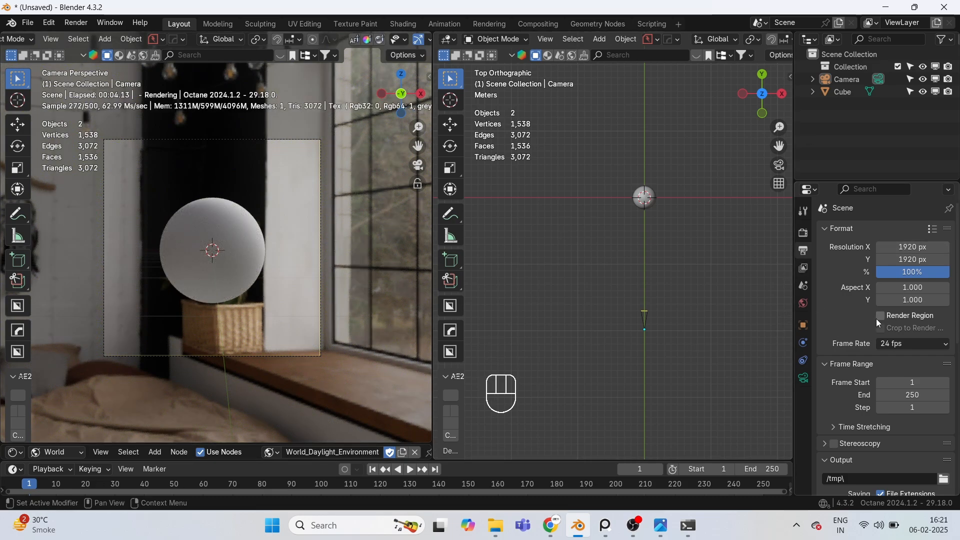
scroll(238, 290, up, 2)
scroll(238, 289, down, 2)
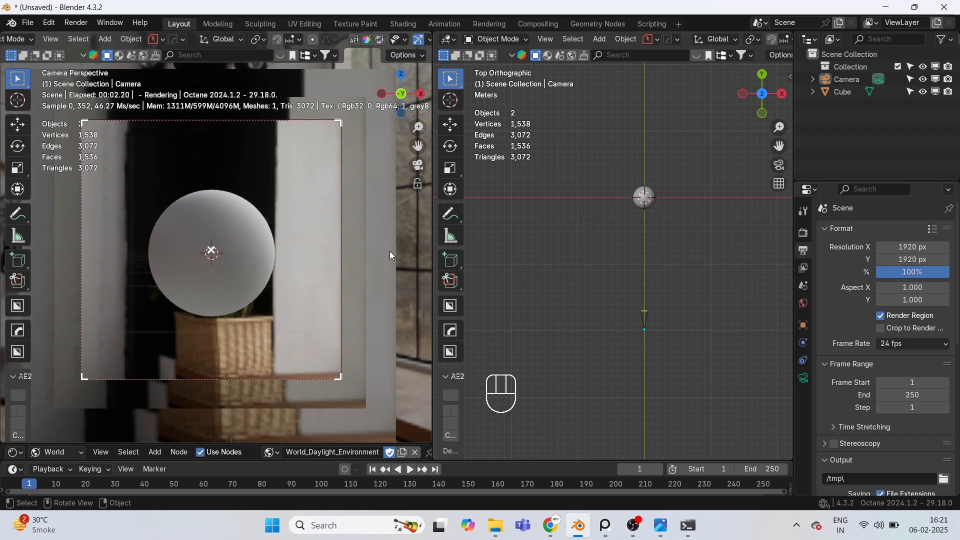
Step: Set the camera's Passepartout opacity to 1.000 to black out everything outside the frame
click(809, 378)
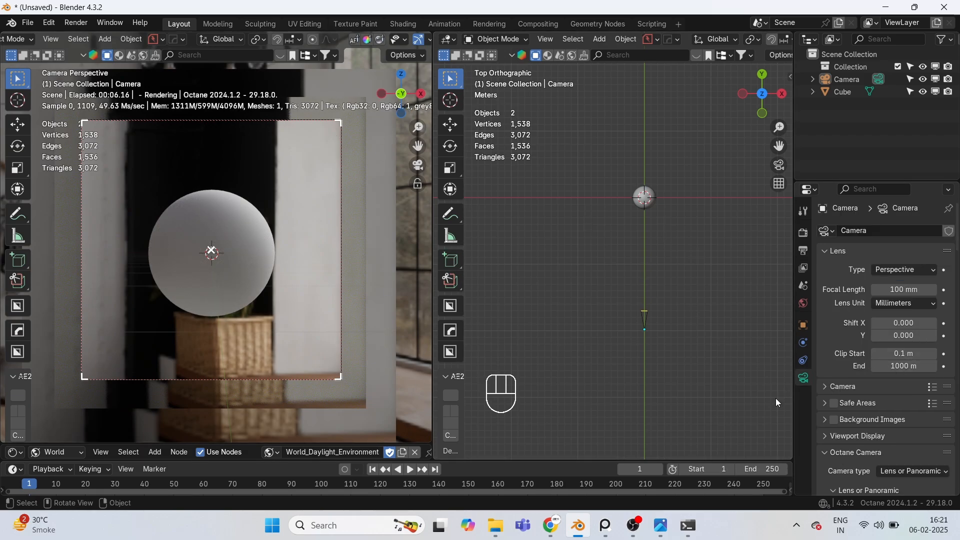
scroll(850, 320, down, 5)
click(858, 288)
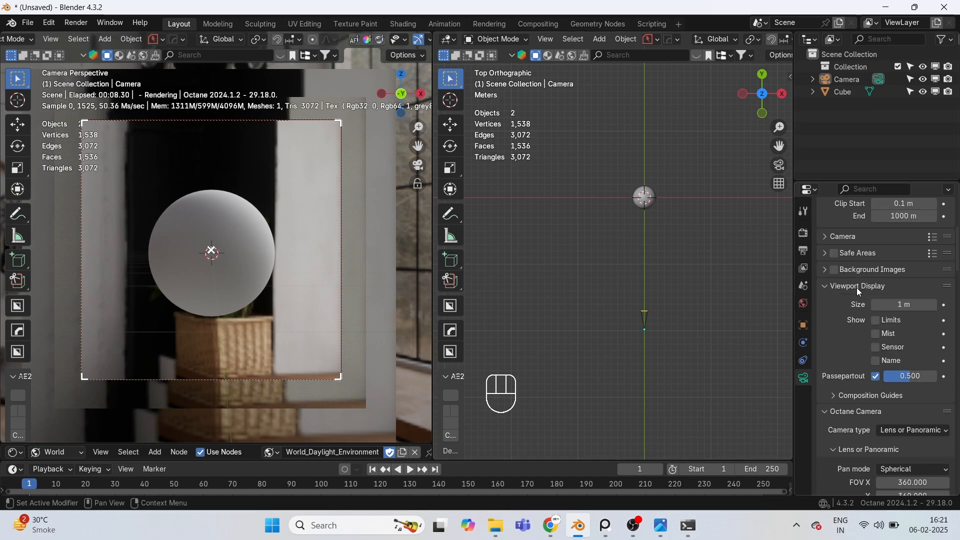
drag(908, 376, 935, 376)
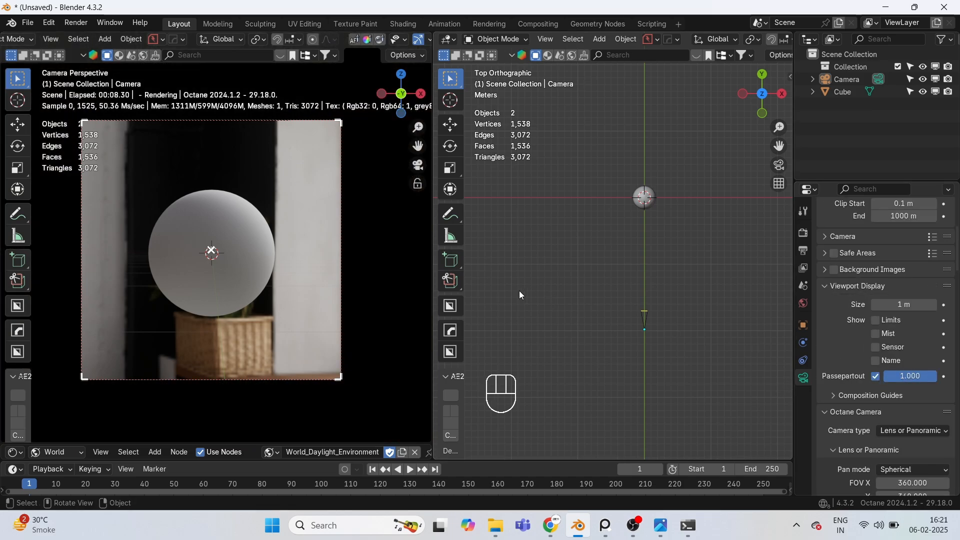
Step: Move the camera along Y closer to the sphere, and widen the perspective viewport beside the camera view
middle_drag(578, 291, 614, 245)
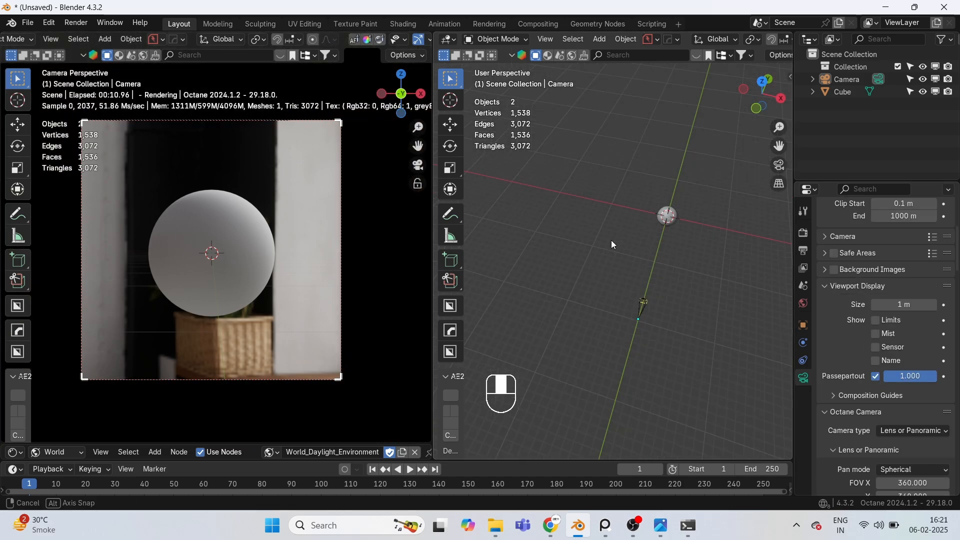
key(z)
mouse_move(693, 272)
middle_down()
mouse_move(616, 238)
mouse_move(675, 253)
mouse_move(627, 273)
mouse_move(705, 262)
middle_up()
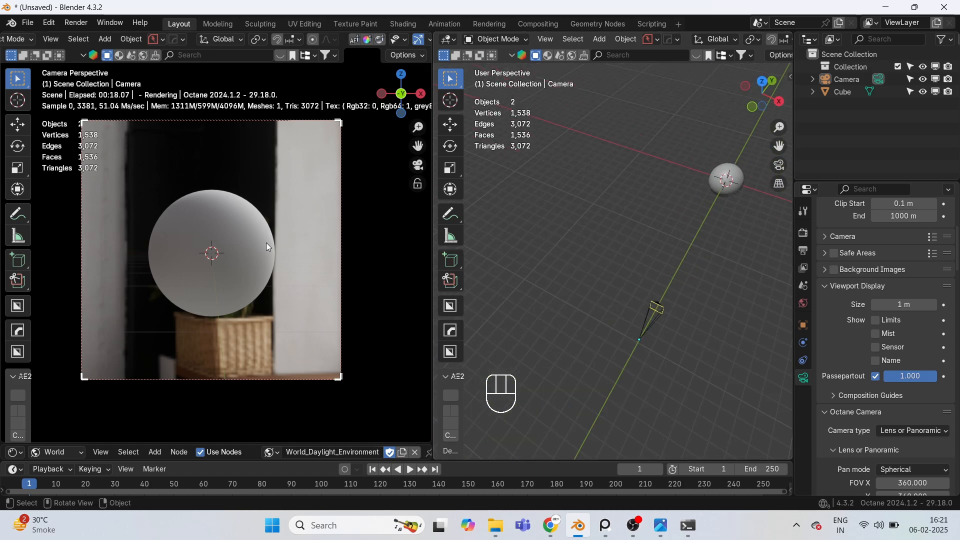
scroll(269, 247, up, 1)
click(658, 309)
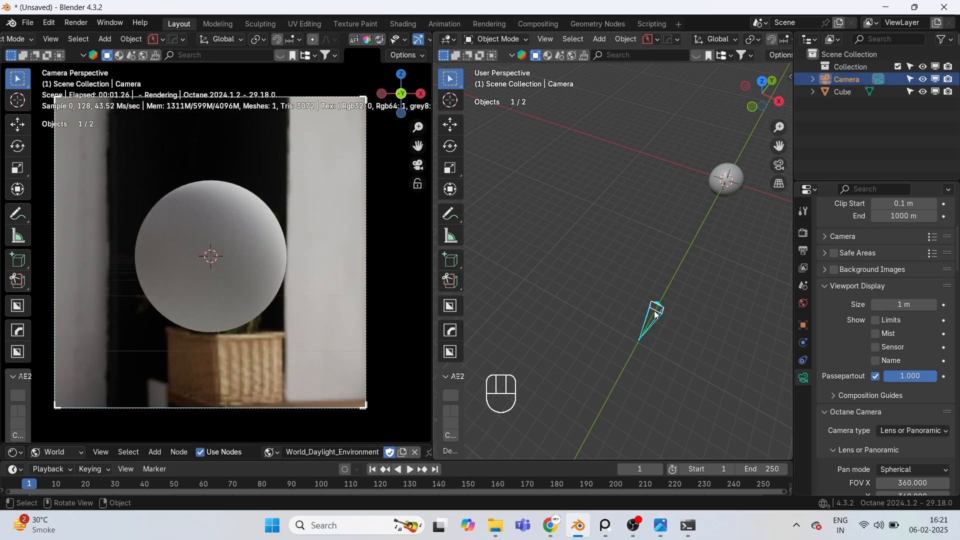
key(g)
key(y)
click(675, 273)
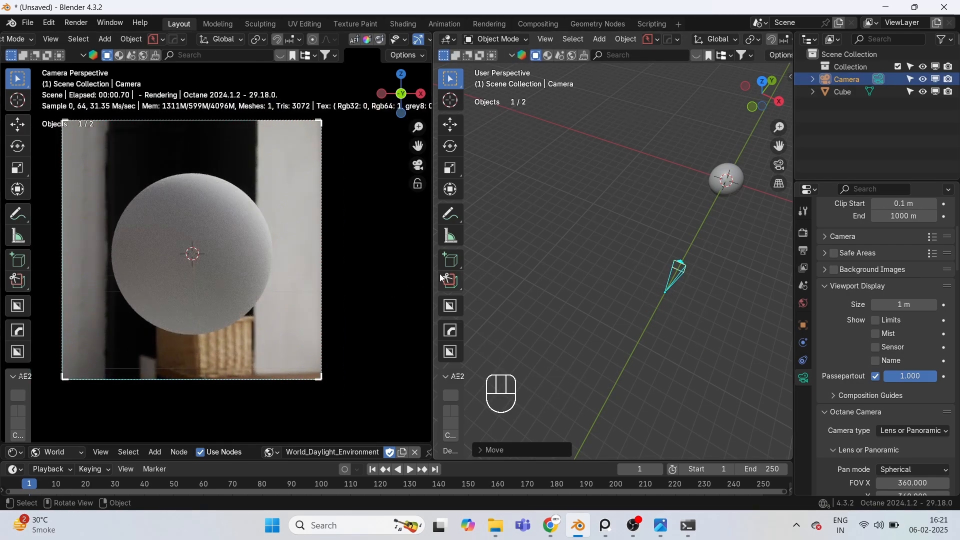
drag(433, 273, 377, 273)
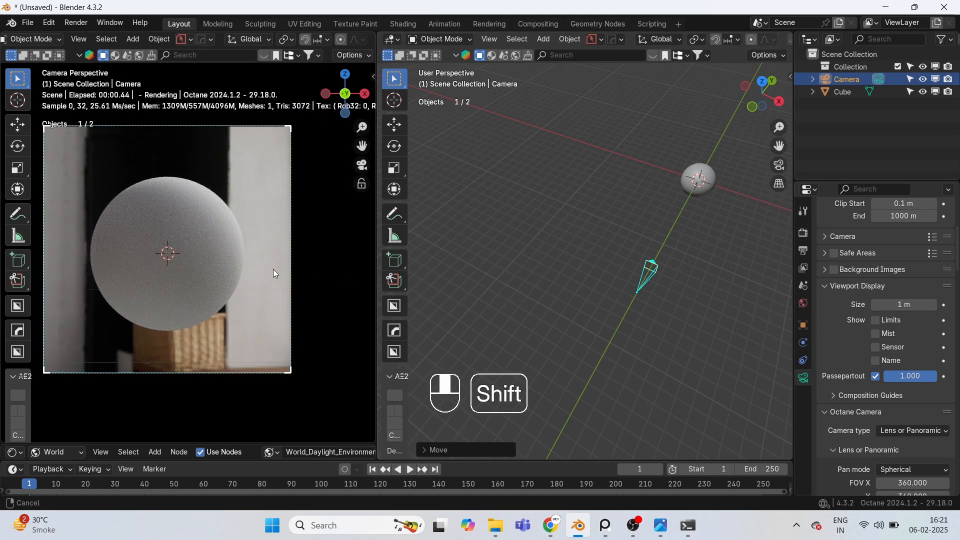
Step: Set the world's Texture environment power to 0.00 to turn off the HDRI lighting
click(799, 308)
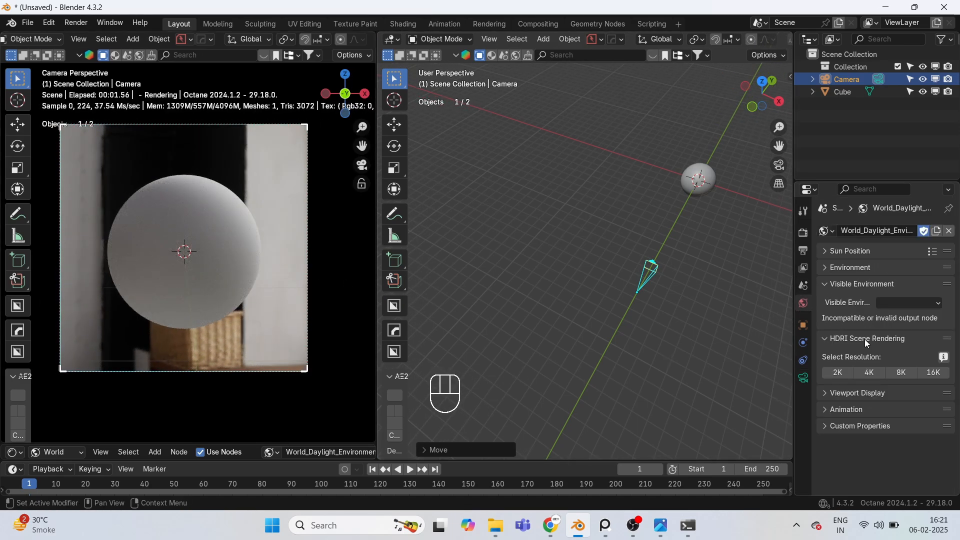
click(824, 252)
click(824, 254)
click(830, 268)
drag(903, 319, 874, 319)
click(630, 227)
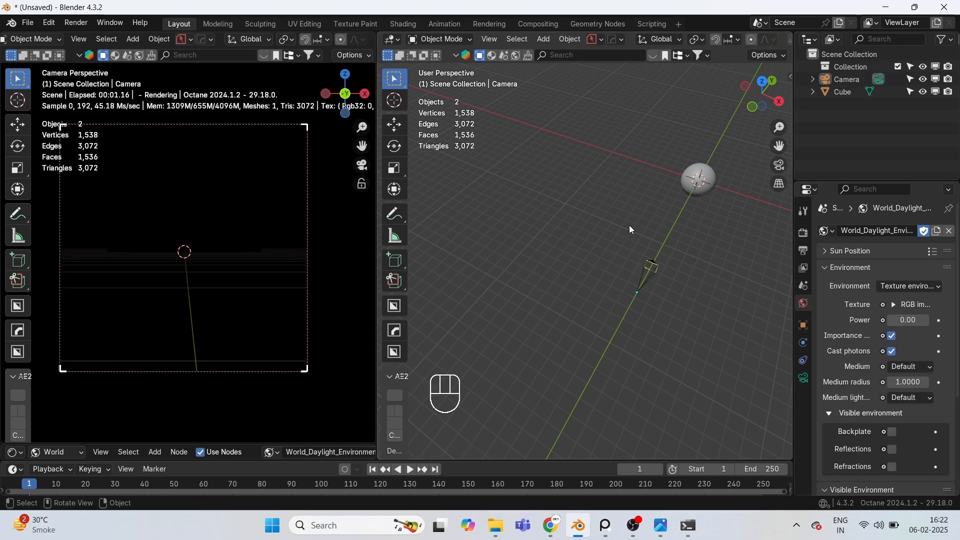
Step: Add an Octane Area Light at the sphere and scale it up until it is wider than the sphere
middle_drag(630, 227, 668, 201)
key(shift+a)
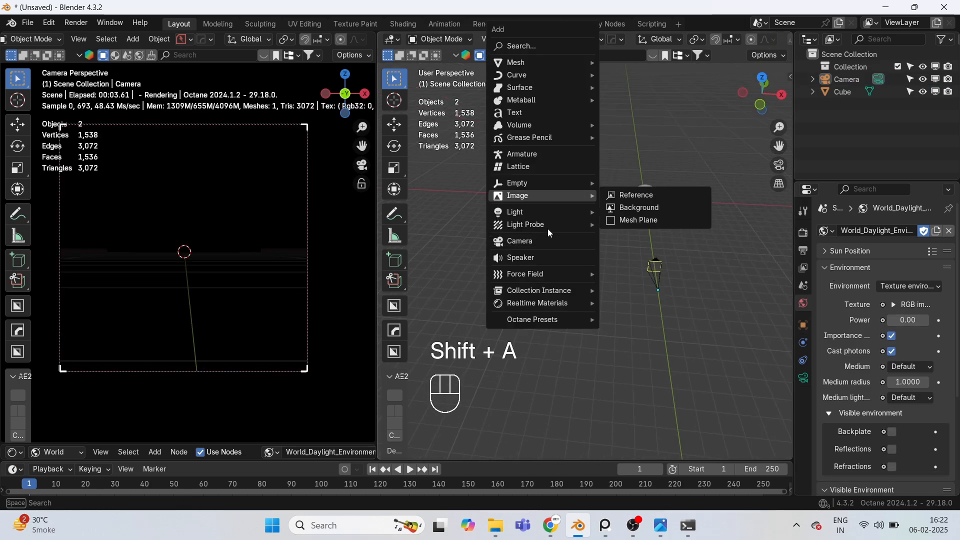
mouse_move(527, 214)
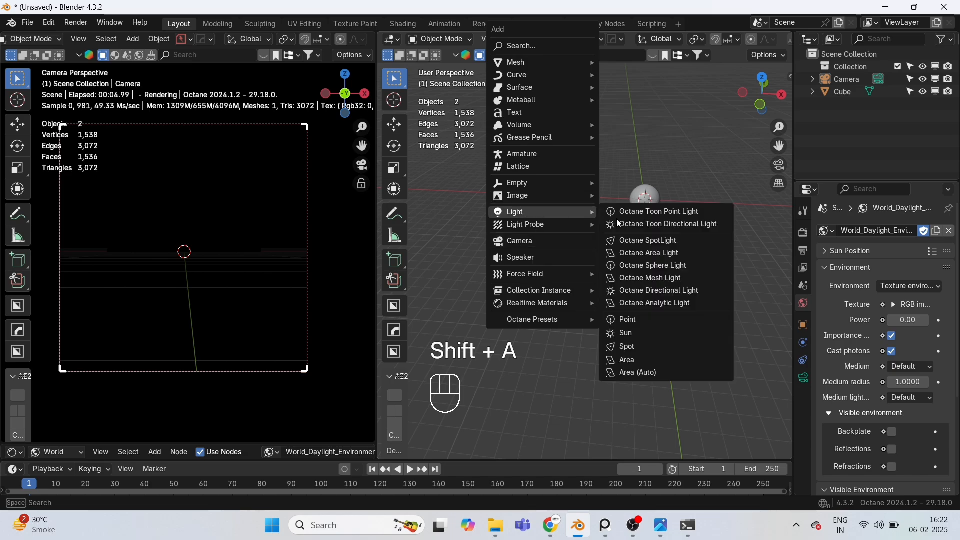
click(685, 250)
key(s)
click(765, 454)
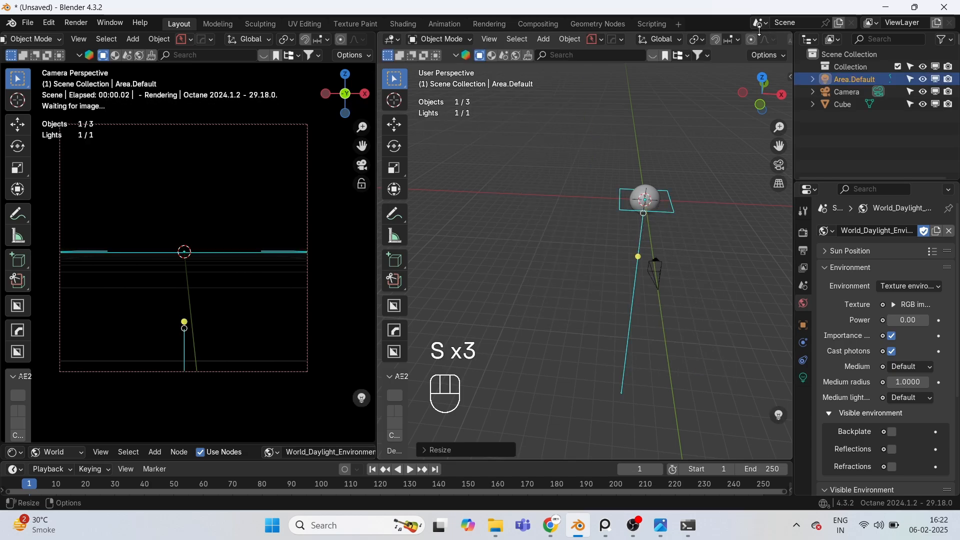
Step: Raise the area light about 4 m along Z so it hangs above the sphere
middle_drag(674, 258, 656, 311)
scroll(656, 311, up, 1)
key(g)
key(z)
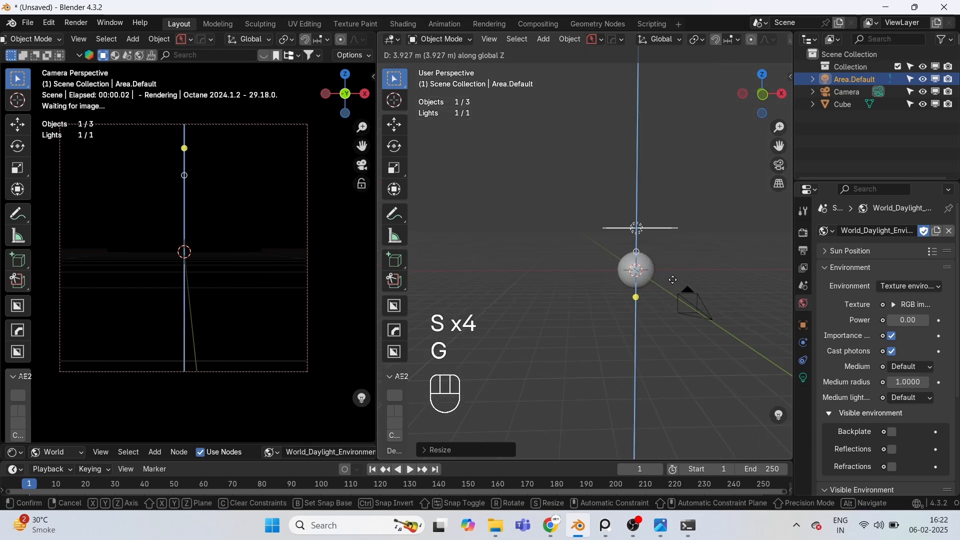
click(690, 275)
middle_drag(691, 275, 607, 362)
middle_drag(654, 202, 569, 232)
key(shift+a)
mouse_move(563, 223)
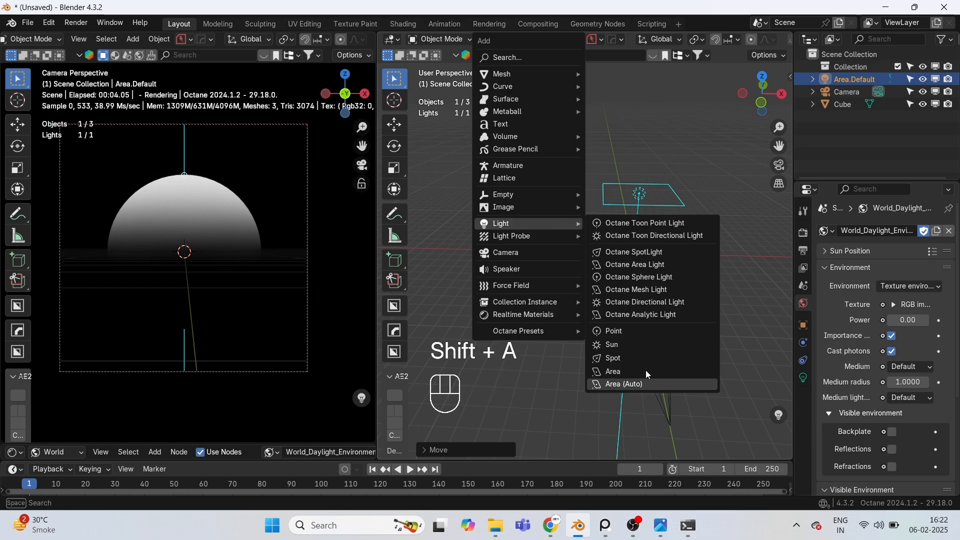
click(650, 345)
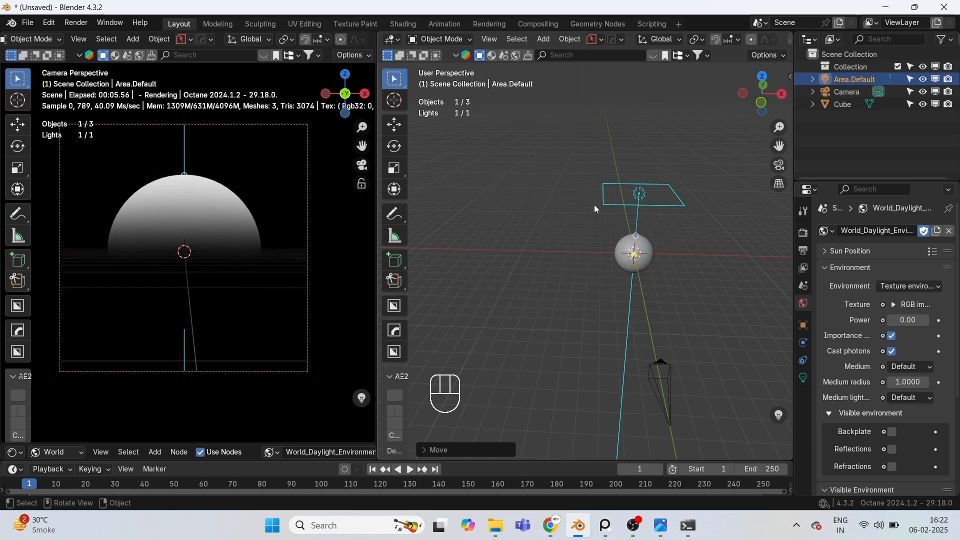
key(shift+a)
mouse_move(536, 209)
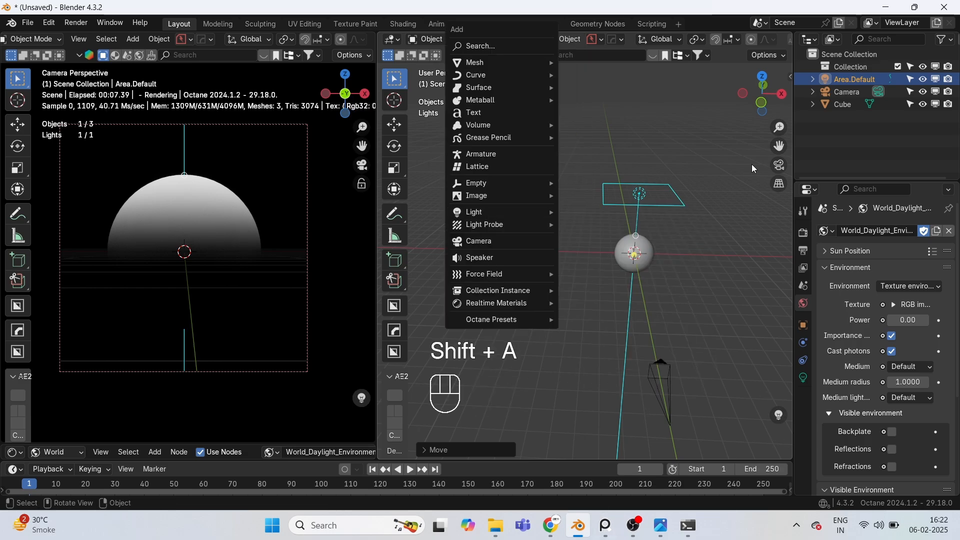
Step: Examine the area light and its effect on the sphere from below in the rendered viewport
middle_drag(174, 239, 170, 201)
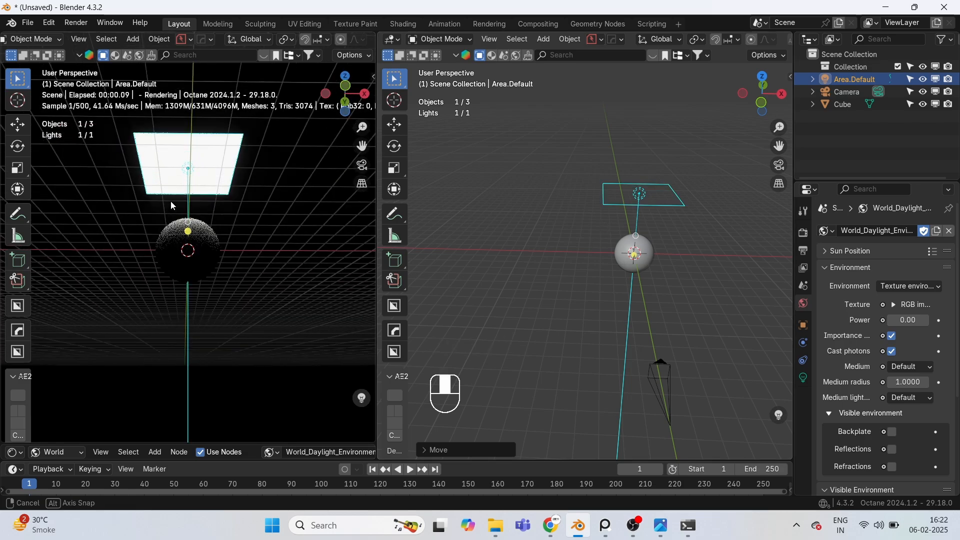
scroll(170, 201, up, 4)
scroll(192, 233, down, 2)
shift+middle_drag(209, 148, 202, 238)
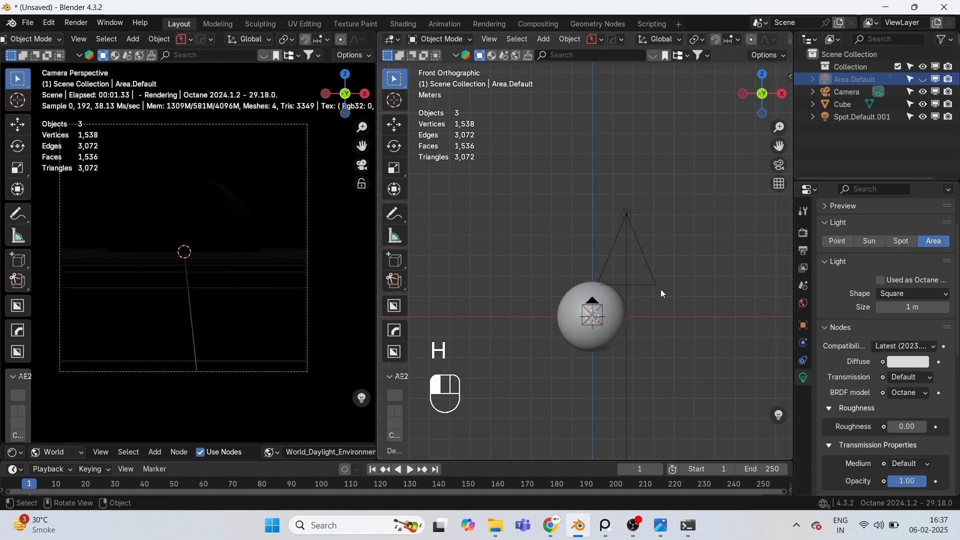
Step: Move the Octane spotlight sideways in the front view so it sits directly above the sphere
key(g)
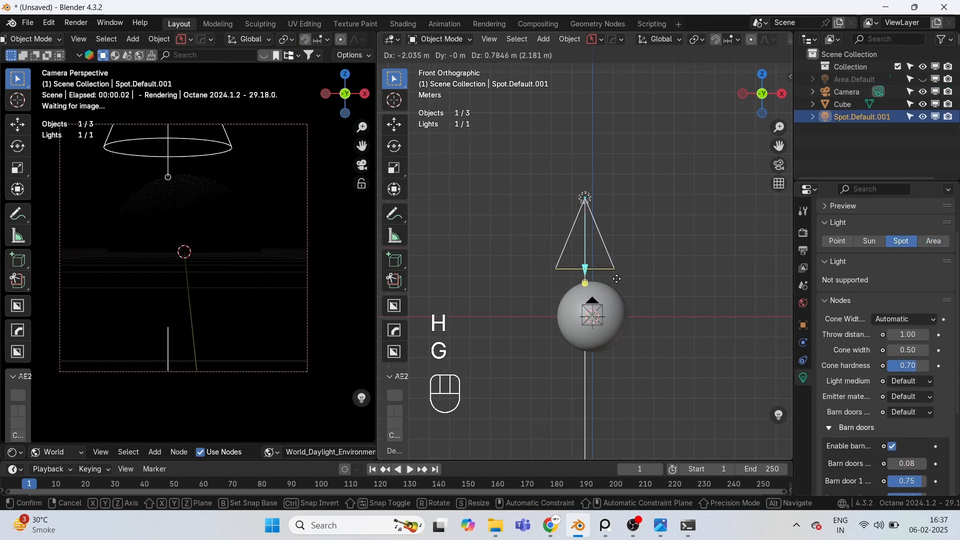
click(628, 282)
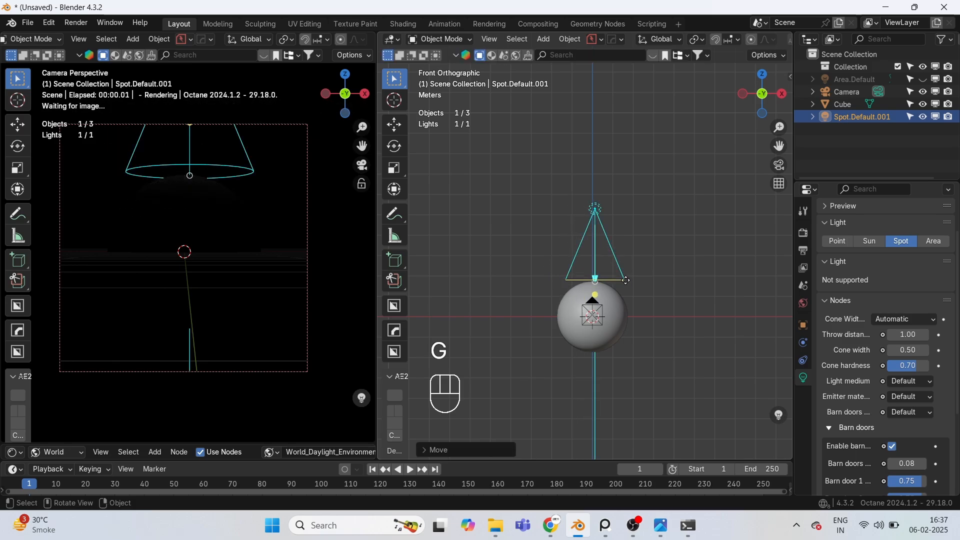
Step: Undo the last spotlight adjustments and delete the Octane spotlight above the sphere
mouse_move(902, 335)
mouse_down()
mouse_move(940, 335)
mouse_move(906, 335)
mouse_up()
key(ctrl+z)
key(ctrl+z)
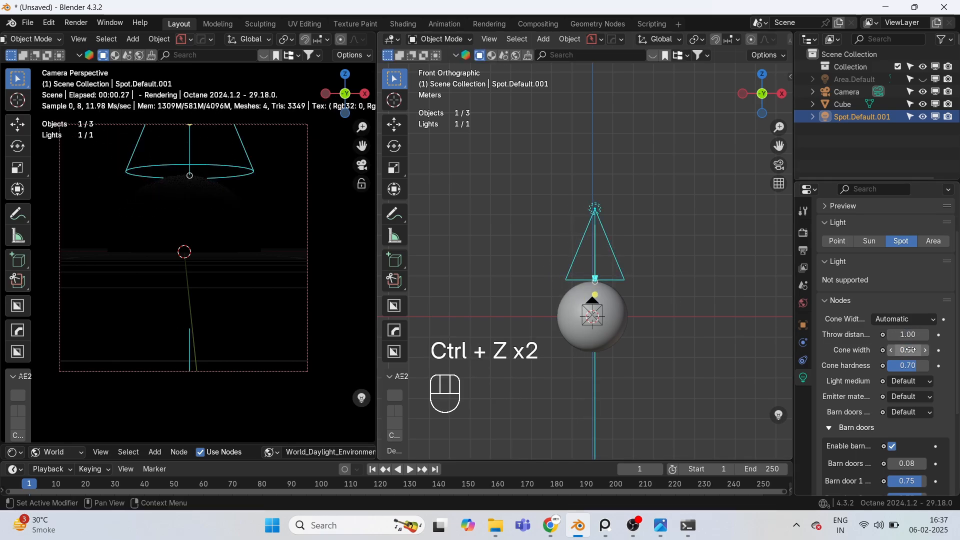
key(Delete)
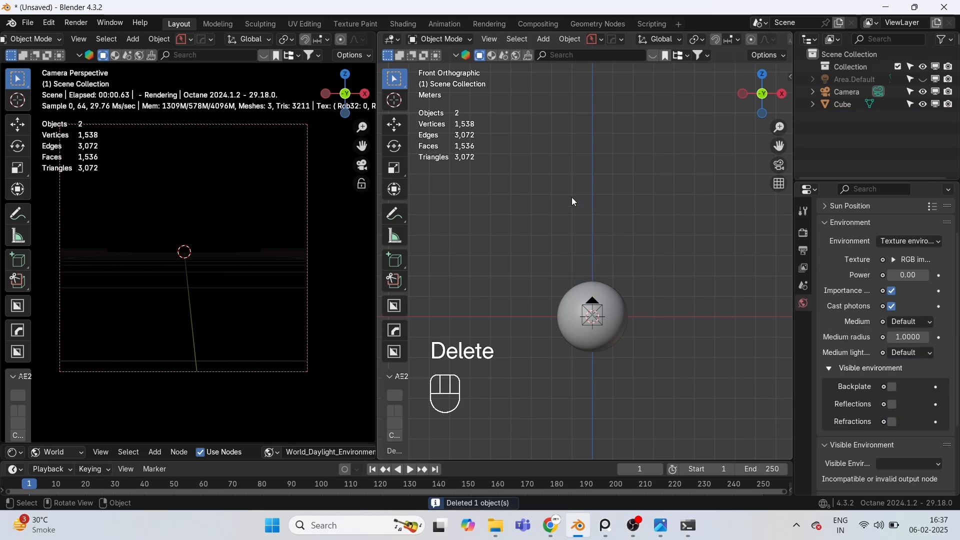
Step: Add an Octane Sphere Light and raise it along Z above the sphere
key(shift+a)
mouse_move(550, 212)
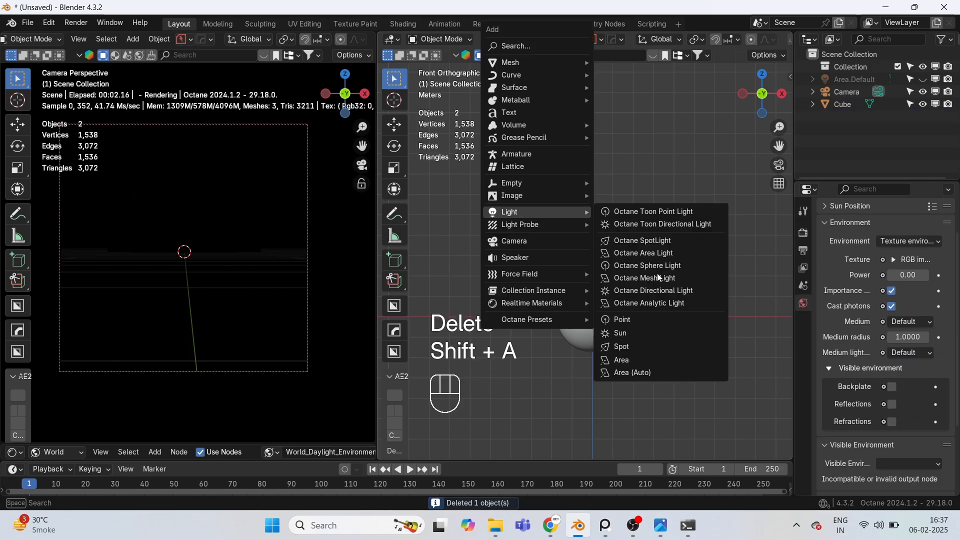
click(664, 266)
key(g)
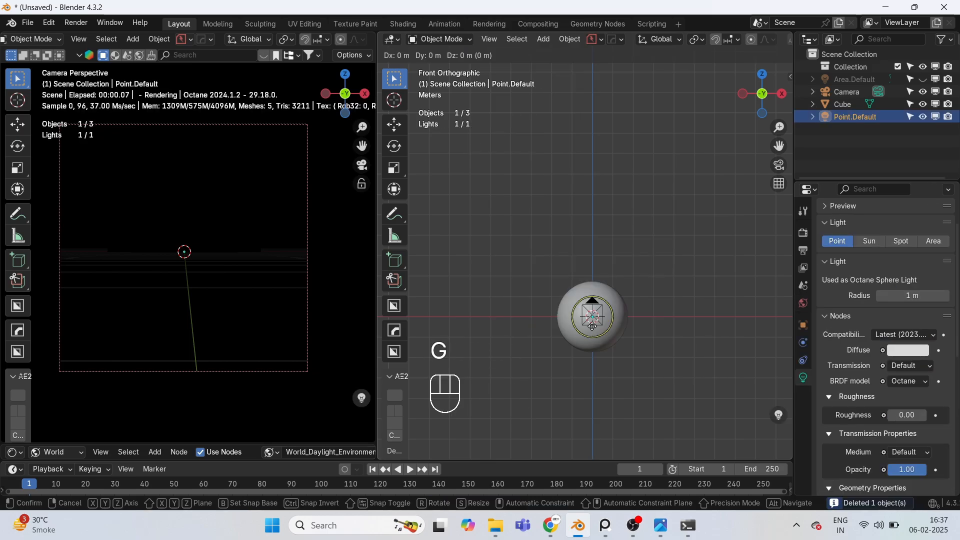
key(z)
click(584, 268)
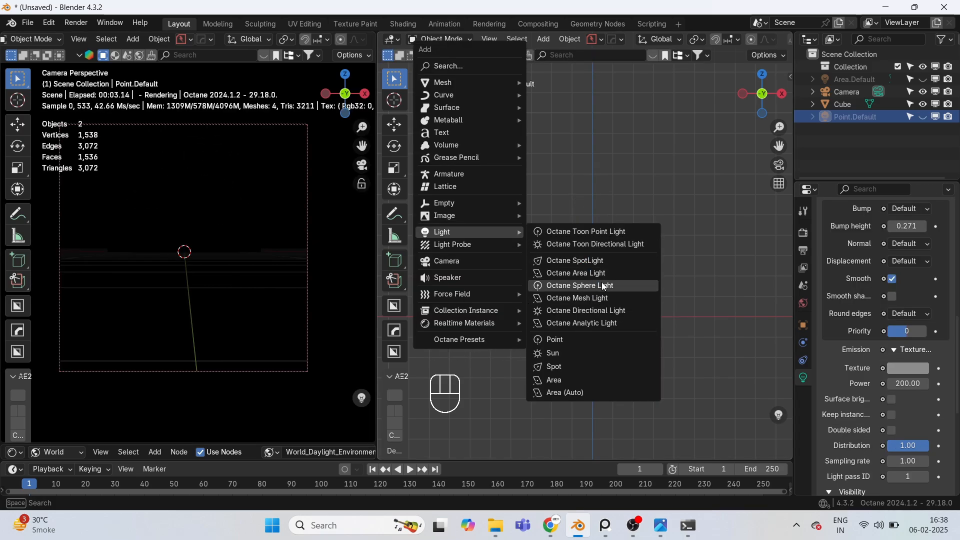
Step: Try an Octane Mesh Light above the sphere, then delete it
click(606, 299)
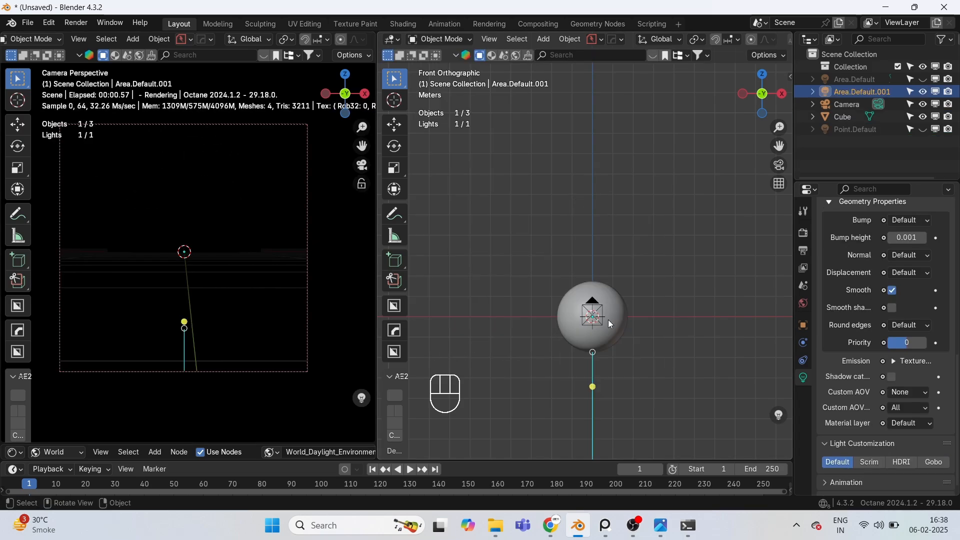
key(g)
click(599, 269)
key(Delete)
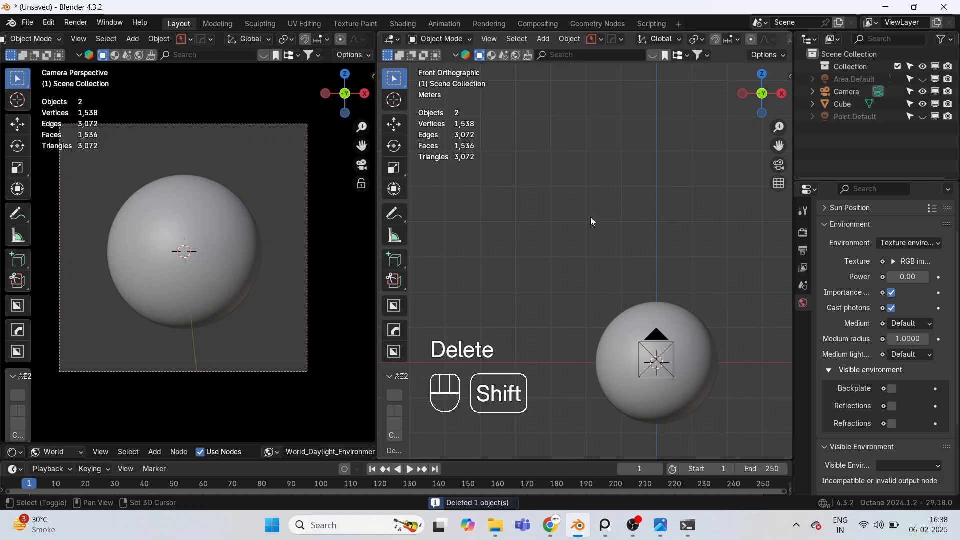
Step: Add an Octane Analytic Light and move it above the sphere in the front view
key(shift+a)
mouse_move(590, 217)
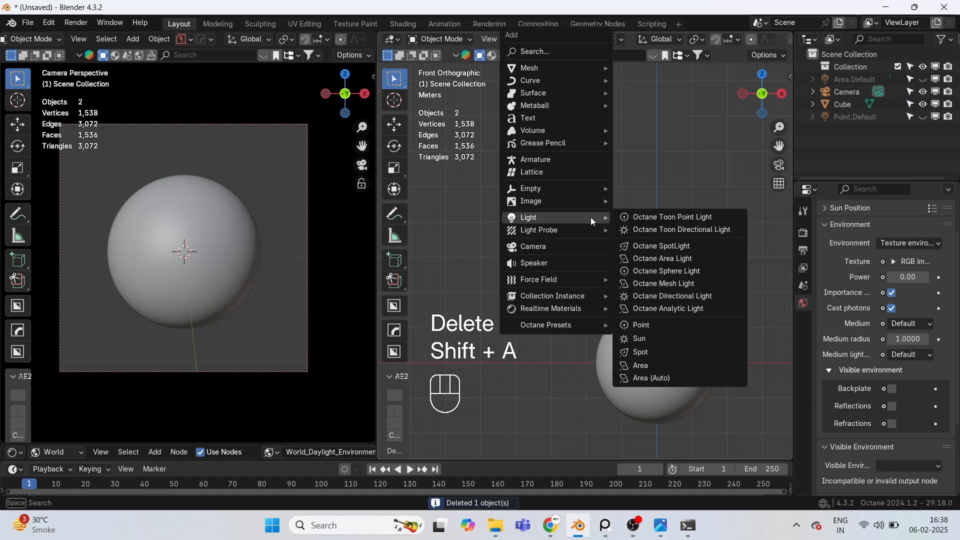
click(671, 309)
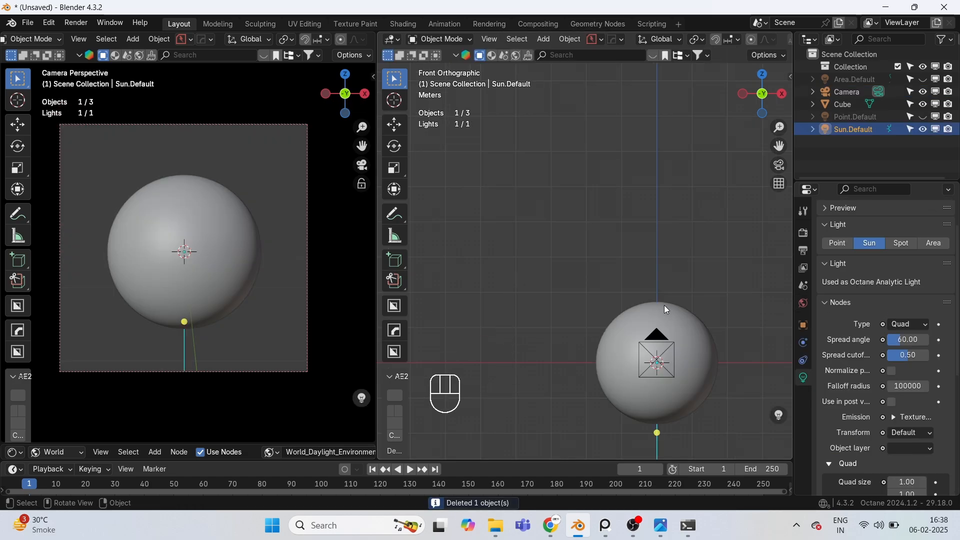
key(g)
click(673, 227)
scroll(671, 289, down, 5)
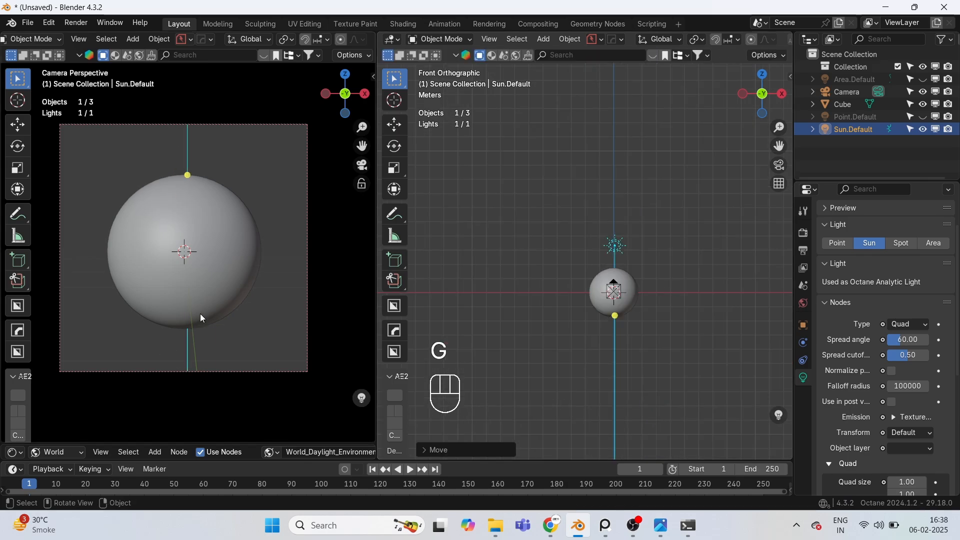
Step: Switch the camera viewport to rendered shading and move the analytic light higher above the sphere
key(g)
key(z)
scroll(595, 312, up, 2)
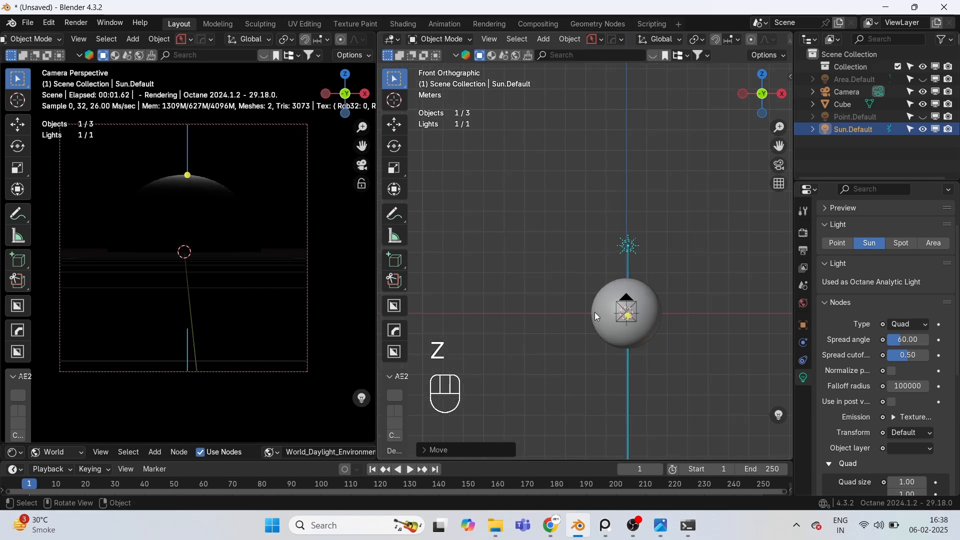
key(g)
click(670, 341)
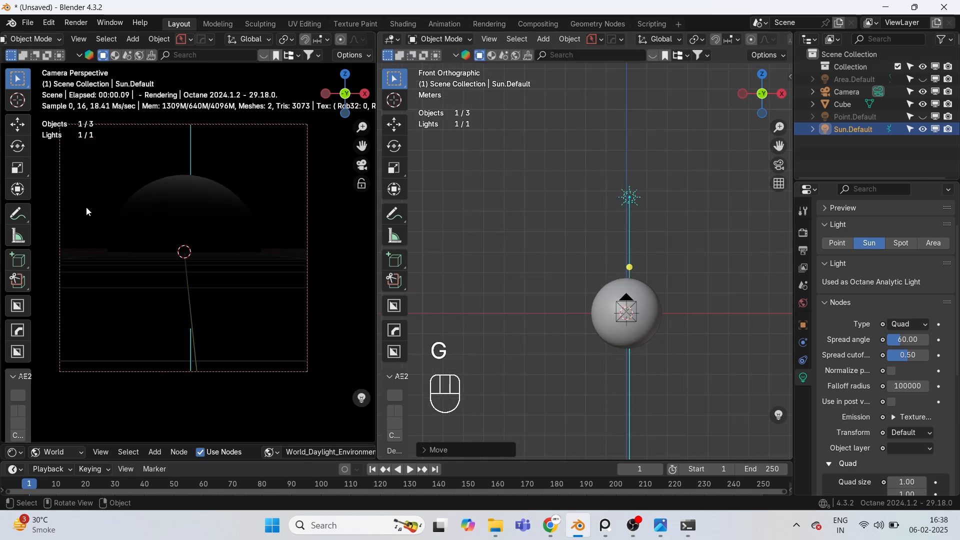
middle_drag(86, 206, 140, 271)
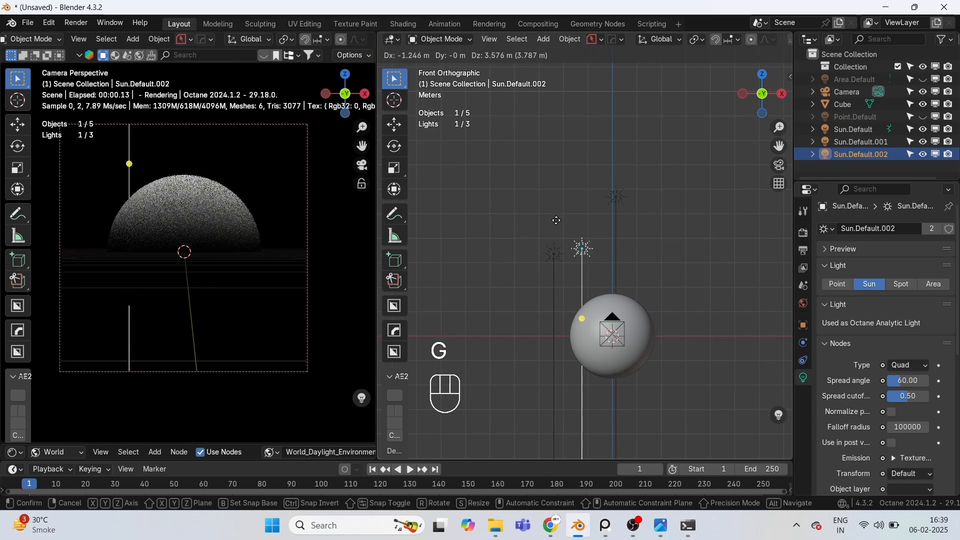
Step: Place the second analytic light close to the sphere's upper left and rotate the directional light about 40° toward the sphere
click(562, 256)
click(554, 252)
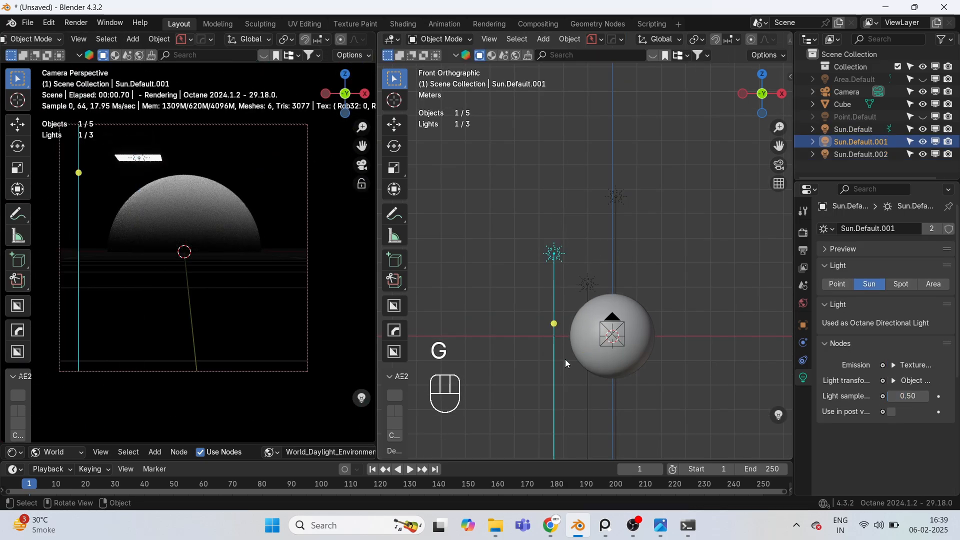
key(r)
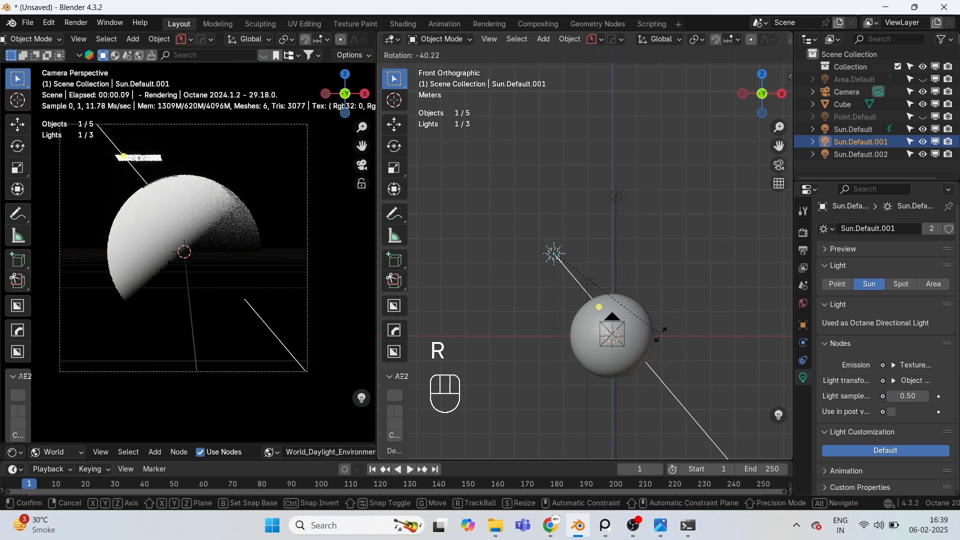
click(655, 313)
Step: Delete the second analytic light, the directional light and the analytic light directly above the sphere
click(597, 287)
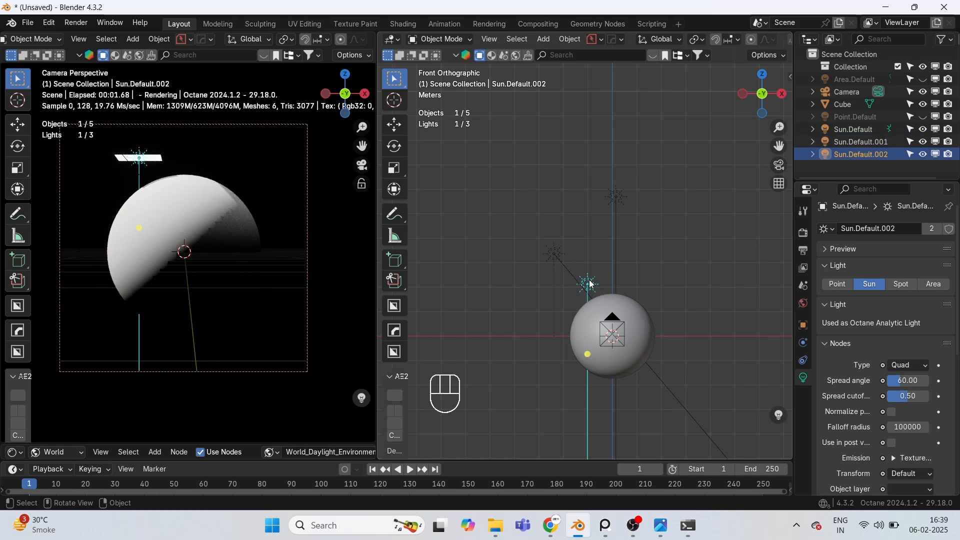
key(Delete)
key(z)
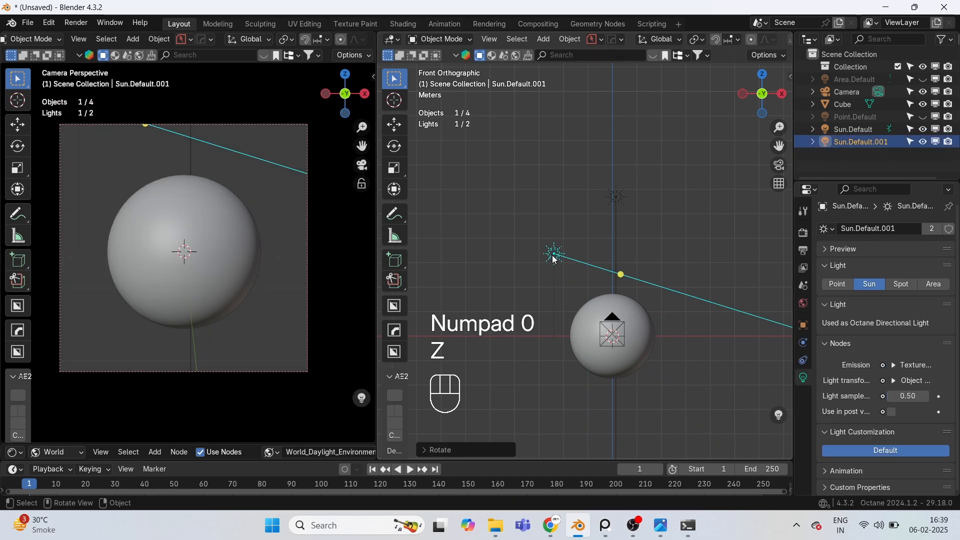
click(553, 255)
key(Delete)
click(624, 194)
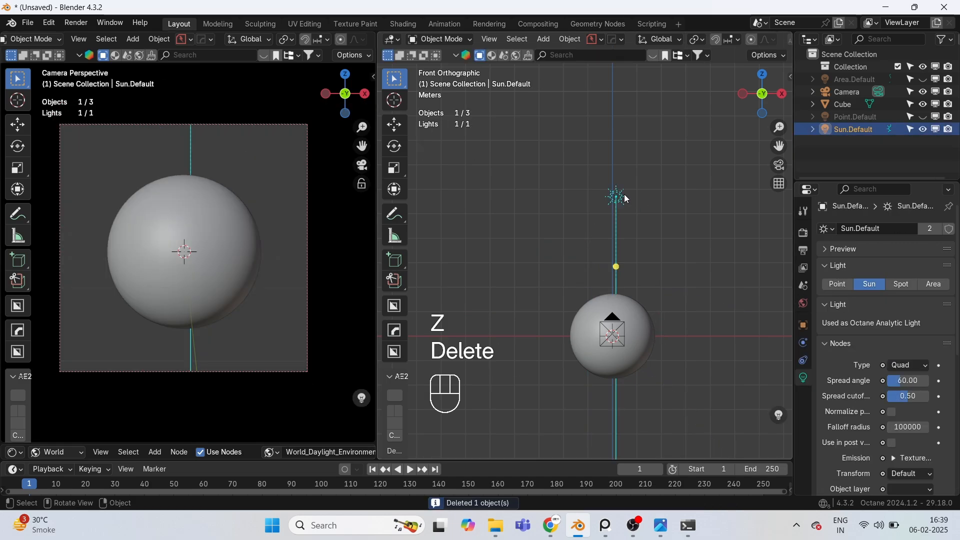
key(Delete)
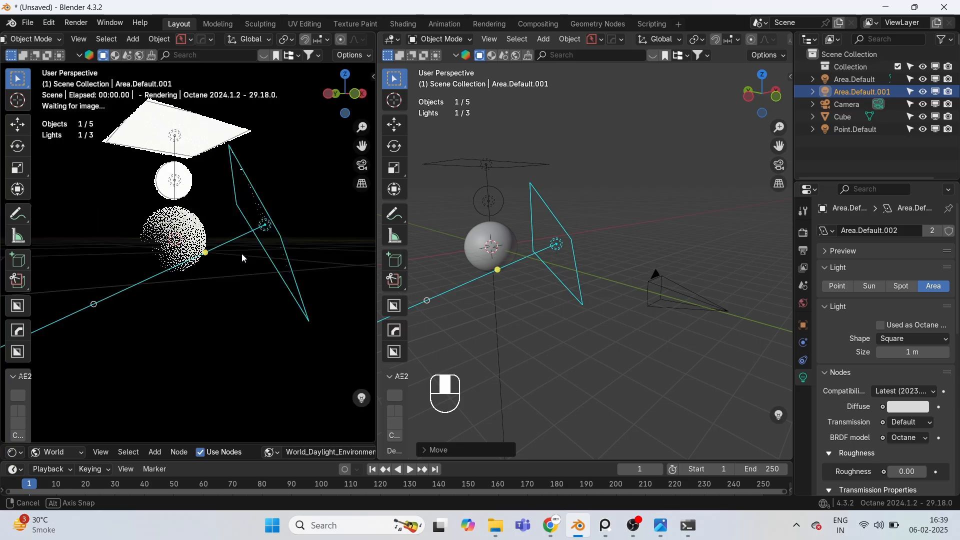
Step: Return the rendered viewport to the camera view and try moving the tilted area light along global Y
click(243, 258)
key(KP_0)
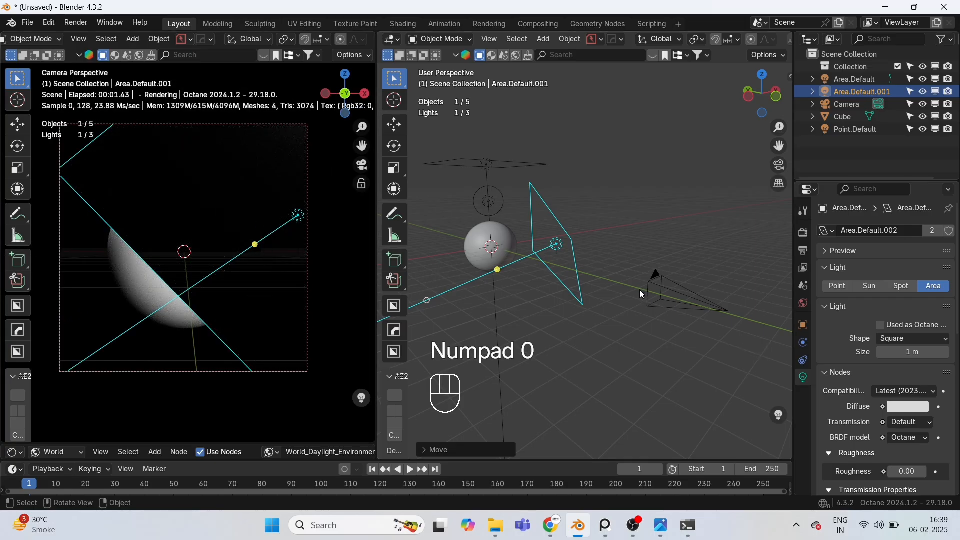
key(g)
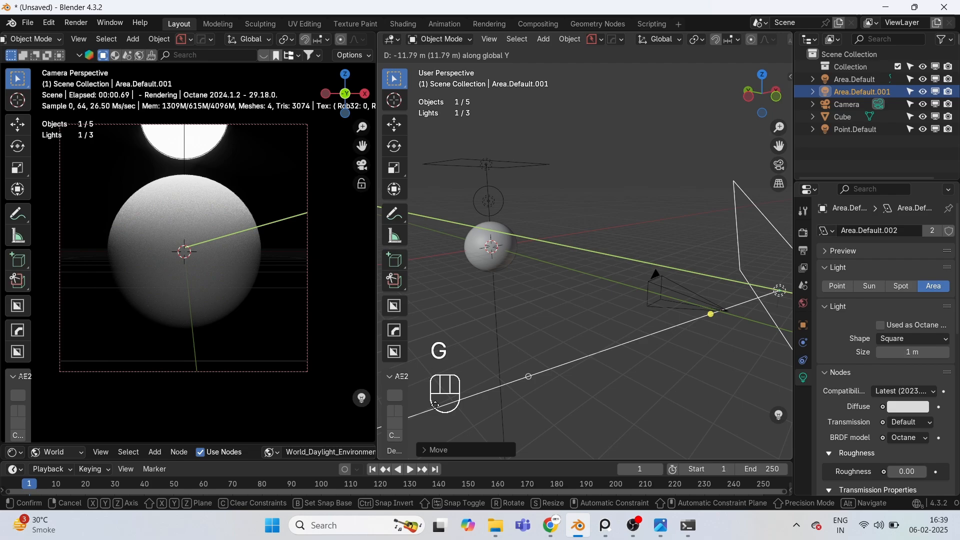
right_click(435, 405)
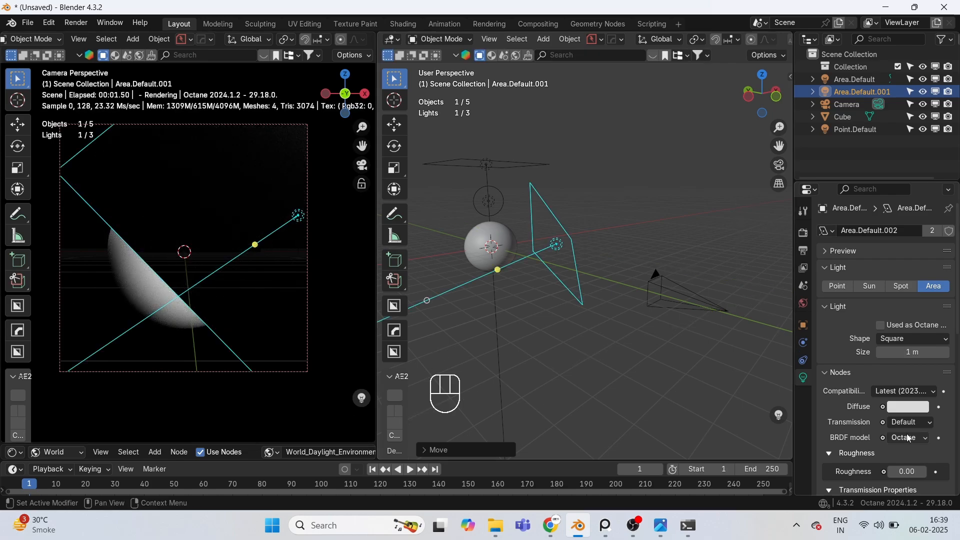
Step: Set the opacity of the tilted area light to 0.00 and deselect the light
scroll(953, 437, down, 5)
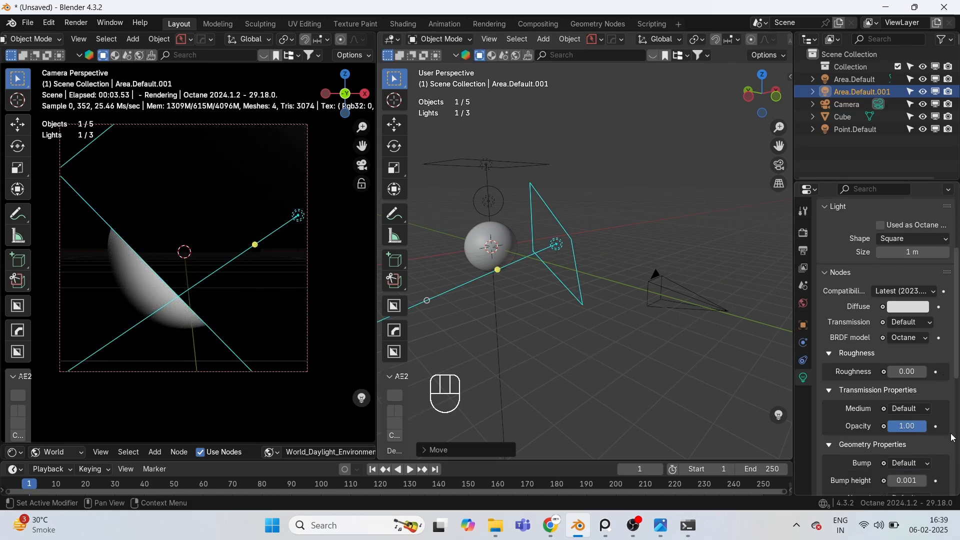
scroll(939, 363, down, 1)
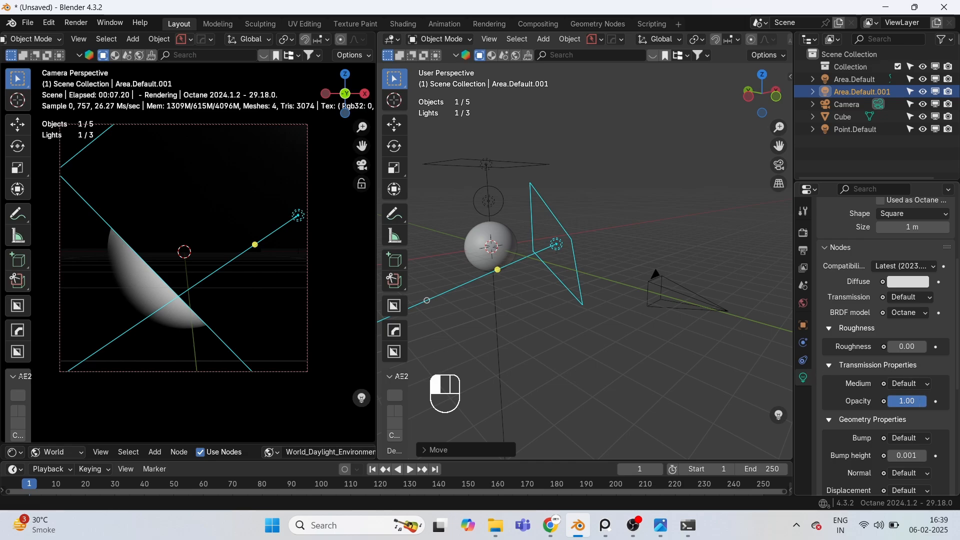
drag(917, 402, 889, 406)
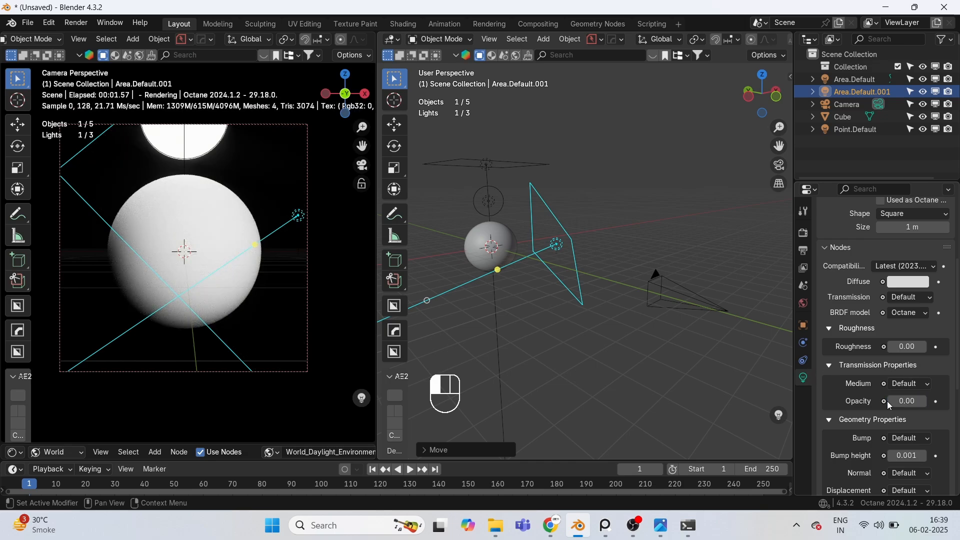
click(620, 249)
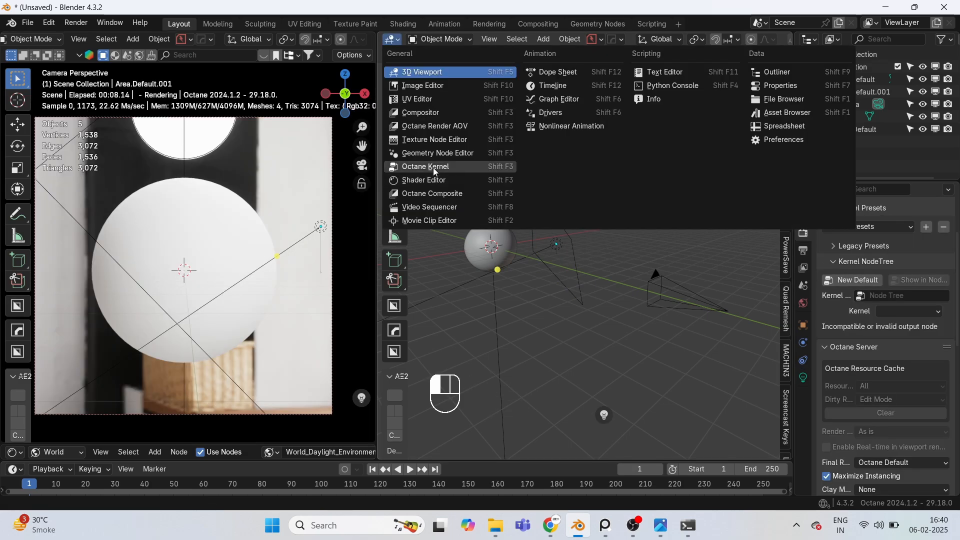
Step: In the Octane Kernel editor, quick-add a node tree and delete its Direct lighting kernel and Light IDs nodes
click(433, 167)
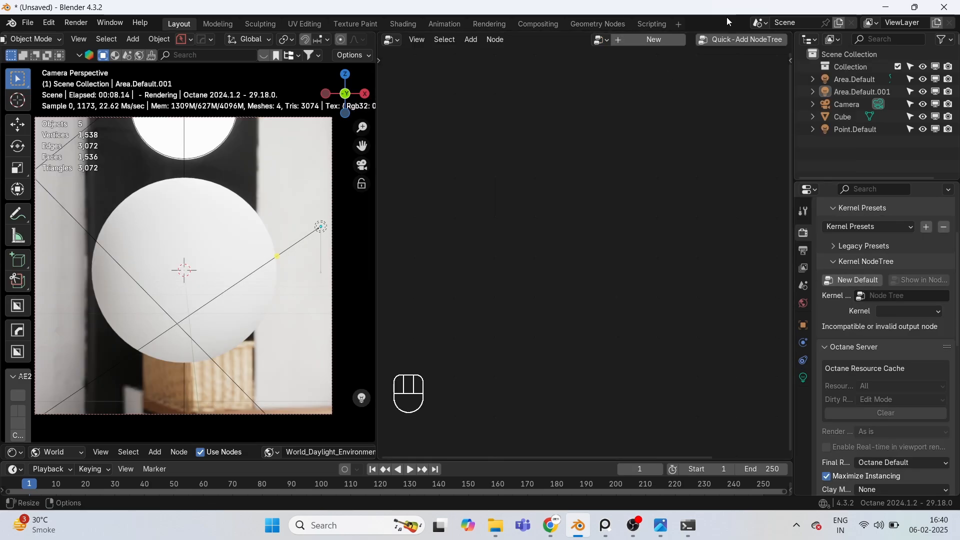
click(741, 40)
drag(480, 107, 610, 316)
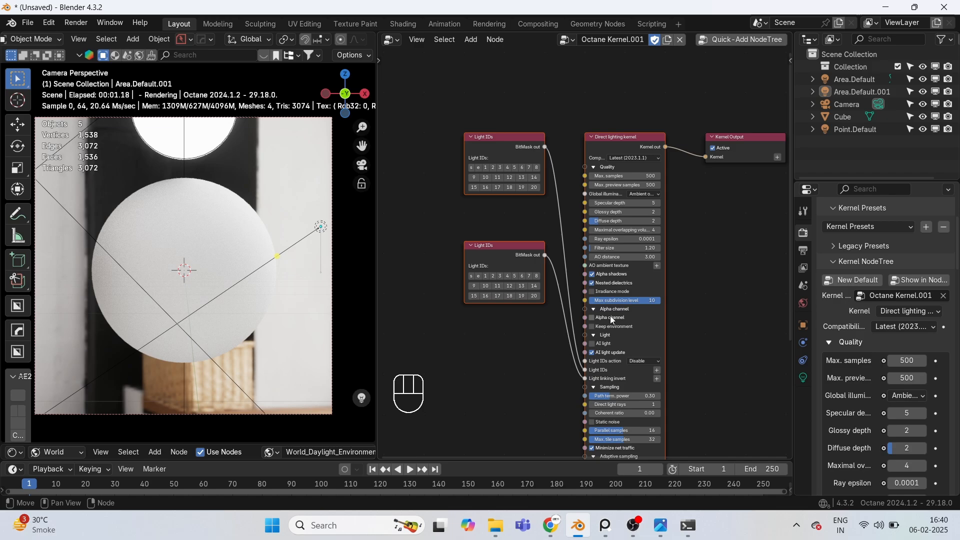
key(Delete)
Step: Add a Path tracing kernel node and connect its Kernel out to the Kernel Output node
key(shift+a)
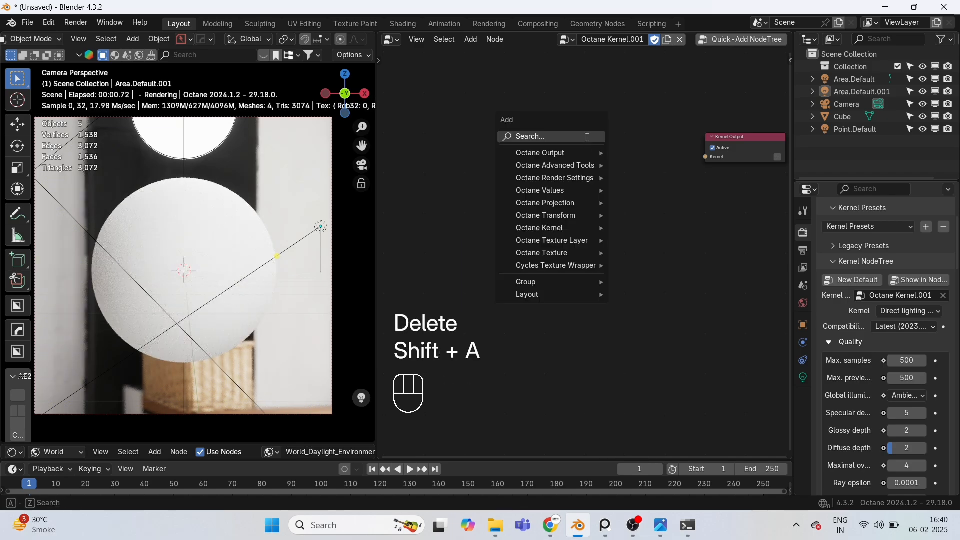
text(path)
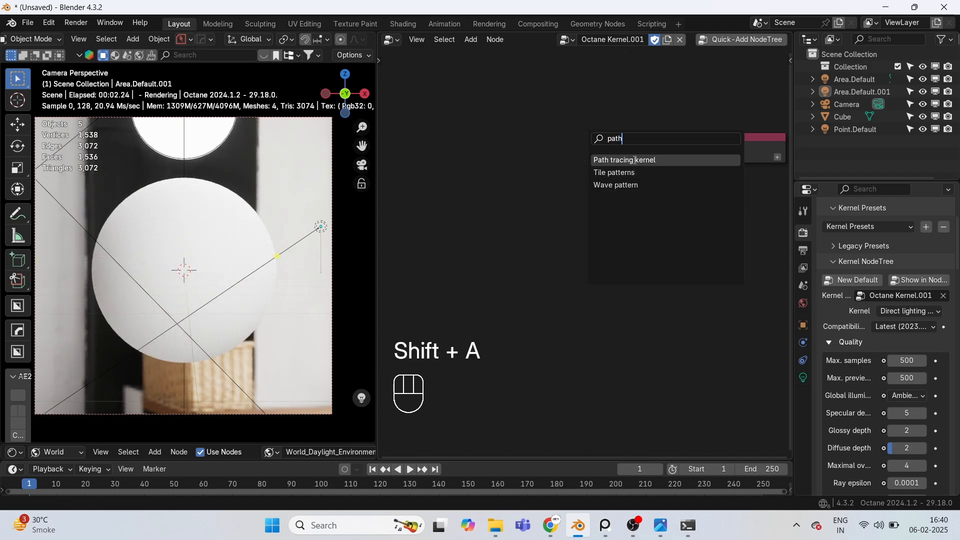
click(624, 159)
drag(669, 147, 706, 157)
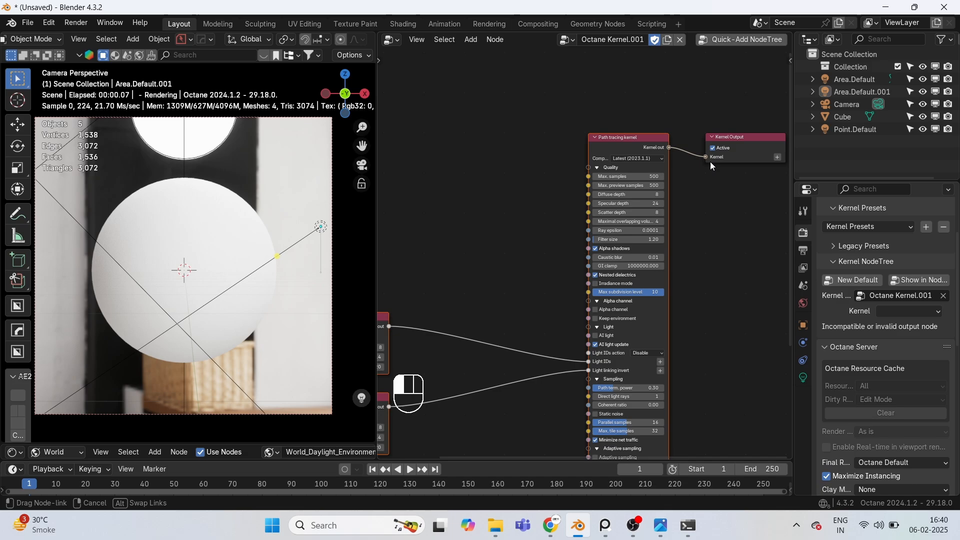
scroll(627, 230, up, 2)
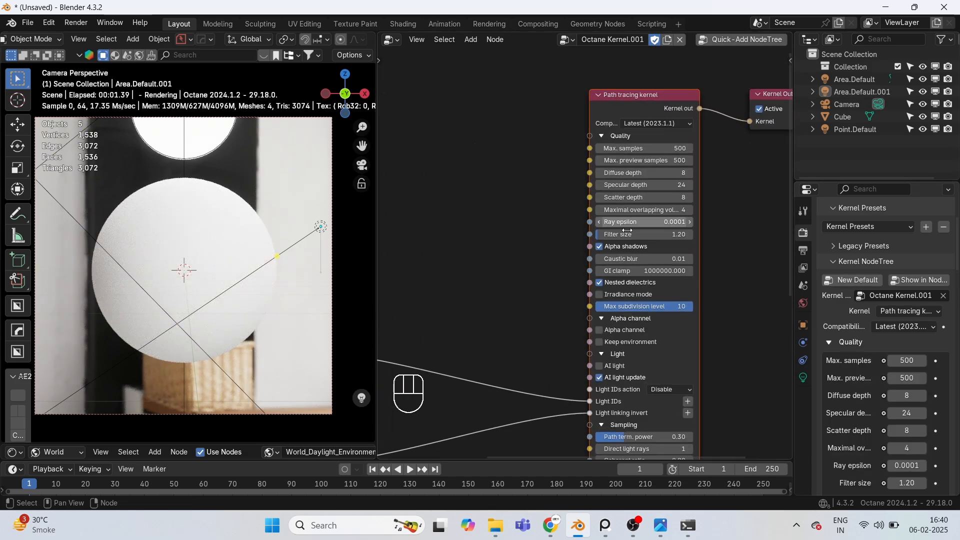
scroll(627, 230, up, 3)
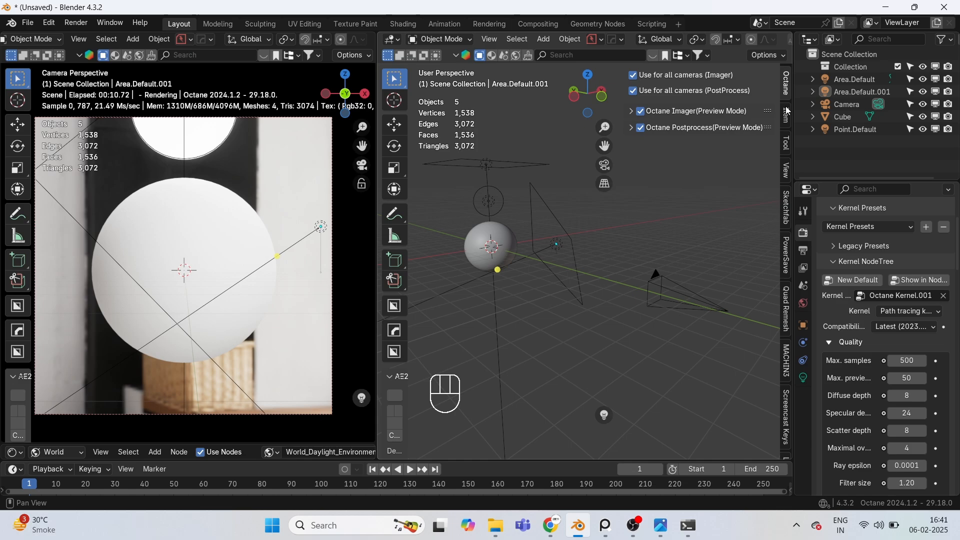
Step: Expand the Octane Imager preview settings and compare the render with ACES tone mapping off and on
click(632, 111)
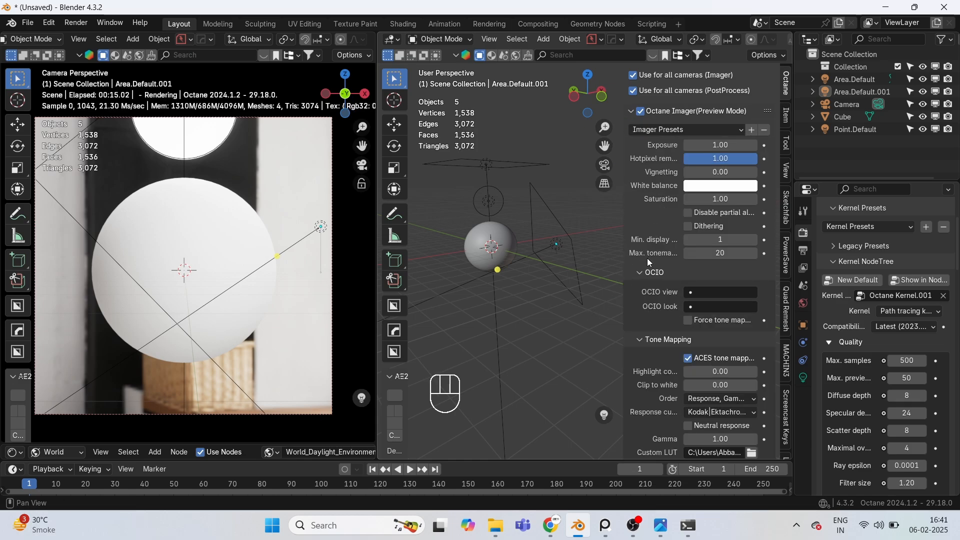
scroll(647, 258, down, 5)
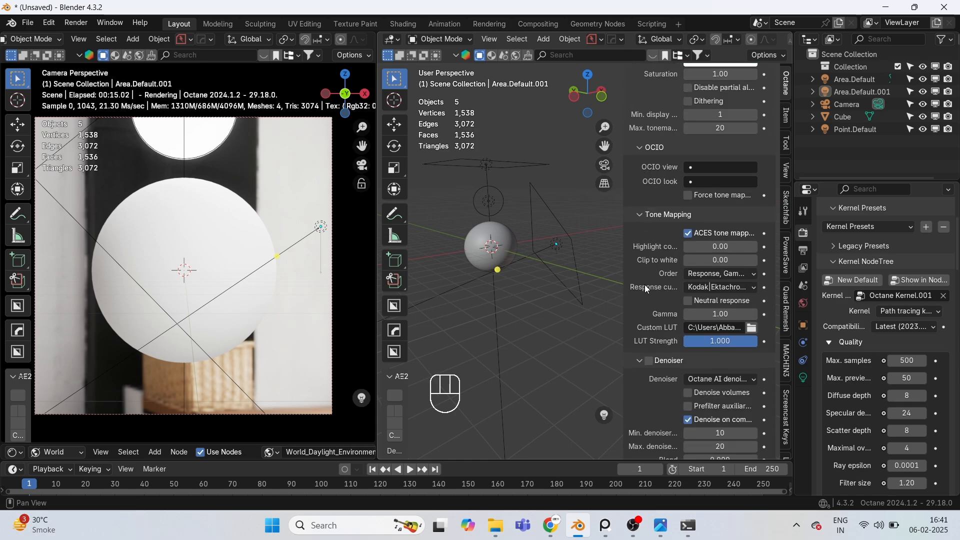
click(689, 234)
click(686, 232)
click(686, 233)
click(687, 232)
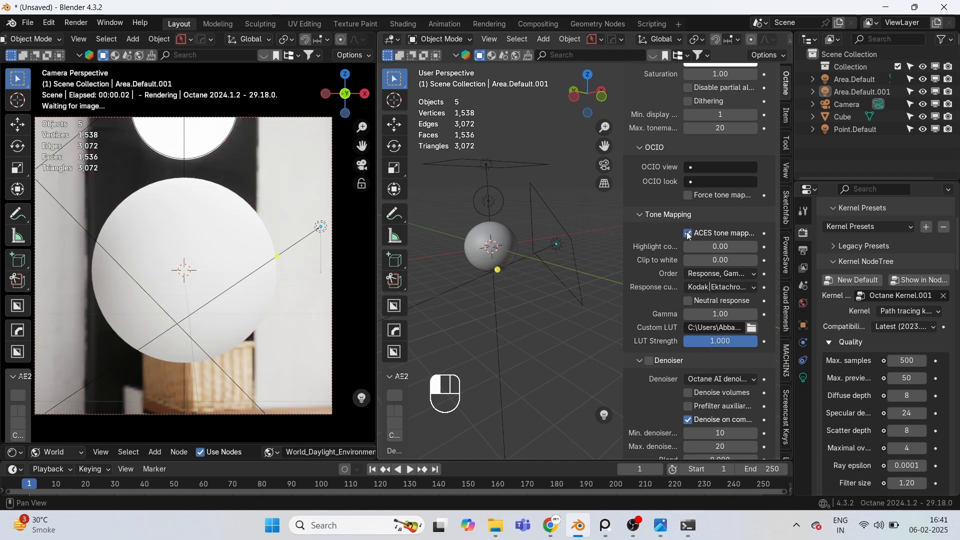
scroll(680, 269, up, 1)
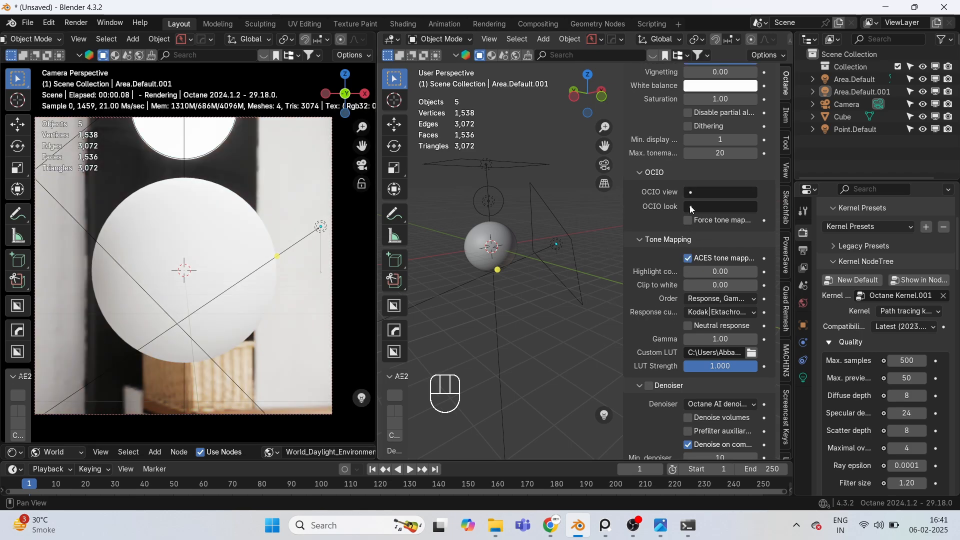
scroll(682, 336, down, 1)
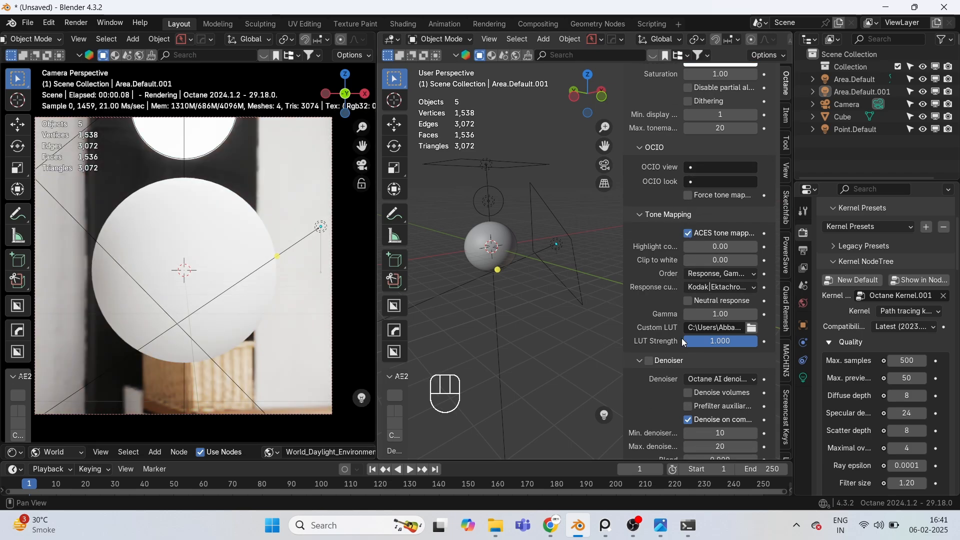
Step: Keep the tone mapping order Response, Gamma, LUT and try the Agfacolor Futura 400CD and Agfacolor Vista 200CD response curves
click(733, 276)
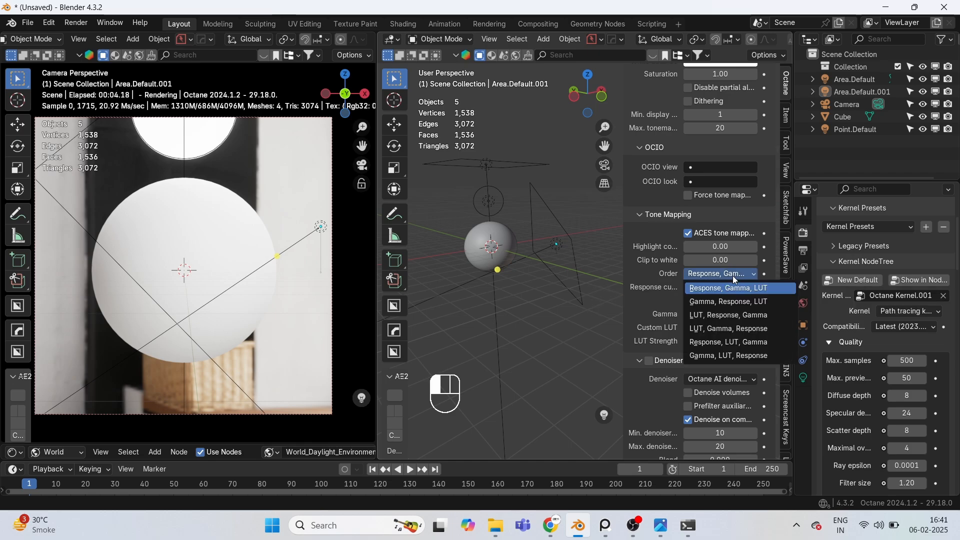
click(728, 288)
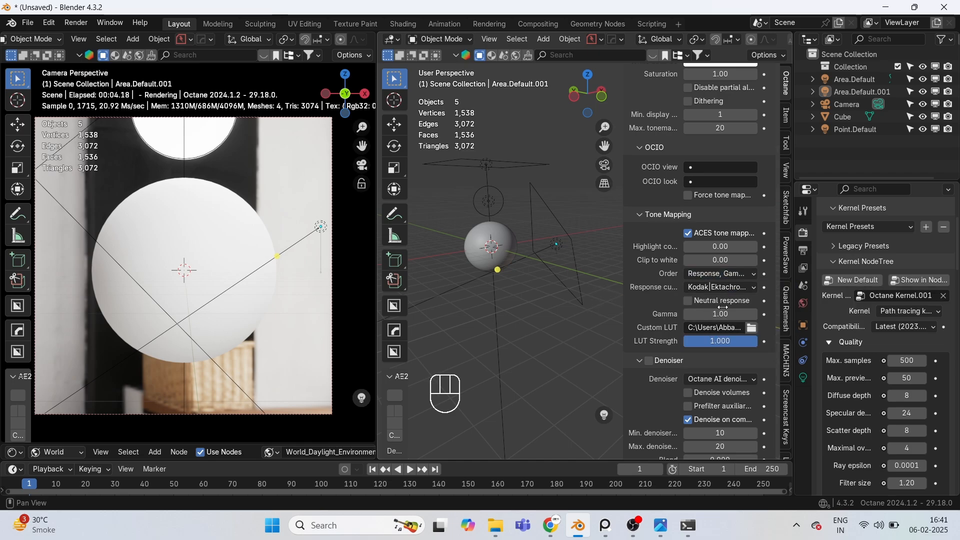
click(707, 293)
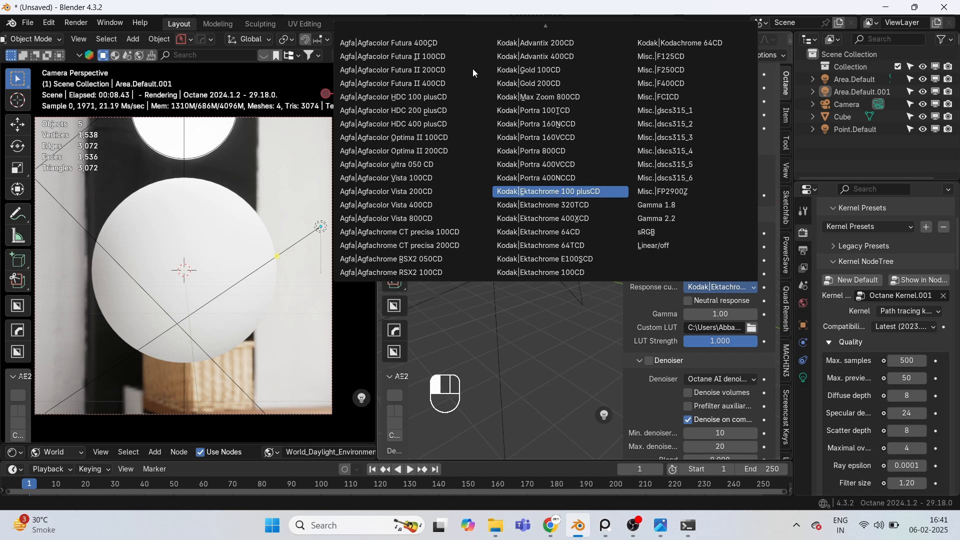
click(427, 45)
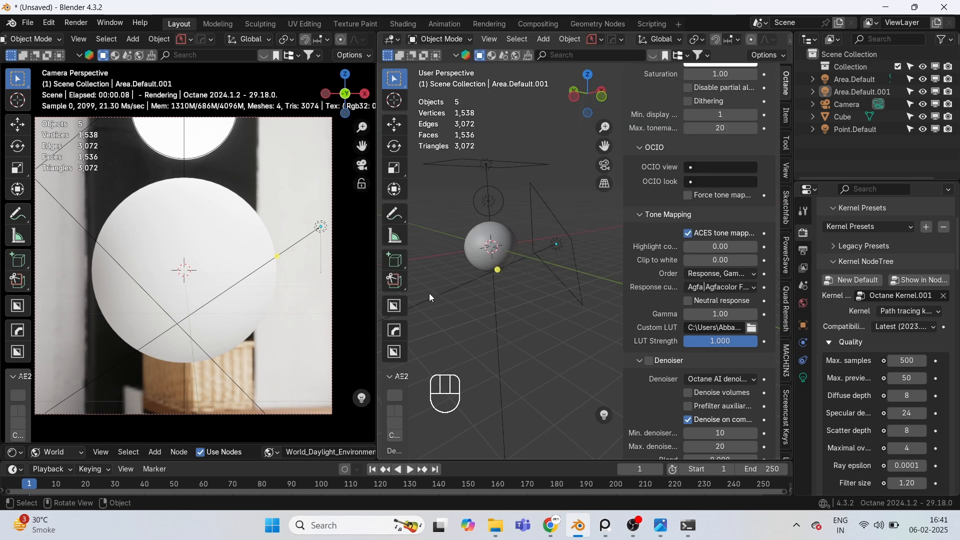
click(720, 288)
click(442, 191)
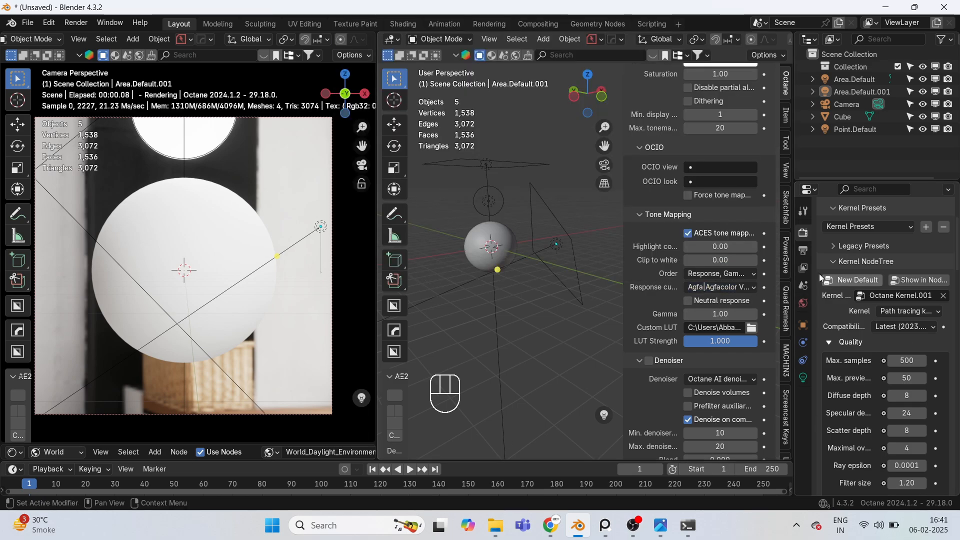
Step: Disable ACES tone mapping and try the response curves Agfachrome RSX2 050CD, Kodak Portra 160VCCD and Kodak Portra 400NCCD
click(689, 233)
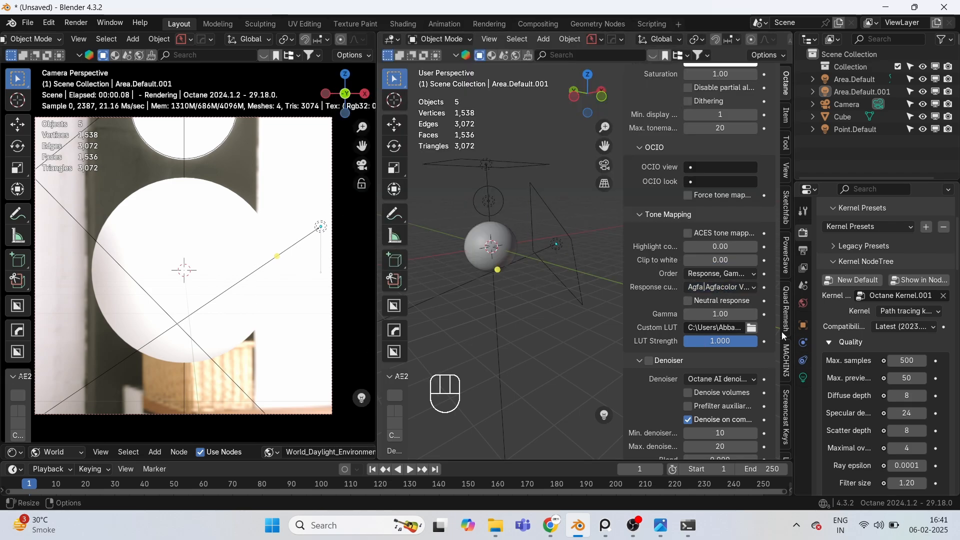
click(714, 290)
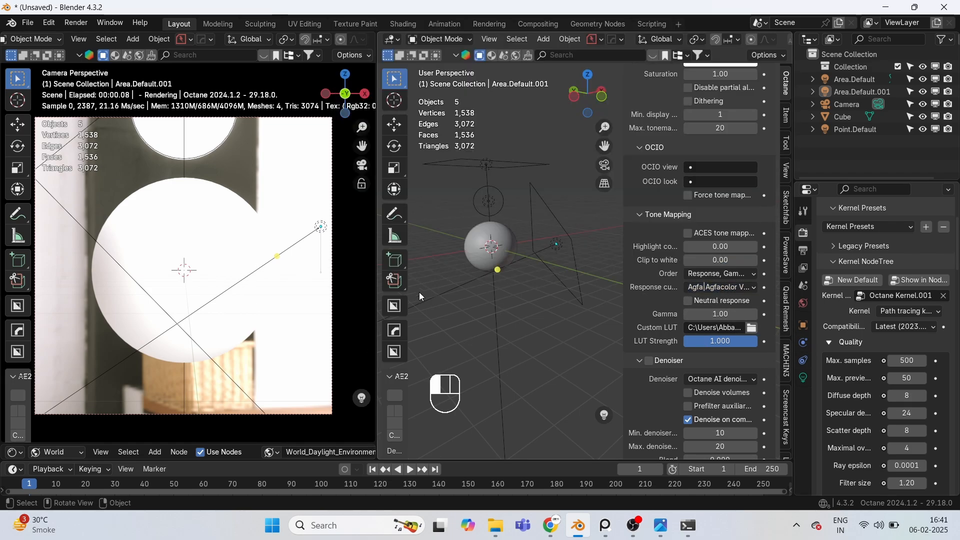
click(729, 292)
click(419, 260)
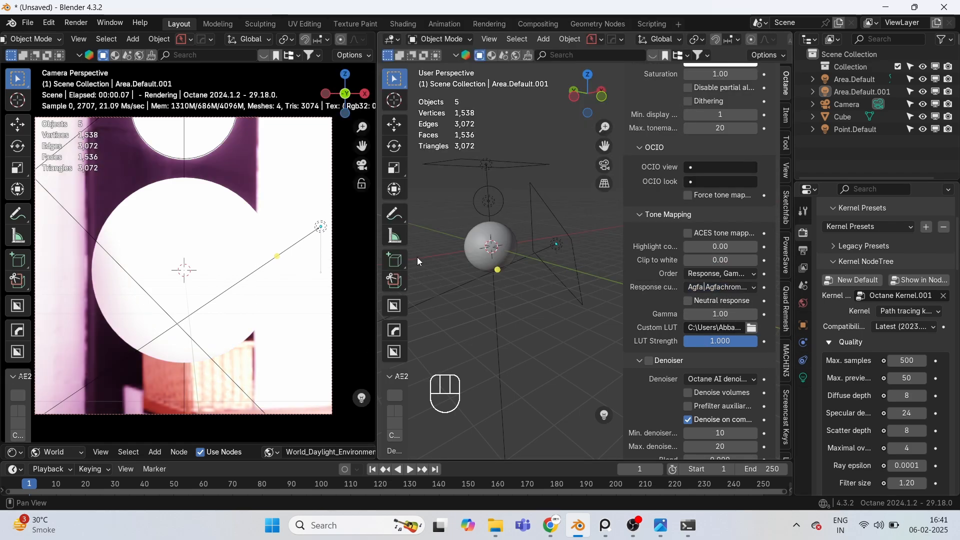
click(744, 289)
click(536, 137)
click(731, 287)
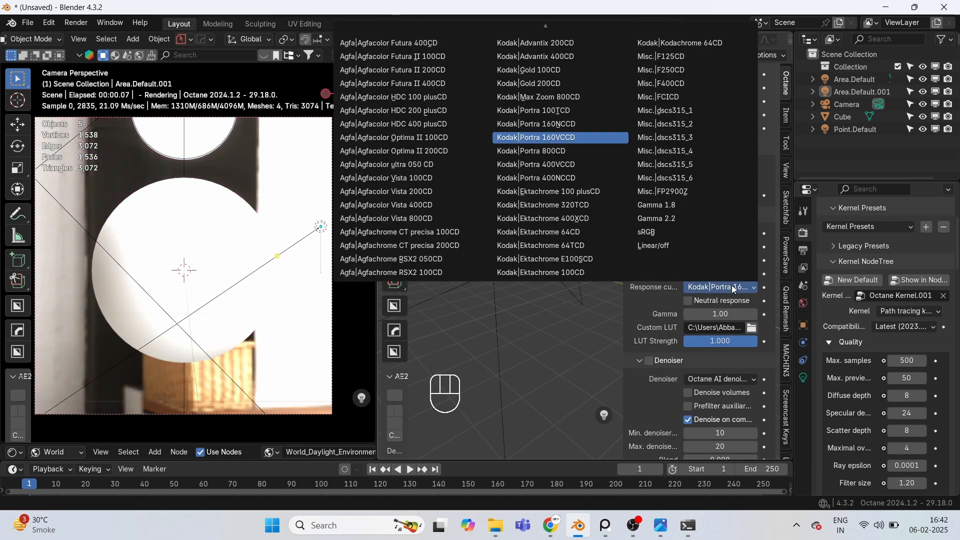
click(537, 177)
click(730, 287)
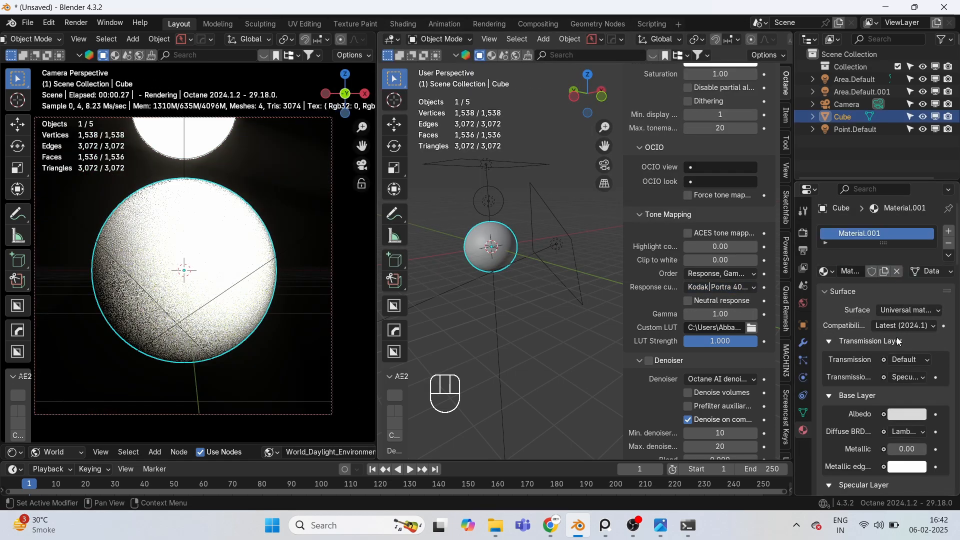
Step: Set the albedo of the sphere's universal material to golden yellow, #DAB558
click(907, 414)
drag(837, 276, 838, 294)
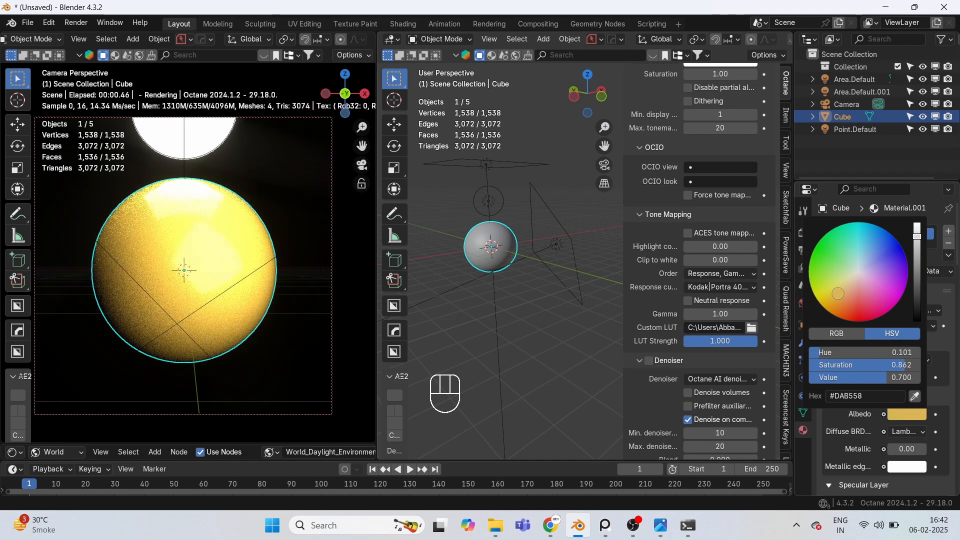
Step: Compare response curves Kodak Ektachrome 64CD, Misc F250CD and dscs315_4 on the coloured sphere, and settle on Kodak Portra 160VCCD
click(722, 287)
click(569, 232)
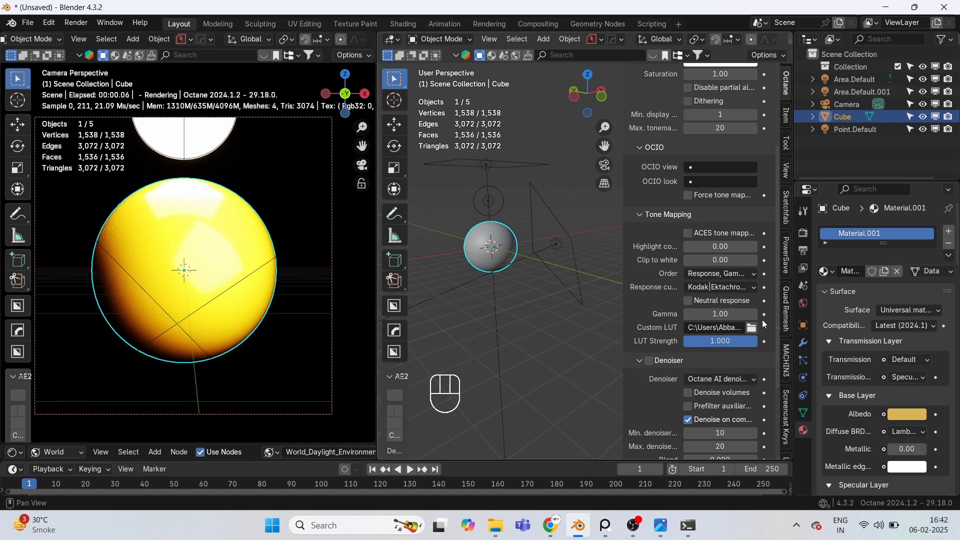
click(726, 289)
click(660, 69)
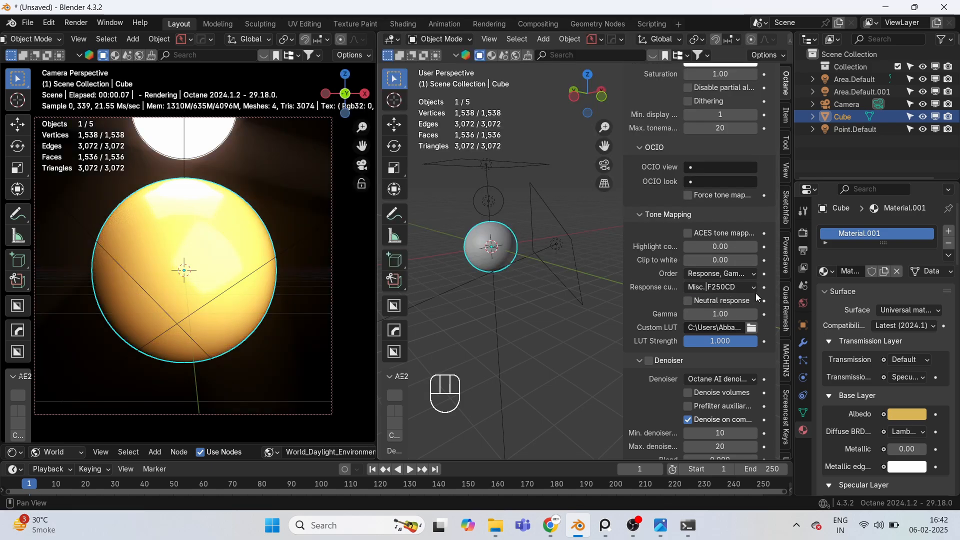
click(732, 287)
click(687, 149)
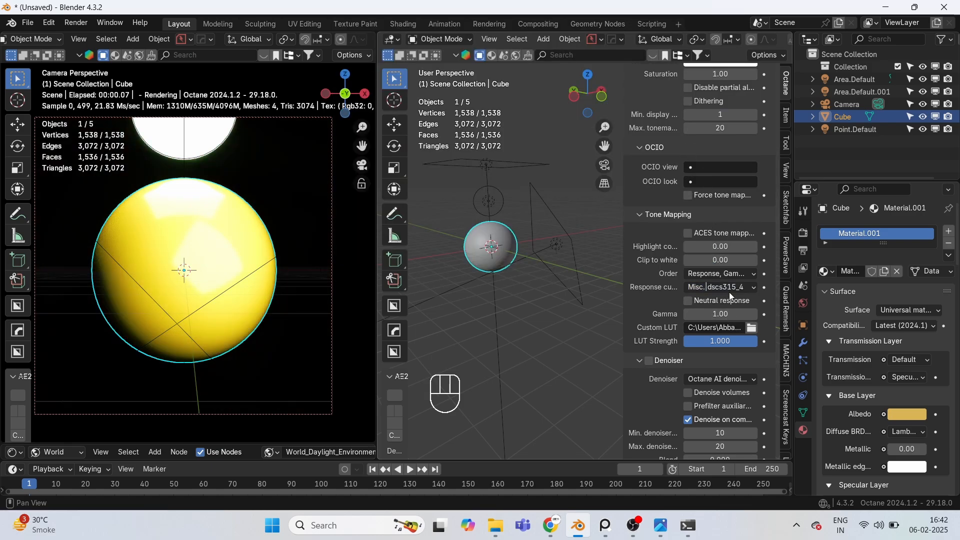
click(735, 289)
click(564, 137)
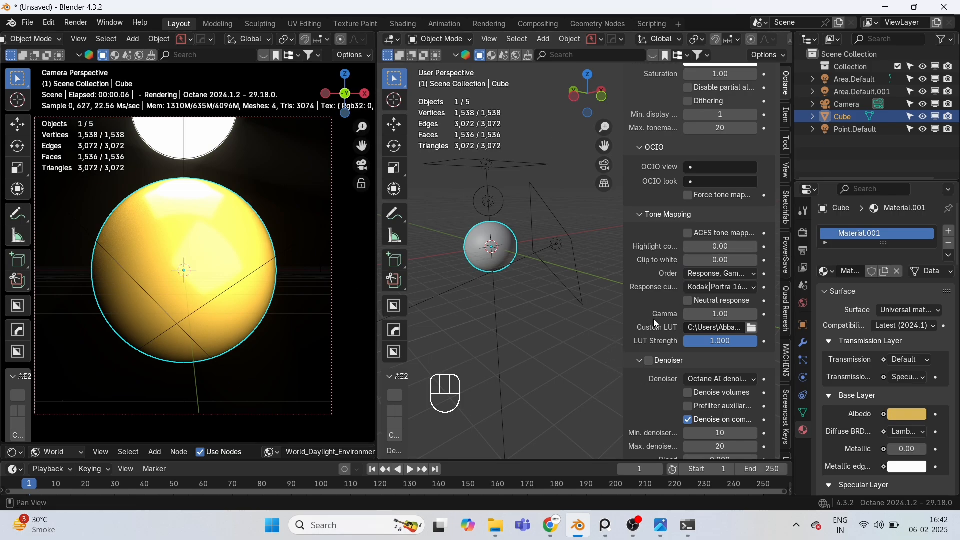
Step: Compare the yellow sphere with ACES tone mapping on and off, leaving it enabled
click(688, 233)
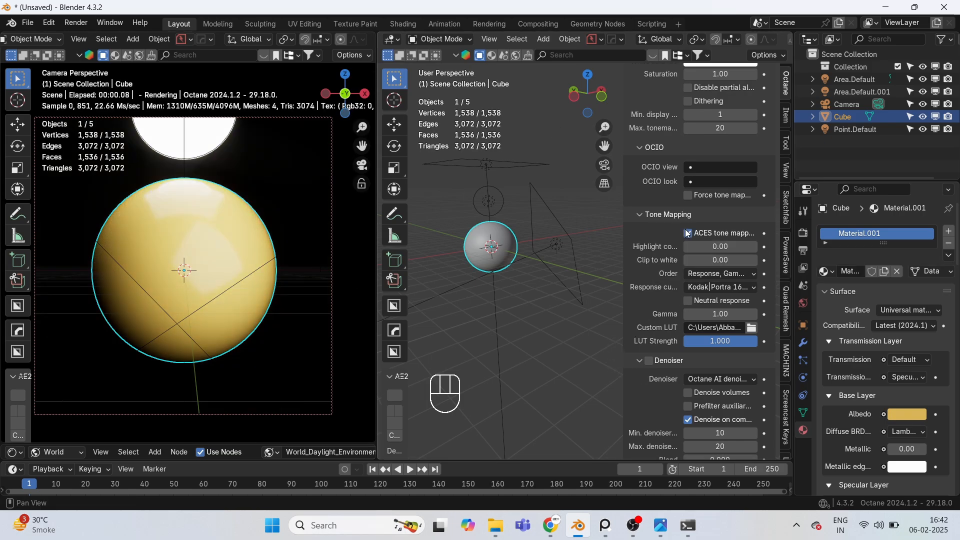
click(686, 231)
click(686, 231)
click(685, 231)
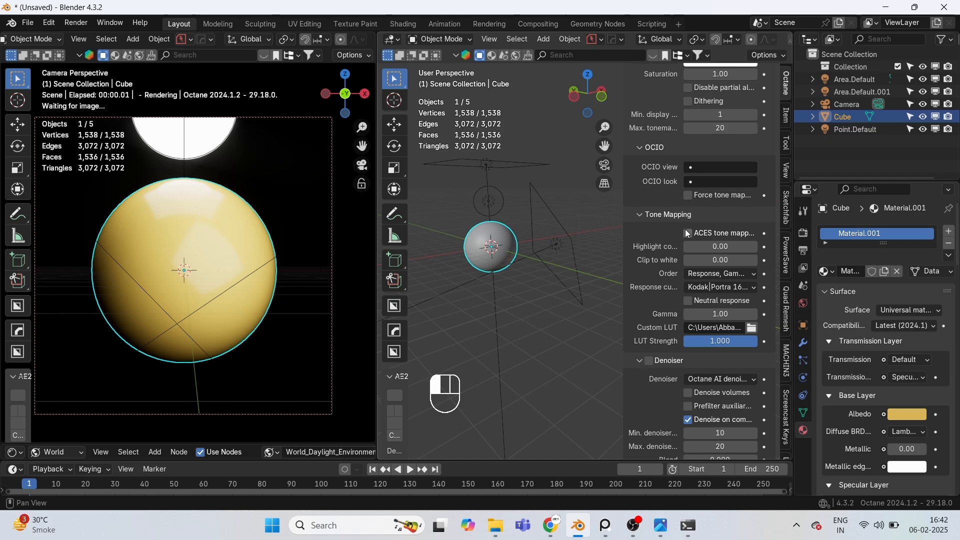
click(686, 233)
Step: Enable the imager's denoiser and set its type to Open Image Denoise
scroll(751, 373, down, 5)
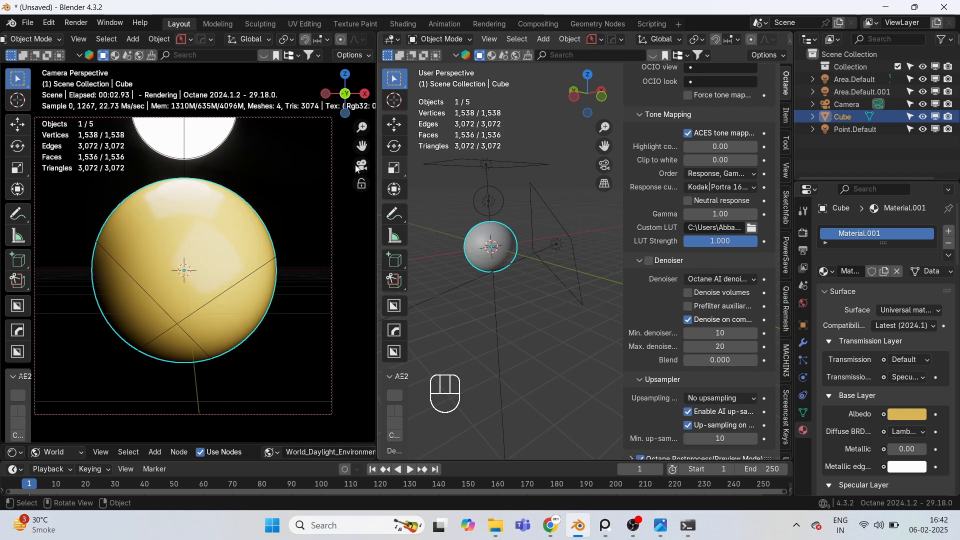
scroll(298, 250, up, 3)
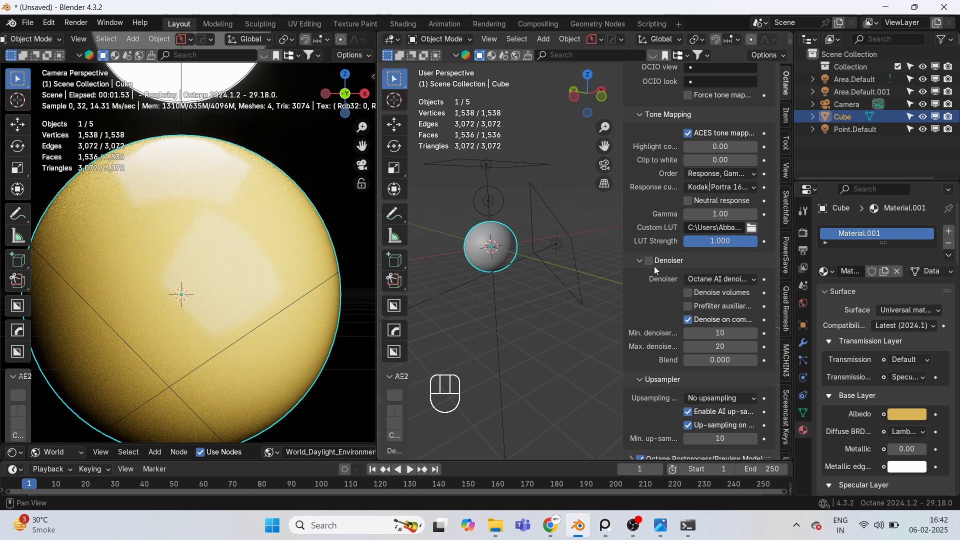
click(647, 260)
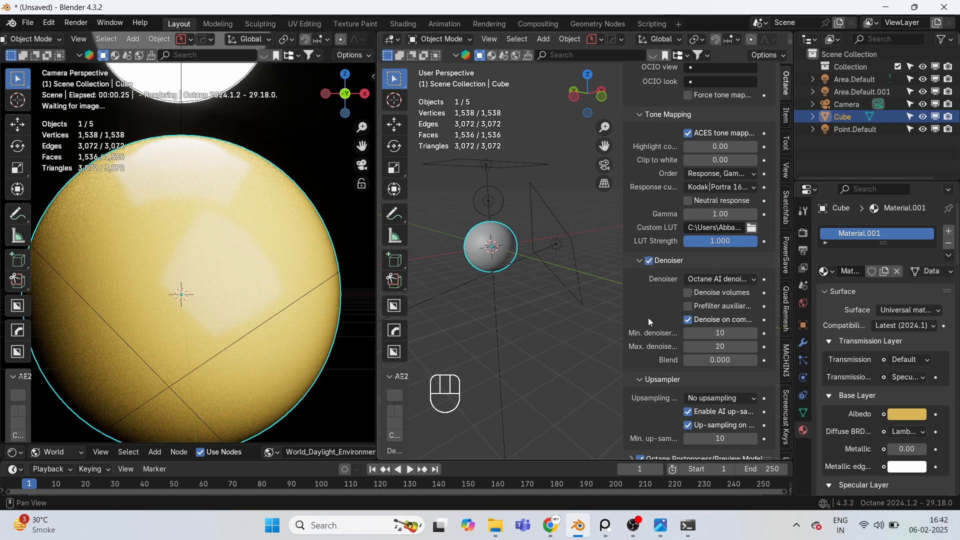
click(714, 280)
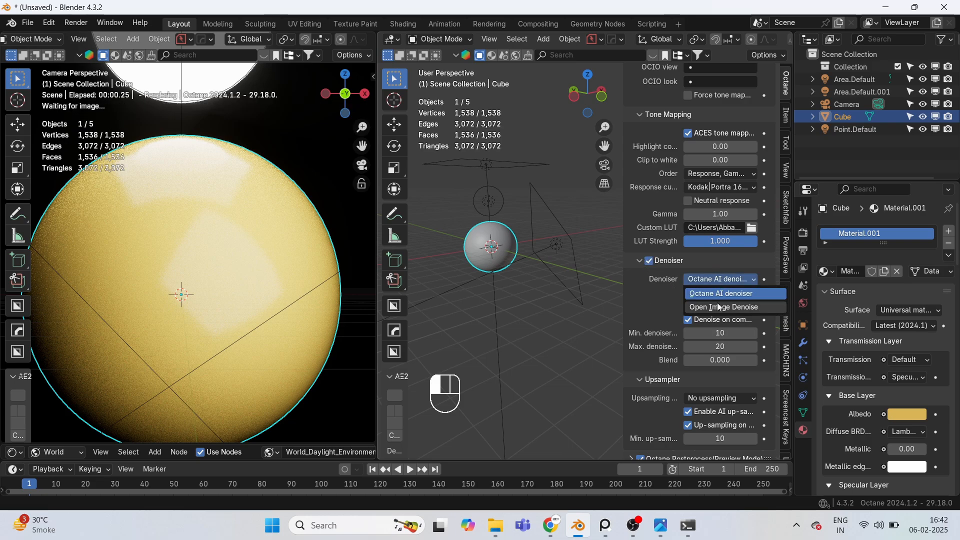
click(717, 302)
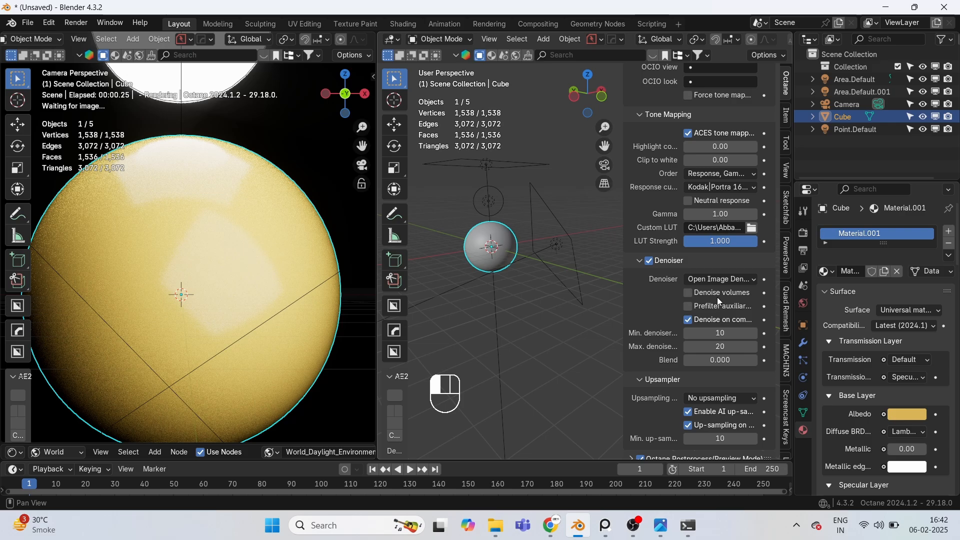
scroll(715, 320, up, 2)
scroll(717, 358, down, 2)
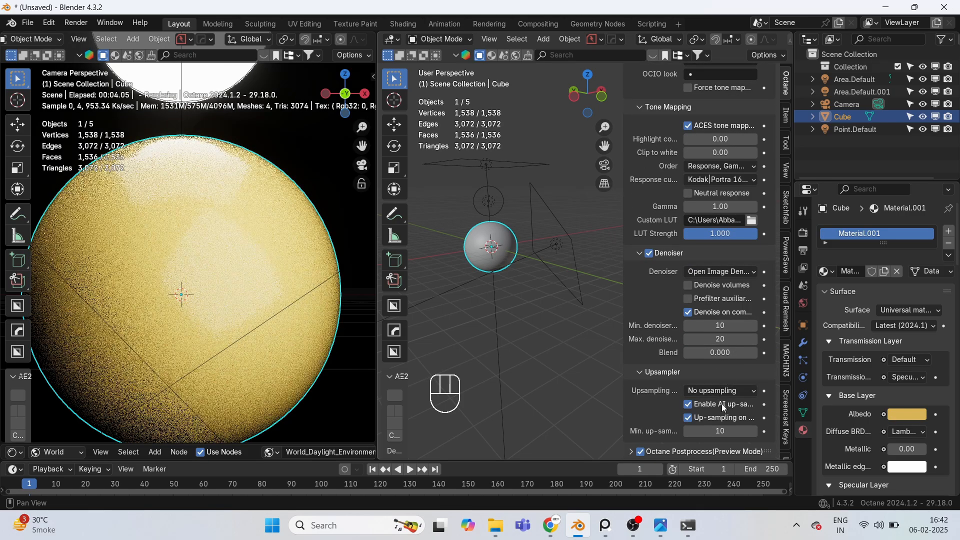
scroll(643, 419, up, 2)
scroll(643, 419, down, 2)
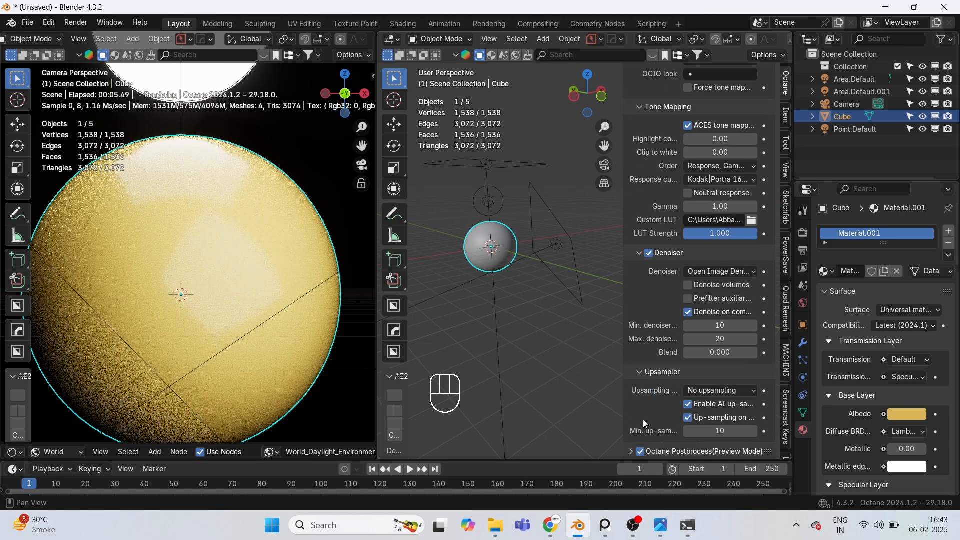
Step: Expand the Octane Postprocess preview settings and set the bloom power to 36.220
click(628, 447)
scroll(656, 362, down, 15)
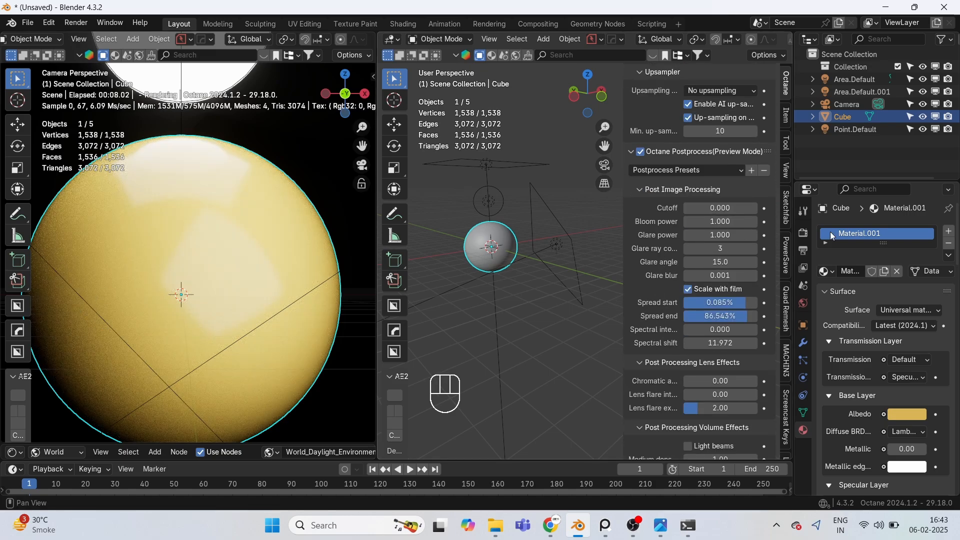
drag(727, 221, 809, 222)
scroll(157, 239, down, 4)
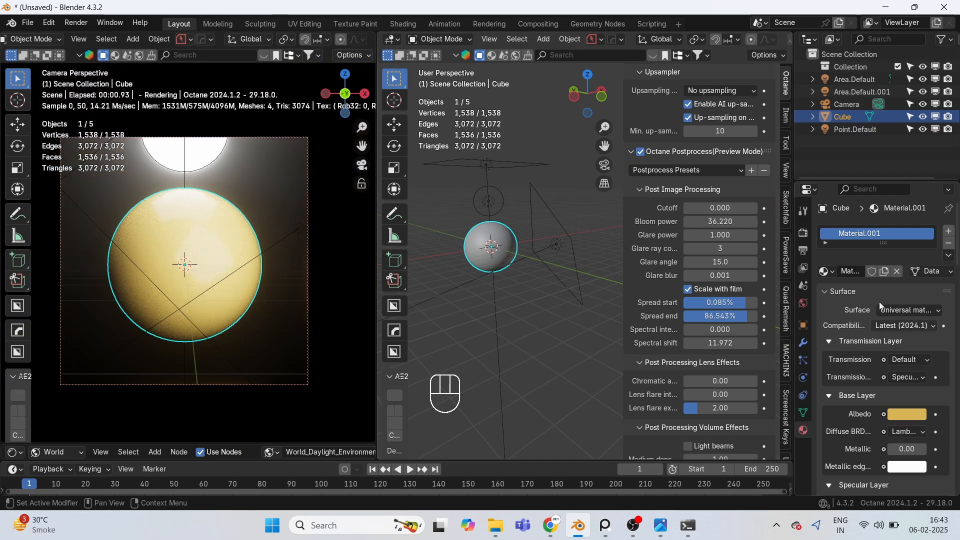
Step: Set the glare power to 25.750 and glare ray count to 1, undoing trial changes to glare angle and blur
drag(709, 235, 692, 262)
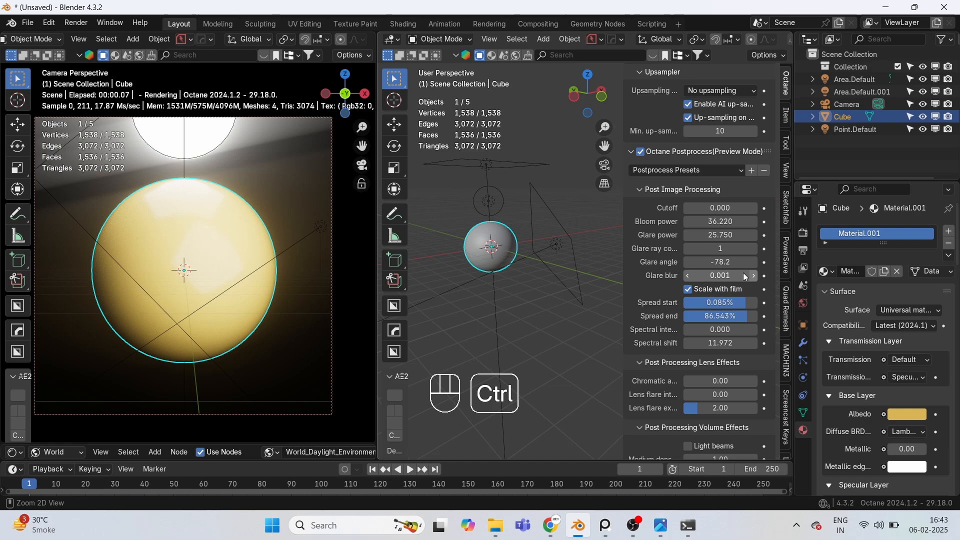
key(ctrl+z)
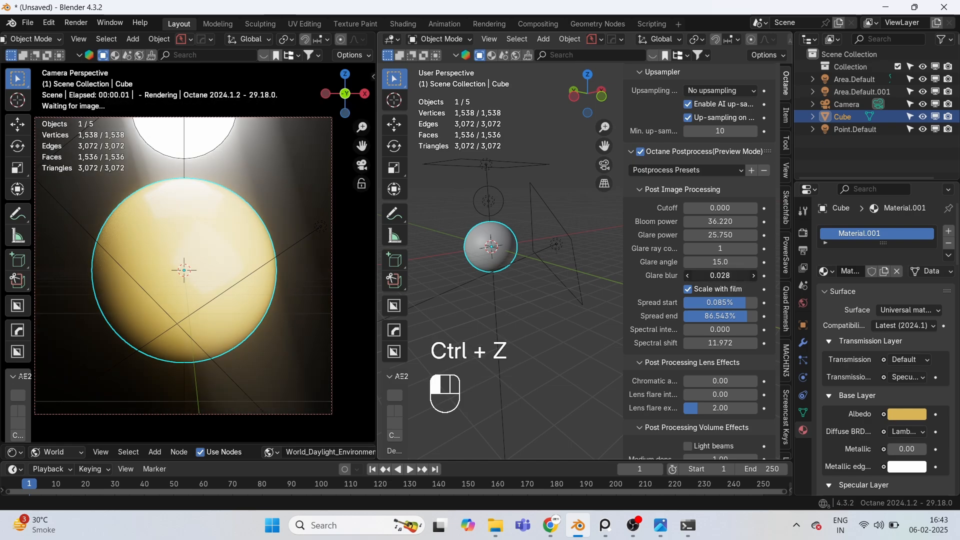
key(ctrl+z)
drag(704, 248, 717, 248)
key(ctrl+z)
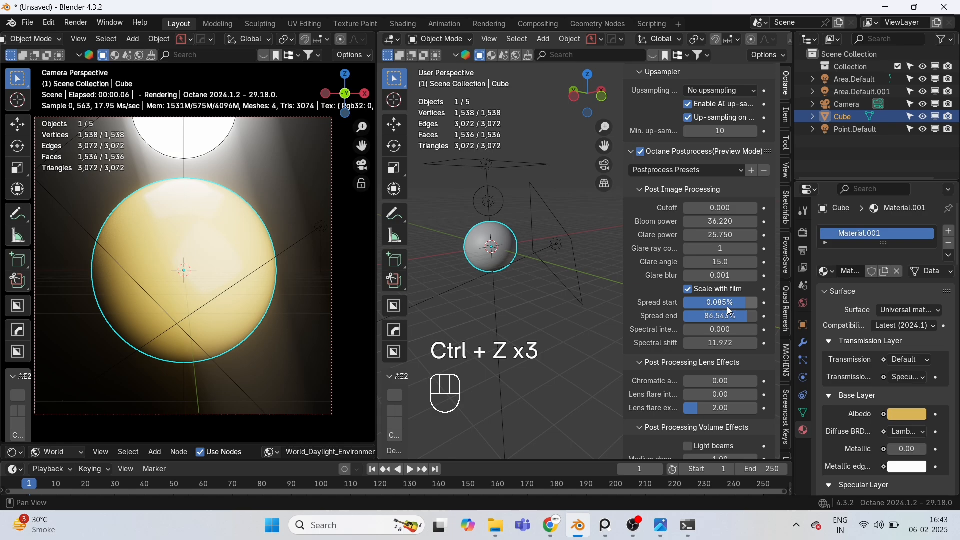
Step: Try a post-processing cutoff of 7.460 and different lens effect values, undoing each change
drag(698, 208, 723, 207)
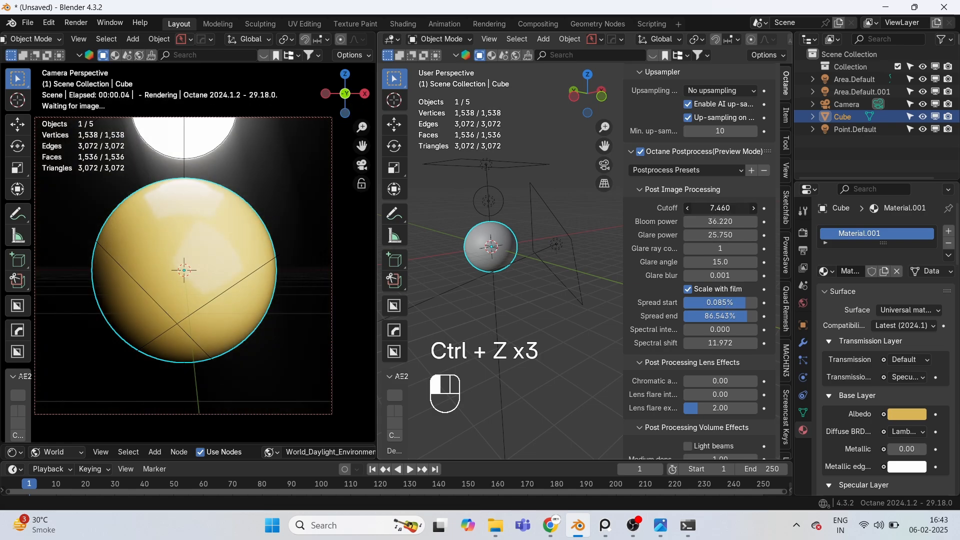
key(ctrl+z)
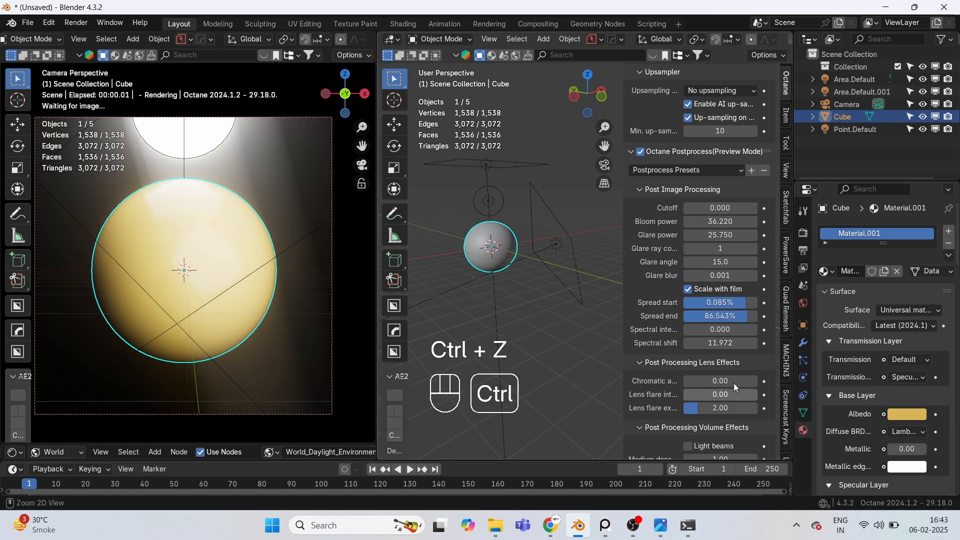
drag(721, 382, 685, 395)
key(ctrl+z)
key(ctrl+z)
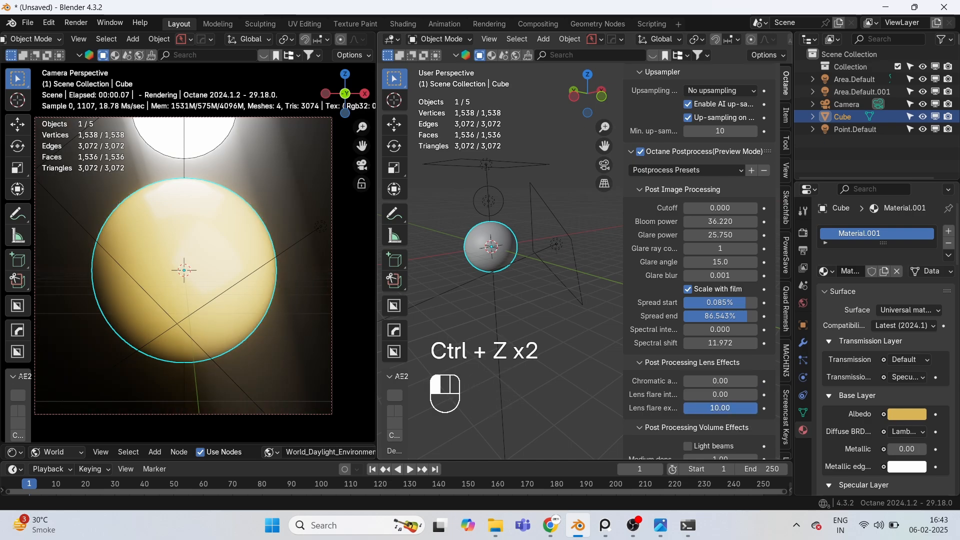
key(ctrl+z)
Step: Enable light beams in the post-processing volume effects after toggling them for comparison, undoing the trial volume value changes
scroll(700, 441, down, 4)
click(687, 346)
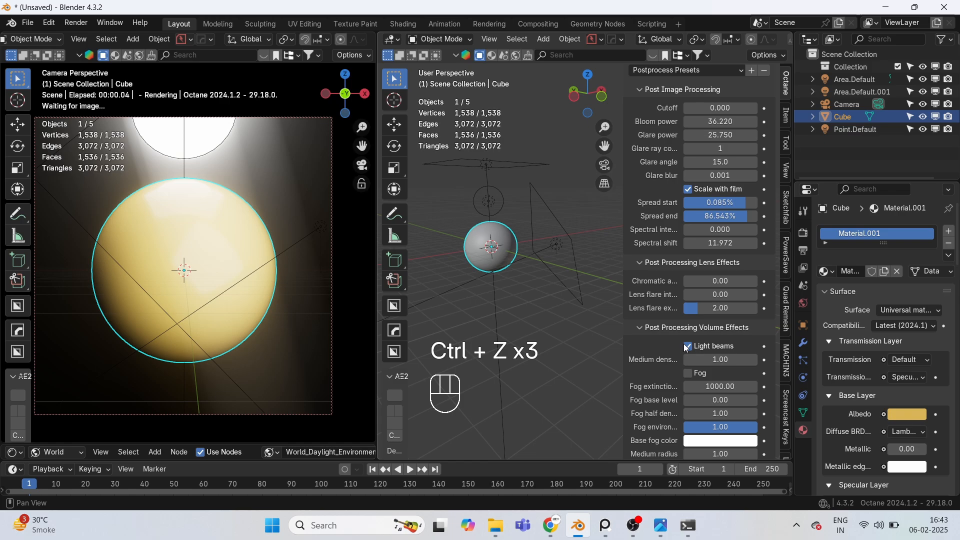
click(688, 345)
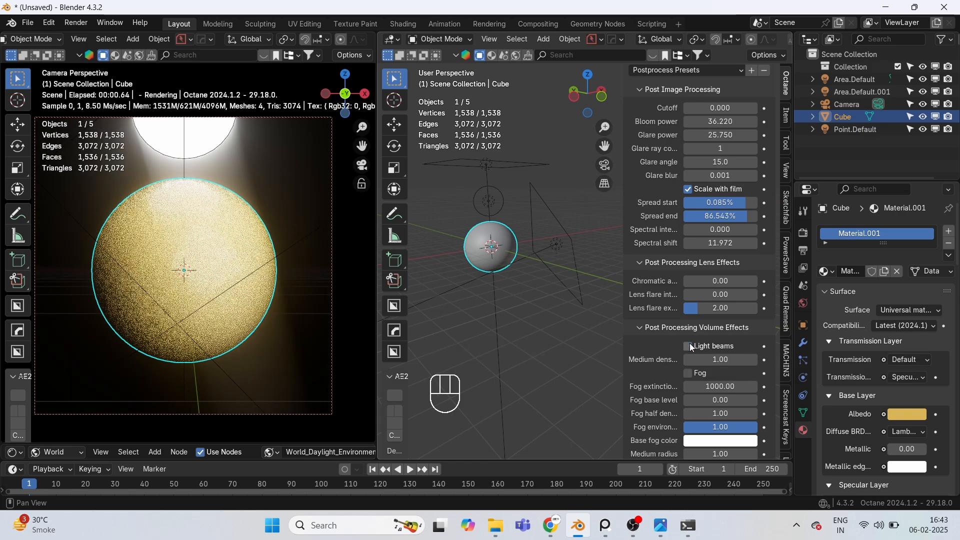
click(688, 346)
drag(714, 360, 725, 387)
key(ctrl+z)
key(ctrl+z)
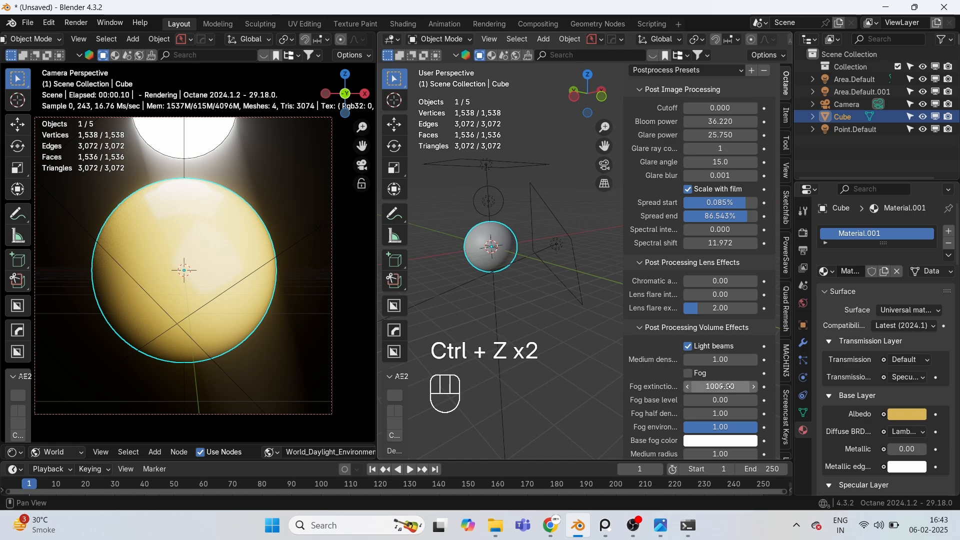
text(00)
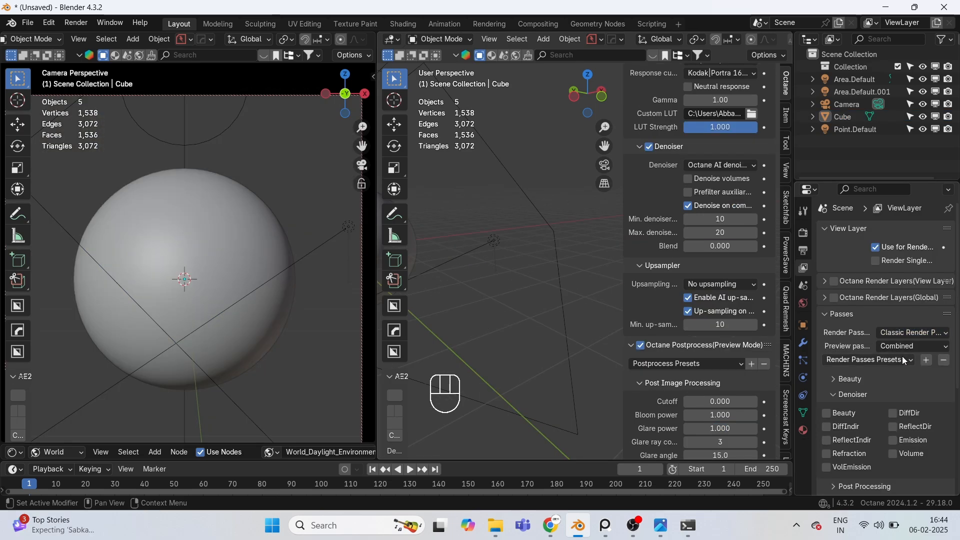
Step: Set the view layer's preview pass to Denoiser Beauty and enable the Beauty pass in the Denoiser group
click(916, 346)
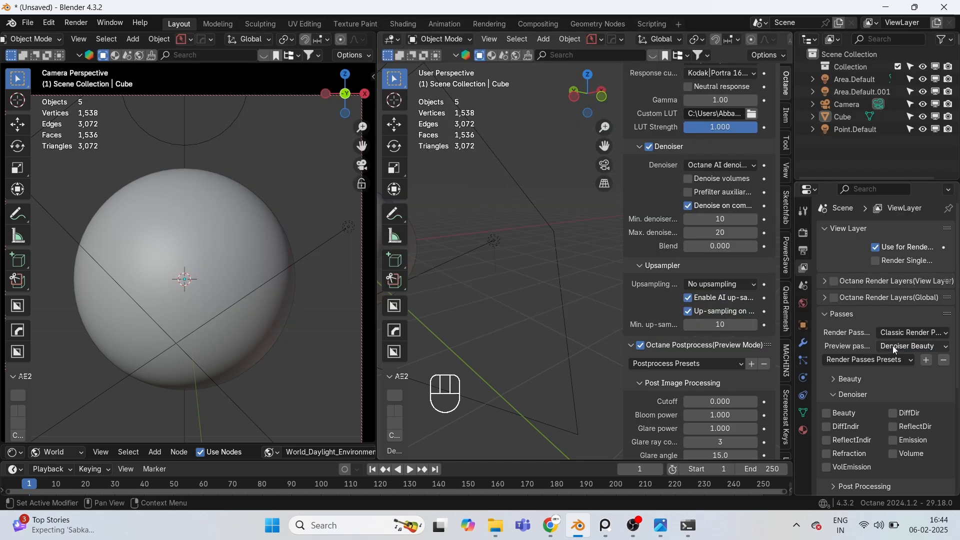
click(842, 381)
scroll(826, 391, down, 3)
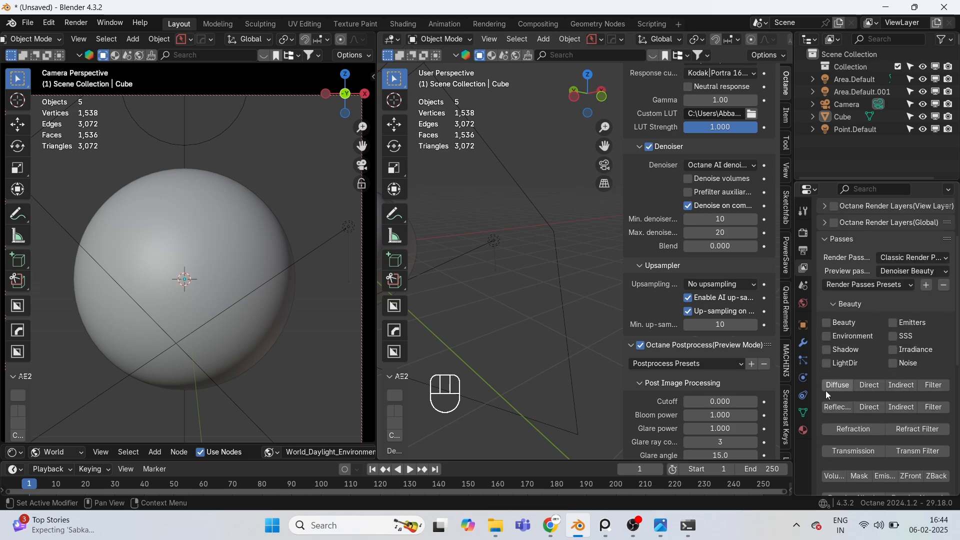
click(838, 305)
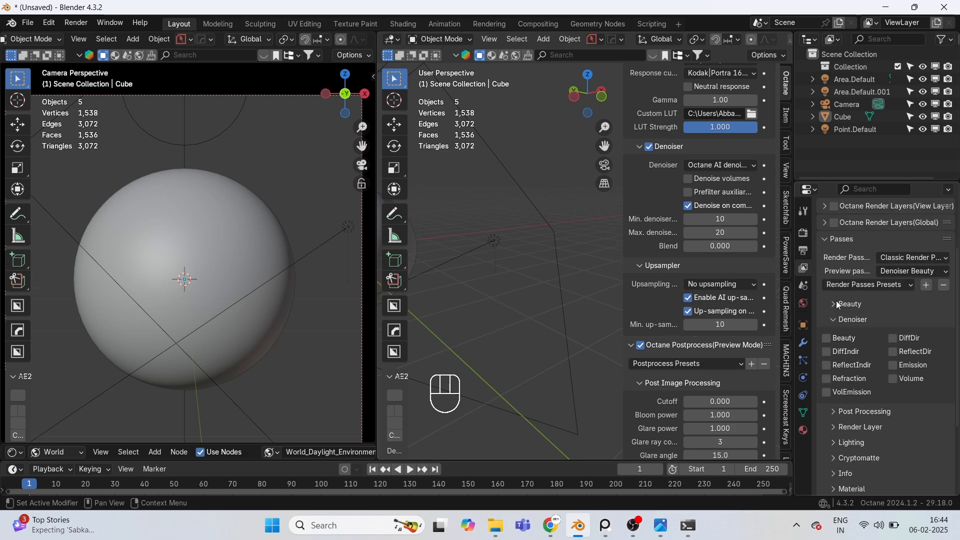
click(829, 339)
scroll(847, 380, down, 3)
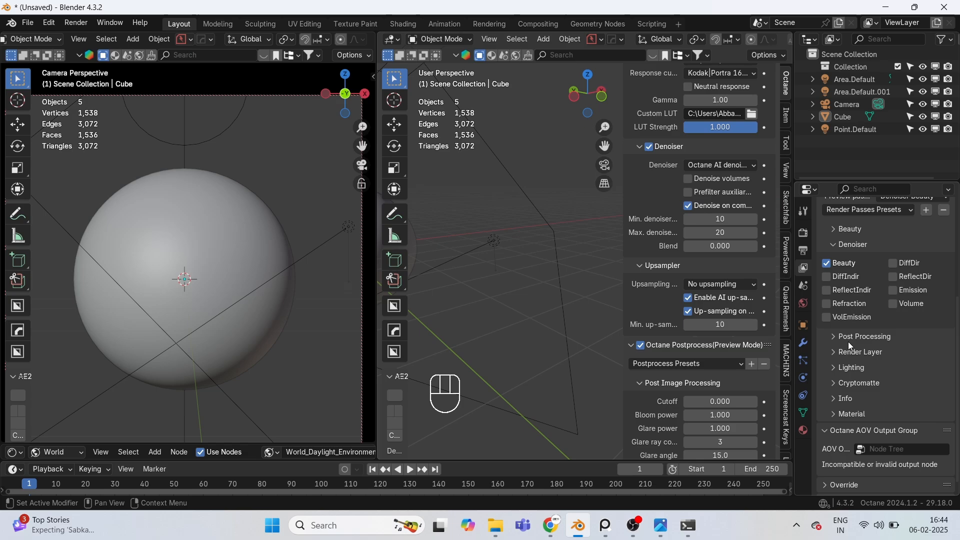
Step: Inspect the Post Processing and Render Layer pass groups and open the viewport shading choices
click(850, 339)
click(845, 337)
click(856, 353)
click(853, 353)
scroll(868, 375, down, 1)
key(z)
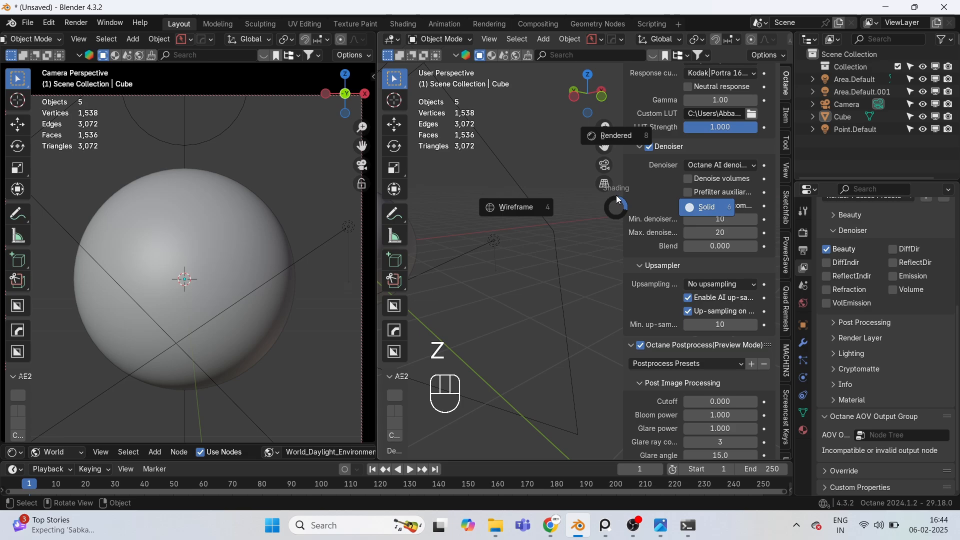
scroll(764, 347, up, 14)
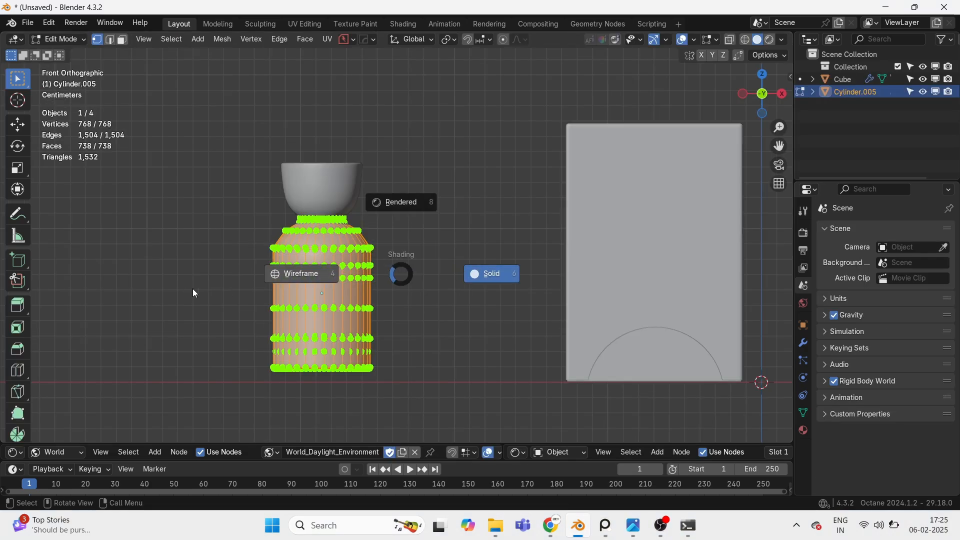
Step: Leave edit mode on the bottle and show the bottle and box in front view with nothing selected
middle_drag(193, 293, 249, 213)
key(Tab)
key(shift+z)
key(KP_5)
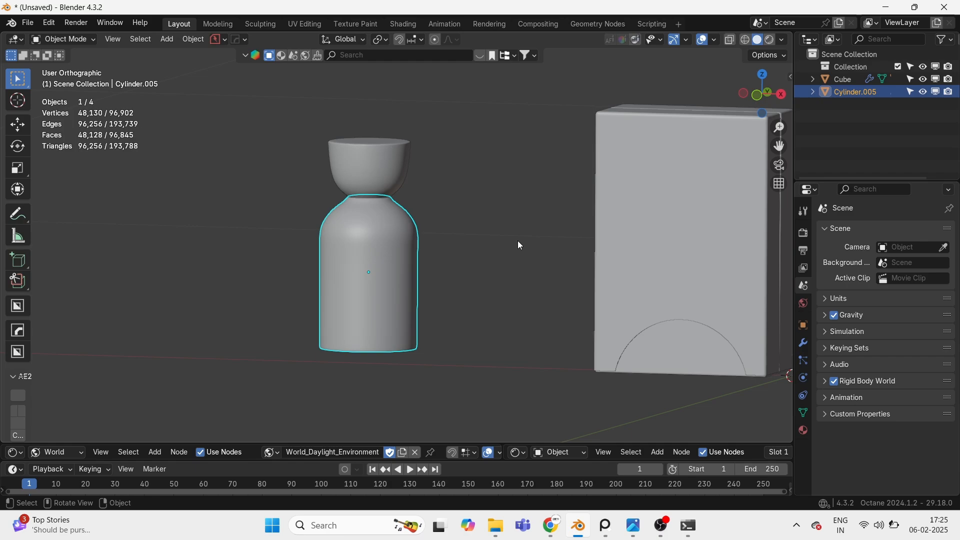
key(KP_1)
shift+middle_drag(573, 322, 236, 328)
scroll(238, 326, down, 3)
click(268, 213)
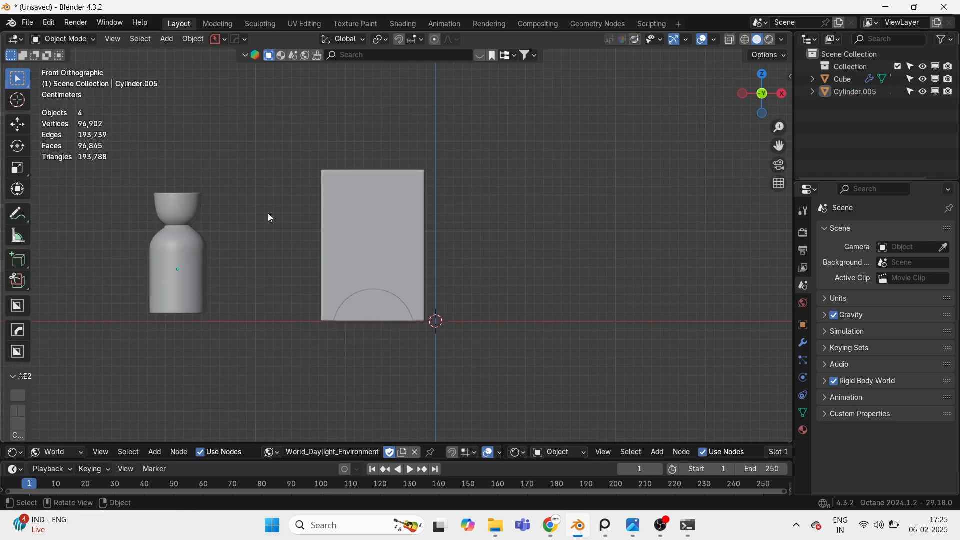
Step: Turn on the Screencast Keys display in the 3D viewport
key(shift+a)
mouse_move(277, 200)
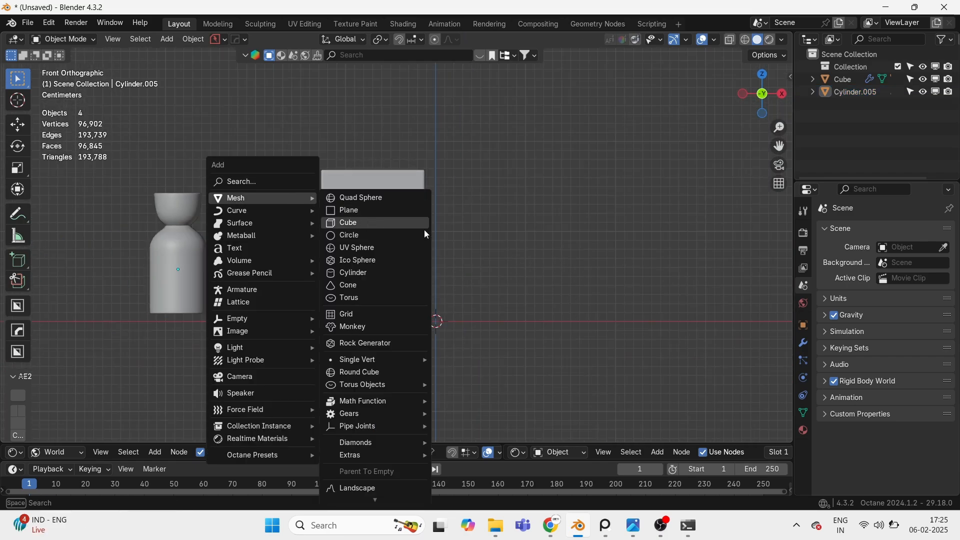
key(n)
middle_drag(786, 425, 785, 148)
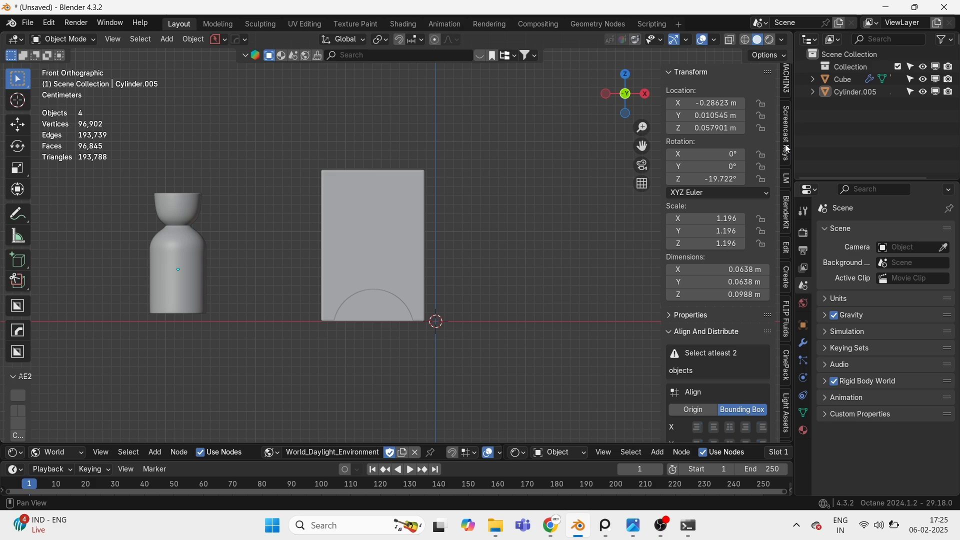
click(785, 146)
key(n)
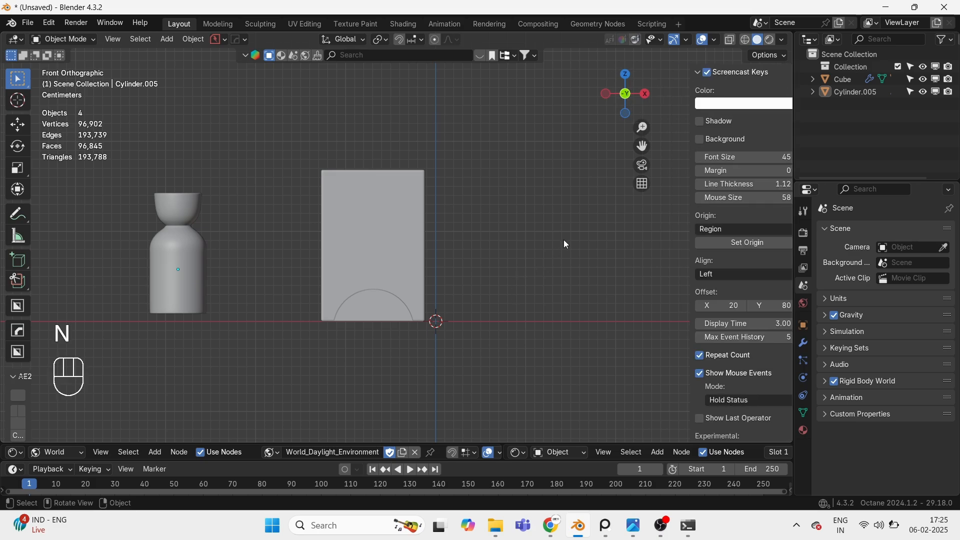
Step: Add a cube at the 3D cursor and scale it down until it is slightly narrower than the box
scroll(542, 244, up, 2)
shift+middle_drag(465, 221, 428, 177)
key(shift+a)
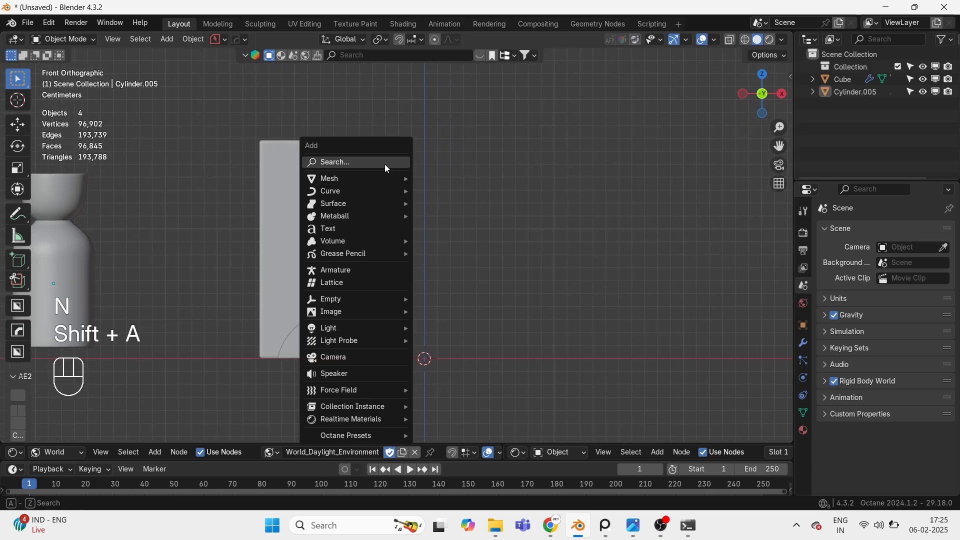
mouse_move(363, 181)
click(449, 202)
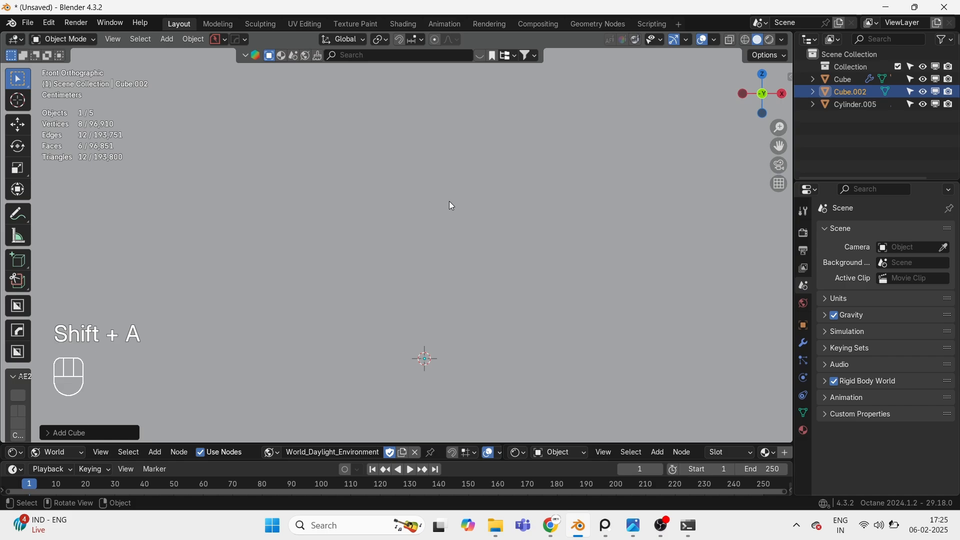
scroll(449, 200, down, 12)
key(s)
click(426, 235)
scroll(412, 240, up, 9)
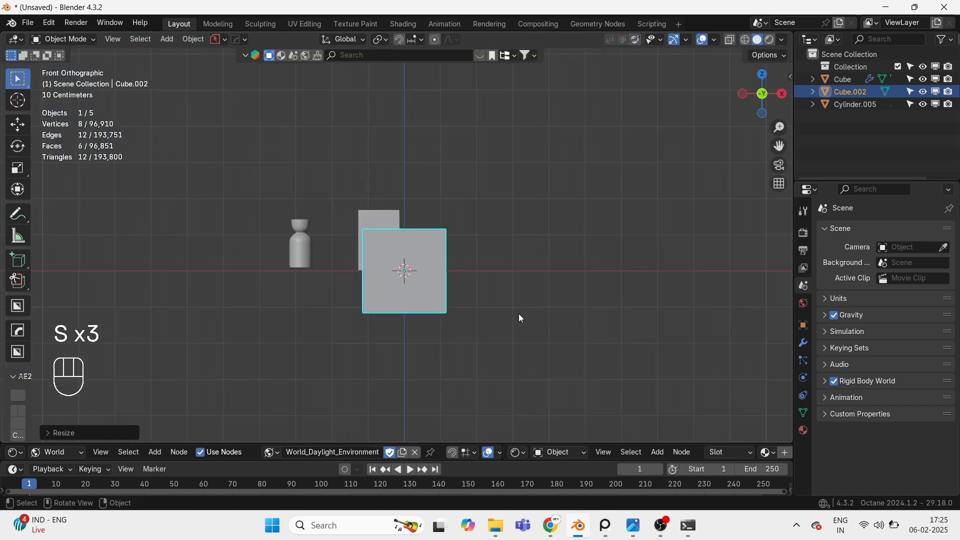
key(s)
click(453, 297)
scroll(453, 297, up, 2)
Step: Move the new cube over the box and scale it uniformly until it matches the box's width
key(g)
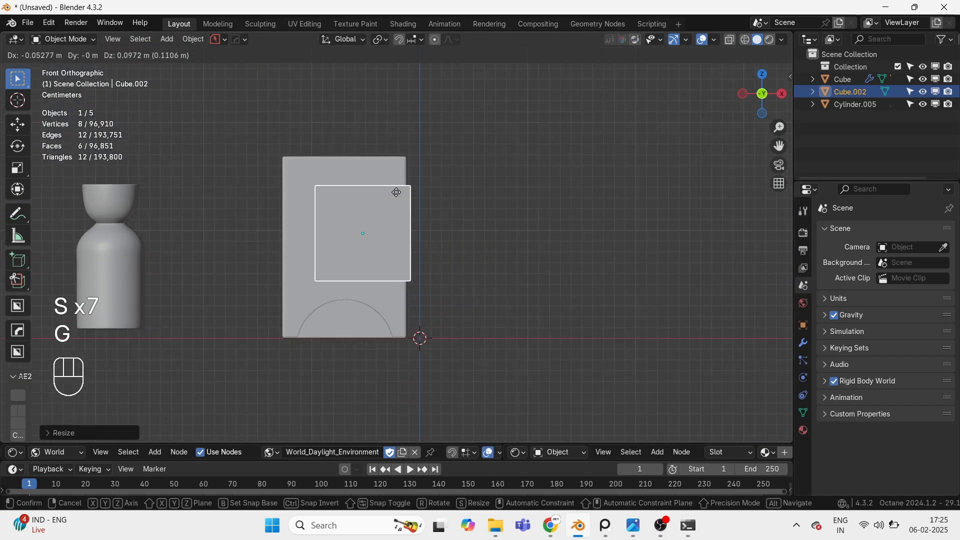
click(372, 200)
scroll(407, 238, up, 3)
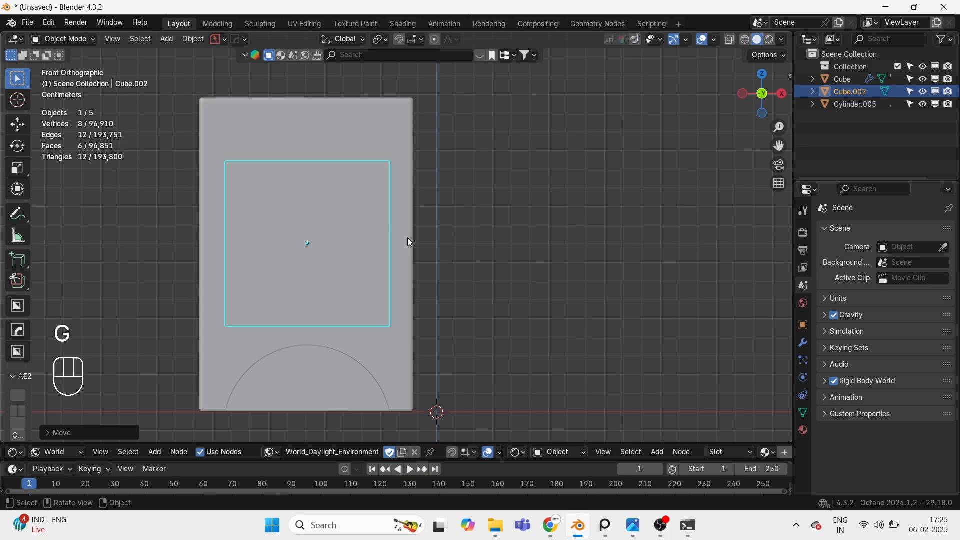
key(s)
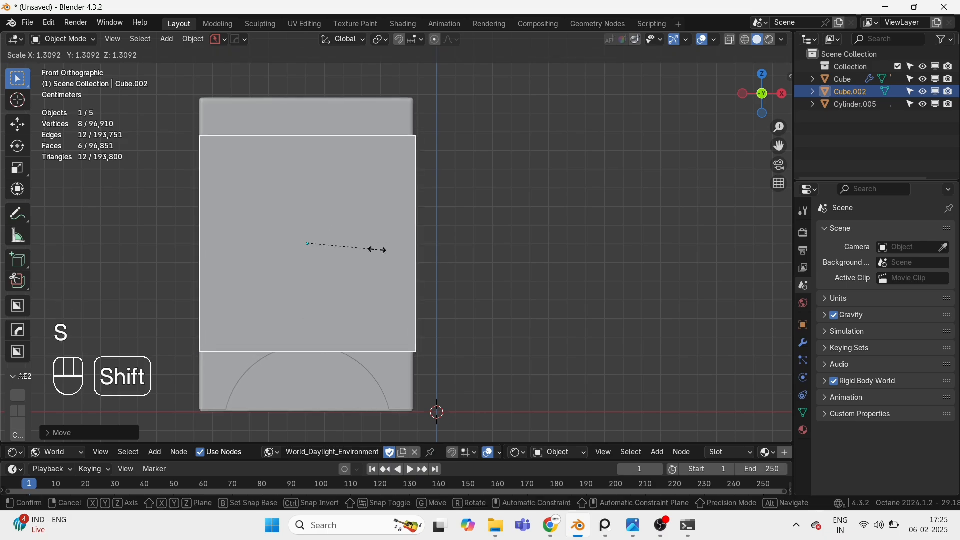
click(377, 249)
key(g)
key(x)
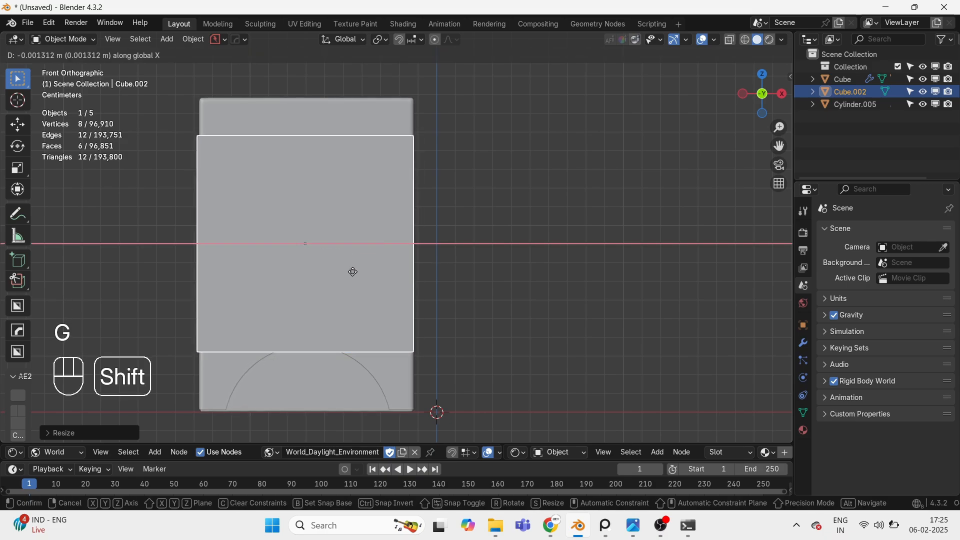
click(363, 279)
key(s)
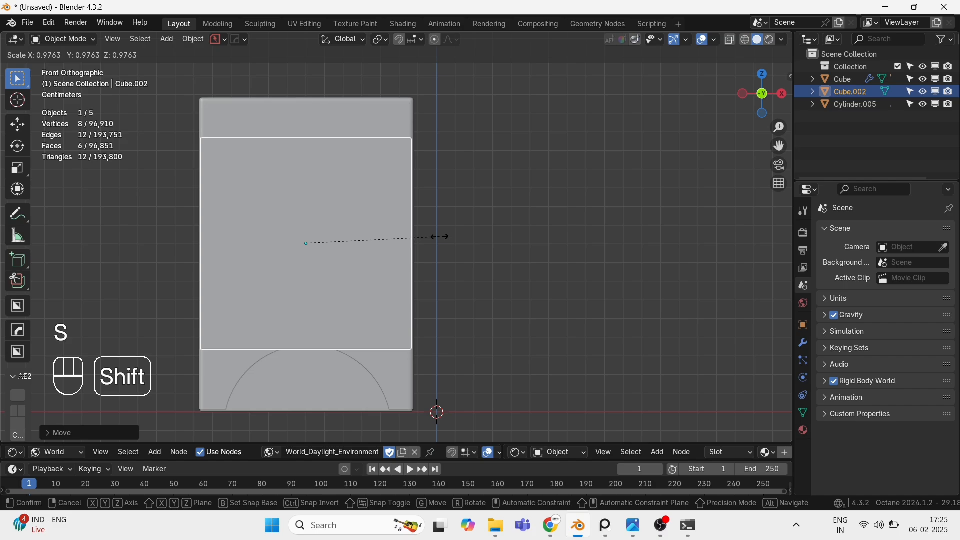
click(454, 248)
Step: Stretch the cube along Z and shift it vertically so it matches the box's height and base
key(s)
key(z)
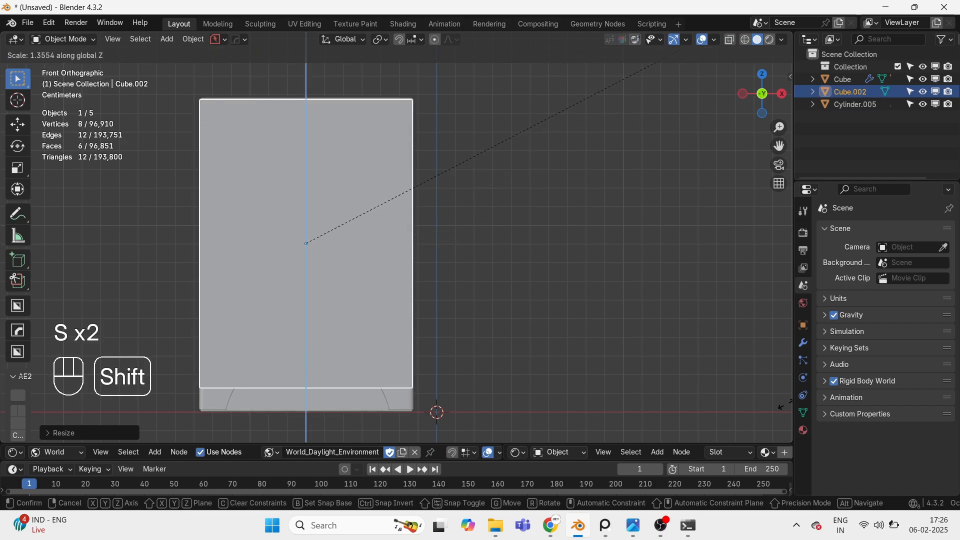
click(668, 48)
key(g)
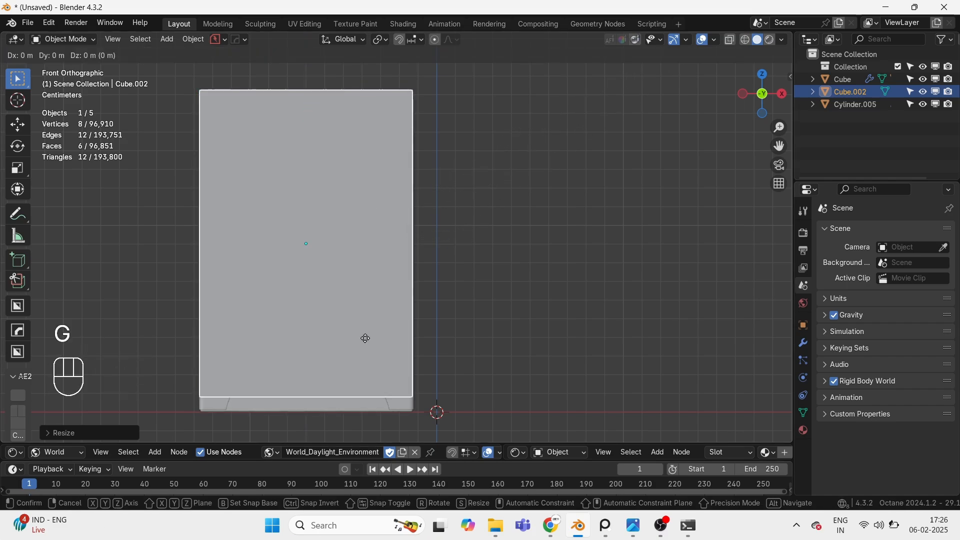
key(z)
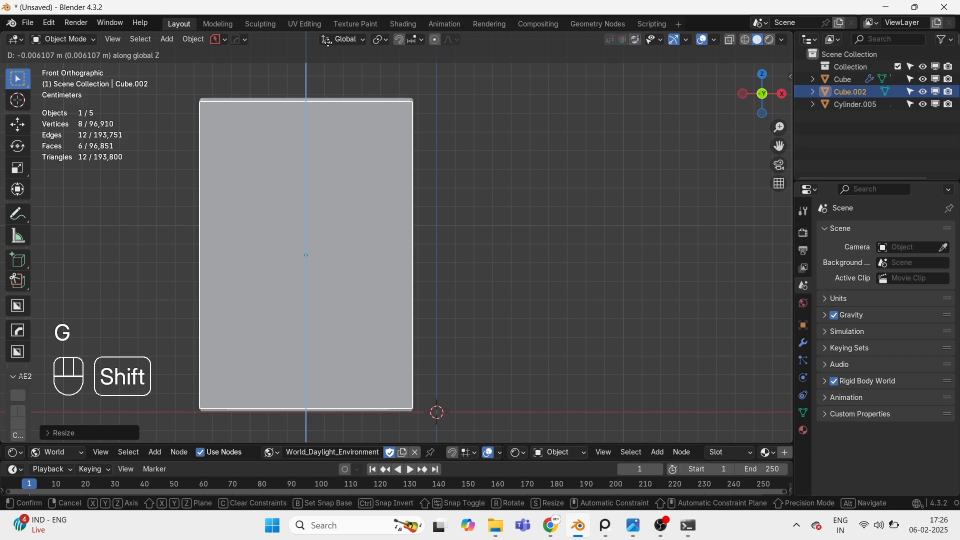
click(404, 140)
key(s)
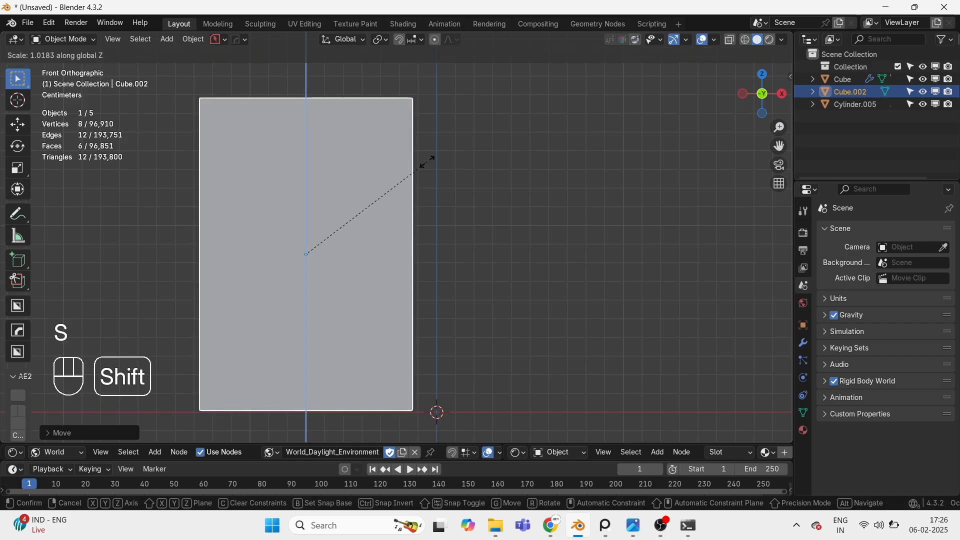
click(422, 157)
Step: Move the cube along X beside the box, with its near edge at the world origin
key(g)
key(x)
key(x)
click(548, 174)
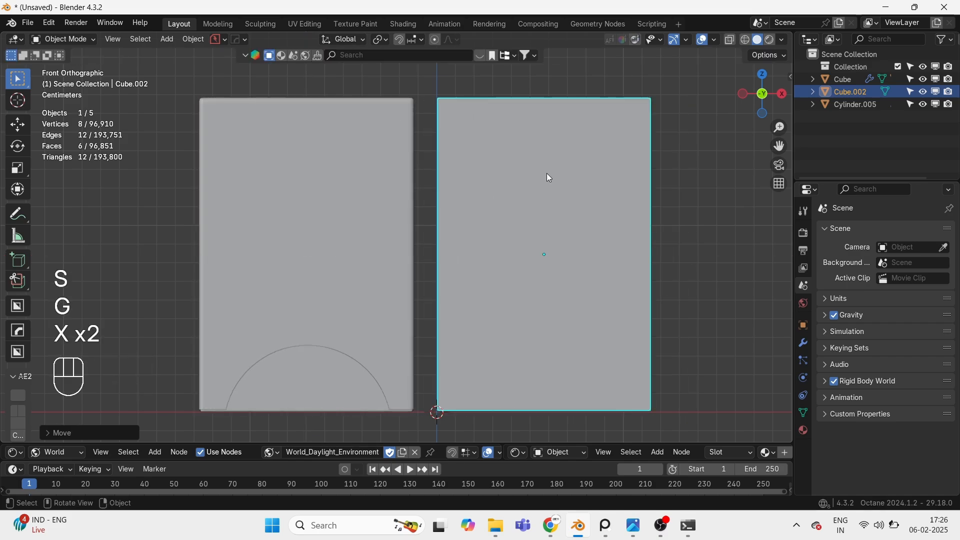
Step: In top view, scale the cube along Y to about the box's depth and move it along Y to line up with the box
key(KP_7)
key(s)
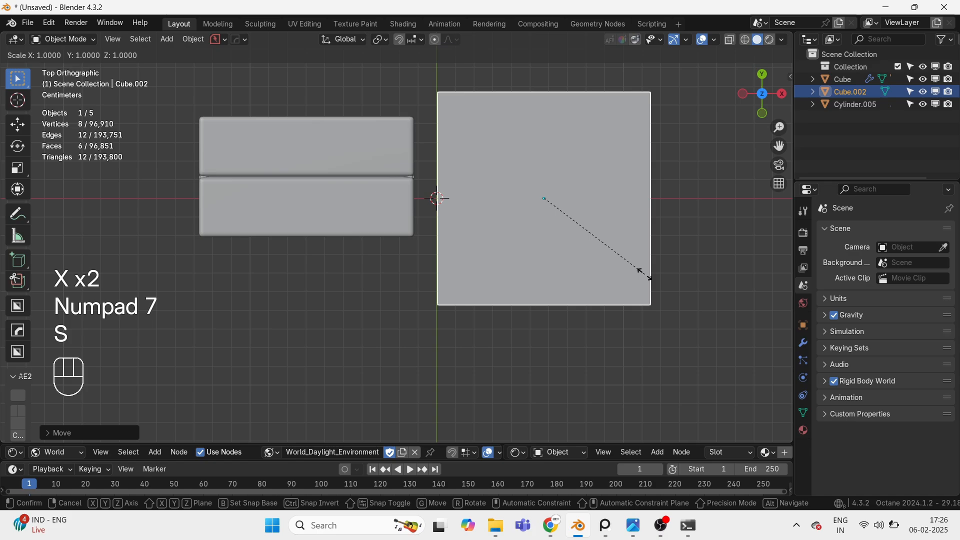
key(y)
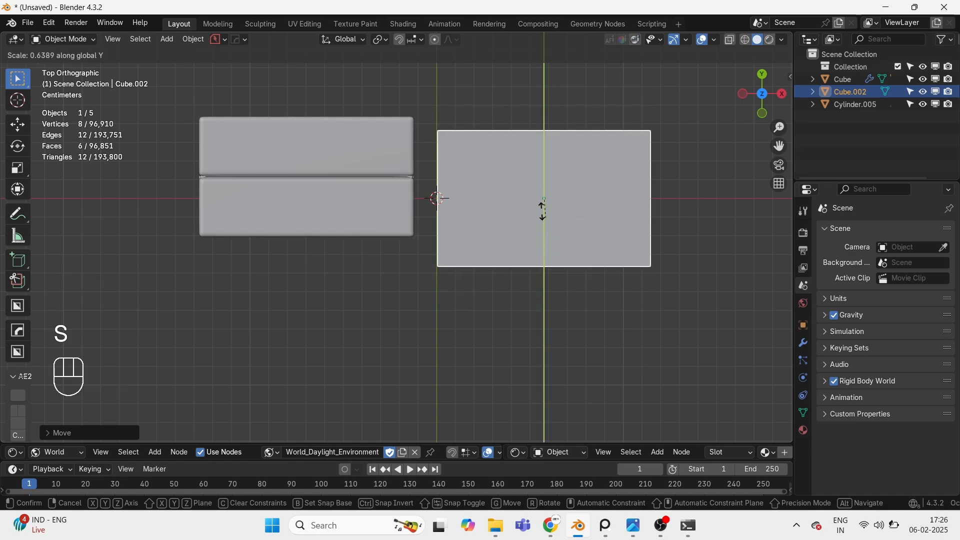
click(542, 212)
key(g)
key(y)
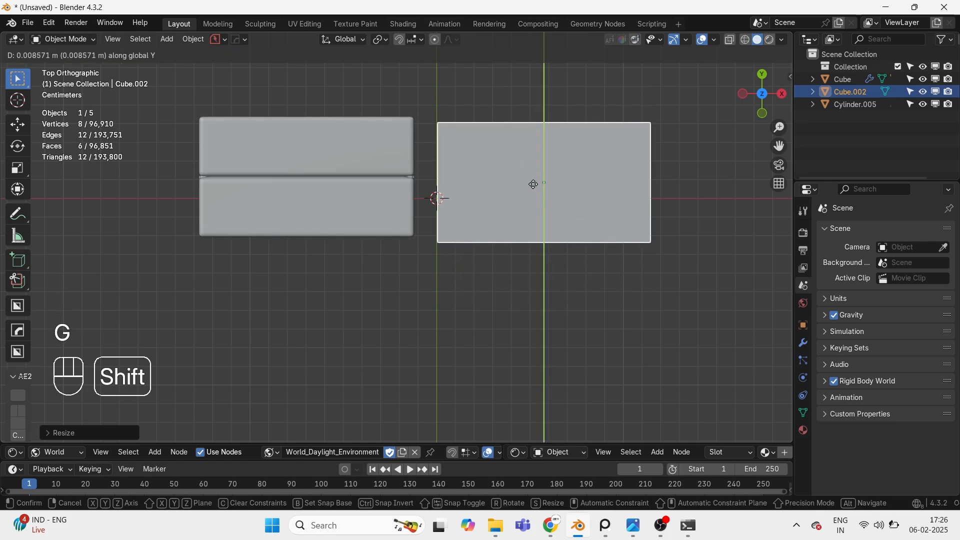
click(511, 104)
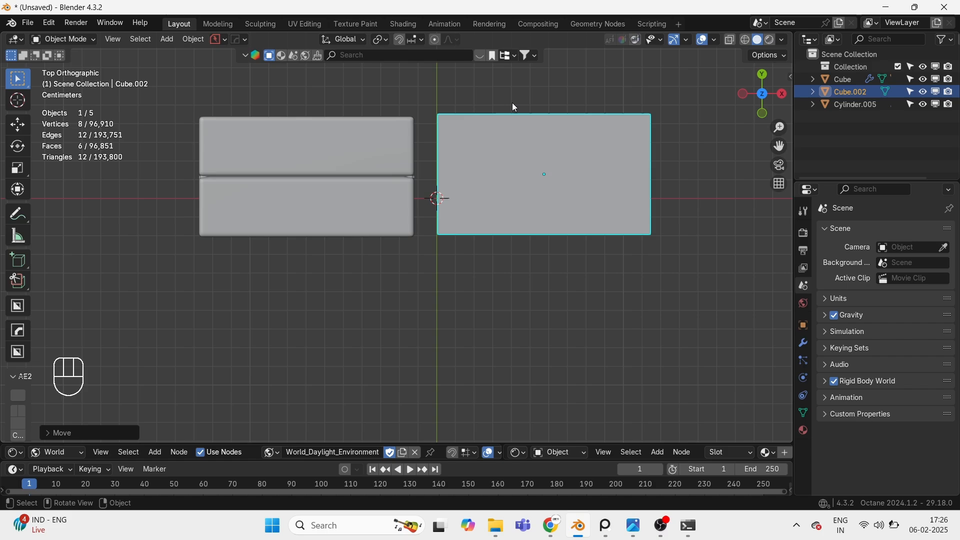
Step: Apply the scale of the new cube
scroll(514, 105, down, 5)
key(KP_1)
scroll(555, 137, up, 6)
shift+middle_drag(452, 189, 376, 144)
key(ctrl+a)
click(401, 208)
Step: Delete the bottom face of the new cube in Edit Mode and return to Object Mode
middle_drag(401, 206, 462, 186)
key(KP_1)
key(Tab)
scroll(395, 400, up, 2)
shift+middle_drag(425, 374, 408, 302)
key(3)
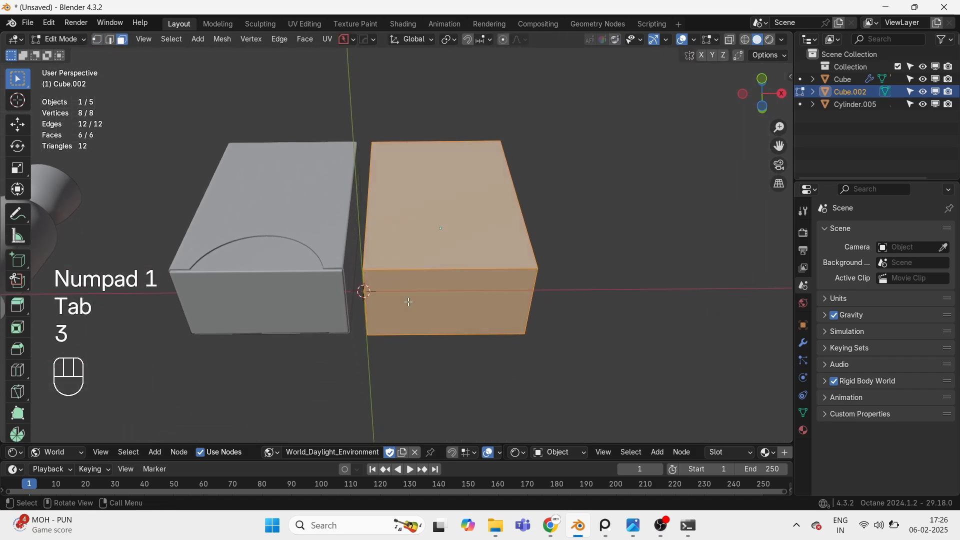
click(409, 302)
key(x)
click(360, 331)
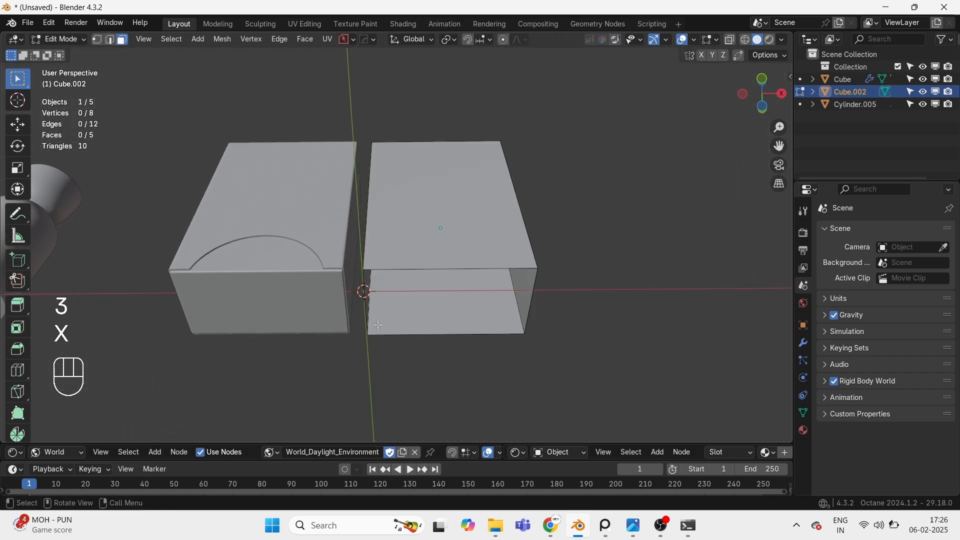
key(Tab)
Step: Activate BoxCutter in front view and set it to cut a circle with 64 segments
key(KP_1)
scroll(470, 294, down, 3)
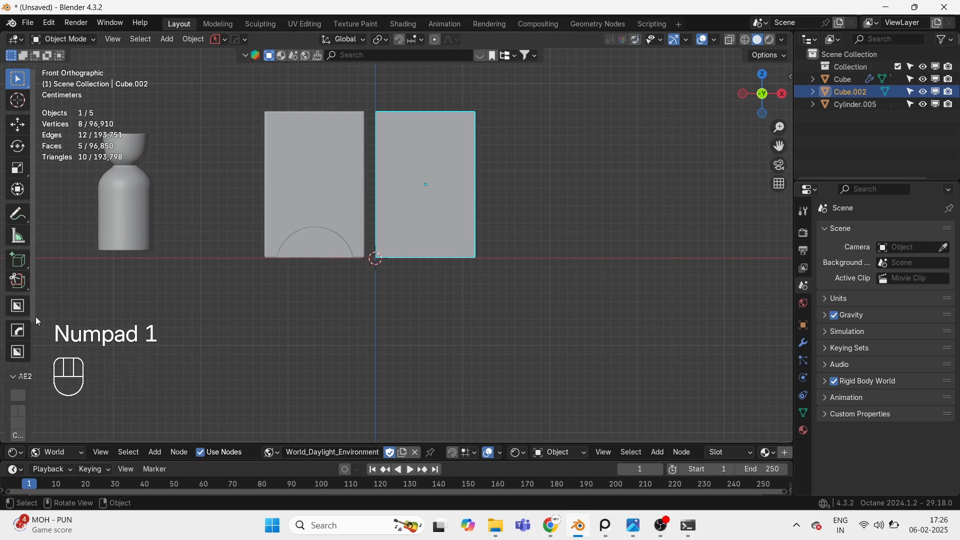
drag(32, 316, 55, 320)
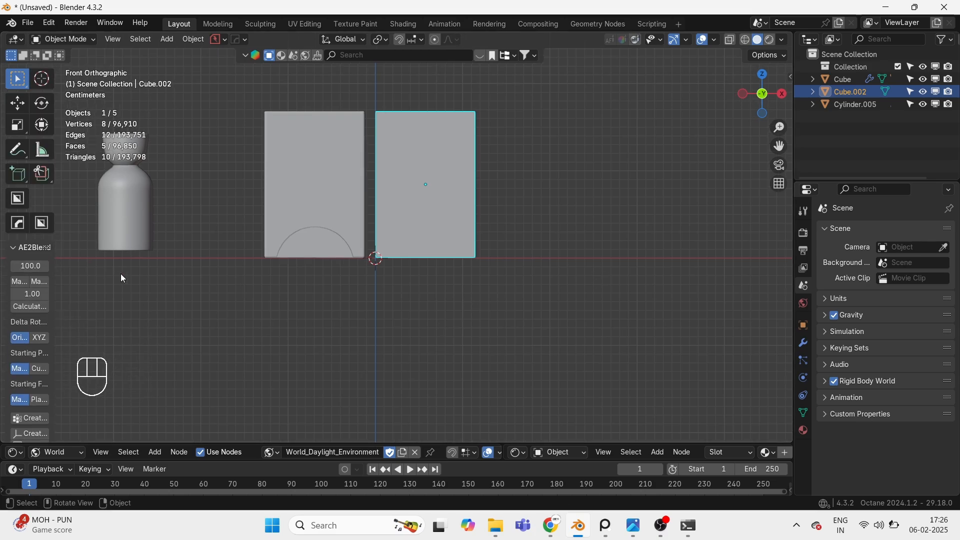
key(d)
key(d)
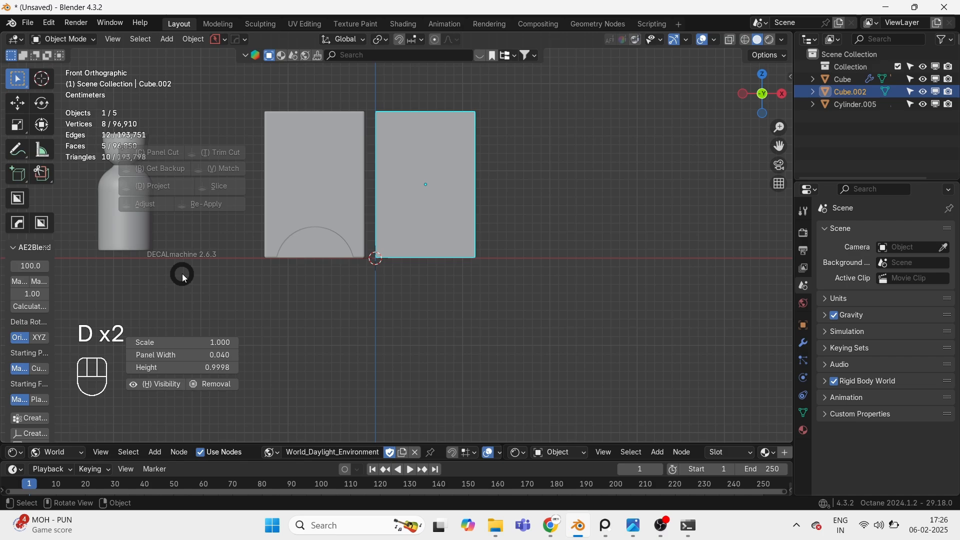
click(42, 223)
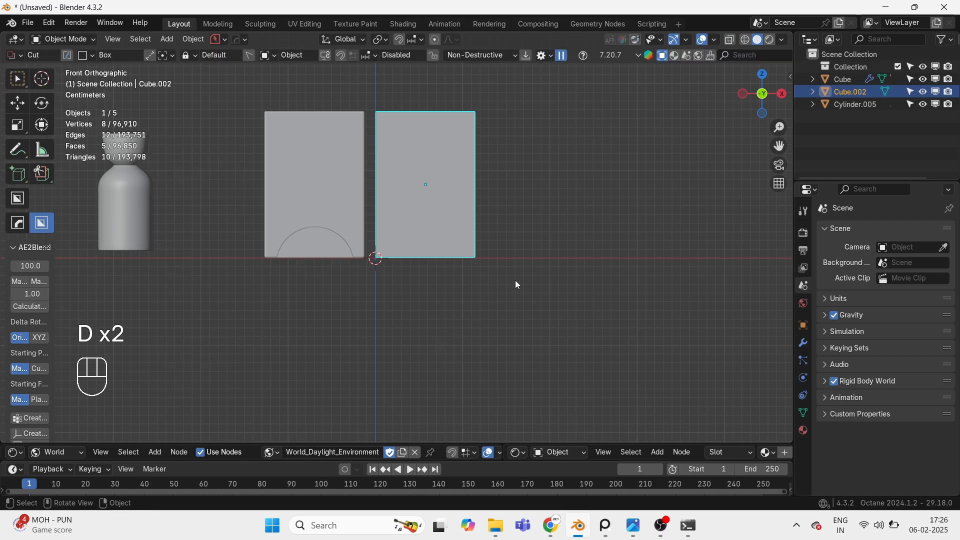
key(d)
click(520, 252)
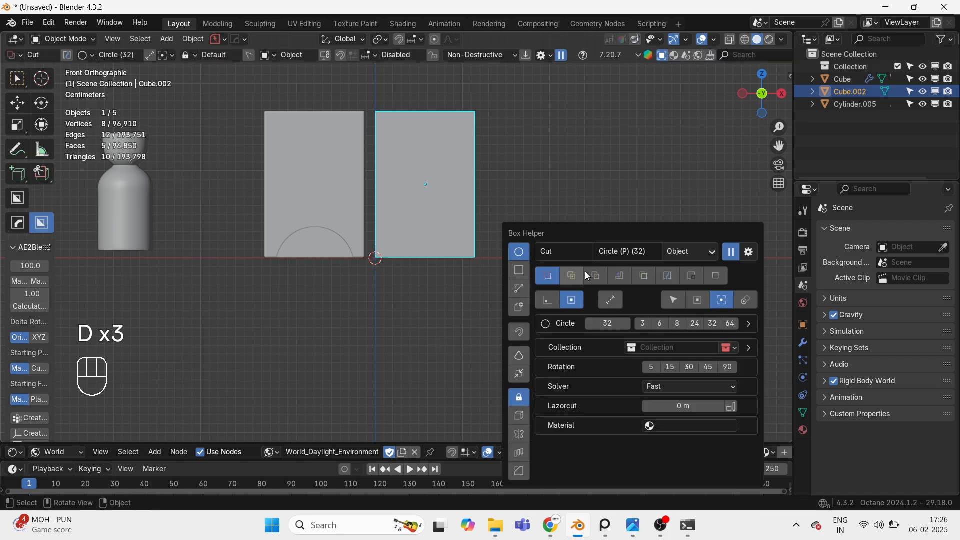
click(731, 324)
Step: Cut a semicircular notch into the new cube's bottom edge by drawing a circle centred near the middle of that edge
scroll(541, 208, up, 5)
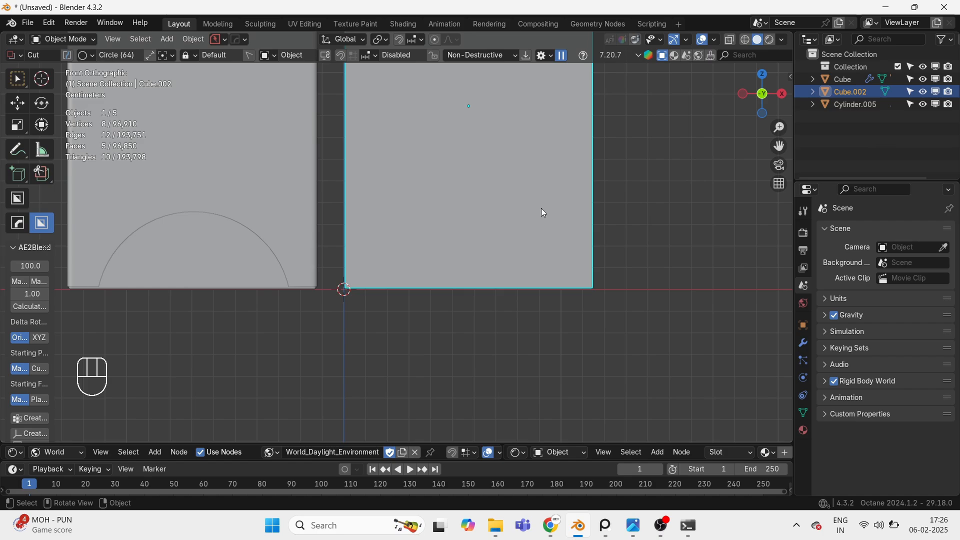
shift+scroll(412, 323, up, 2)
key(z)
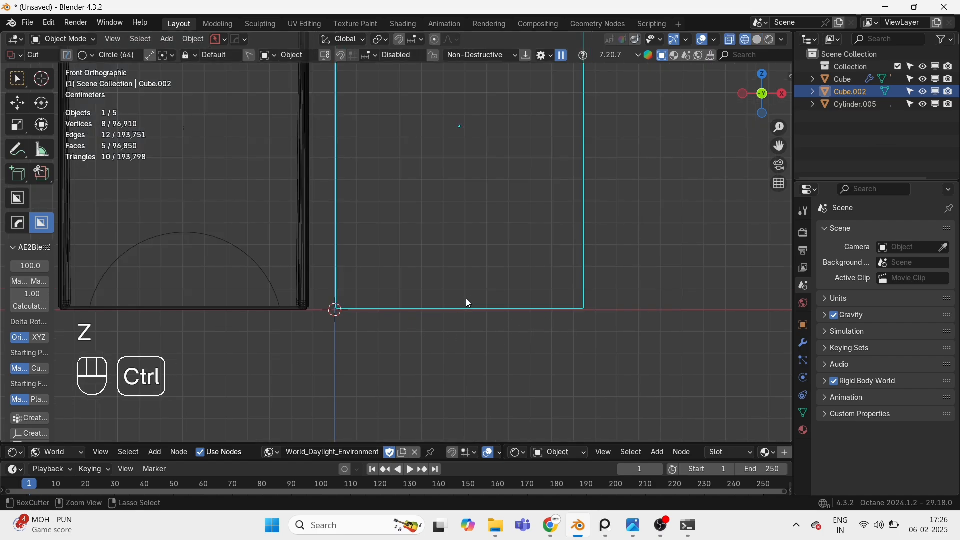
mouse_move(462, 312)
ctrl+mouse_down()
mouse_move(510, 336)
mouse_move(548, 338)
ctrl+mouse_up()
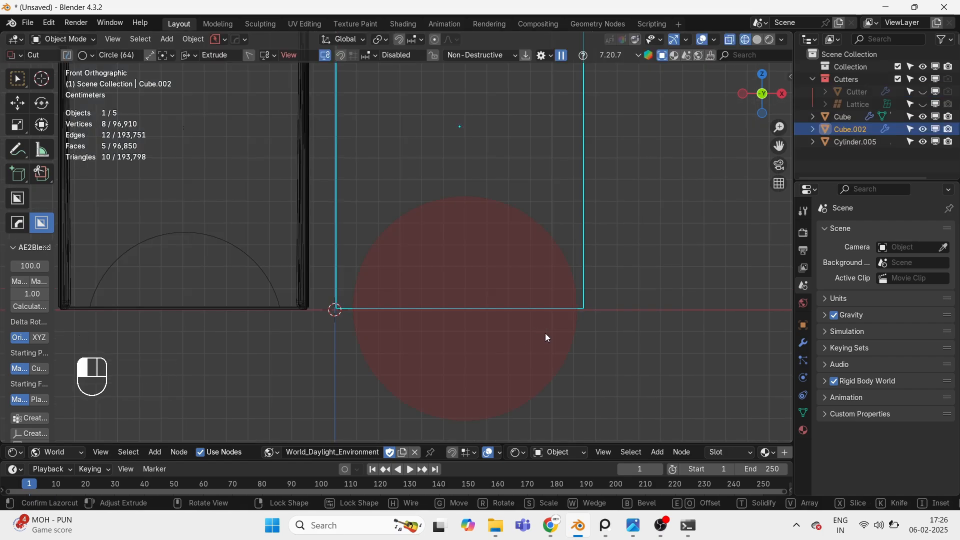
click(511, 323)
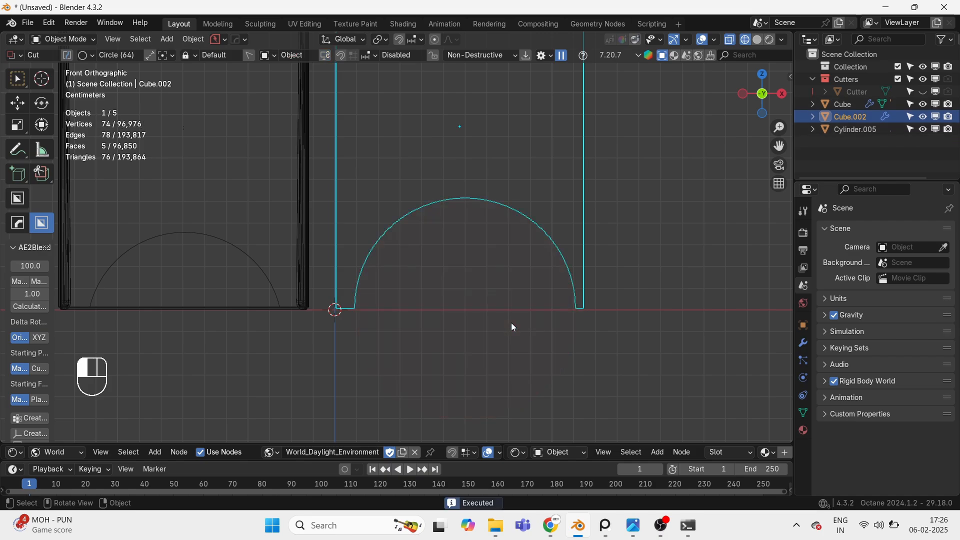
click(510, 322)
key(z)
Step: Reveal the new cube's circular boolean cutter with HOps Ever Scroll
middle_drag(506, 289, 529, 313)
key(q)
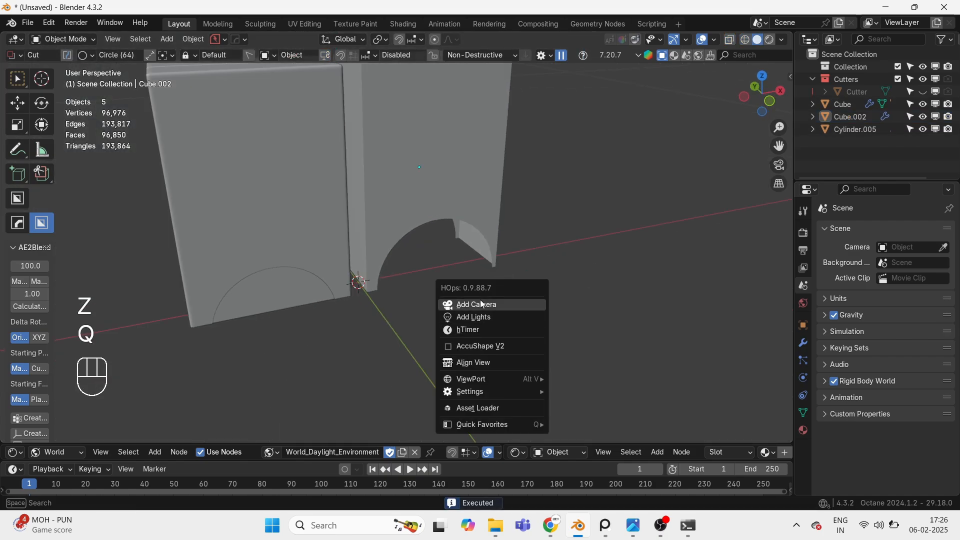
click(431, 182)
key(q)
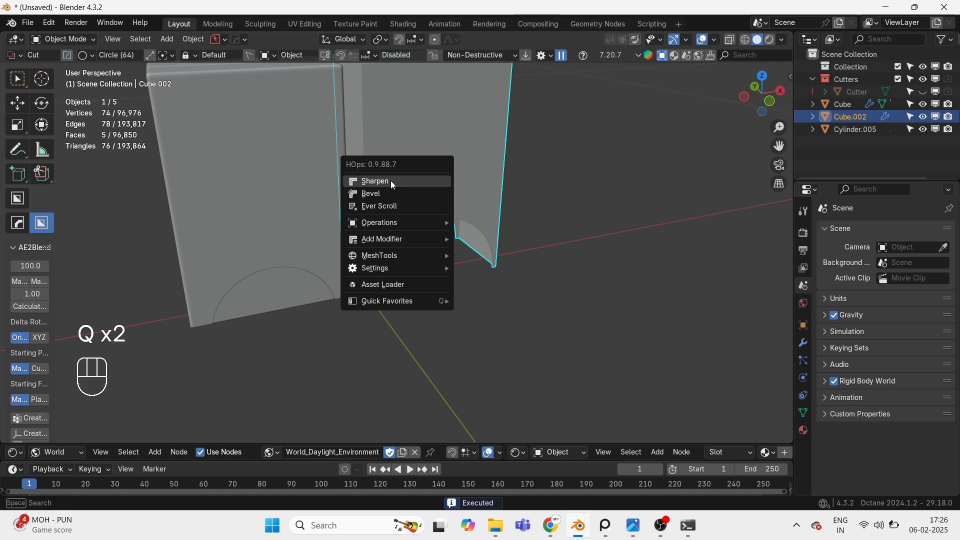
click(387, 206)
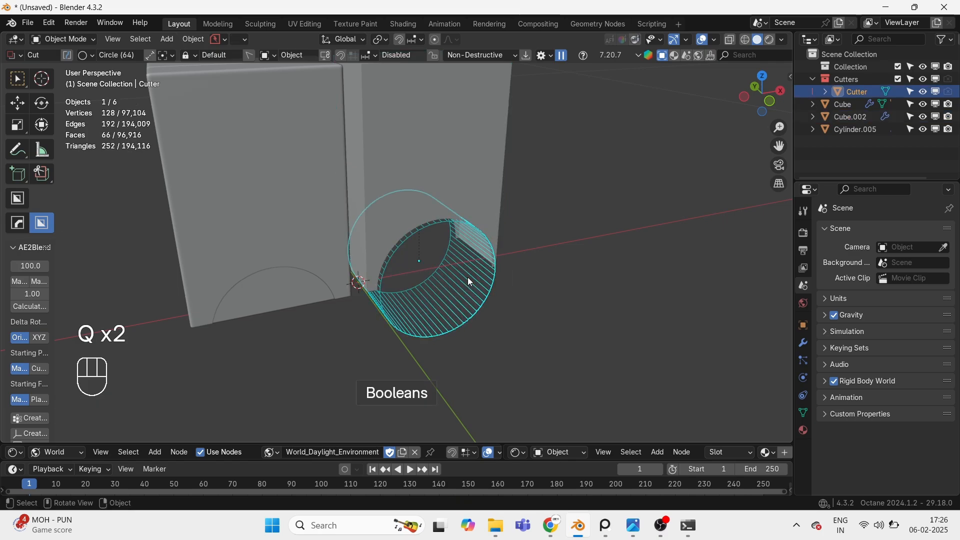
Step: Scale the circular cutter down towards the size of the existing box's arc and reposition it
middle_drag(467, 277, 494, 323)
key(s)
click(515, 298)
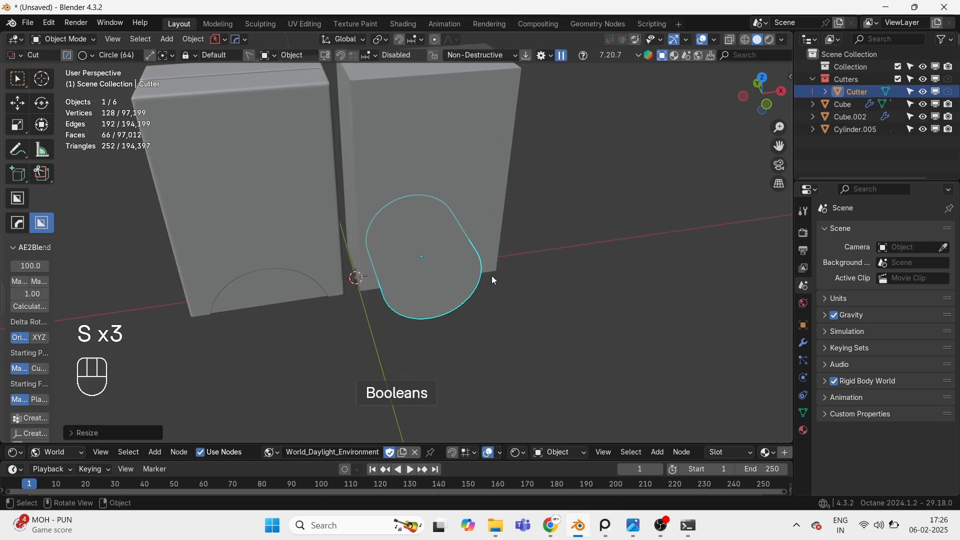
key(g)
click(492, 289)
Step: Centre the circular cutter on the new cube along X using bounding box alignment
key(KP_1)
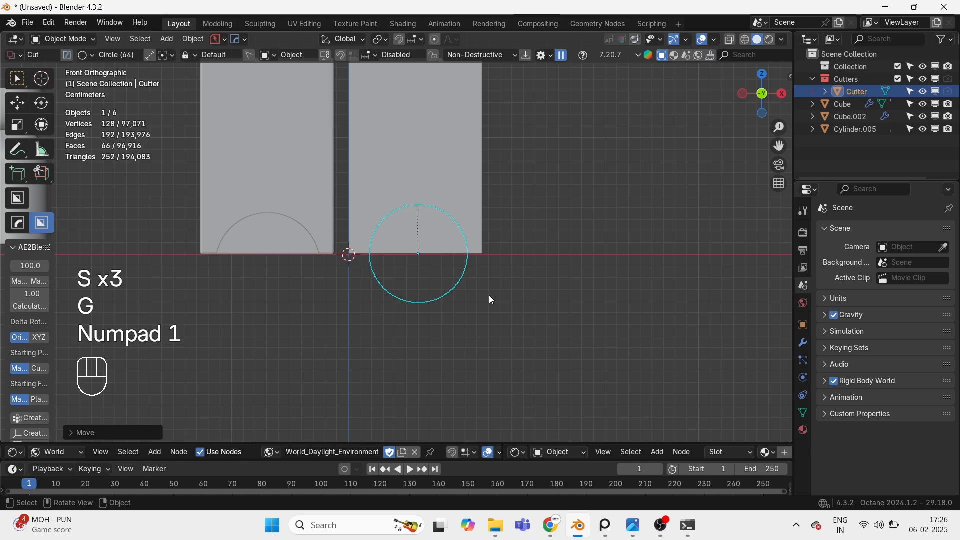
shift+middle_drag(420, 299, 393, 362)
key(n)
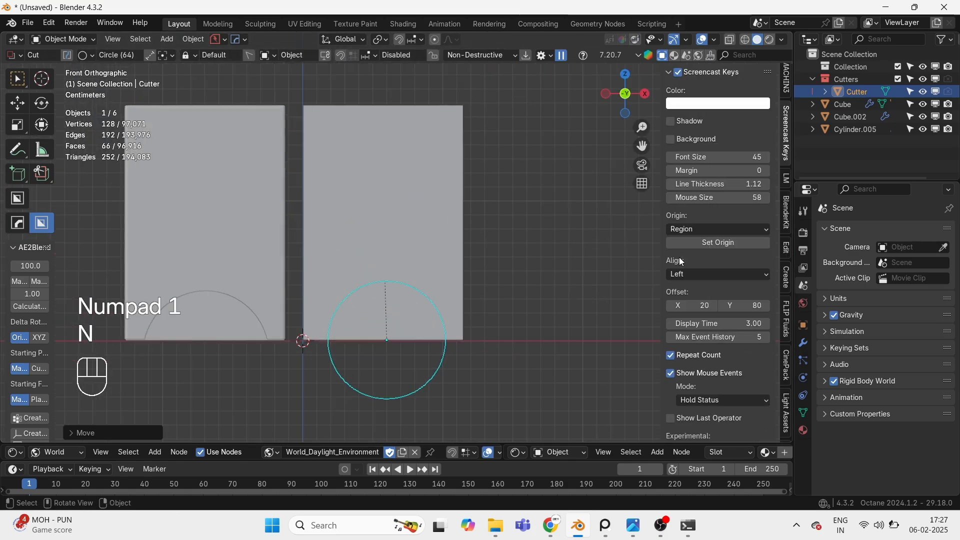
scroll(790, 95, up, 5)
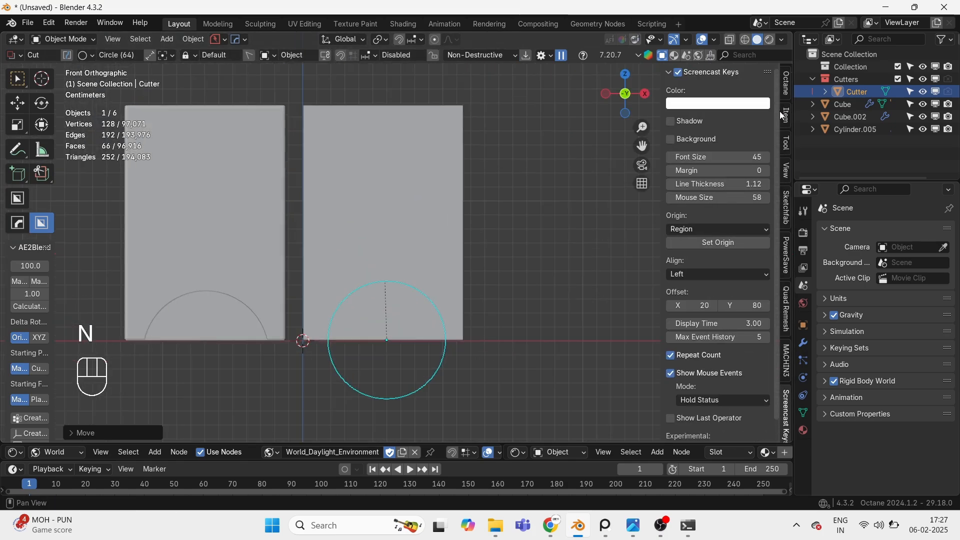
click(785, 116)
shift+click(396, 220)
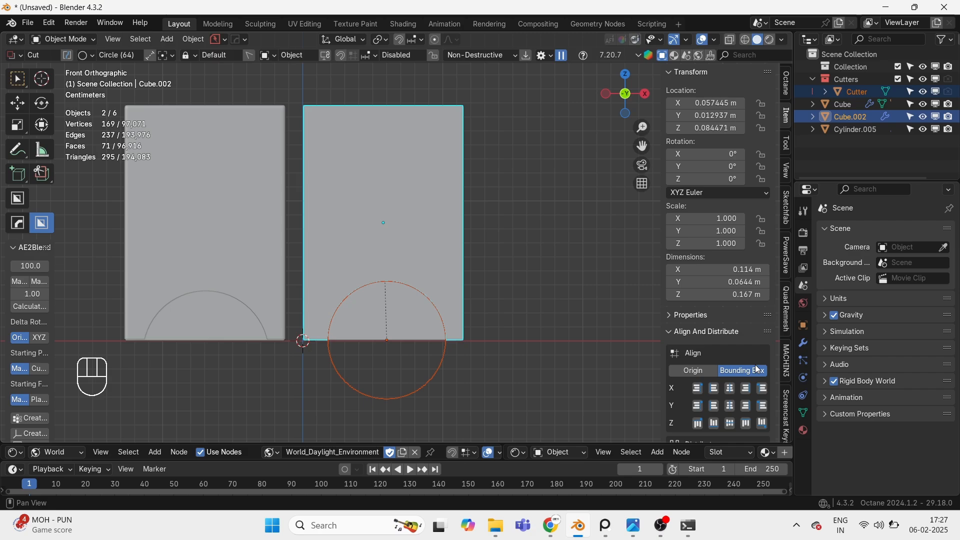
click(735, 340)
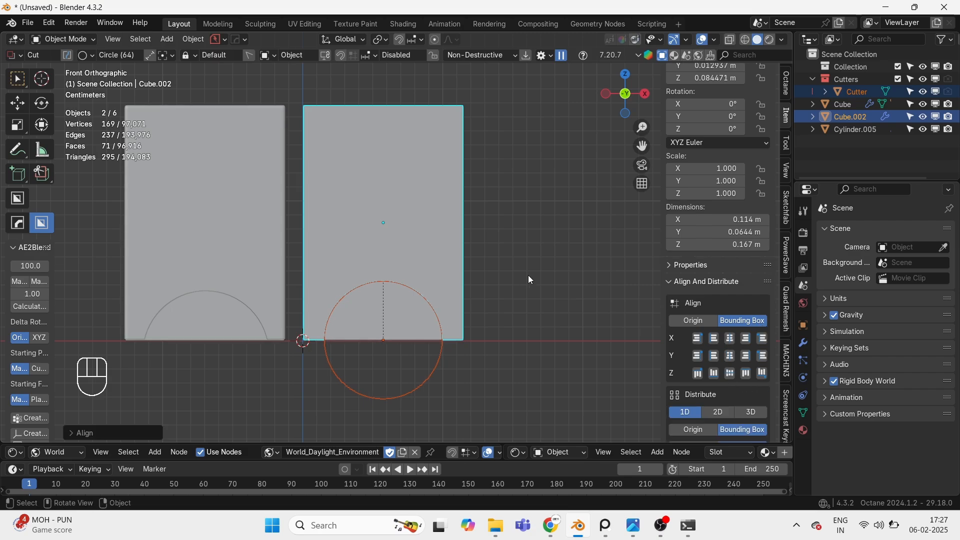
click(530, 278)
key(z)
key(n)
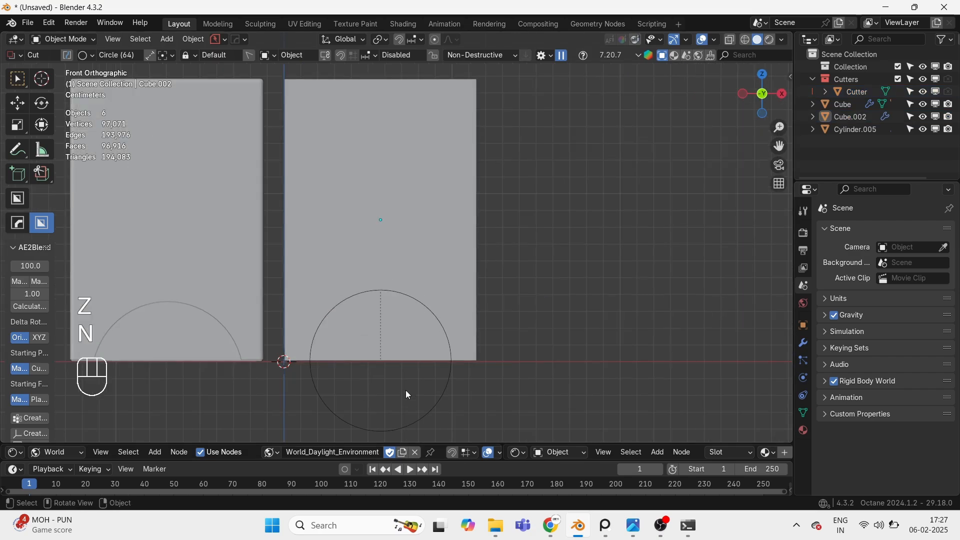
Step: Scale the centred cutter up slightly to match the arc on the existing box
click(443, 395)
scroll(443, 395, up, 2)
key(s)
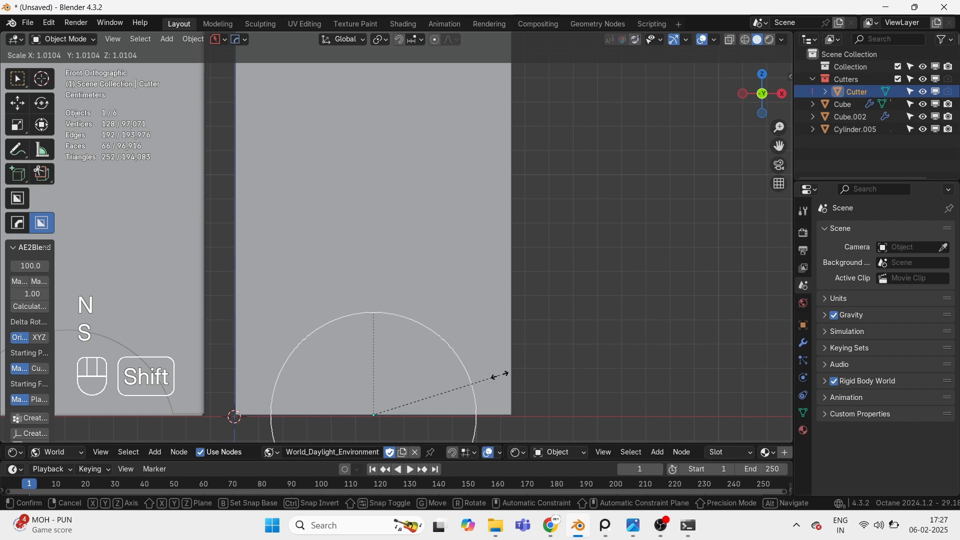
shift+click(511, 380)
middle_drag(511, 380, 589, 361)
key(s)
click(589, 361)
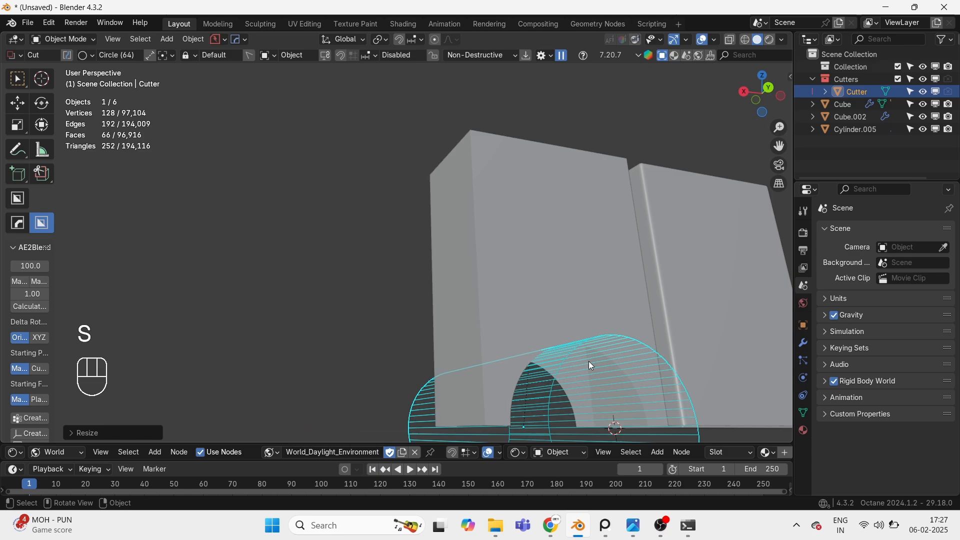
ctrl+middle_drag(518, 536, 634, 251)
key(ctrl+z)
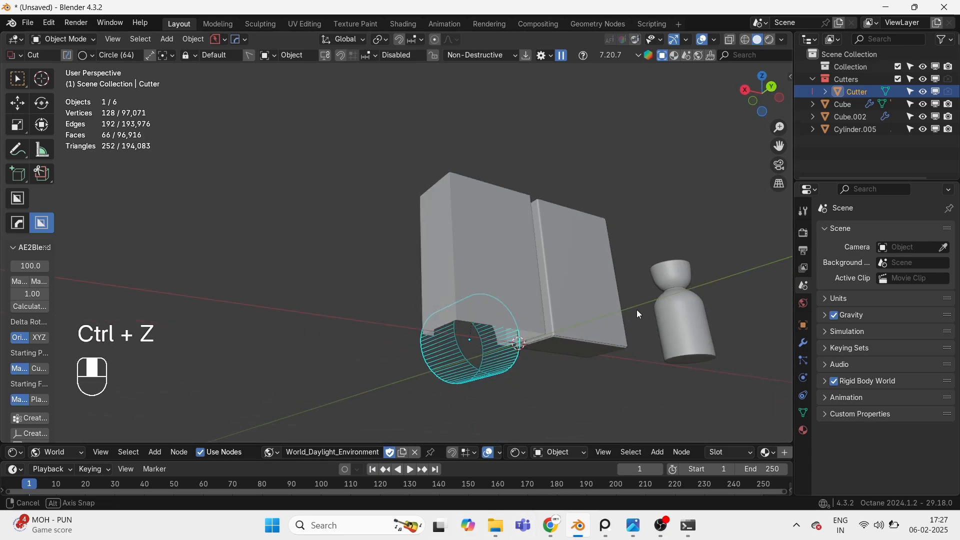
Step: Move the circular cutter along Y towards the new box's front, clear of its back wall
middle_drag(636, 313, 614, 322)
key(g)
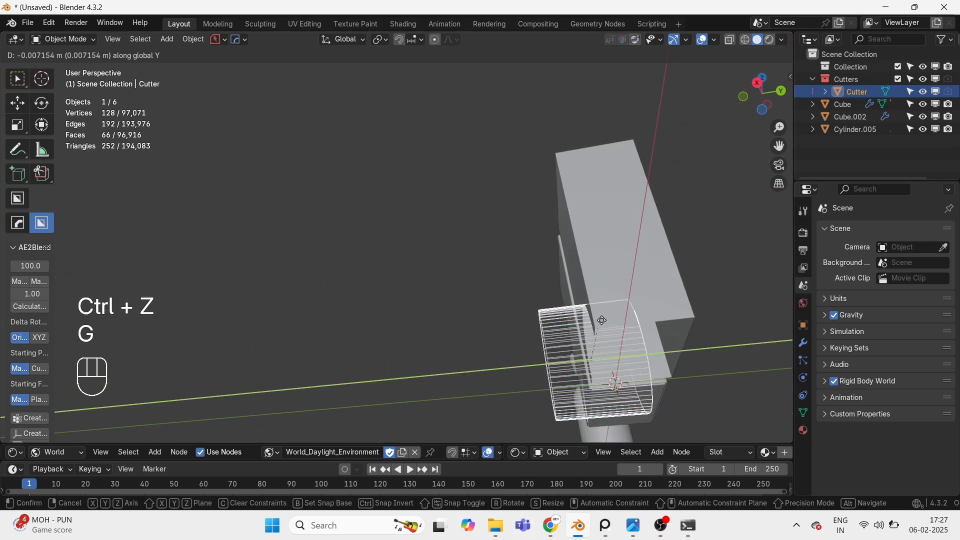
click(605, 320)
Step: Select the new box and add a HOps bevel limited by a 30° angle
middle_drag(536, 245, 475, 262)
click(536, 247)
scroll(591, 300, up, 2)
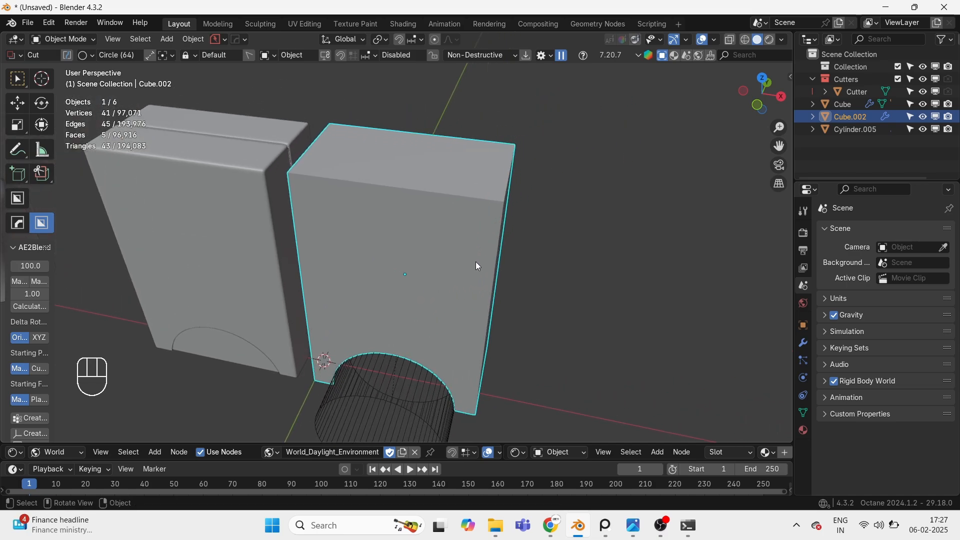
key(w)
click(414, 310)
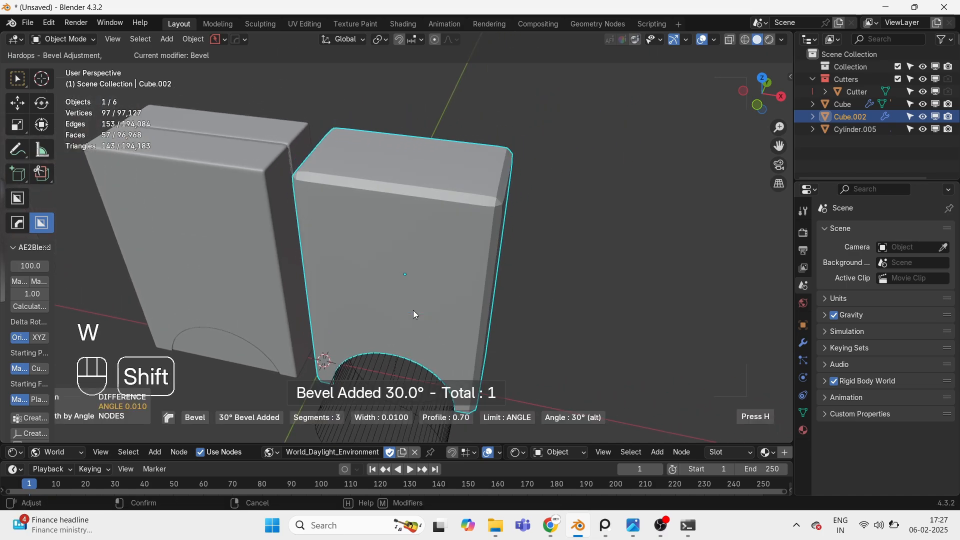
scroll(413, 310, up, 3)
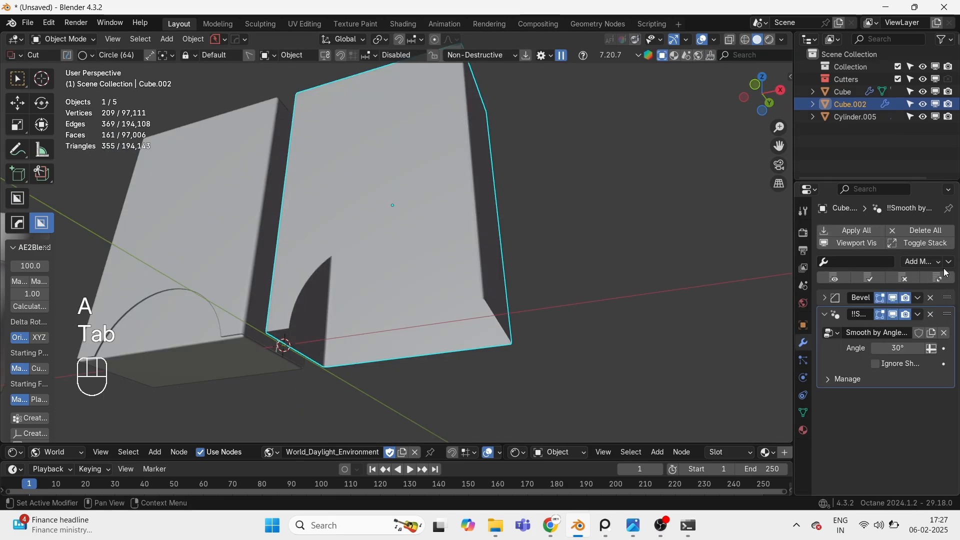
Step: Add a Solidify modifier with 0.001 m thickness to the new box
click(947, 262)
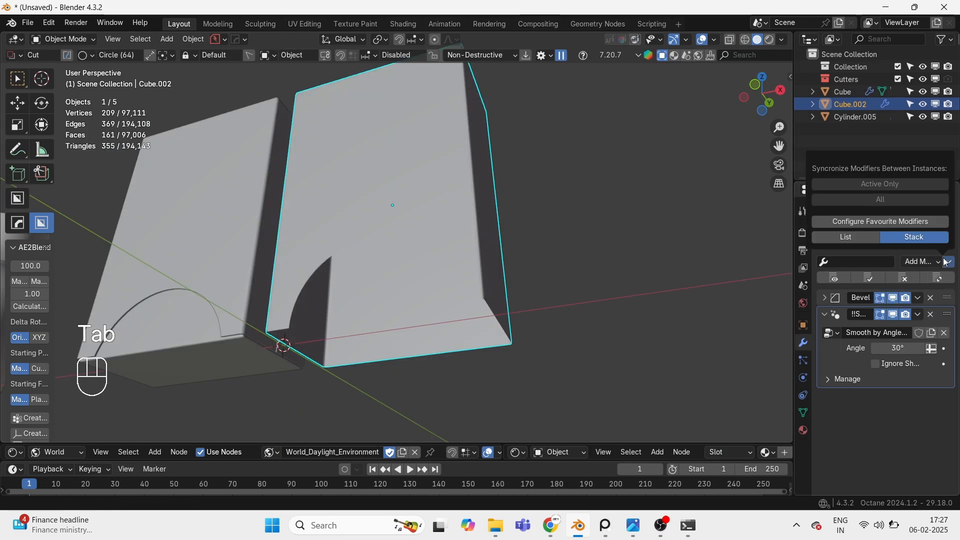
click(924, 261)
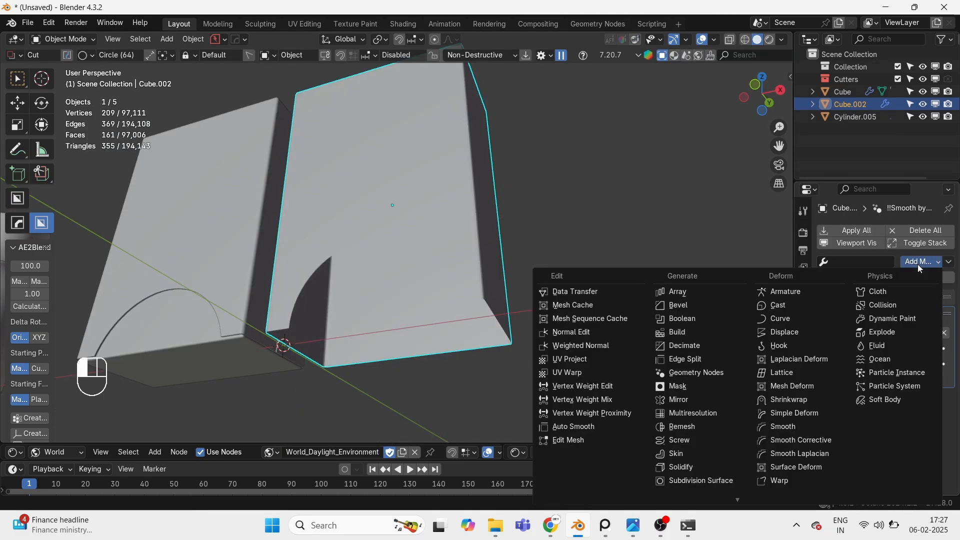
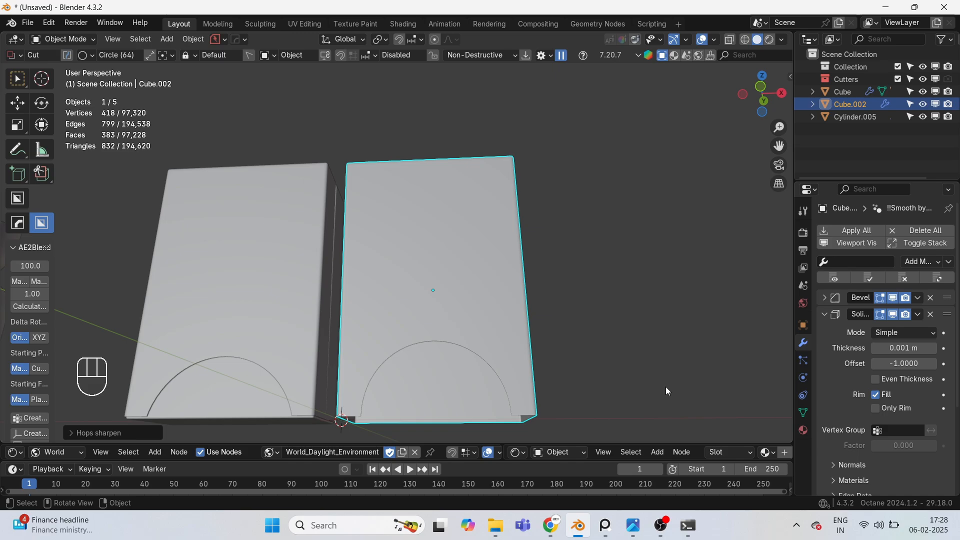
Step: Check the face orientation of the new box
click(721, 41)
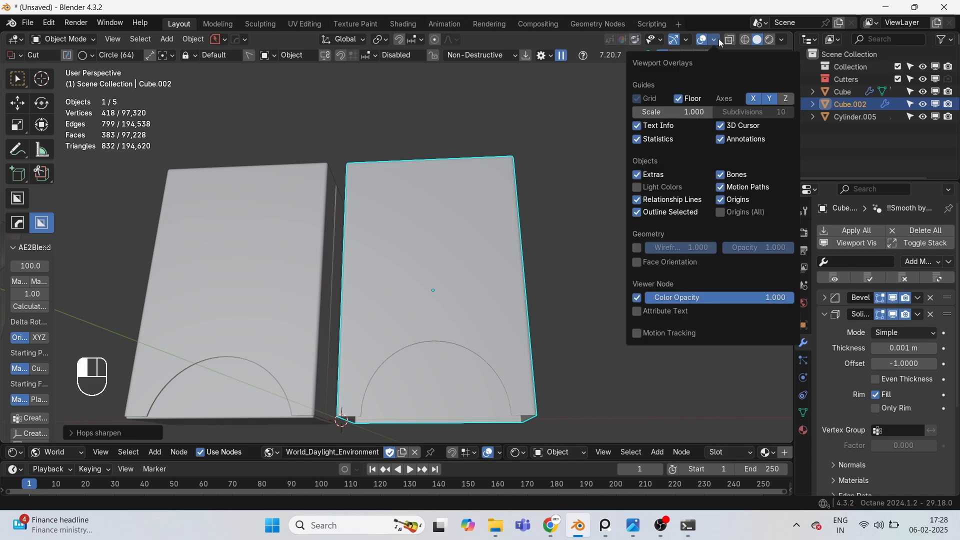
click(651, 265)
click(638, 263)
middle_drag(544, 244, 501, 265)
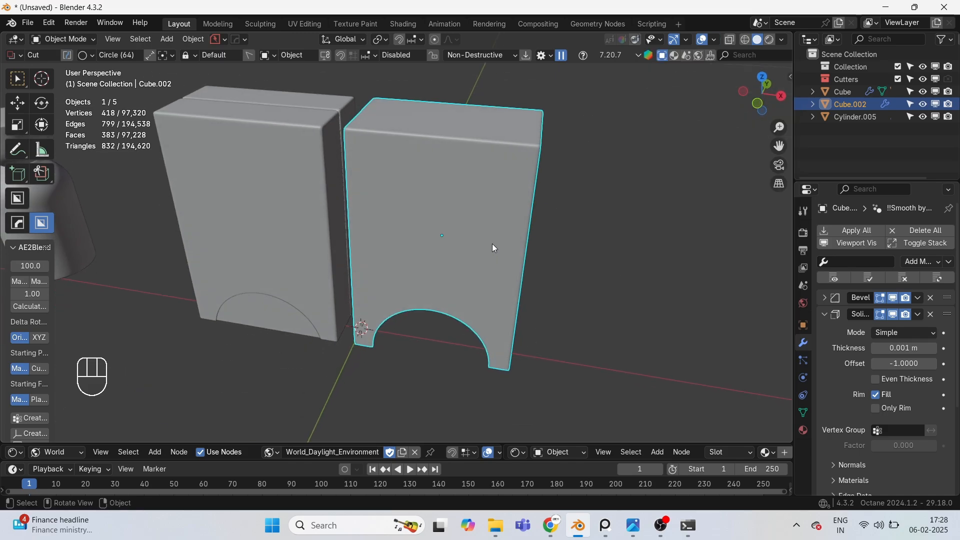
Step: Add a cube at the 3D cursor and scale it down uniformly until it is narrower than the new box
key(KP_7)
click(492, 244)
scroll(448, 255, up, 1)
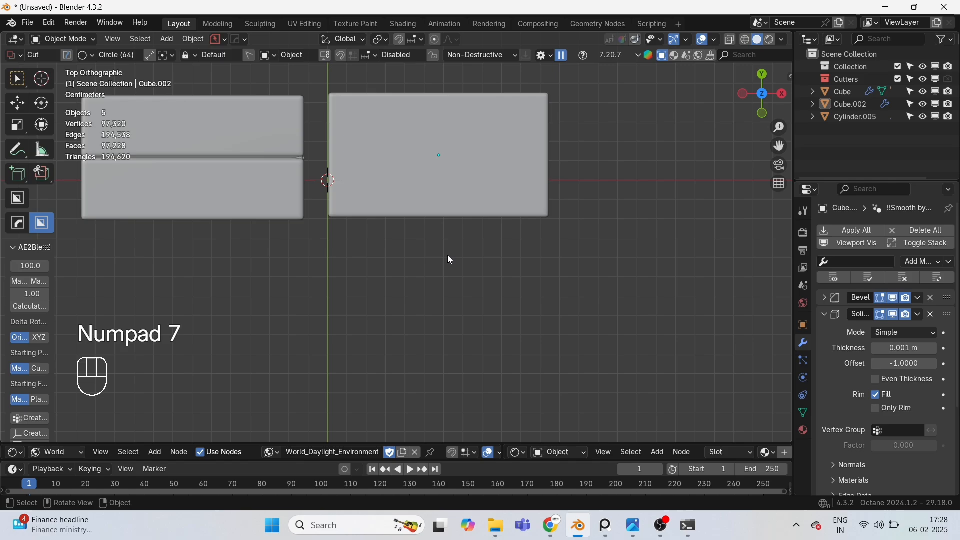
key(shift+a)
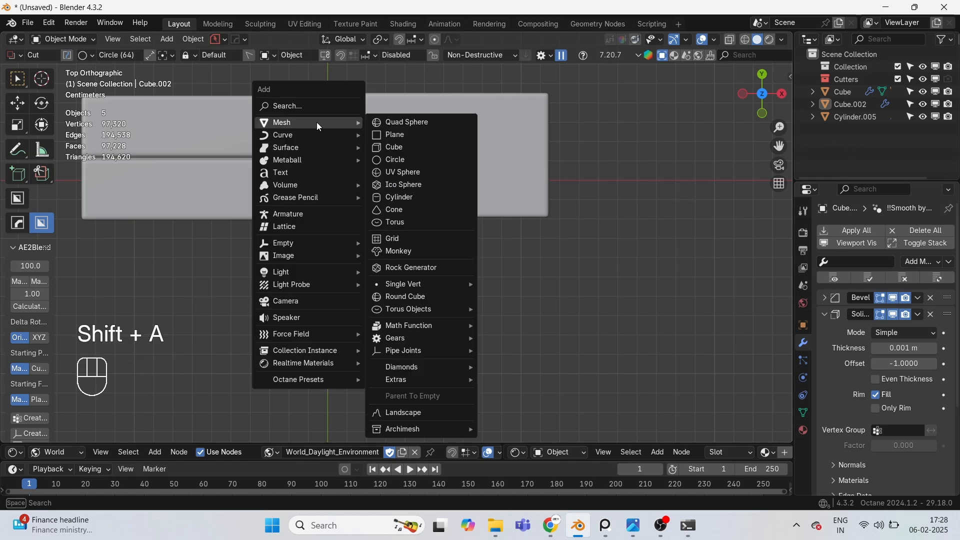
click(395, 144)
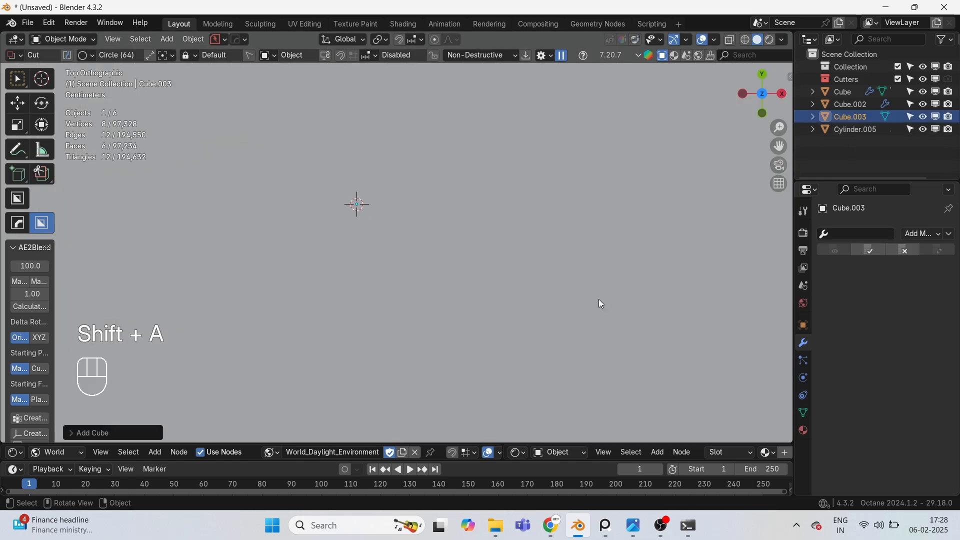
key(s)
click(187, 208)
key(s)
key(s)
key(s)
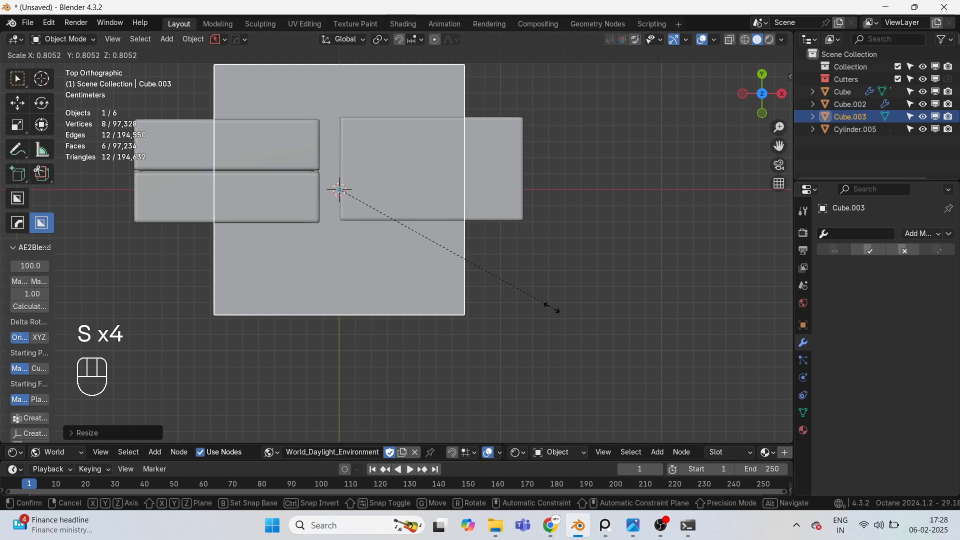
key(s)
click(445, 244)
key(s)
scroll(445, 244, up, 2)
shift+middle_drag(445, 244, 436, 332)
Step: Move the small cube along Y to the new box's center and scale it along Y to fit just inside the box's depth
key(g)
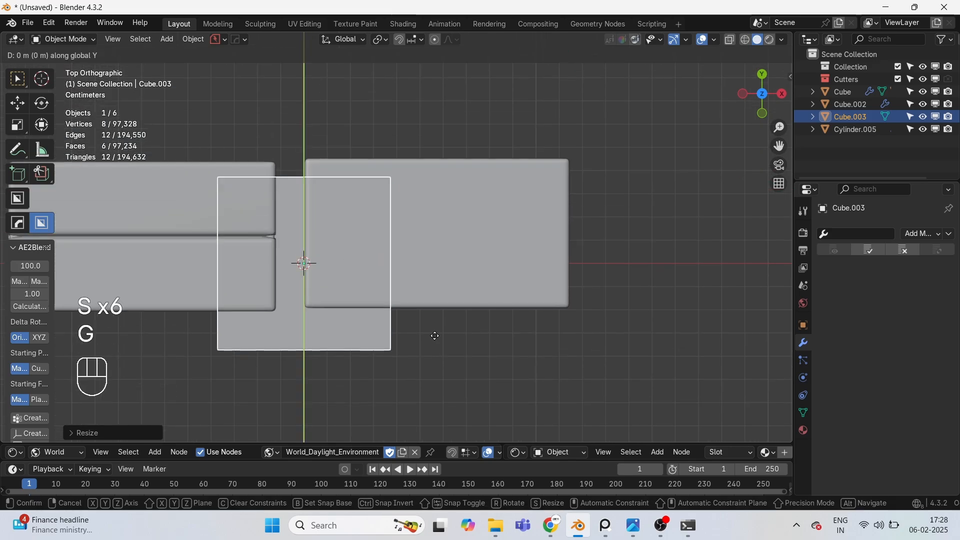
click(458, 246)
key(s)
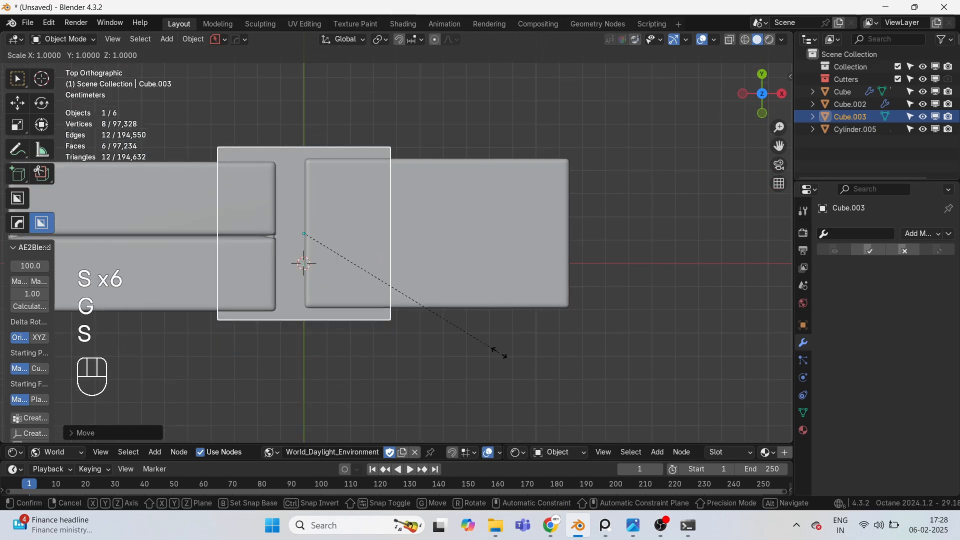
key(y)
click(371, 267)
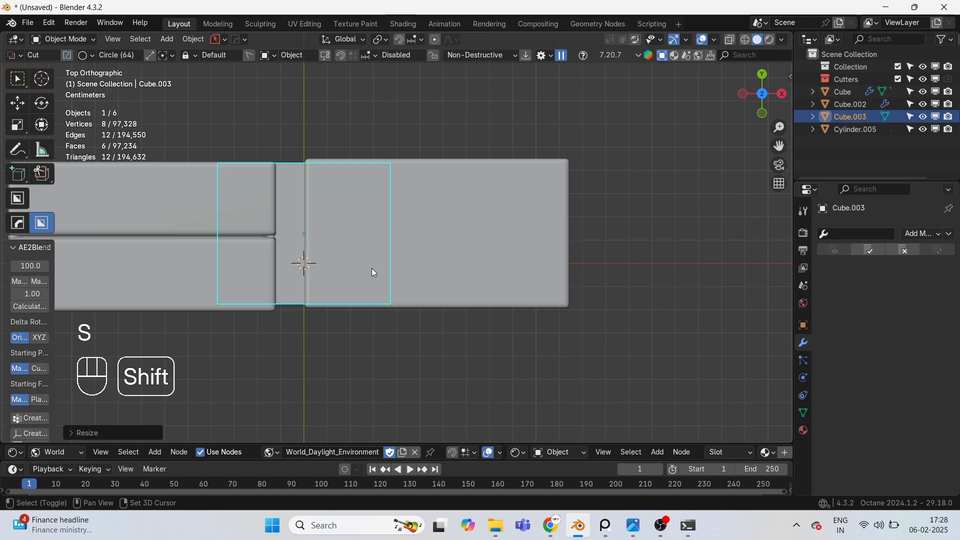
Step: Move the cube along X into the new box and scale it along X to fit just within the box's width
key(g)
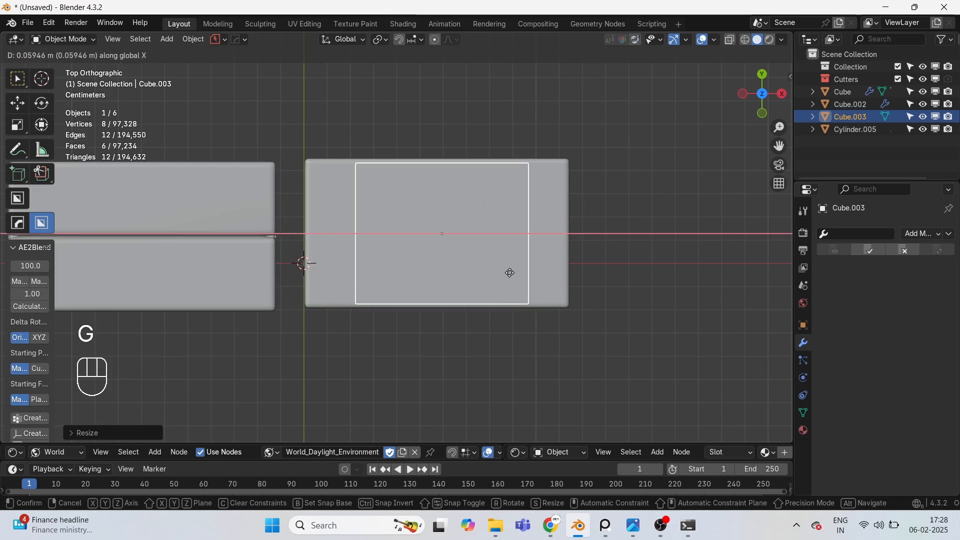
click(510, 273)
key(s)
key(x)
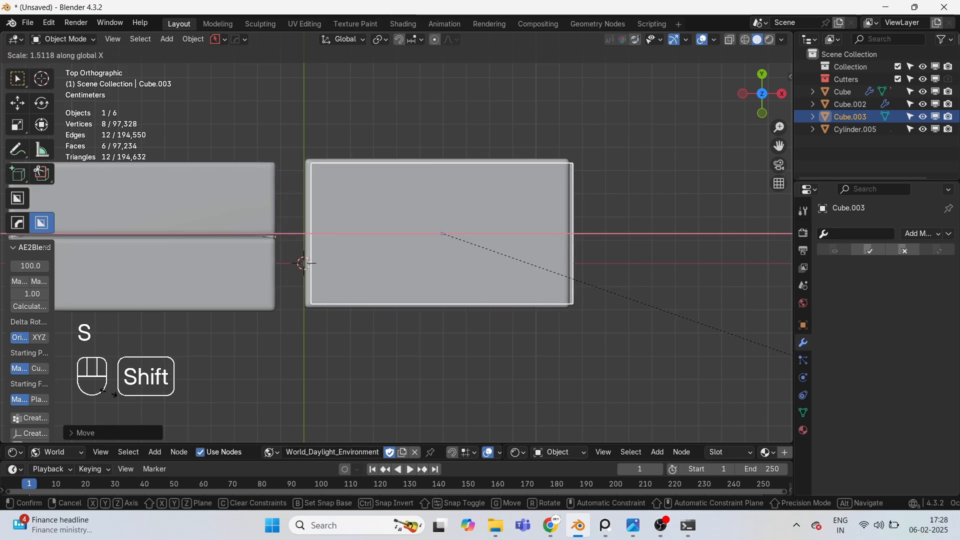
click(3, 356)
key(g)
key(x)
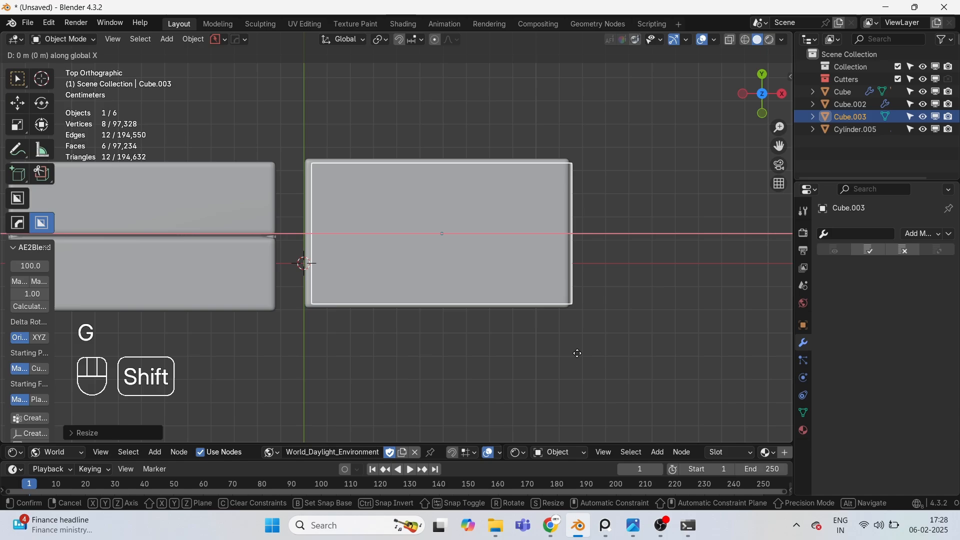
click(525, 354)
Step: Raise the inner cube along Z until its underside lines up with the new box's lower edge
key(KP_1)
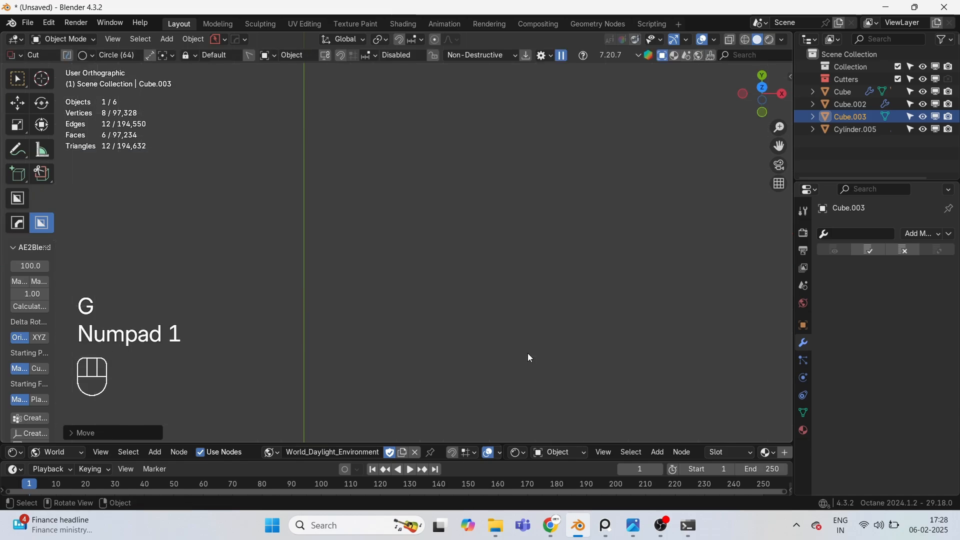
key(f)
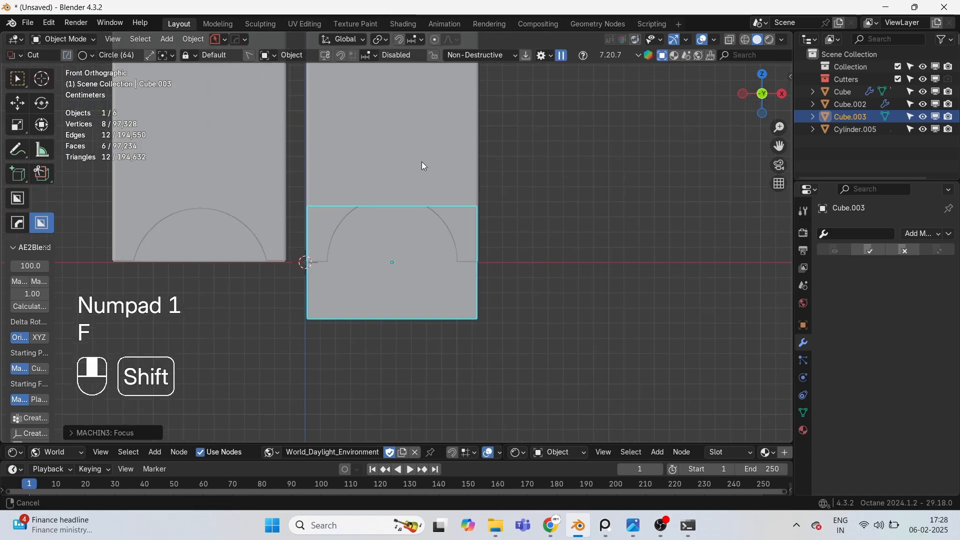
key(g)
middle_drag(548, 323, 543, 174)
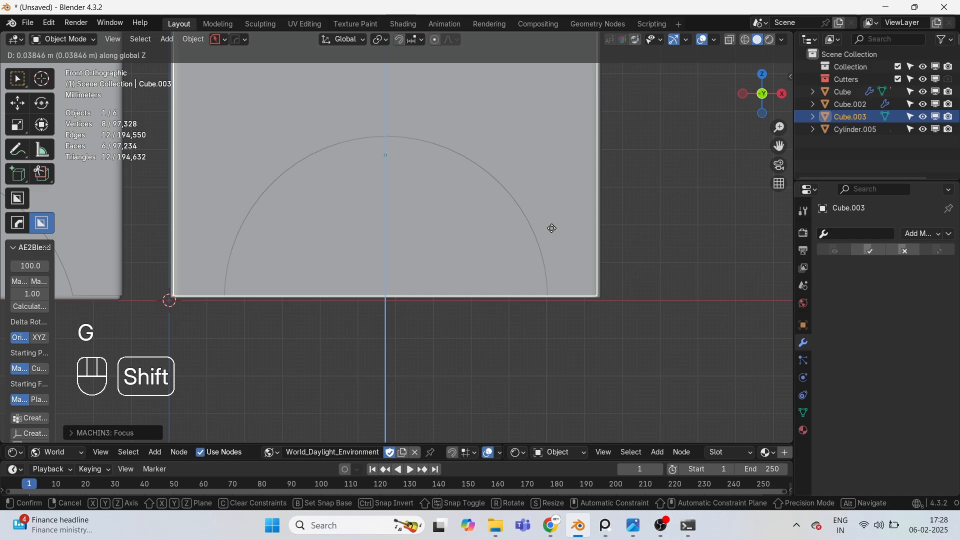
click(564, 266)
scroll(563, 266, down, 4)
scroll(517, 260, up, 6)
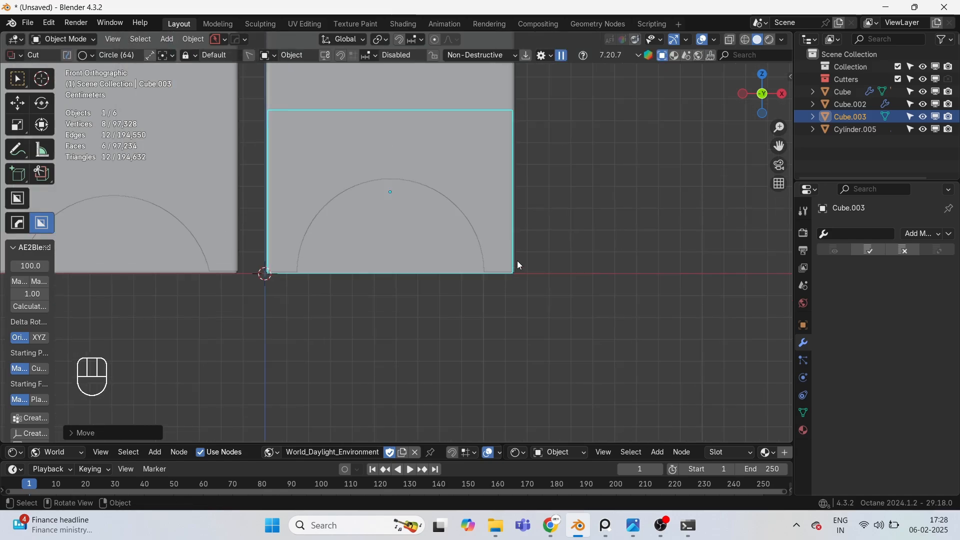
scroll(560, 265, down, 2)
key(g)
click(572, 279)
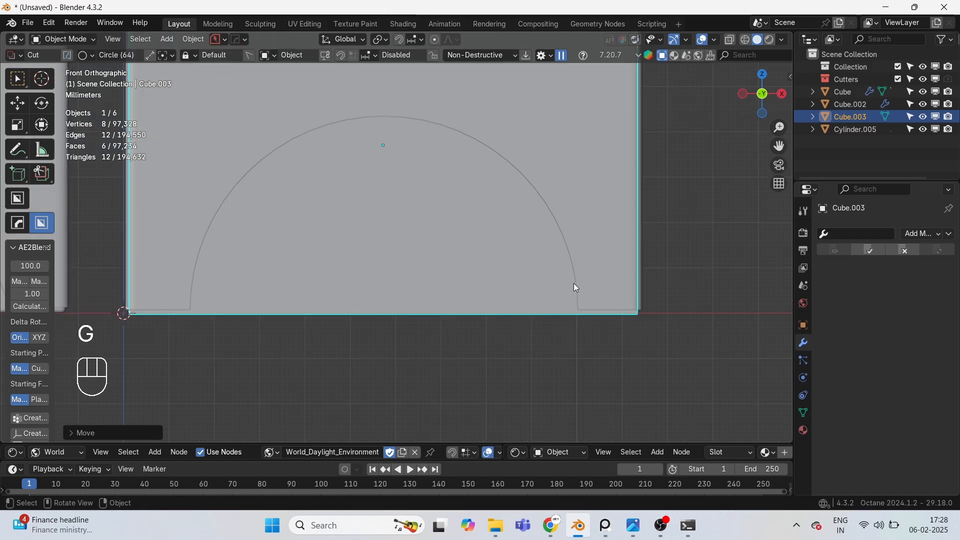
Step: Raise the inner cube's upper vertices about 0.09 m along Z to just below the new box's top
scroll(550, 260, down, 6)
shift+middle_drag(498, 199, 496, 330)
key(Tab)
key(1)
key(z)
click(313, 268)
drag(125, 253, 492, 295)
key(g)
middle_drag(590, 300, 605, 166)
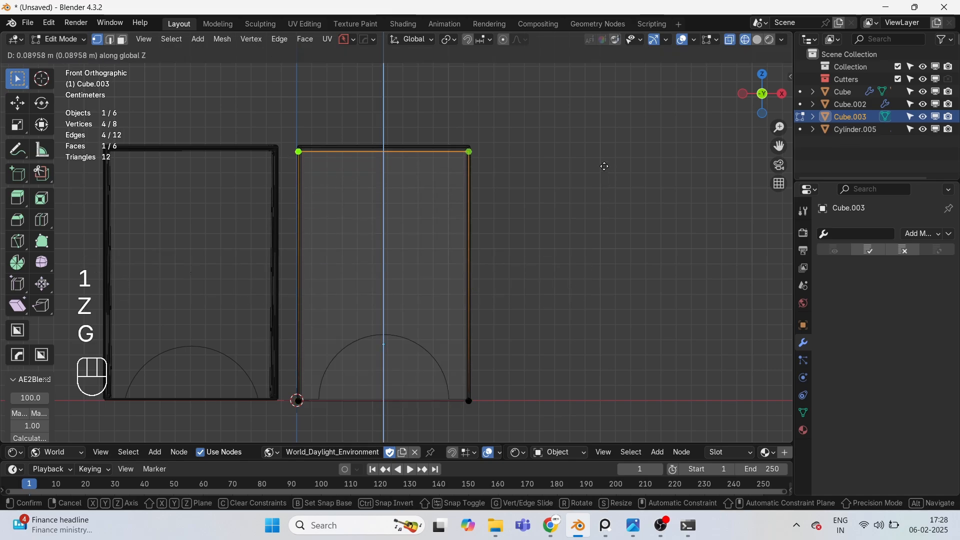
click(605, 161)
Step: Apply the inner cube's transforms and add a HOps bevel to it
key(Tab)
key(z)
click(593, 228)
key(w)
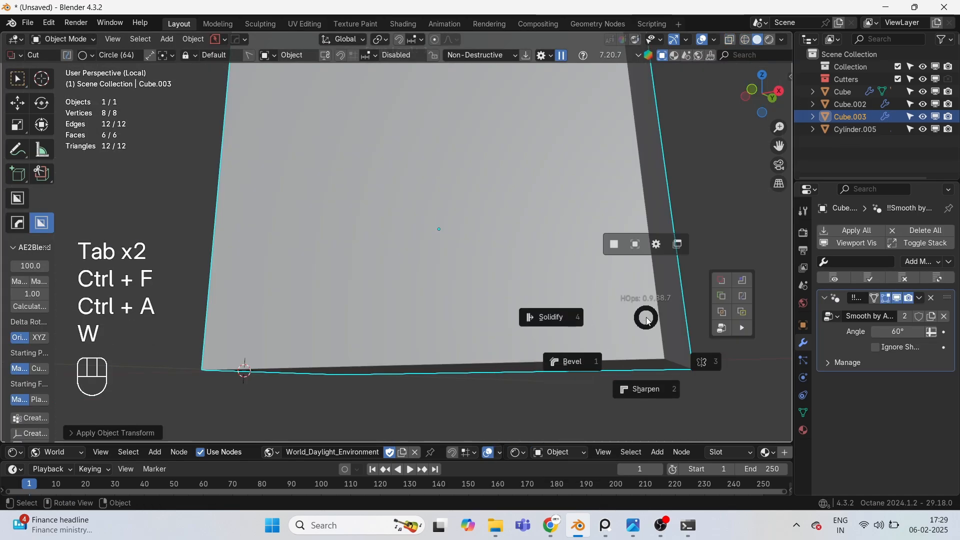
click(587, 363)
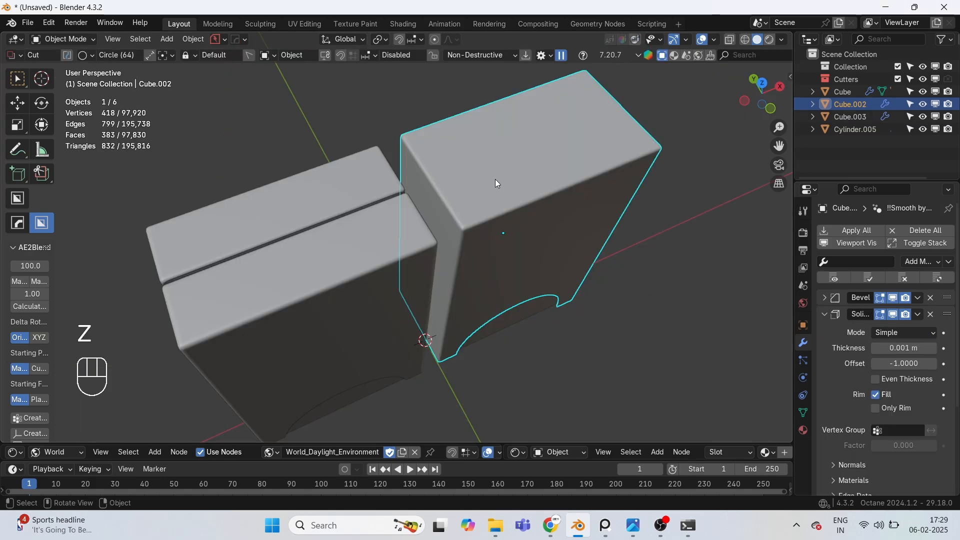
Step: Add a centered loop cut across the outer box's top and sides, halfway along its depth
key(KP_7)
key(Tab)
scroll(448, 242, up, 3)
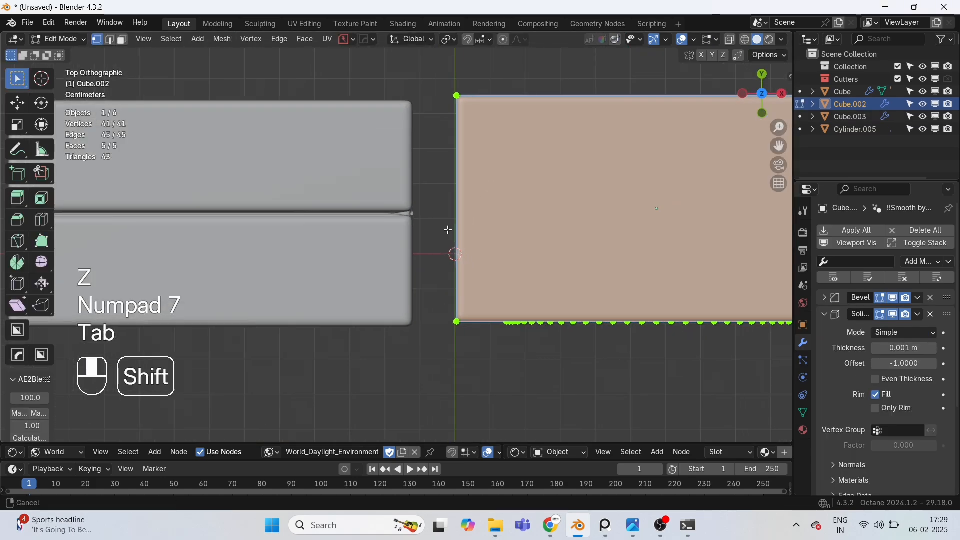
key(ctrl+r)
click(454, 254)
right_click(444, 231)
shift+middle_drag(518, 220, 178, 221)
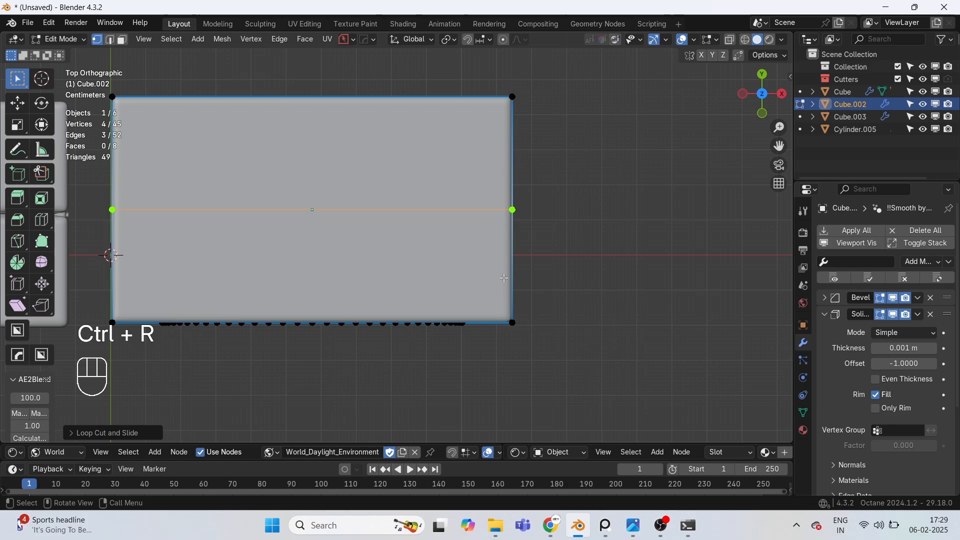
Step: Bevel the new center loop of the outer box into a very narrow single-segment strip
middle_drag(509, 280, 378, 200)
middle_drag(673, 334, 502, 250)
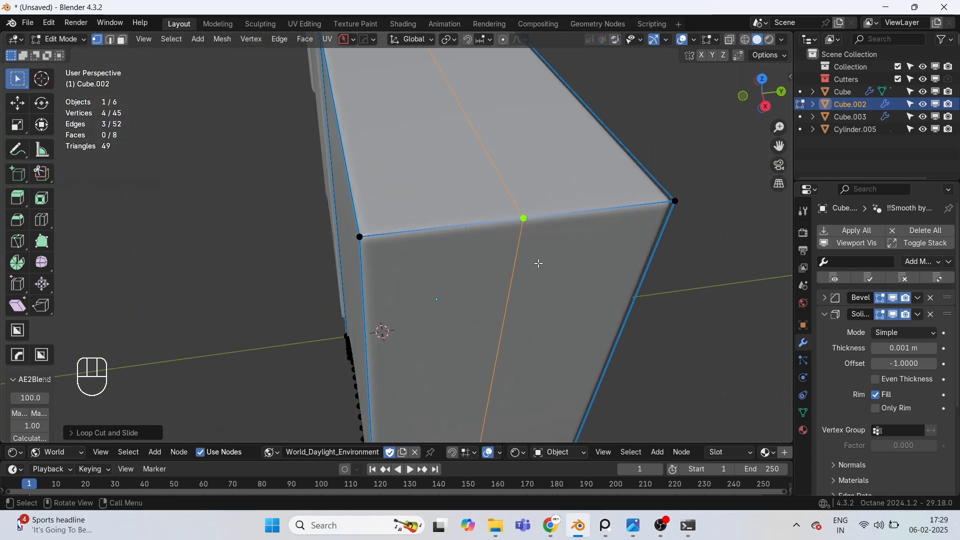
key(ctrl+b)
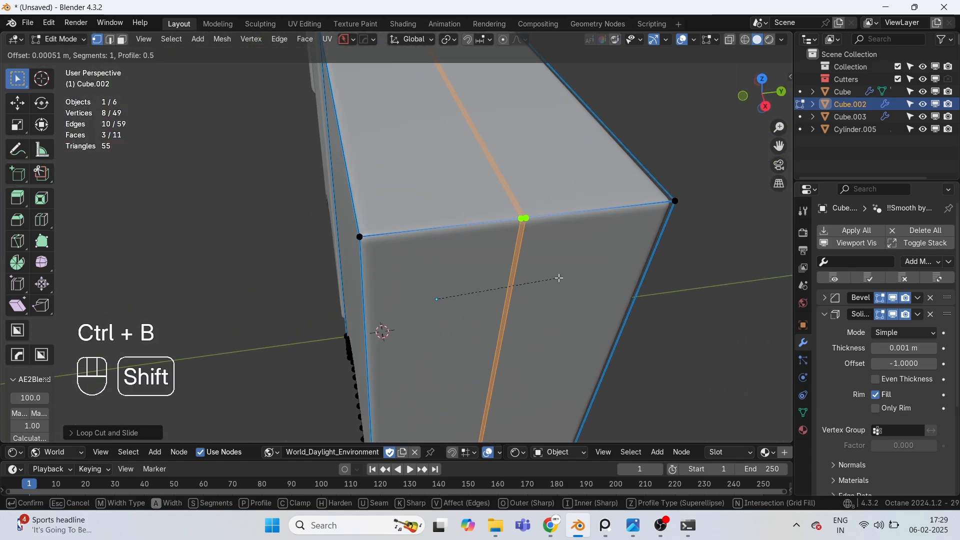
right_click(554, 278)
Step: Extrude the narrow strip's faces inward along their normals to form a seam groove around the outer box
key(3)
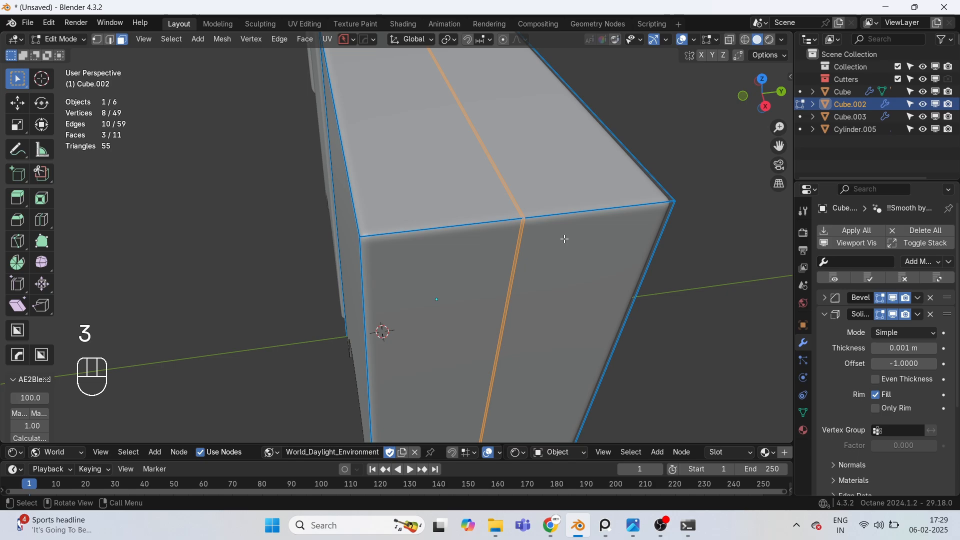
right_click(564, 239)
click(554, 301)
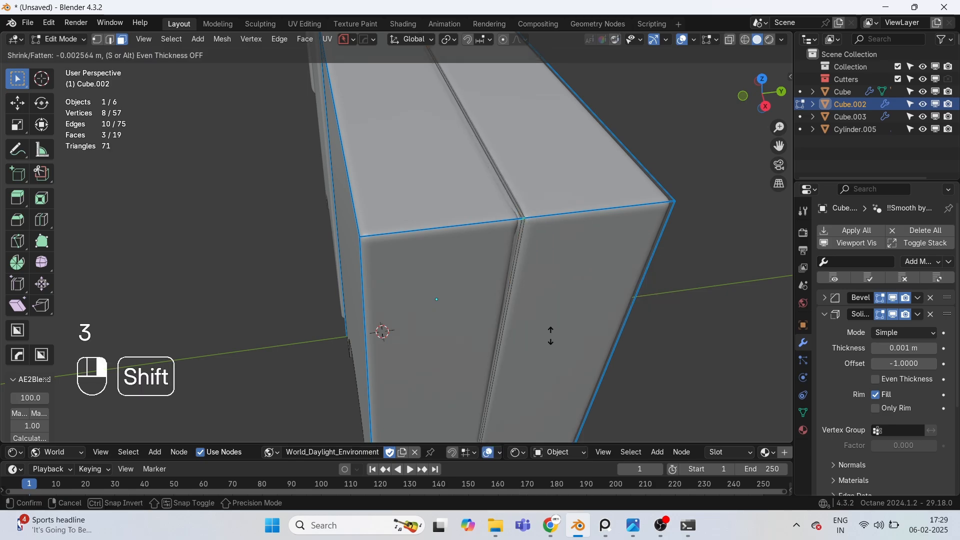
click(551, 361)
key(Tab)
Step: Compare the grooved box with the existing box in rendered shading, including from the front
scroll(551, 290, down, 6)
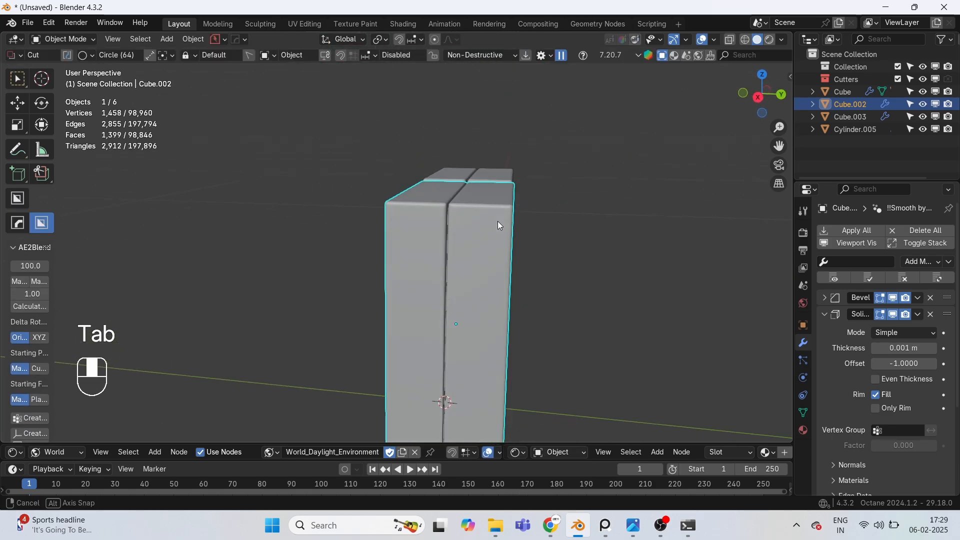
shift+middle_drag(500, 290, 555, 239)
mouse_move(555, 239)
middle_down()
mouse_move(612, 209)
mouse_move(518, 272)
mouse_move(505, 312)
middle_up()
key(z)
click(599, 163)
scroll(551, 280, up, 1)
mouse_move(553, 285)
middle_down()
mouse_move(607, 241)
mouse_move(580, 238)
mouse_move(535, 299)
mouse_move(714, 304)
mouse_move(736, 230)
mouse_move(707, 175)
mouse_move(719, 142)
mouse_move(709, 197)
middle_up()
key(KP_1)
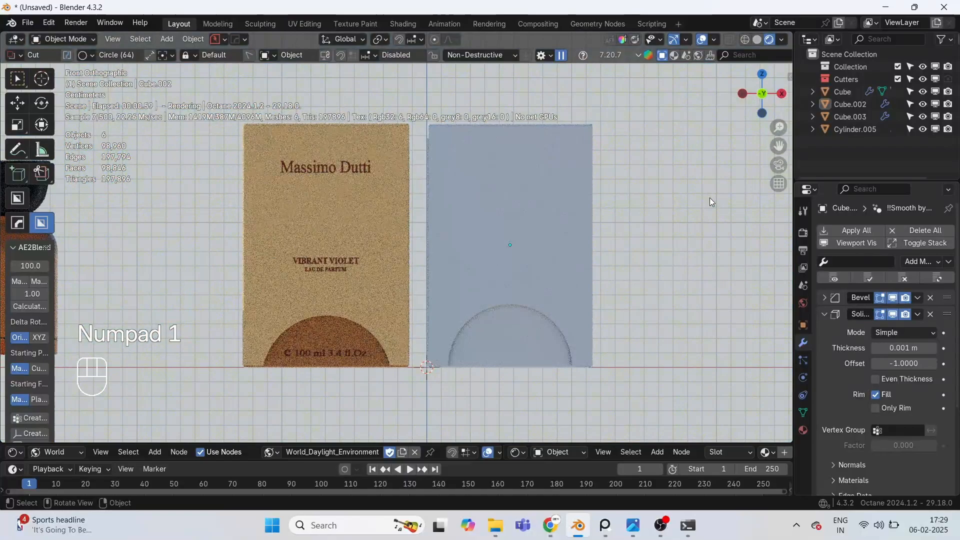
key(z)
click(418, 200)
Step: Select both boxes and the inner cube with box selection and hide them
scroll(418, 201, down, 3)
shift+middle_drag(419, 201, 498, 179)
drag(372, 115, 667, 320)
right_click(668, 320)
click(21, 83)
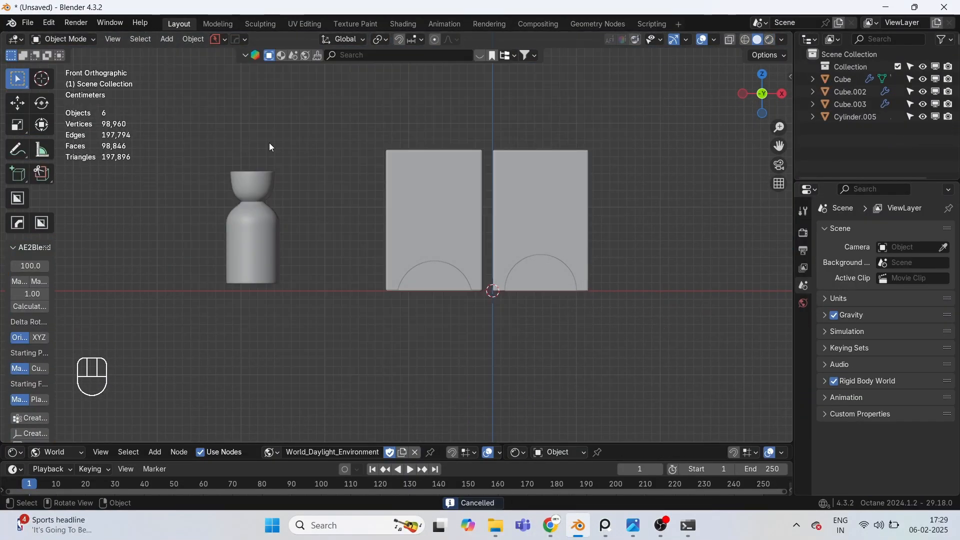
drag(391, 133, 650, 365)
shift+middle_drag(424, 200, 521, 131)
key(g)
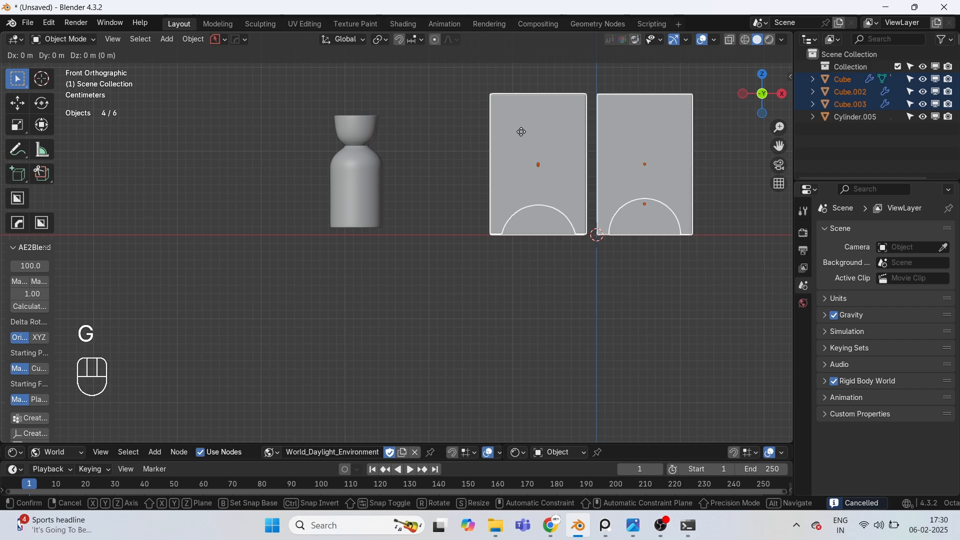
key(h)
Step: Move the bottle along X near the world origin and lower it until its base sits on the ground line
shift+middle_drag(419, 188, 398, 199)
click(323, 191)
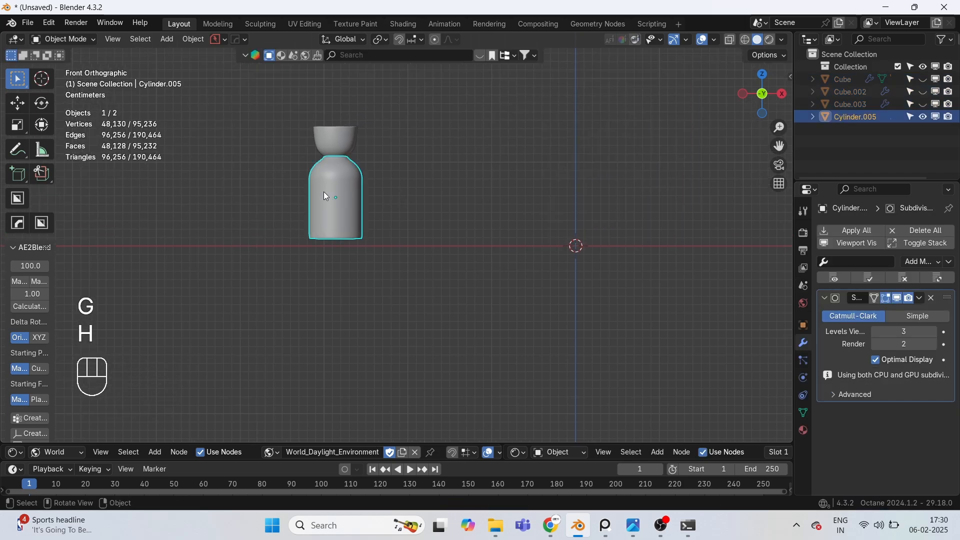
key(g)
key(x)
click(532, 188)
scroll(595, 188, up, 4)
shift+middle_drag(595, 188, 465, 292)
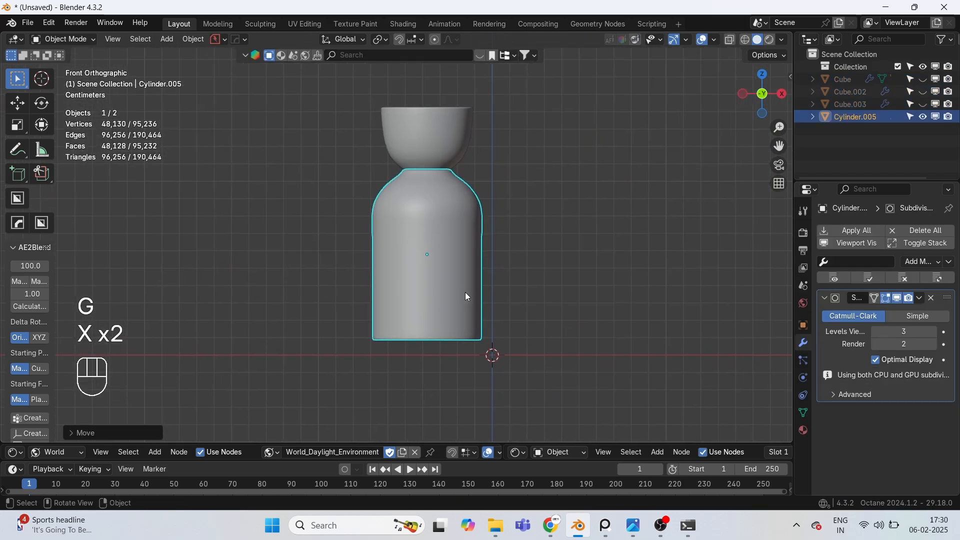
key(g)
click(431, 307)
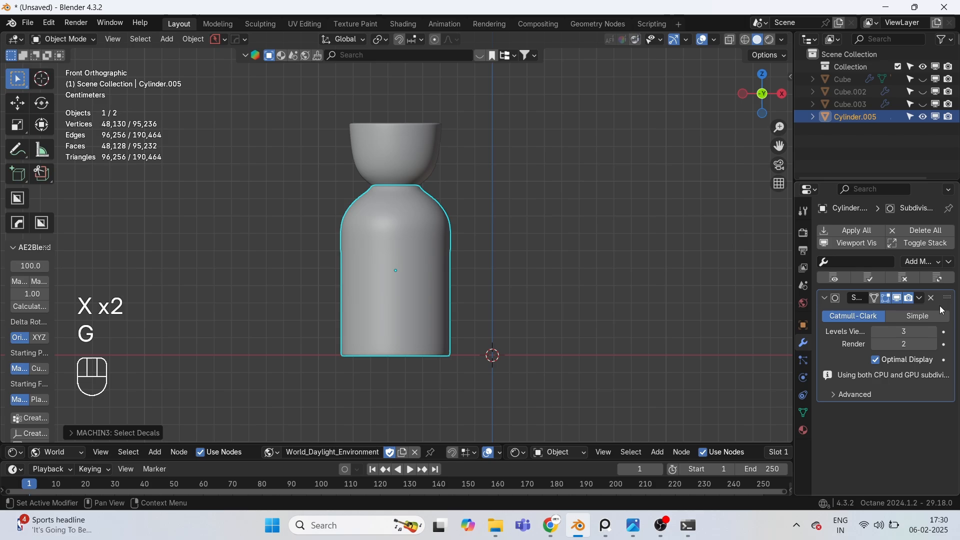
Step: Check the bottle's base mesh with its Subdivision modifier temporarily hidden in the viewport
click(902, 299)
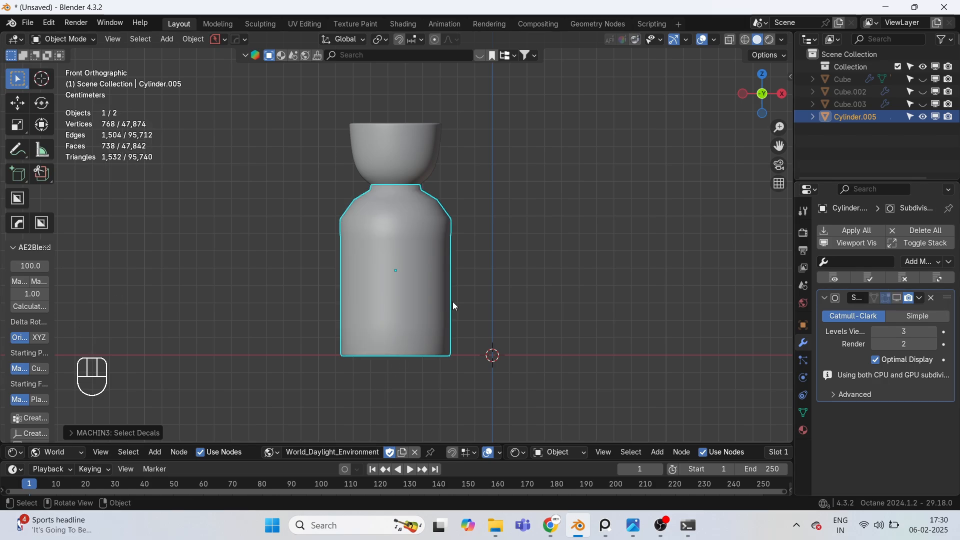
key(z)
scroll(386, 274, up, 2)
key(z)
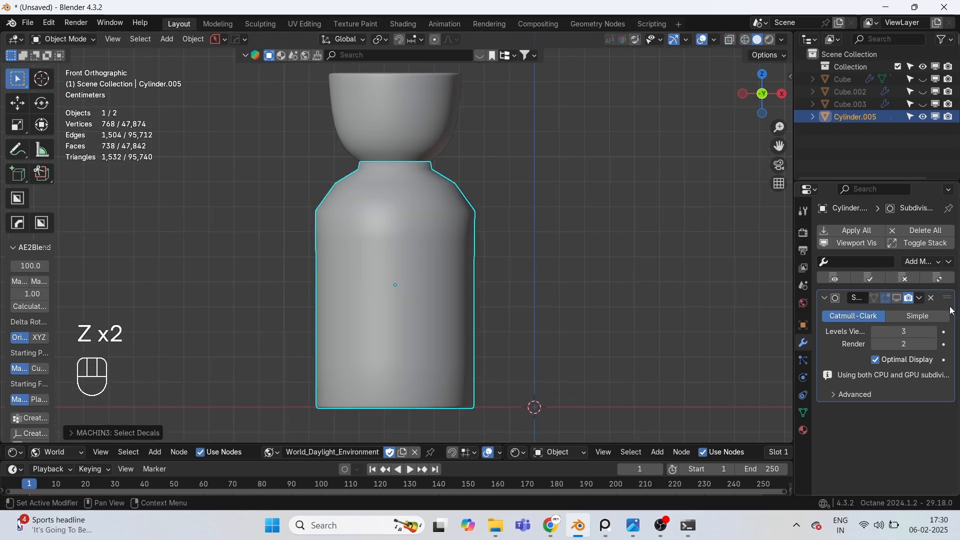
click(899, 304)
Step: Deselect the bottle and add a mesh cylinder at the 3D cursor
scroll(570, 283, down, 4)
click(481, 252)
key(shift+a)
mouse_move(478, 242)
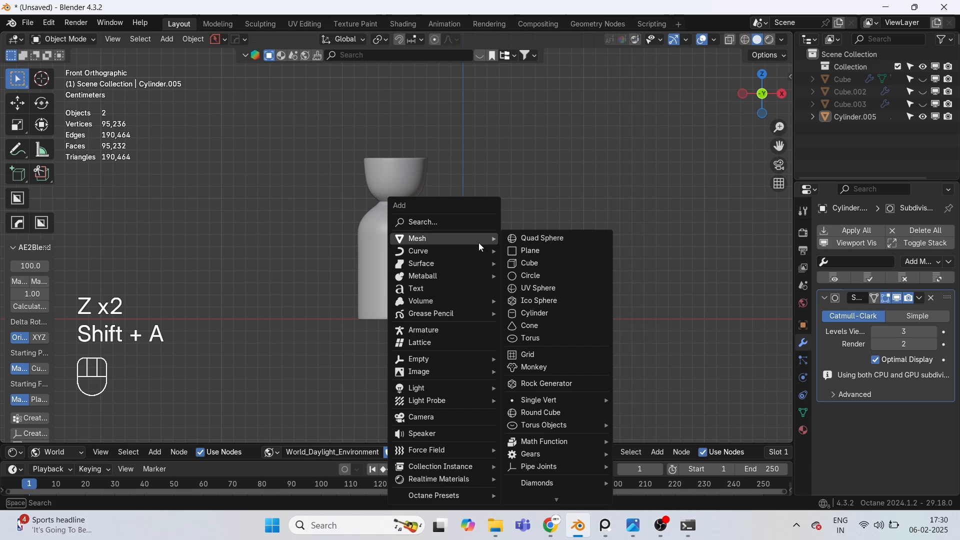
click(539, 314)
scroll(450, 257, down, 10)
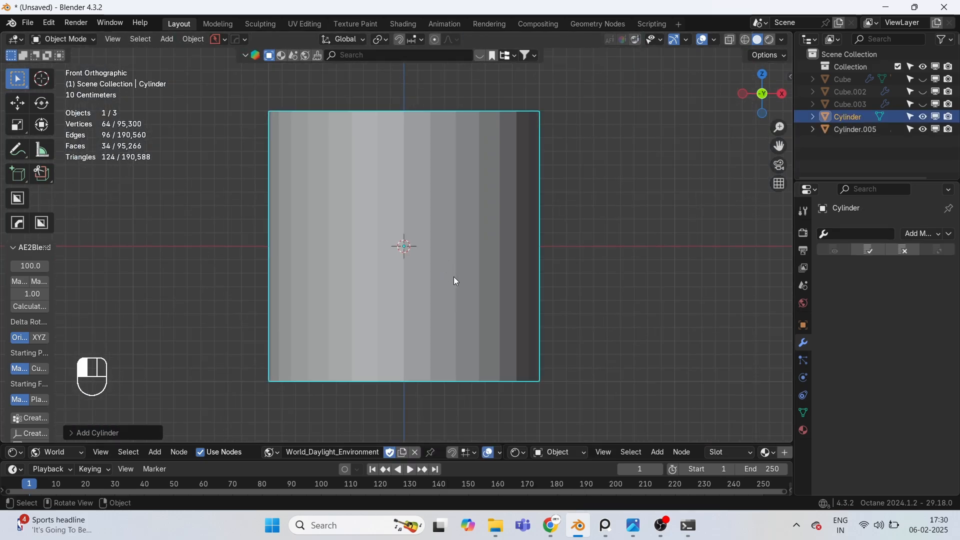
Step: Scale the new cylinder down until it is slightly narrower than the reference bottle's body
key(s)
key(s)
key(s)
click(410, 228)
key(f)
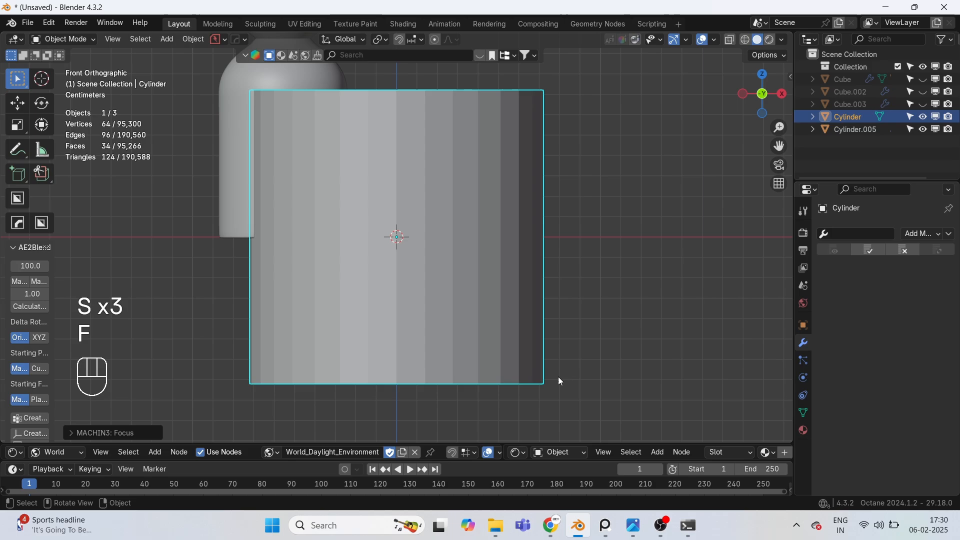
key(s)
click(422, 314)
scroll(477, 331, up, 2)
shift+middle_drag(496, 337, 556, 422)
key(s)
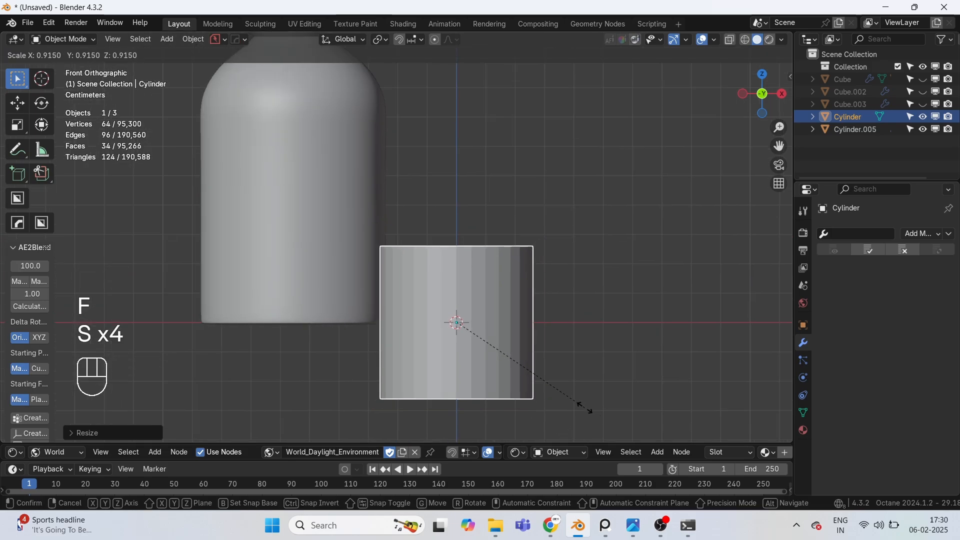
key(s)
key(s)
key(s)
click(584, 408)
Step: Place the cylinder over the reference bottle, scale it to the body's width and align its base with the ground line
key(g)
click(389, 294)
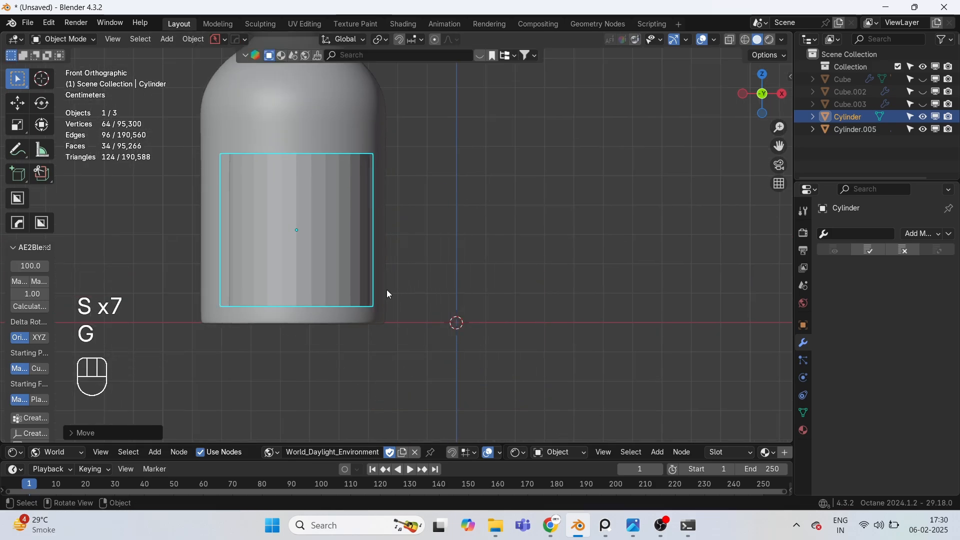
scroll(389, 294, up, 2)
shift+middle_drag(389, 295, 531, 301)
key(s)
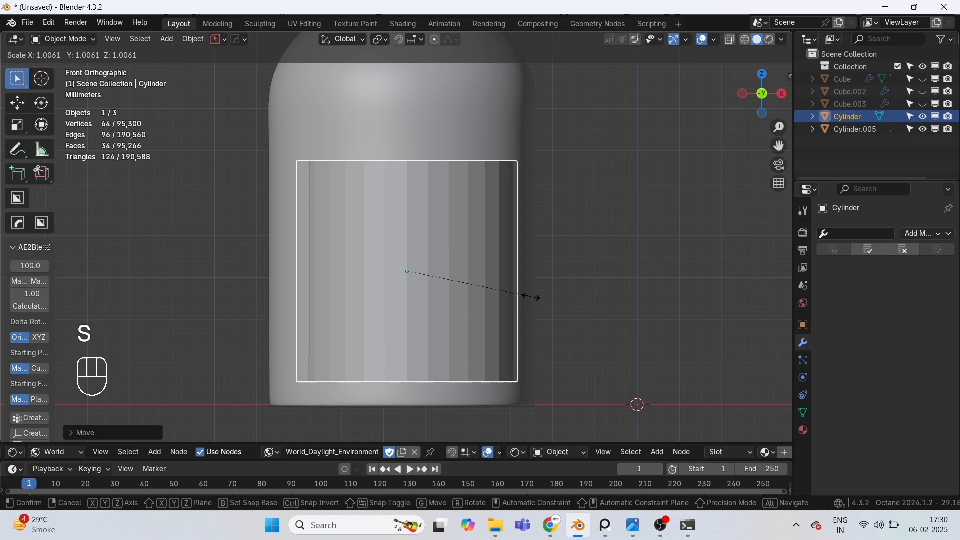
click(551, 313)
key(g)
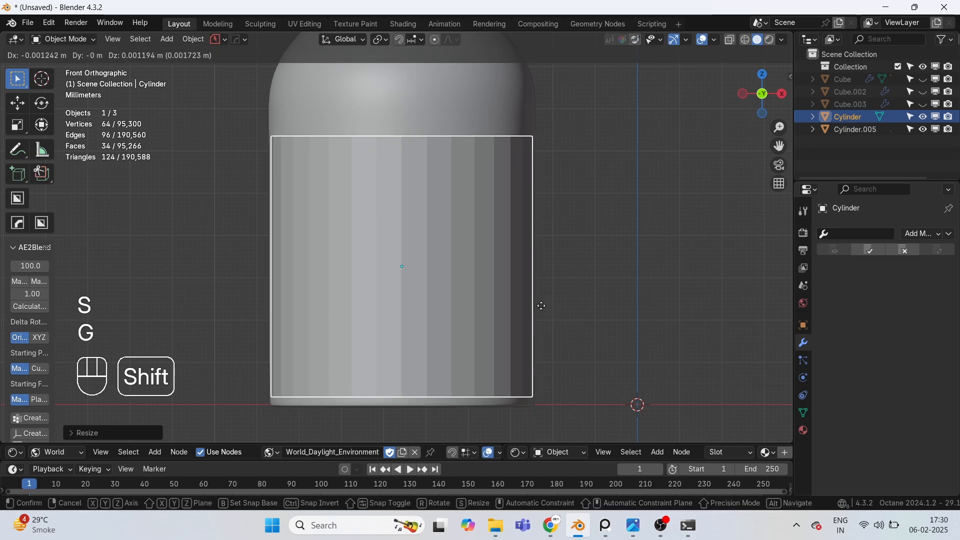
click(545, 304)
key(s)
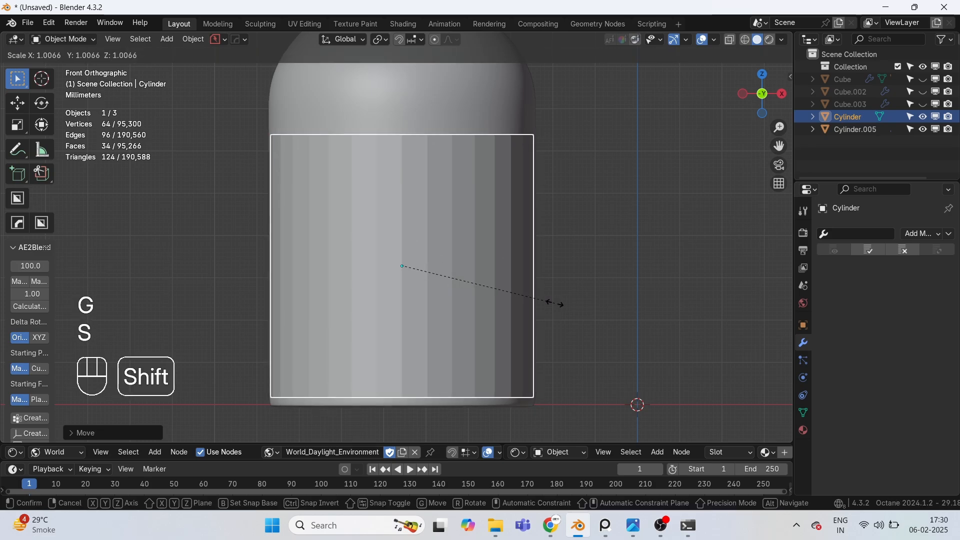
click(563, 317)
key(g)
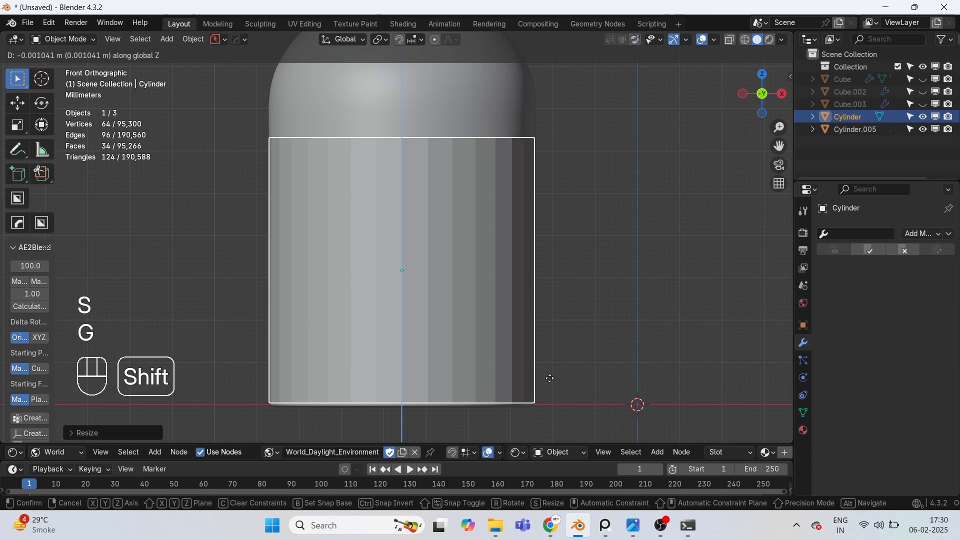
click(548, 395)
Step: In wireframe view, select the cylinder's top vertex ring and extrude it about 11 mm upward to where the shoulder begins
shift+middle_drag(467, 228, 446, 373)
key(Tab)
key(1)
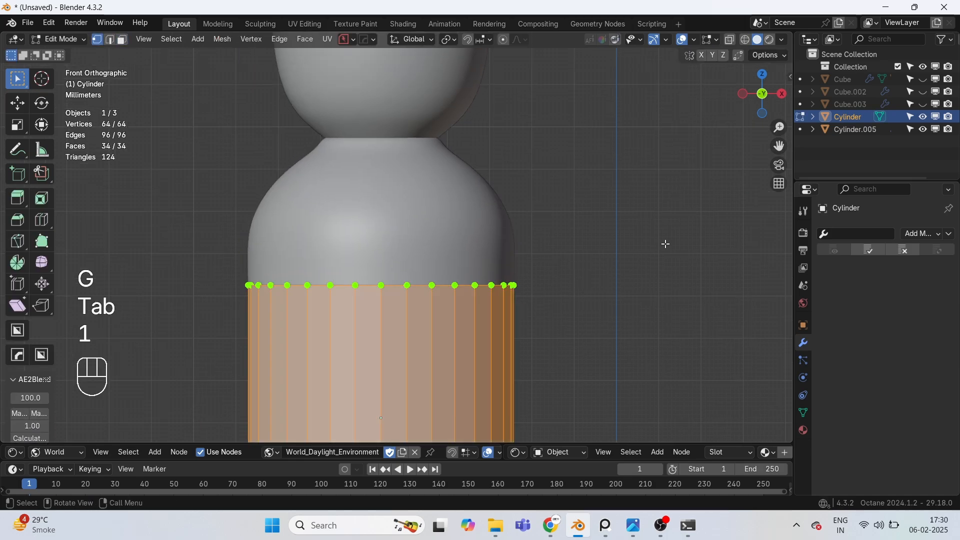
key(z)
drag(136, 229, 585, 340)
scroll(585, 336, up, 1)
key(e)
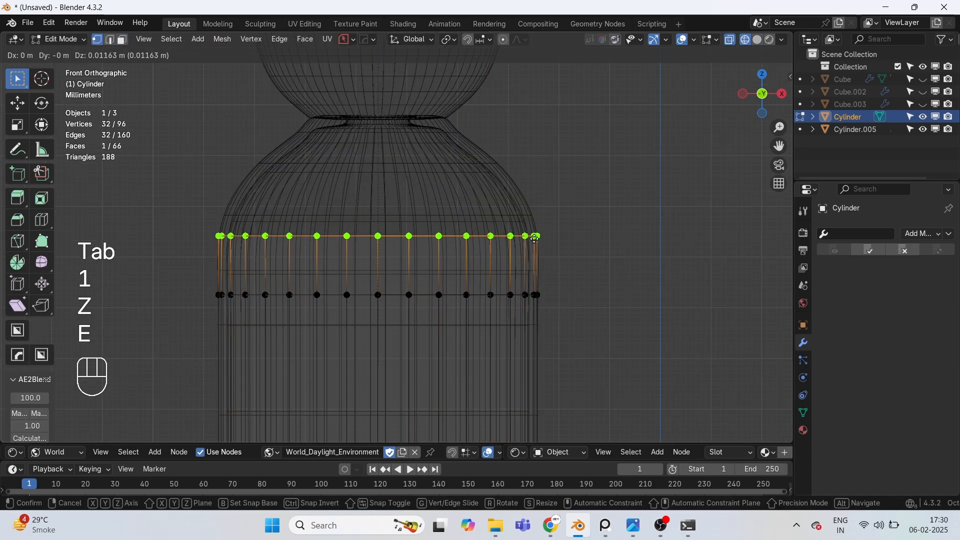
click(545, 245)
shift+middle_drag(545, 245, 551, 292)
Step: Extrude the top ring upward along Z and scale it in to follow the lower shoulder curve
key(e)
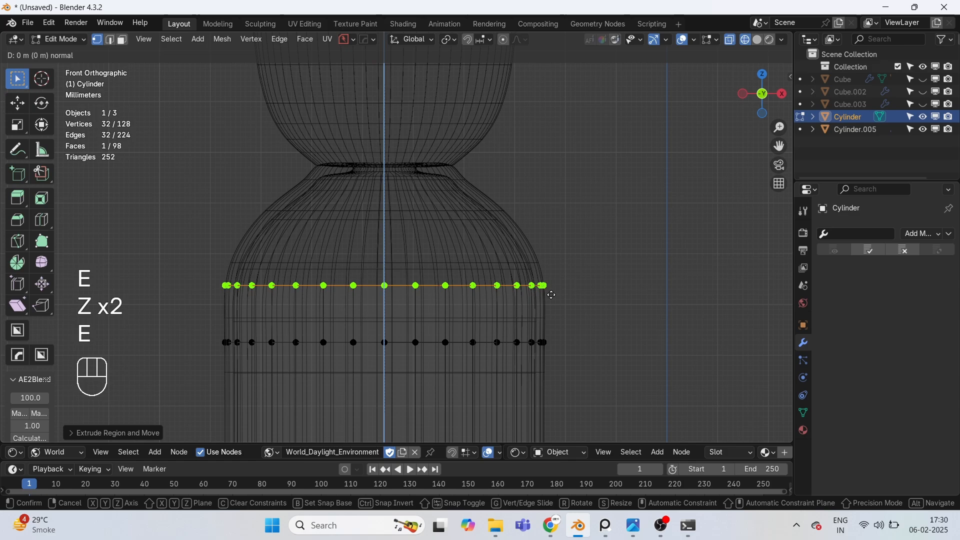
key(z)
key(z)
click(551, 242)
key(s)
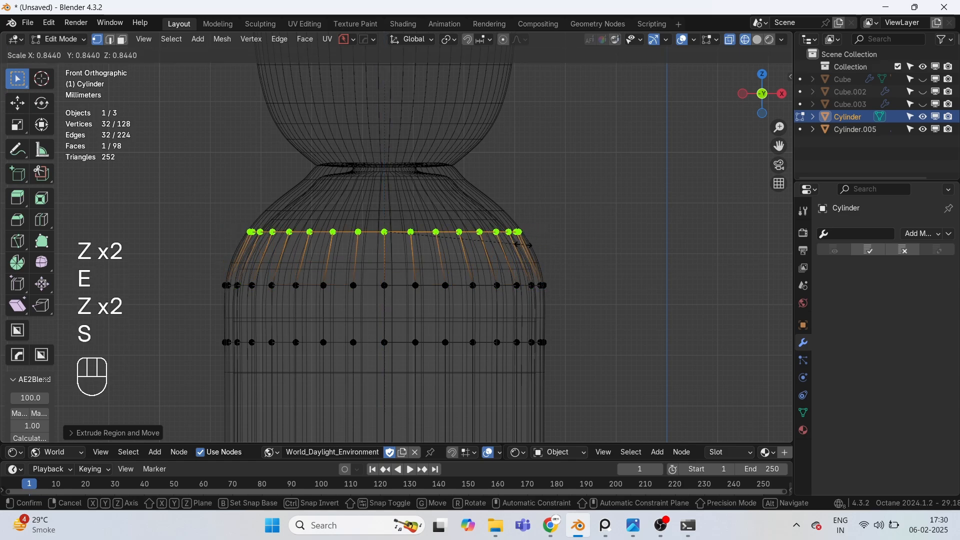
click(518, 226)
Step: Extrude another ring up the shoulder and scale it inward to match the reference bottle's narrowing outline
shift+middle_drag(518, 225, 519, 325)
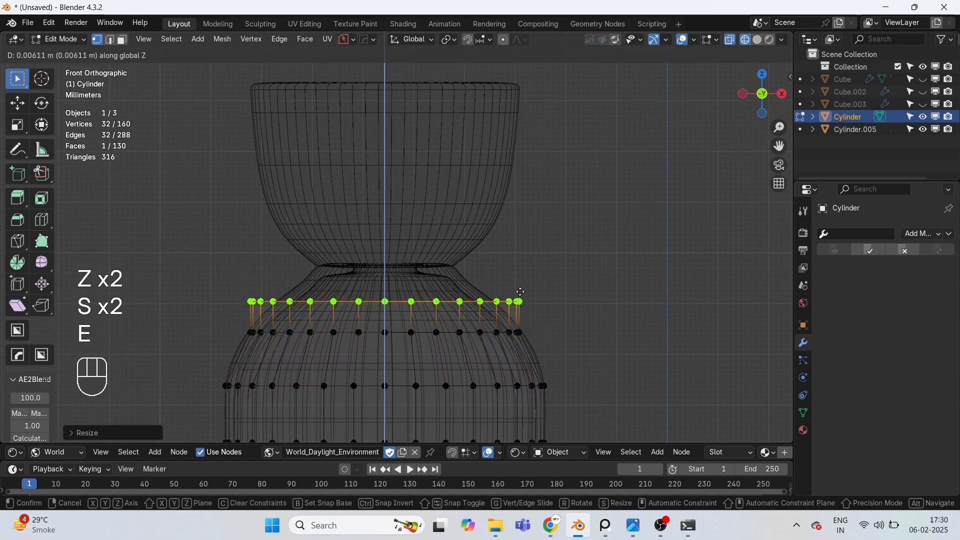
key(z)
key(z)
click(583, 321)
key(s)
click(523, 320)
scroll(524, 321, up, 3)
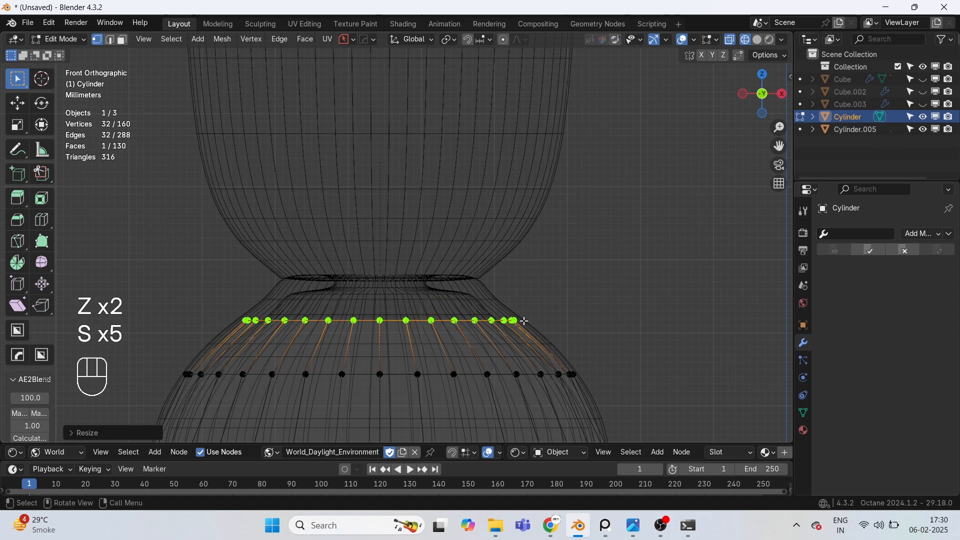
key(s)
click(536, 359)
Step: Extrude the ring to just below the neck and scale it in to the neck's width
key(e)
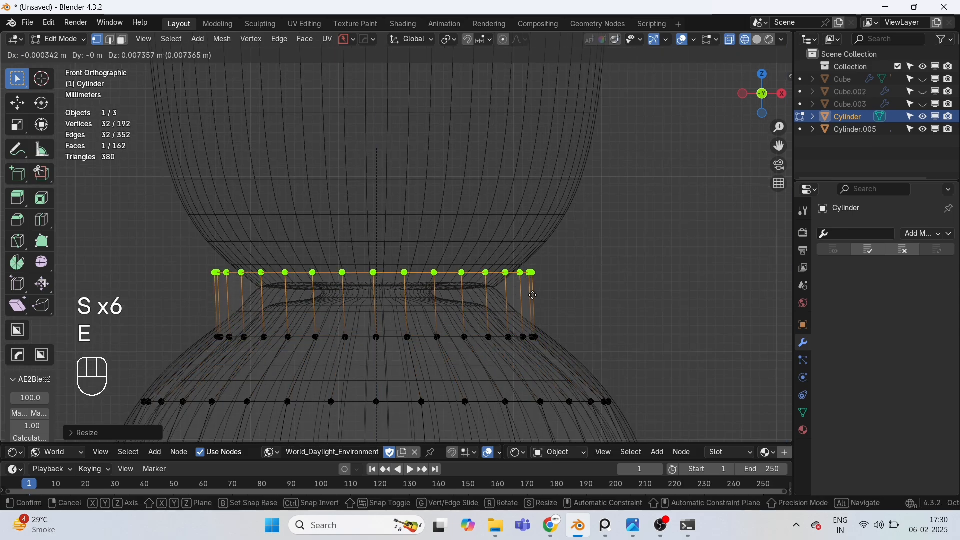
key(z)
key(z)
key(z)
click(534, 323)
key(s)
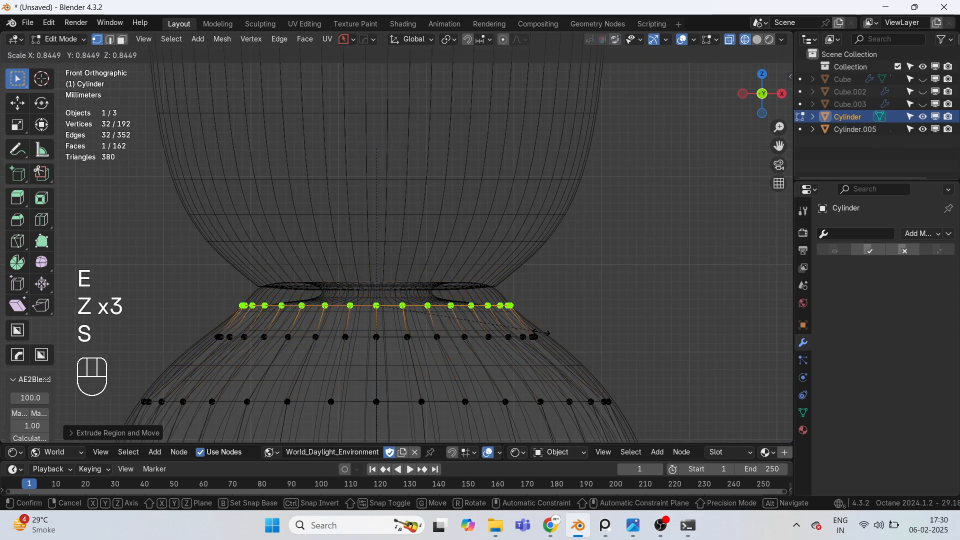
click(526, 332)
Step: Extrude the neck ring straight up along Z to the height of the reference bottle's neck rim
key(e)
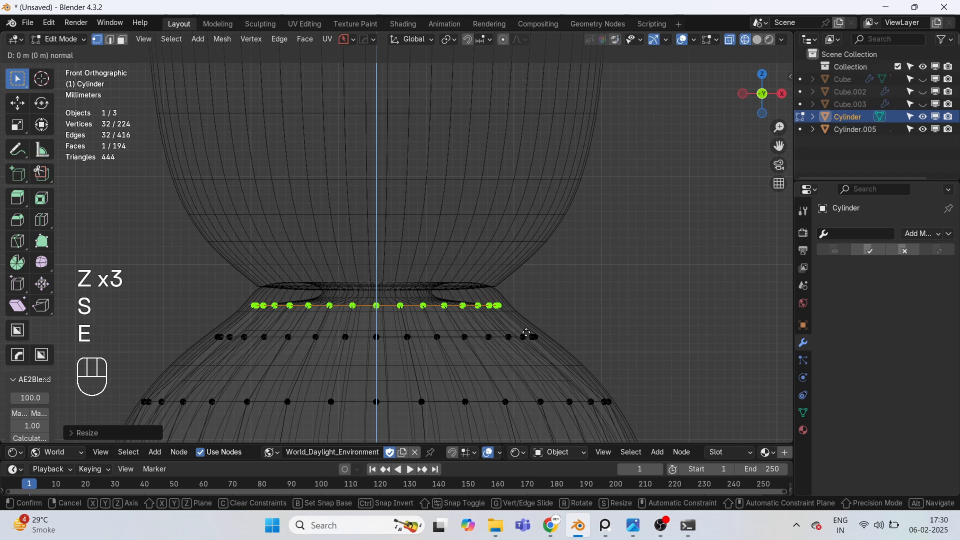
key(z)
key(z)
key(z)
click(523, 313)
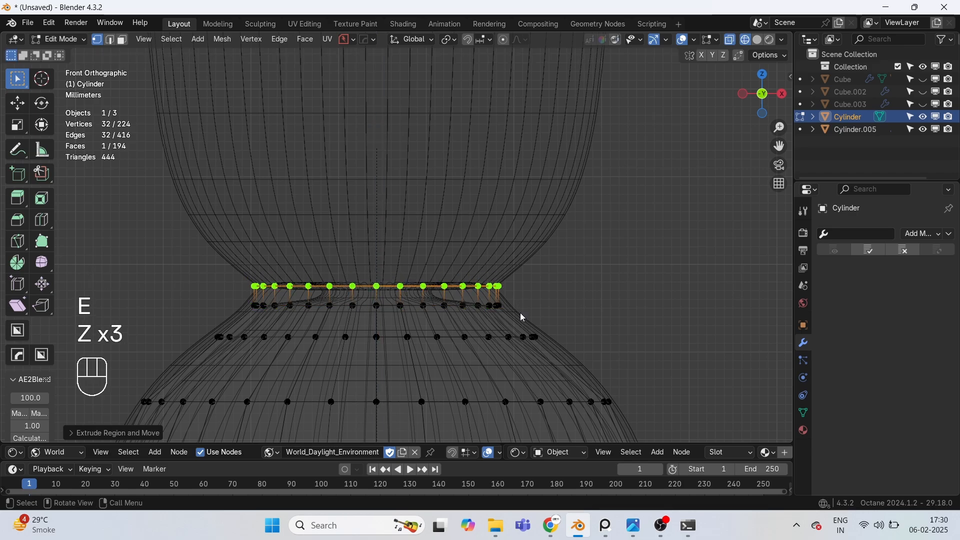
Step: Return to Object Mode and solid shading, and move the new bottle along X to stand beside the reference bottle
key(Tab)
scroll(521, 316, down, 4)
key(z)
scroll(412, 268, down, 4)
shift+middle_drag(412, 268, 349, 237)
key(g)
key(x)
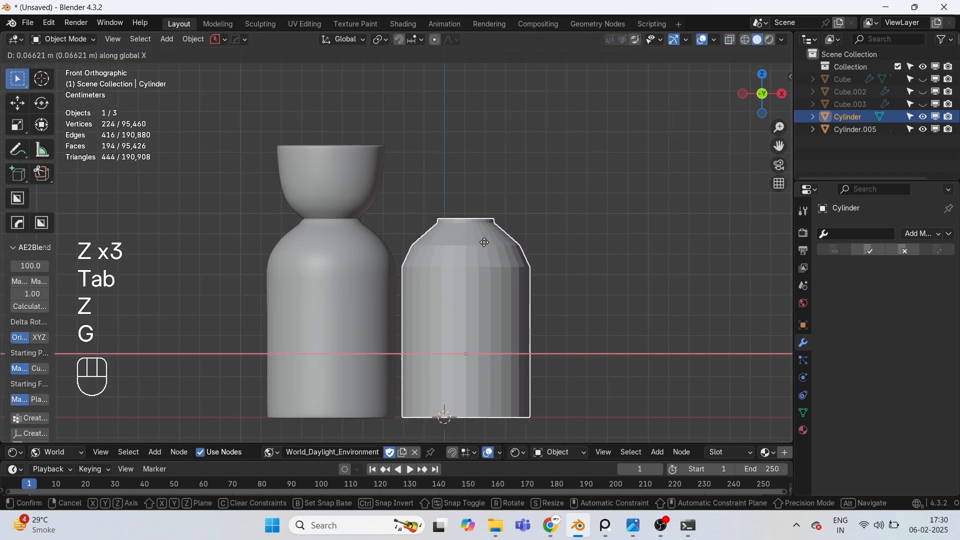
key(x)
click(503, 321)
shift+middle_drag(503, 321, 443, 158)
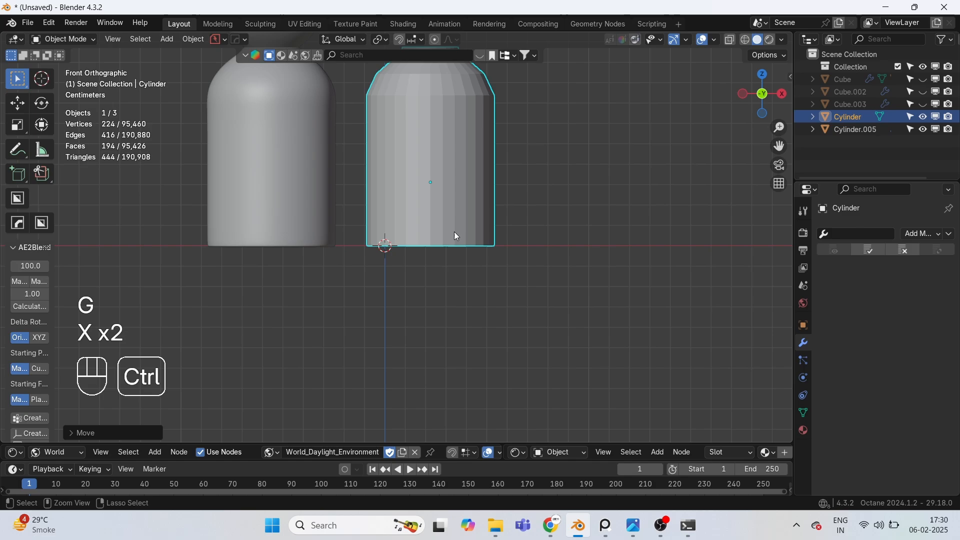
Step: Add a level 3 Subdivision modifier to the new bottle and a supporting edge loop close to its base
key(ctrl+3)
shift+middle_drag(452, 218, 479, 231)
key(Tab)
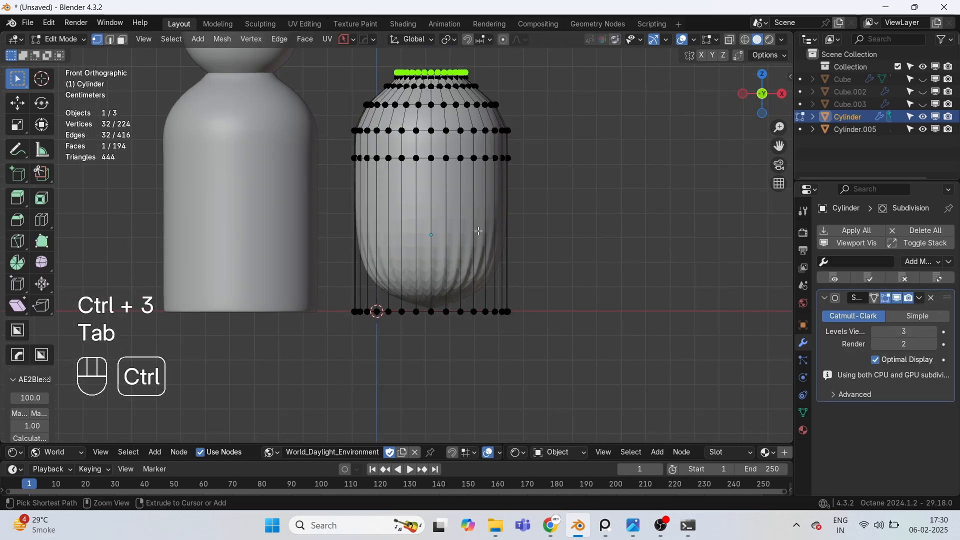
key(ctrl+r)
click(476, 234)
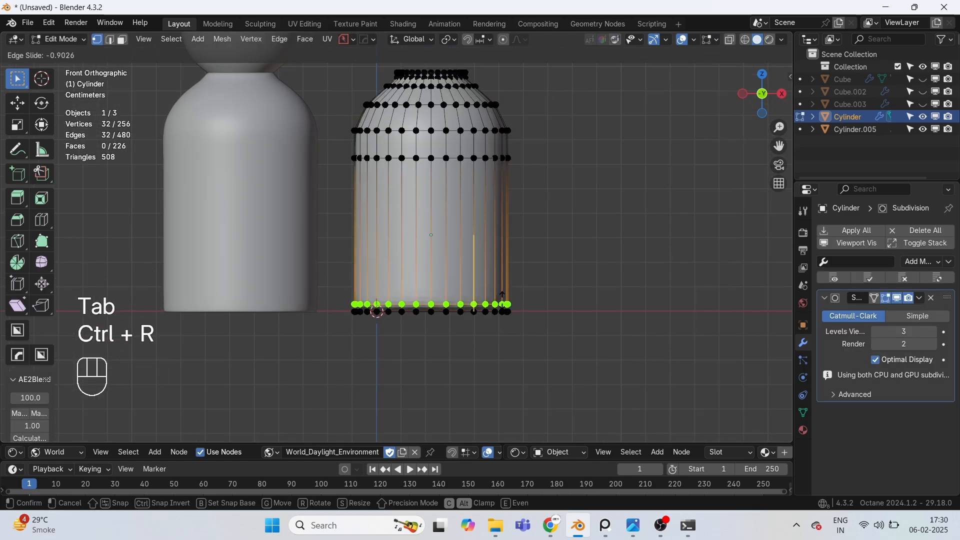
click(502, 300)
Step: Inset the bottle's bottom face to sharpen the base, and return to Object Mode in front view
middle_drag(484, 330, 478, 264)
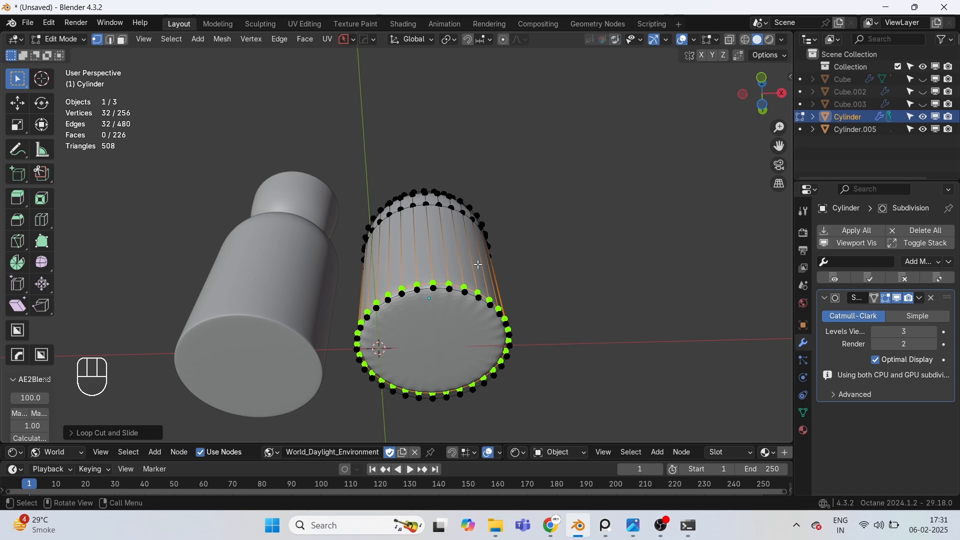
key(3)
click(435, 321)
key(i)
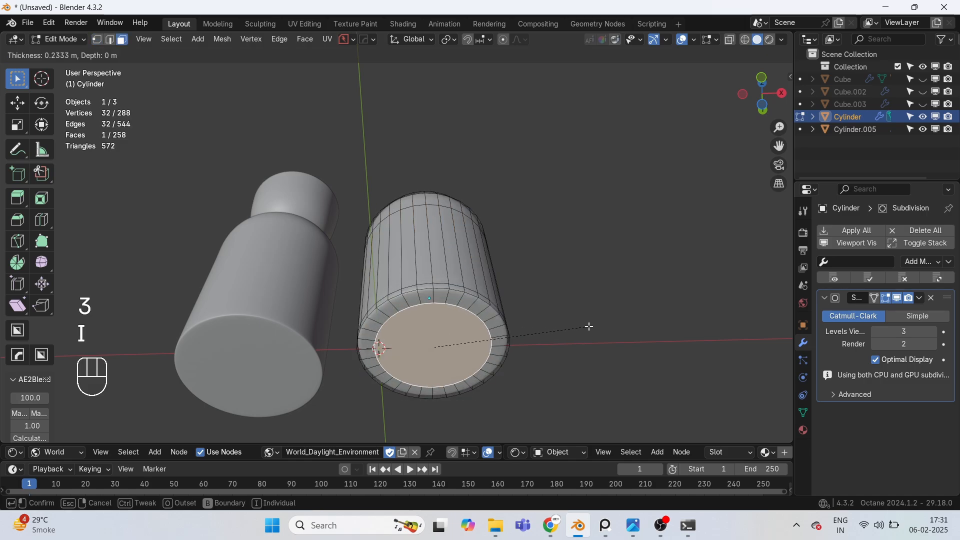
click(590, 326)
key(Tab)
middle_drag(455, 244, 436, 310)
key(KP_1)
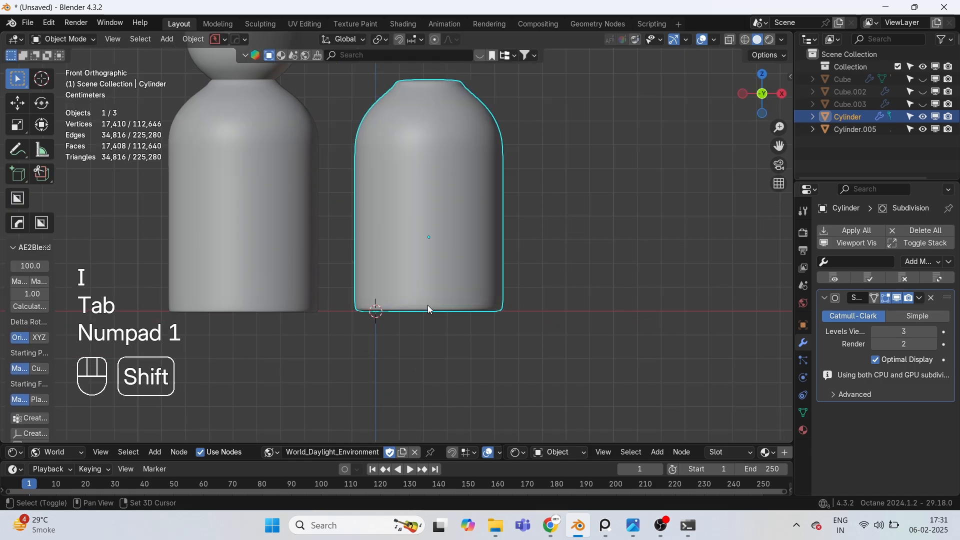
Step: Move the new bottle along X closer to the reference bottle to compare their shoulders
shift+middle_drag(420, 266, 425, 326)
scroll(394, 232, up, 2)
shift+middle_drag(394, 232, 468, 276)
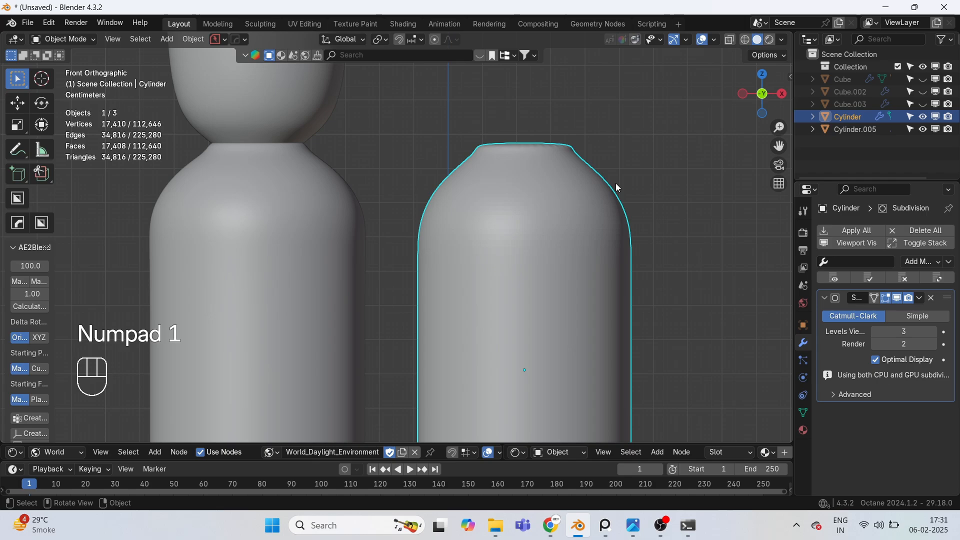
key(g)
key(x)
click(568, 183)
scroll(435, 164, up, 2)
shift+middle_drag(434, 165, 427, 228)
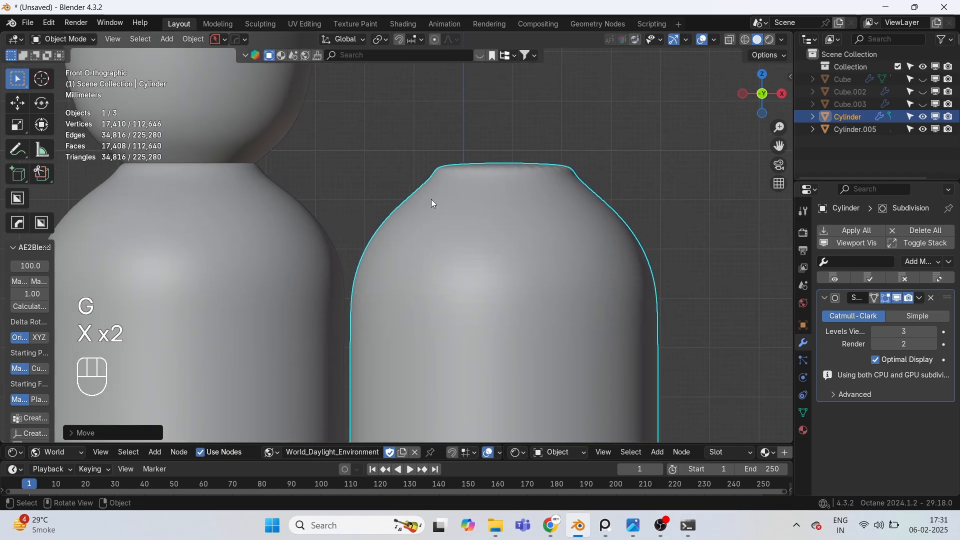
Step: Add an edge loop on the neck and slide it up against the top rim to sharpen it
key(Tab)
scroll(444, 192, up, 2)
key(ctrl+r)
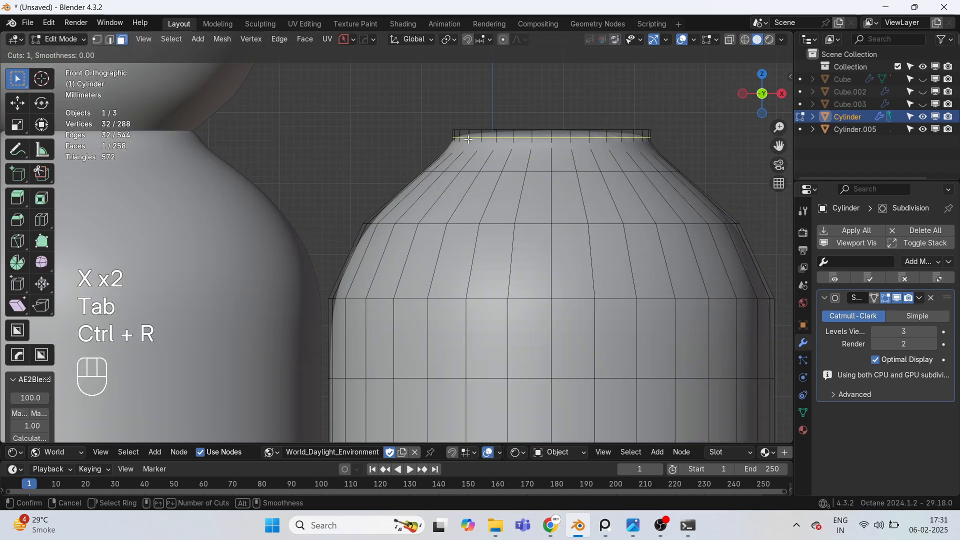
click(469, 140)
click(469, 130)
key(Tab)
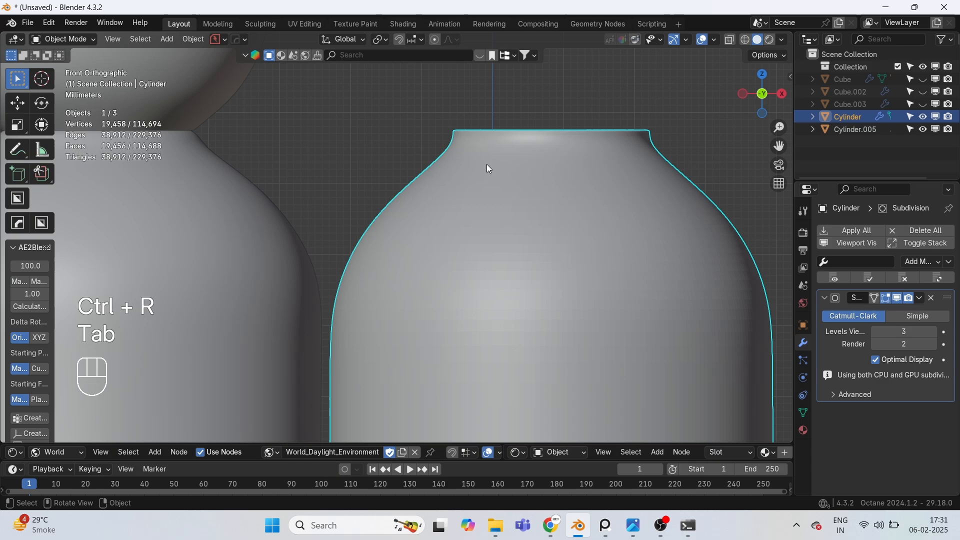
Step: Try adding an edge loop just below the bottle's neck and undo it
key(Tab)
key(ctrl+r)
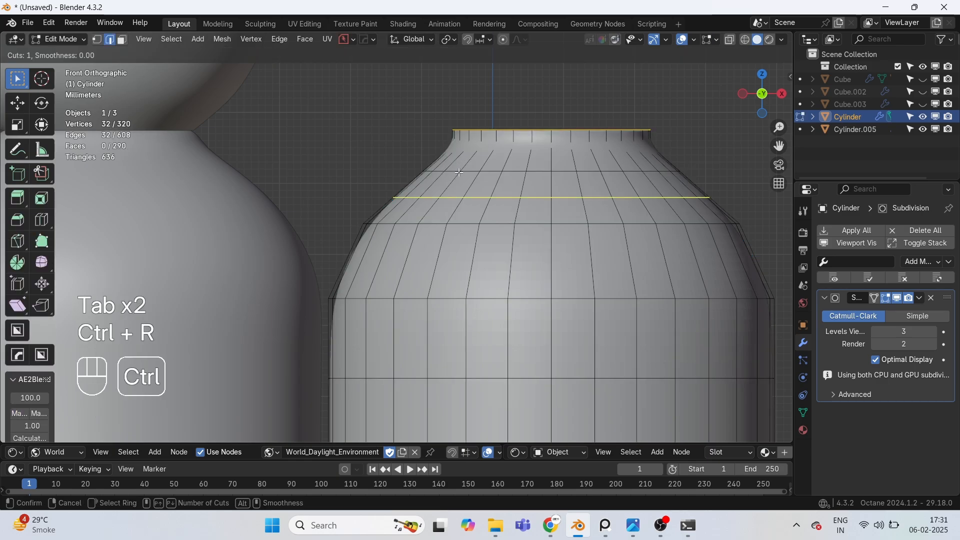
click(450, 157)
click(457, 151)
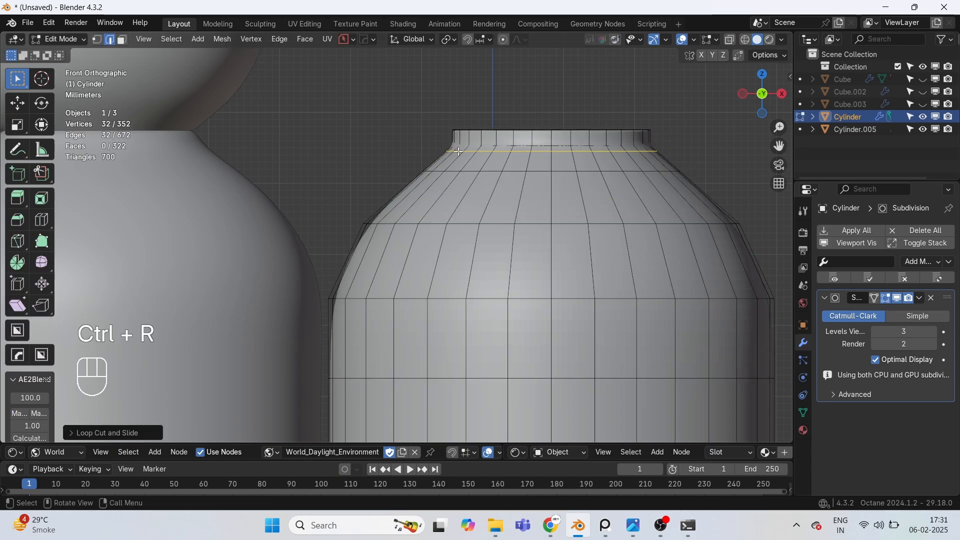
key(Tab)
scroll(458, 151, down, 4)
scroll(460, 155, down, 1)
key(ctrl+z)
key(ctrl+z)
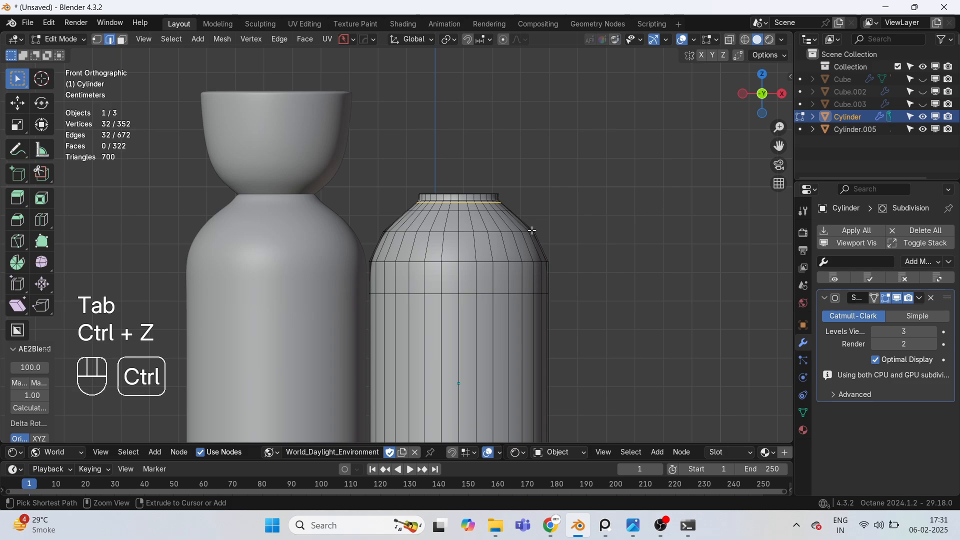
key(ctrl+z)
scroll(491, 221, up, 2)
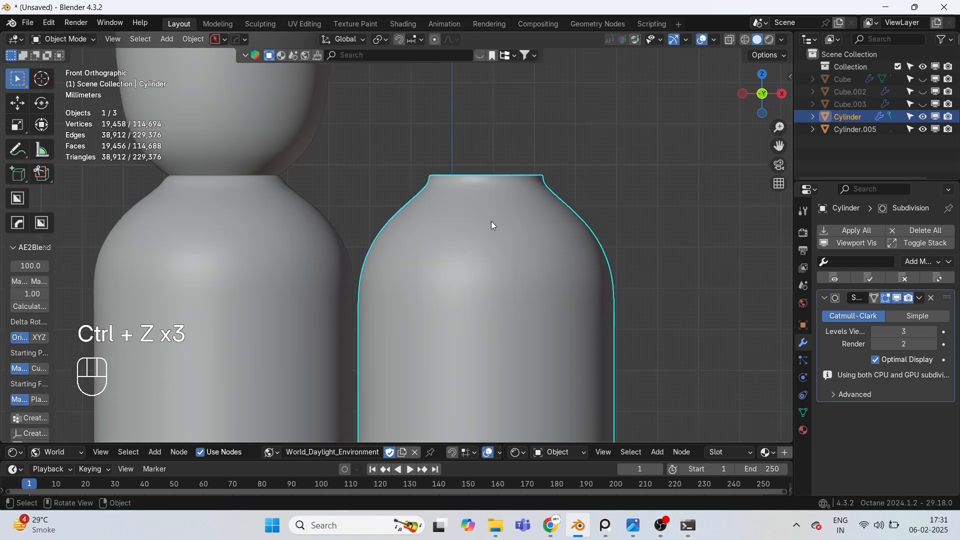
Step: Delete the face that caps the top of the bottle's neck
scroll(518, 216, down, 3)
middle_drag(518, 245, 461, 161)
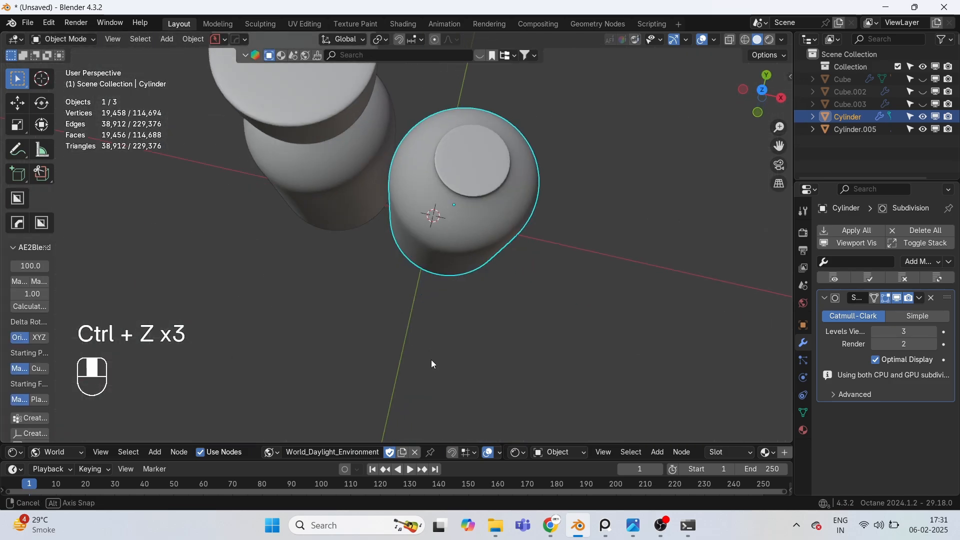
key(Tab)
key(3)
key(x)
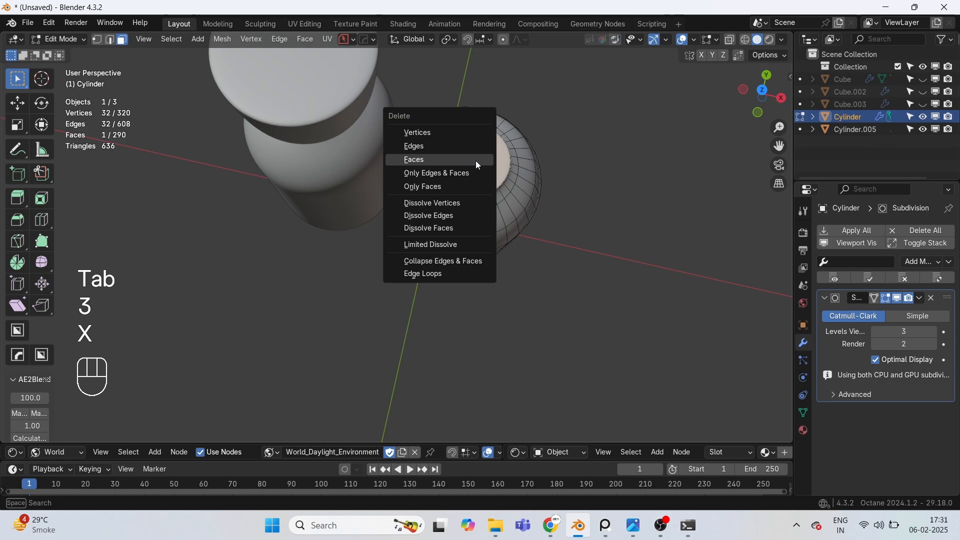
click(475, 161)
Step: Select all faces of the bottle and extrude them inward along their normals by about 0.05 m to give the wall thickness
middle_drag(475, 161, 320, 283)
key(a)
scroll(321, 282, up, 2)
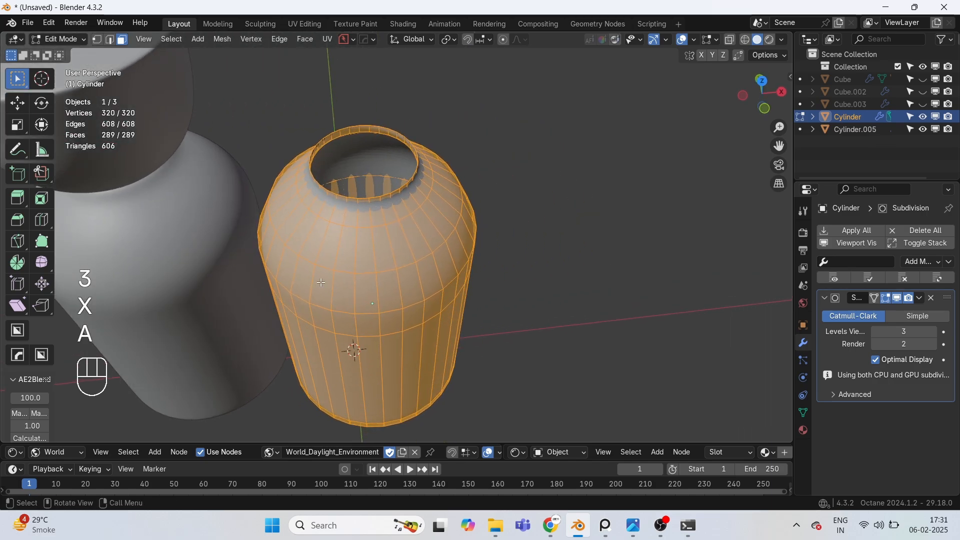
scroll(573, 202, up, 2)
shift+middle_drag(574, 199, 579, 234)
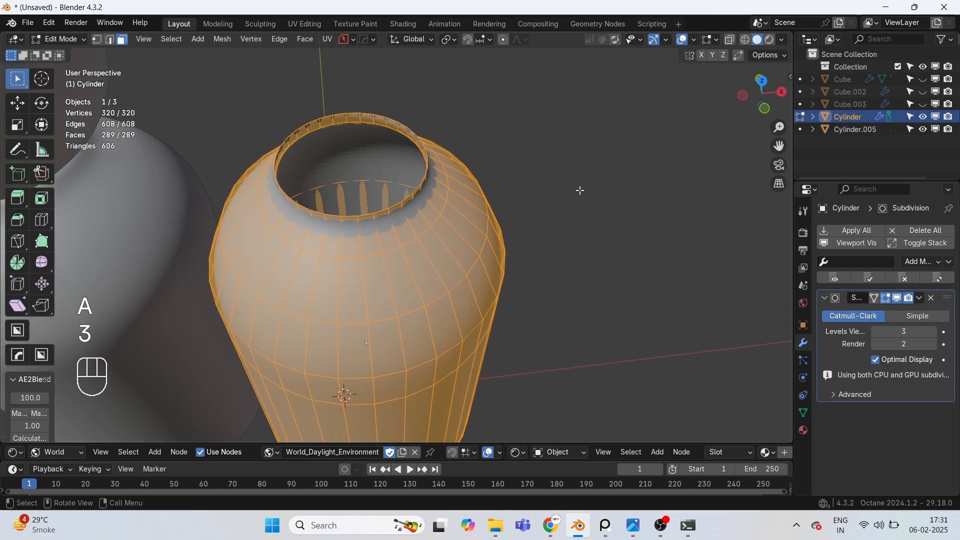
right_click(597, 139)
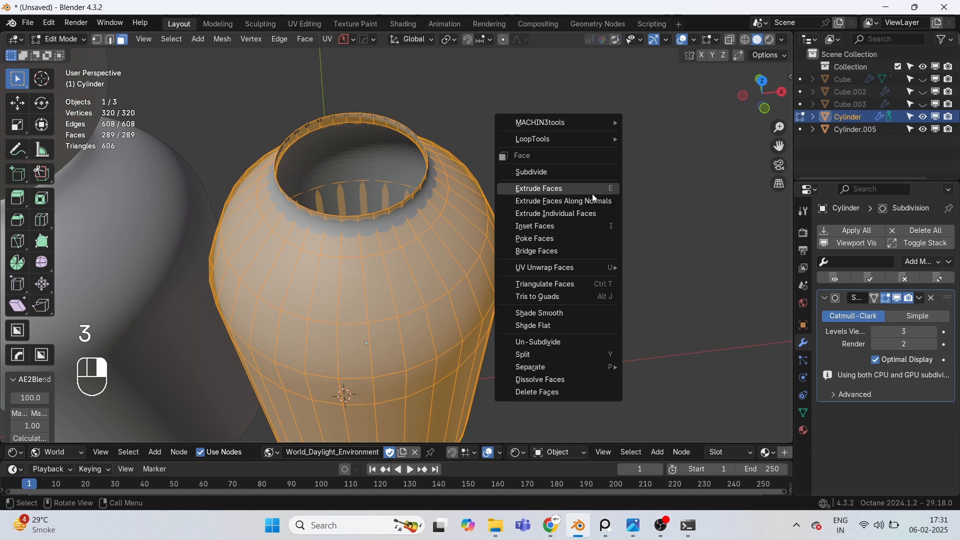
click(602, 202)
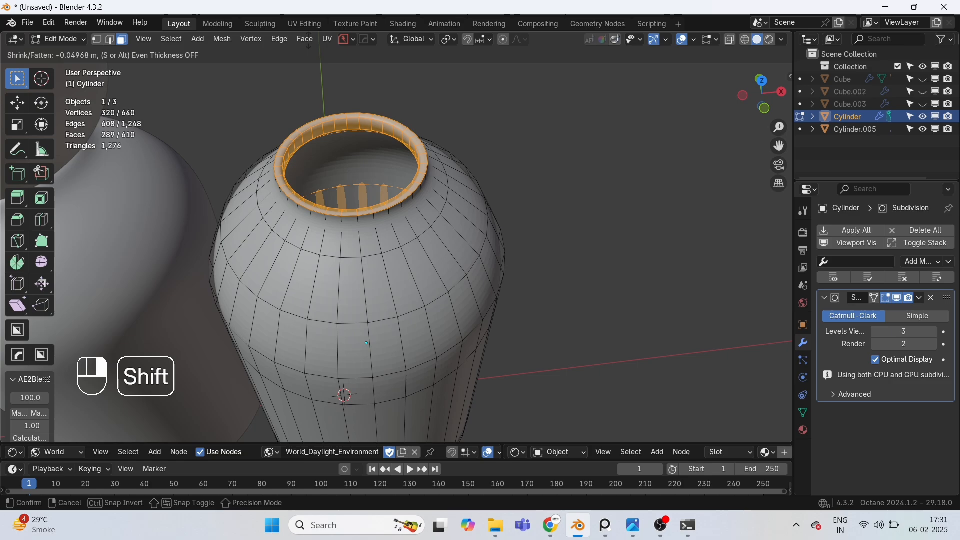
click(356, 364)
Step: Isolate the bottle's inner bottom faces in front wireframe view and raise them along Z to thicken the base like the reference
scroll(356, 350, down, 5)
middle_drag(356, 330, 384, 165)
scroll(385, 200, up, 4)
middle_drag(410, 255, 420, 332)
key(KP_1)
key(z)
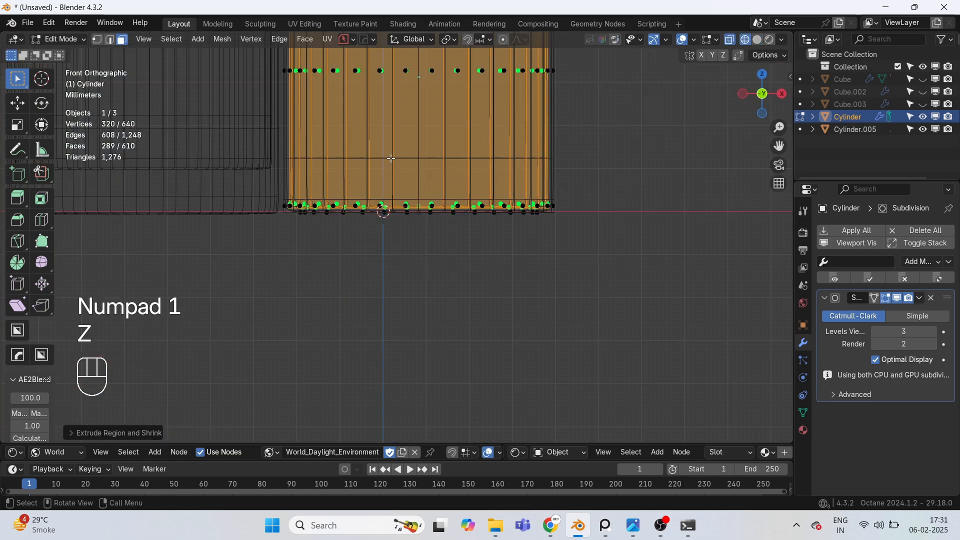
shift+middle_drag(352, 287, 484, 282)
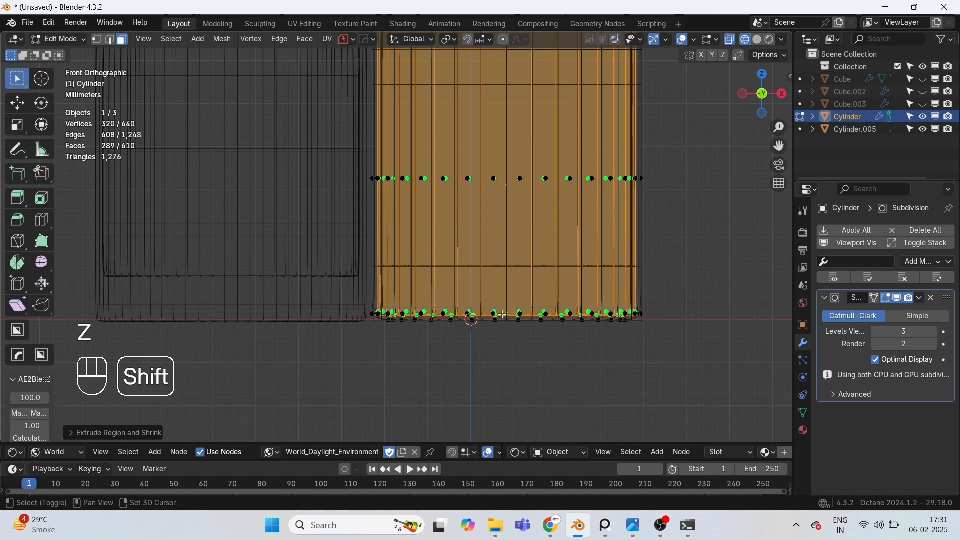
shift+middle_drag(502, 314, 405, 384)
scroll(406, 385, down, 4)
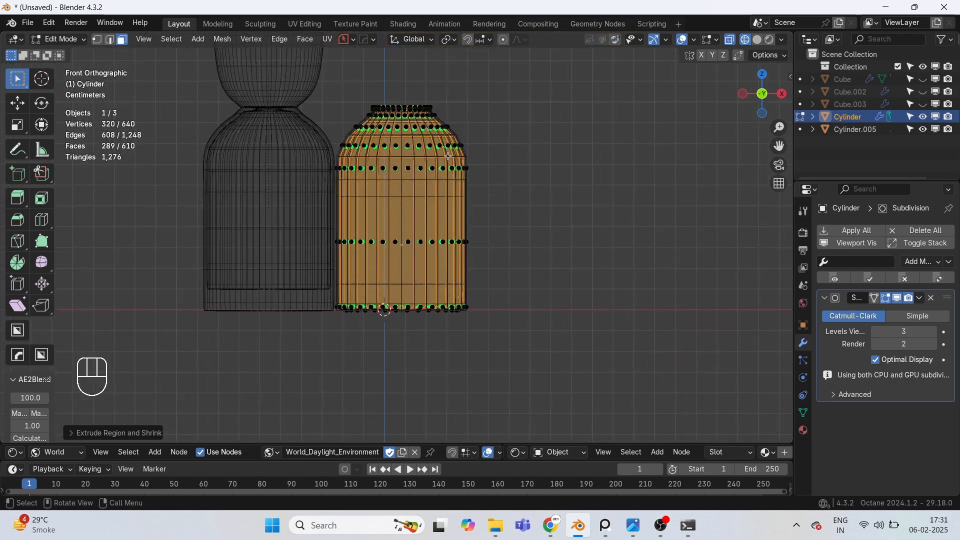
mouse_move(355, 106)
middle_down()
mouse_move(536, 120)
mouse_move(276, 152)
middle_up()
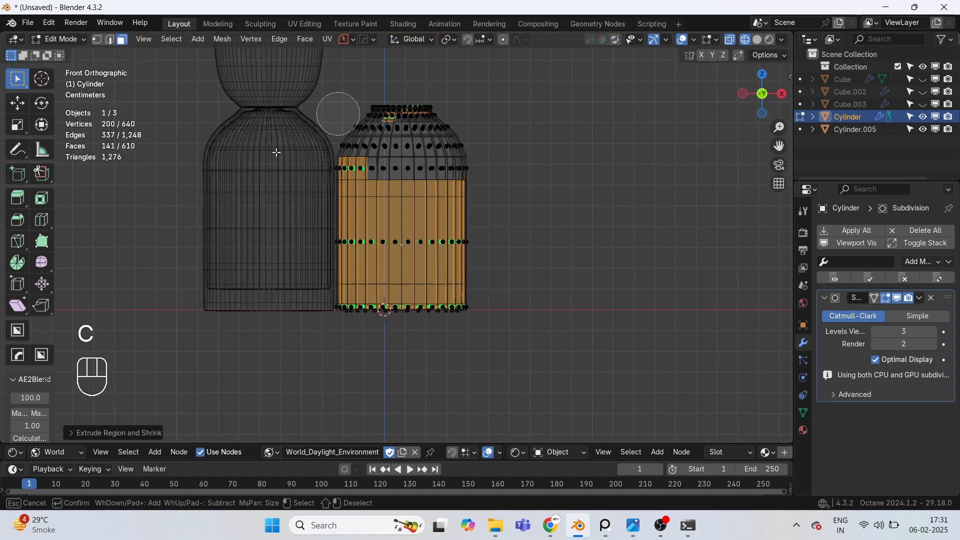
mouse_move(438, 98)
middle_down()
mouse_move(533, 122)
mouse_move(496, 204)
middle_up()
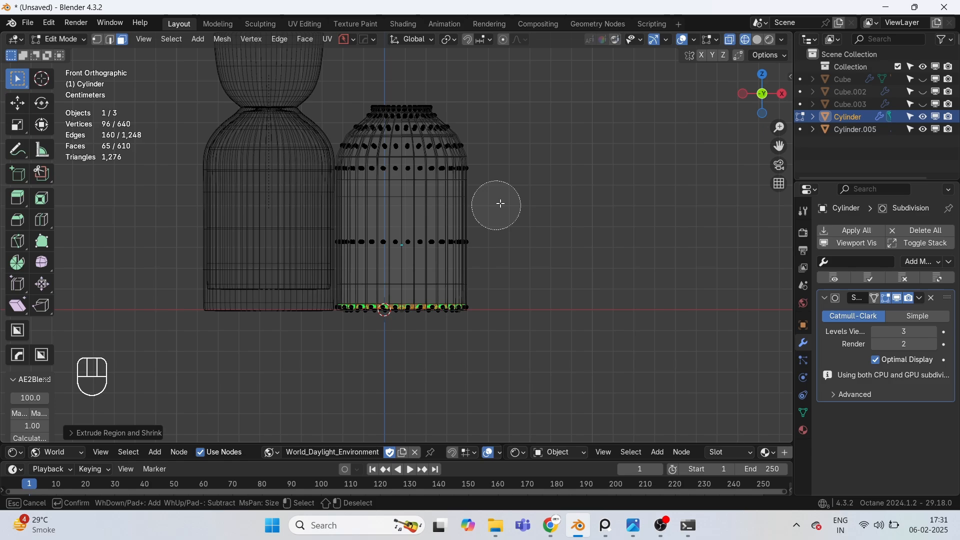
key(Escape)
scroll(418, 299, up, 3)
scroll(508, 420, up, 1)
shift+middle_drag(514, 425, 625, 347)
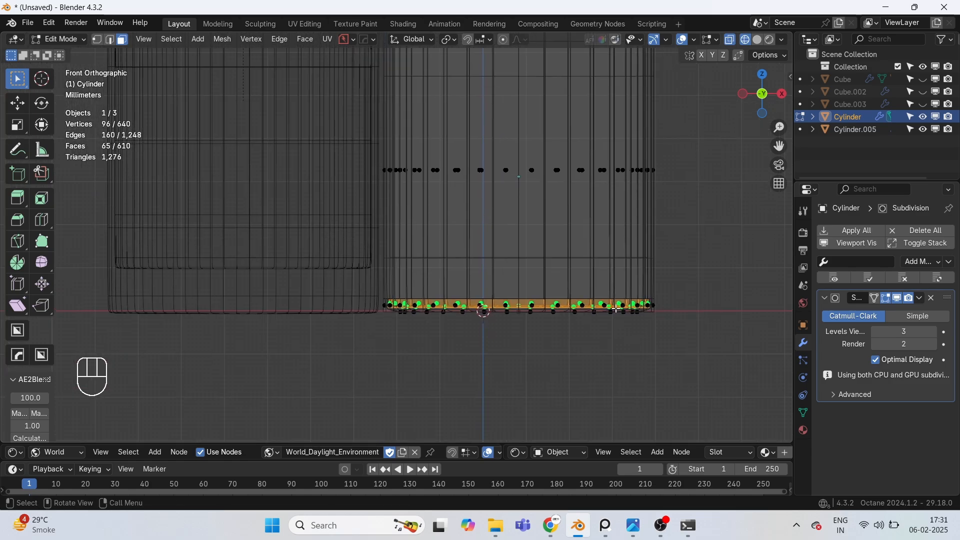
scroll(625, 345, up, 1)
key(g)
key(z)
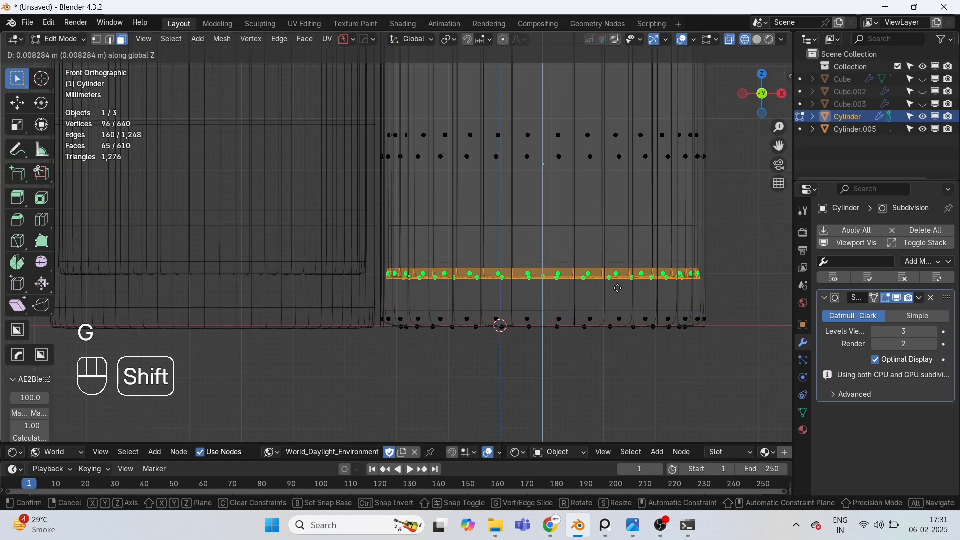
click(612, 219)
Step: Leave mesh editing and compare the new bottle with the reference bottle in solid and wireframe shading
key(Tab)
scroll(533, 247, down, 6)
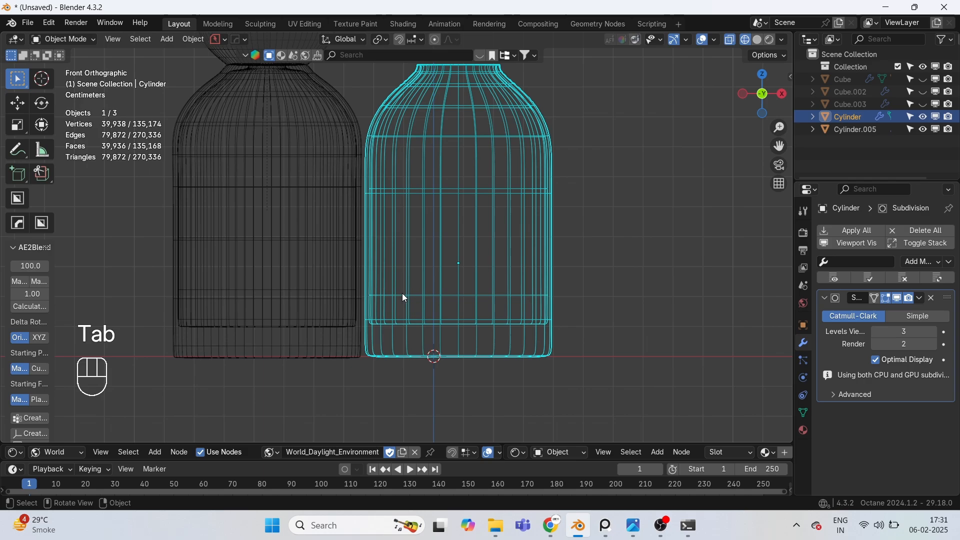
key(z)
click(629, 207)
scroll(132, 238, up, 1)
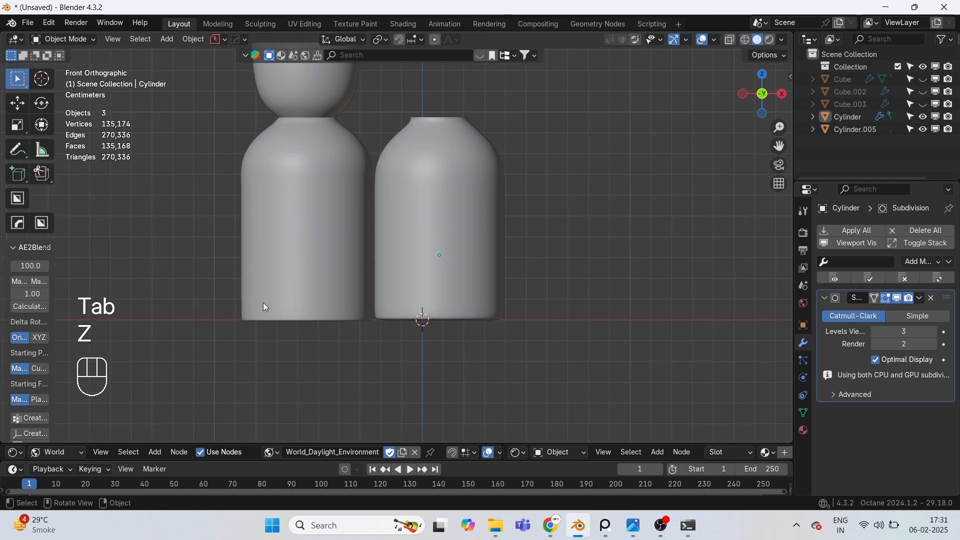
key(z)
shift+middle_drag(285, 198, 286, 272)
key(z)
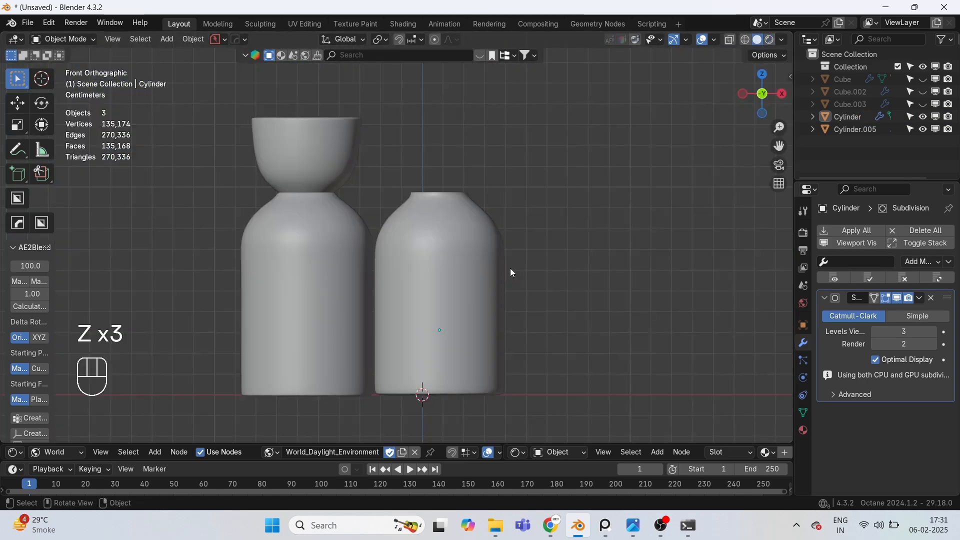
key(z)
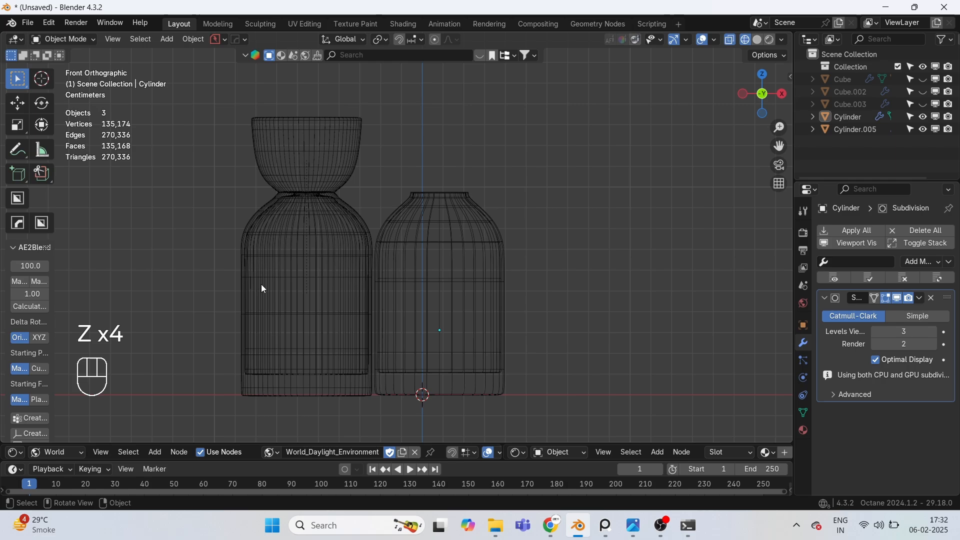
Step: Show the hidden box parts to check them against the bottles, hide them again and return to solid shading
scroll(261, 284, down, 5)
key(alt+h)
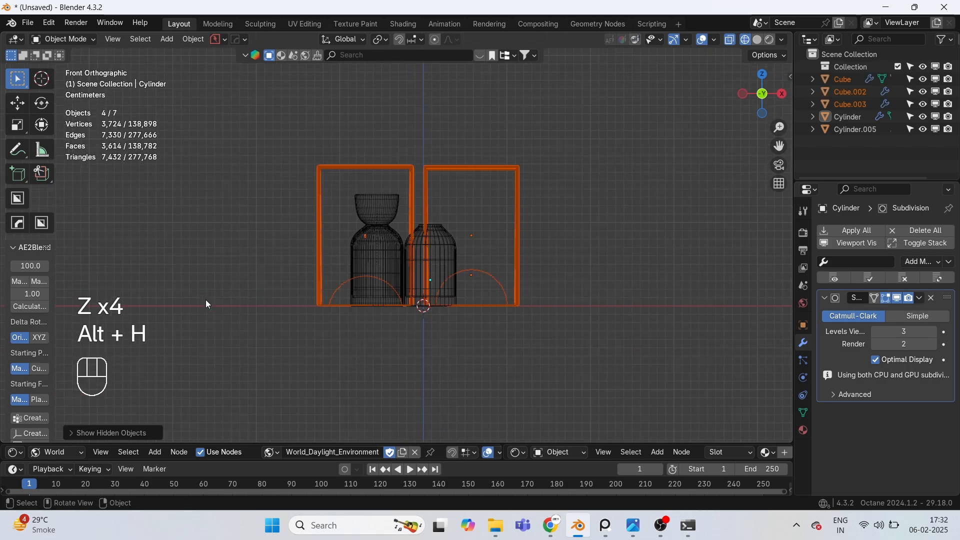
key(h)
scroll(429, 251, up, 4)
key(z)
scroll(523, 198, up, 2)
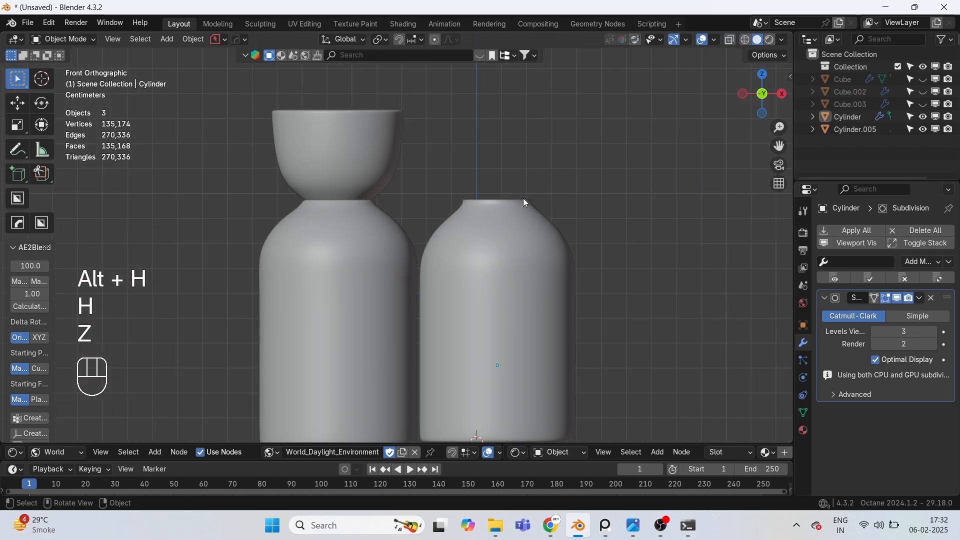
Step: Add a mesh cylinder for the cap and flatten it along Z
scroll(522, 199, up, 2)
scroll(482, 170, up, 1)
shift+scroll(482, 168, up, 1)
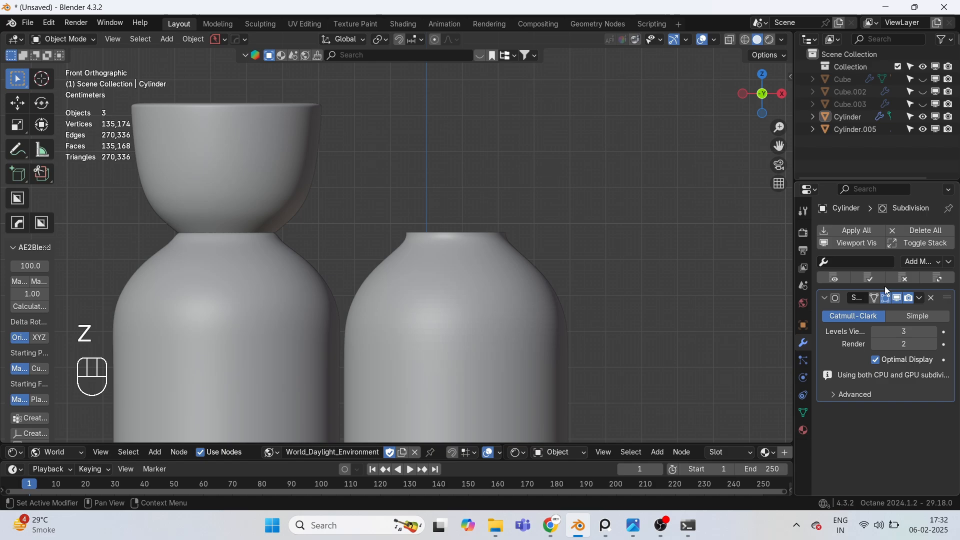
key(shift+a)
mouse_move(433, 139)
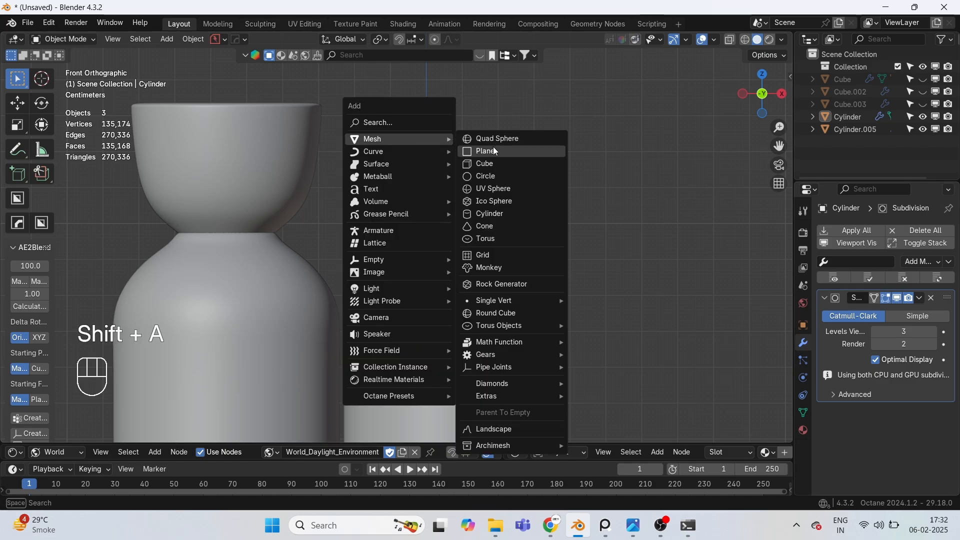
click(484, 214)
scroll(435, 215, down, 4)
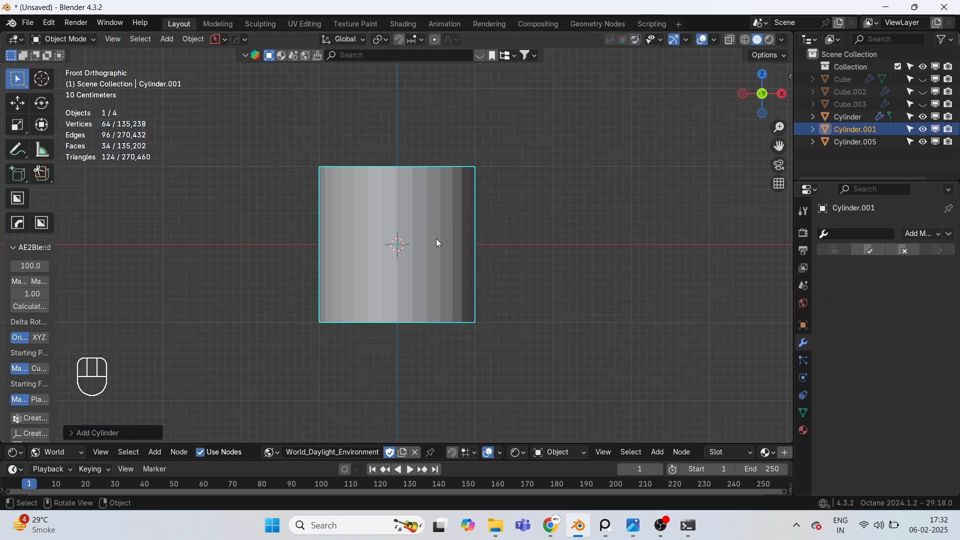
key(s)
key(z)
key(z)
key(z)
Step: Scale the flat cylinder down uniformly and move it up near the reference bottle's cap
key(s)
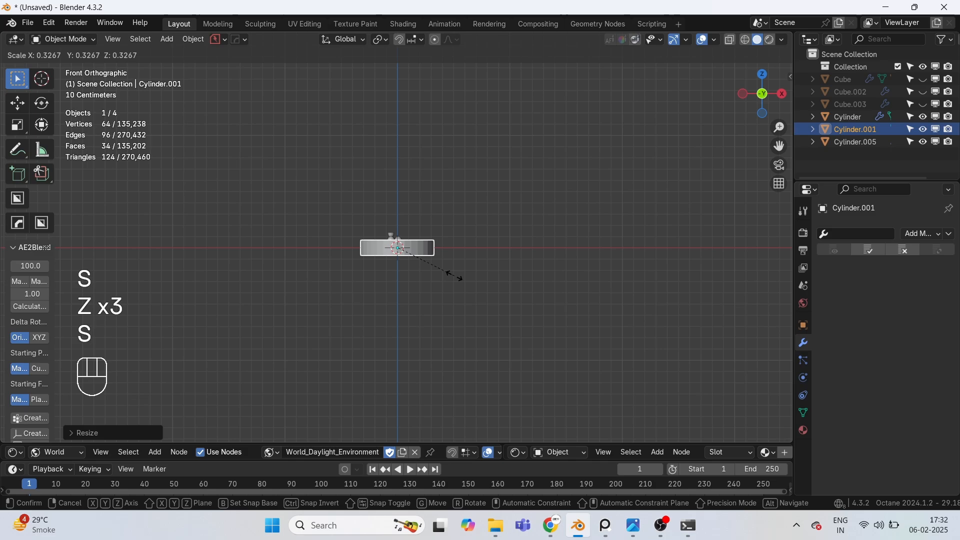
key(s)
key(s)
key(f)
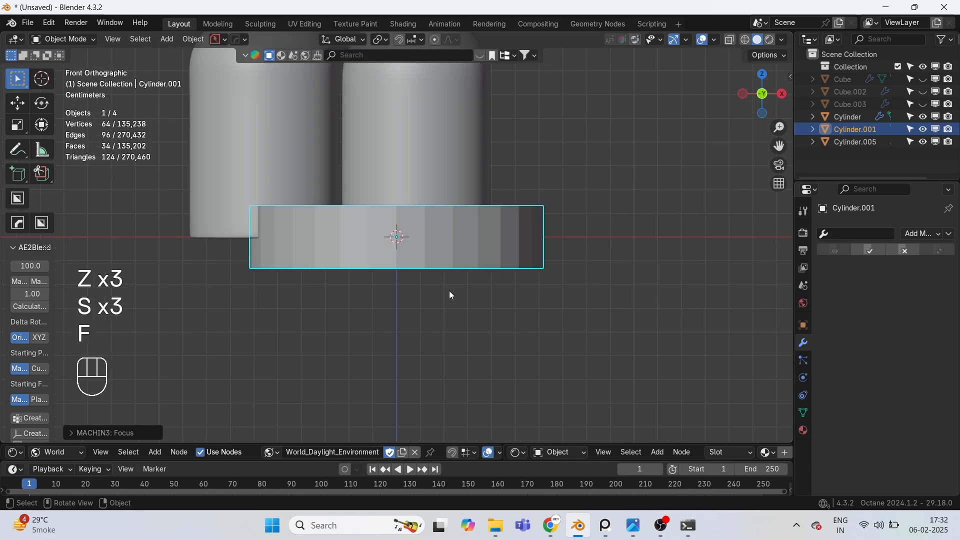
shift+middle_drag(449, 290, 516, 411)
key(g)
click(399, 152)
Step: Scale the cylinder to roughly the reference cap's width and move it up against the cap's top rim
scroll(398, 148, up, 1)
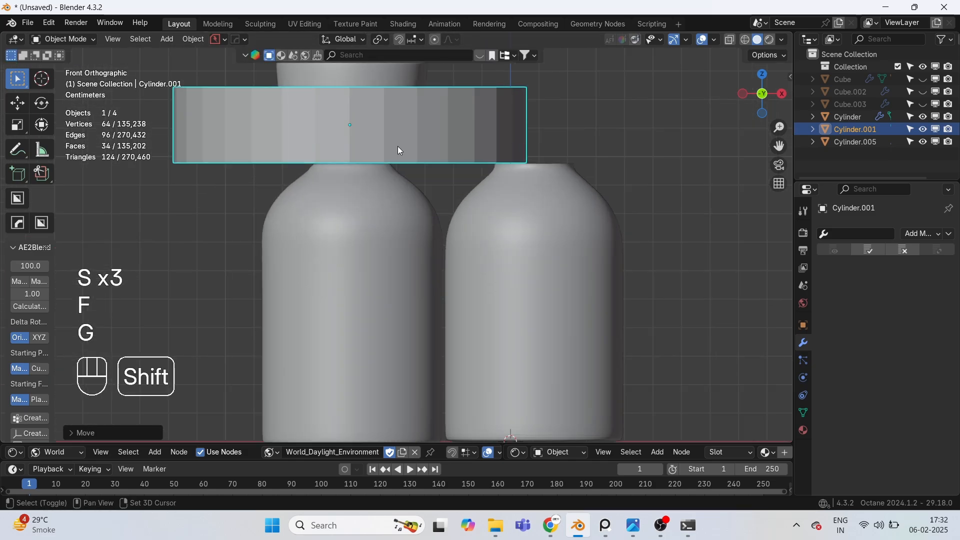
shift+middle_drag(398, 146, 549, 401)
scroll(551, 400, up, 2)
key(s)
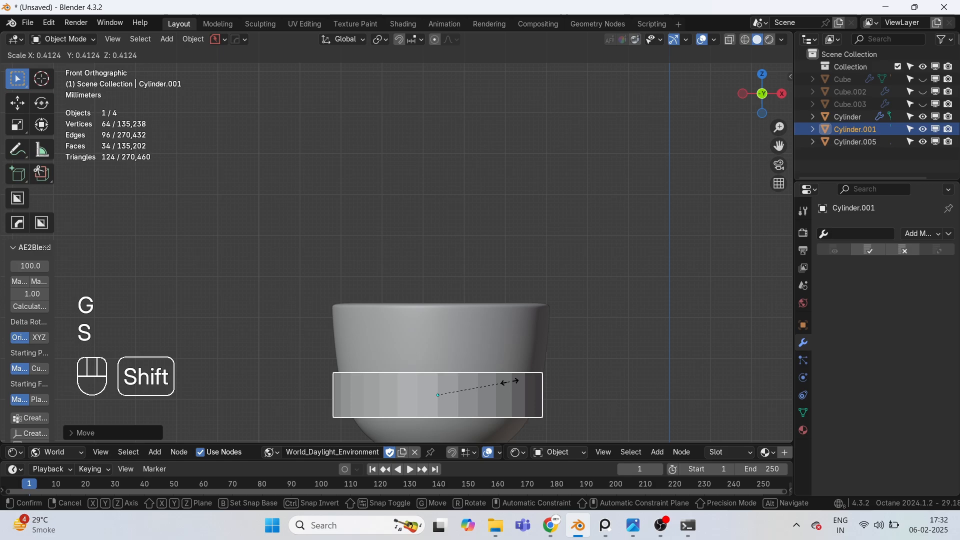
click(523, 386)
key(g)
click(537, 308)
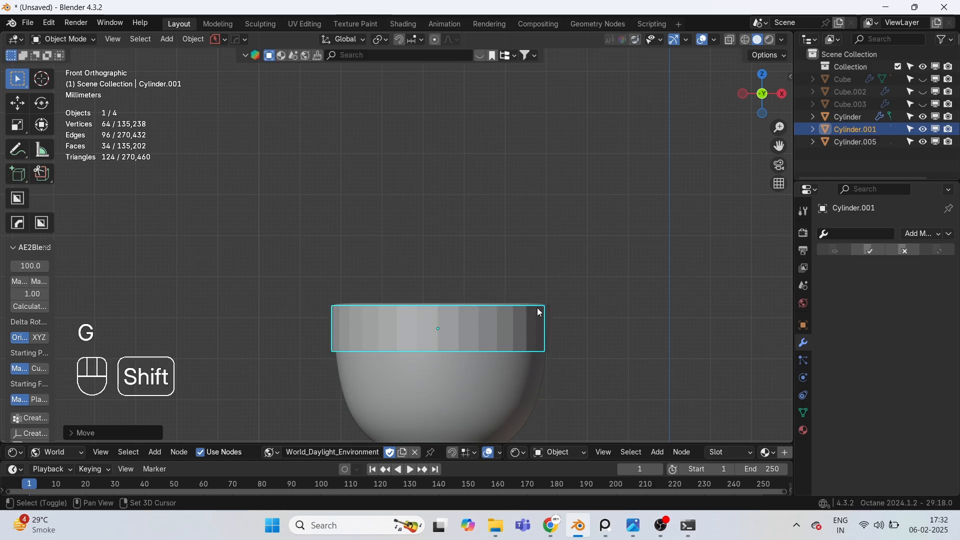
Step: Centre the cylinder on the reference cap along X and fine-tune its scale to match the rim
scroll(537, 307, up, 2)
shift+middle_drag(536, 307, 490, 276)
key(g)
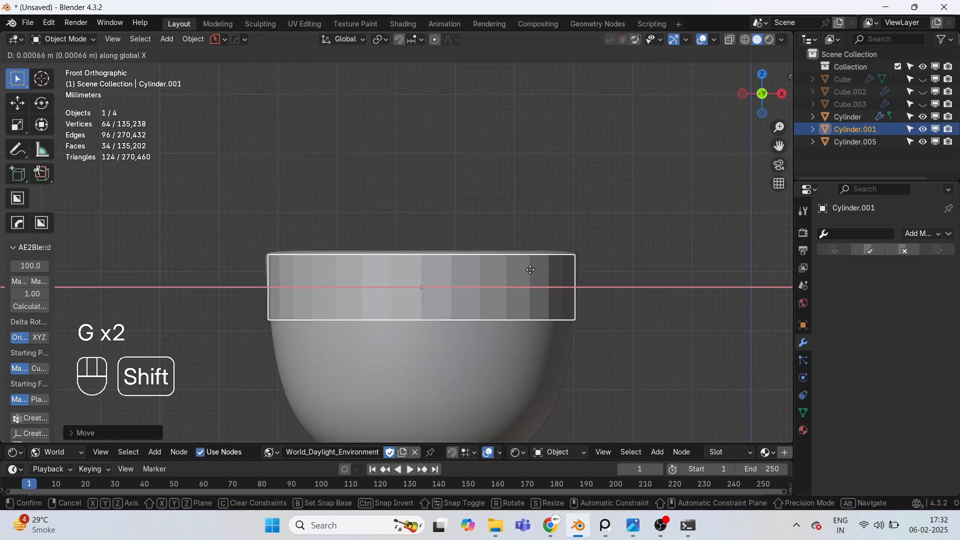
click(535, 271)
key(s)
click(575, 310)
Step: Move the cylinder along X from the reference cap to above the new bottle's neck
scroll(575, 310, down, 1)
shift+middle_drag(575, 310, 386, 231)
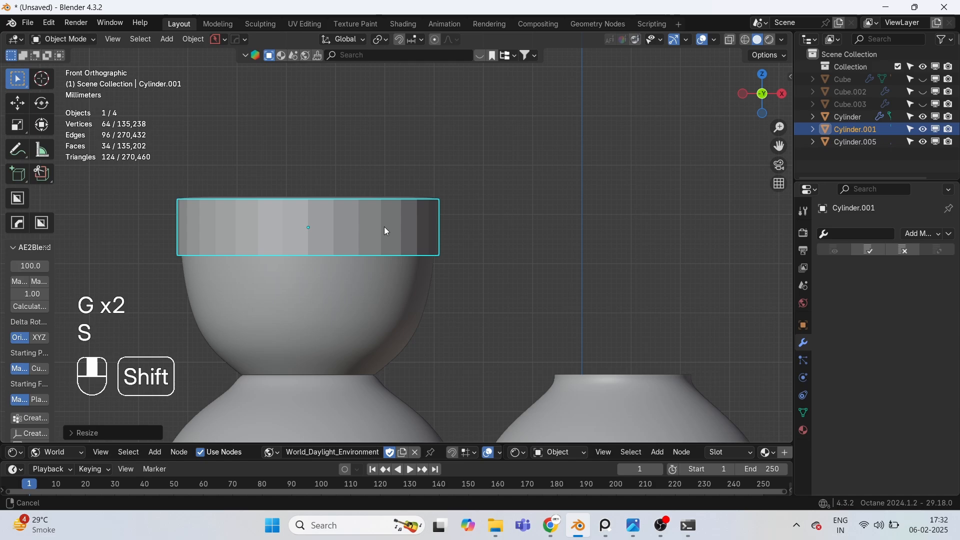
scroll(386, 231, down, 2)
key(g)
key(x)
click(581, 266)
scroll(581, 266, up, 2)
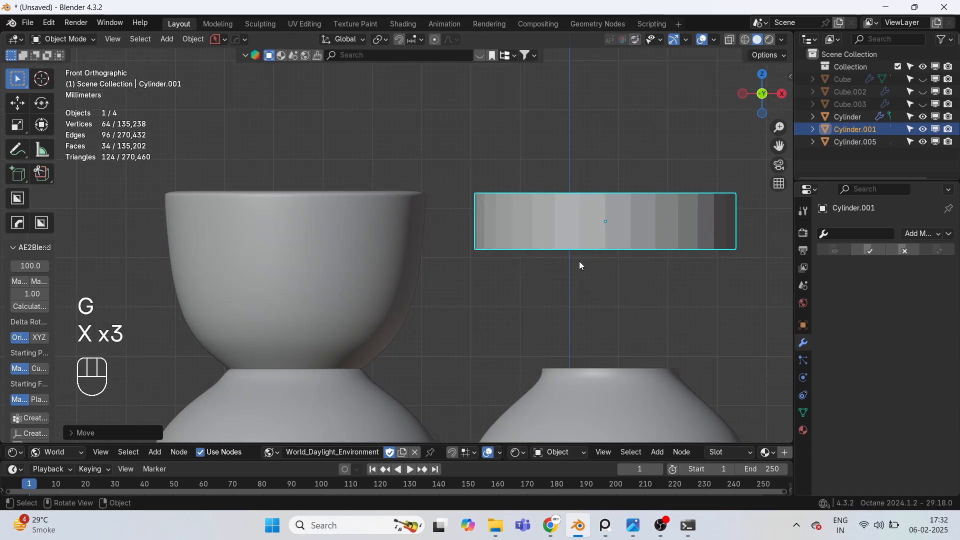
Step: Extrude the cylinder's bottom vertex ring down along Z and scale it slightly inward to follow the reference cap's side
shift+middle_drag(580, 262, 527, 246)
key(Tab)
key(1)
key(z)
drag(369, 197, 733, 280)
shift+middle_drag(703, 267, 688, 239)
key(e)
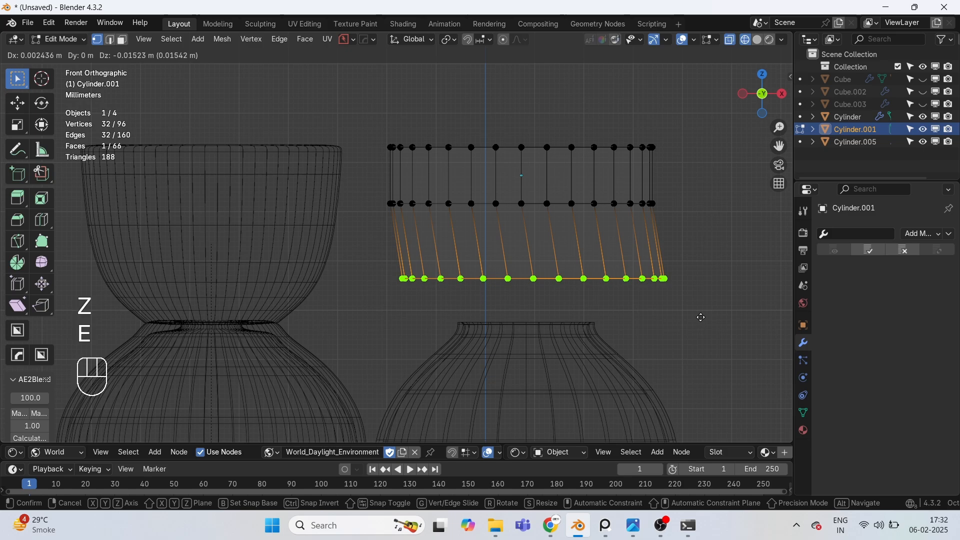
key(z)
click(686, 292)
key(s)
click(679, 291)
Step: Extrude a second section down from the cap's bottom ring and scale it inward to about 0.9
key(s)
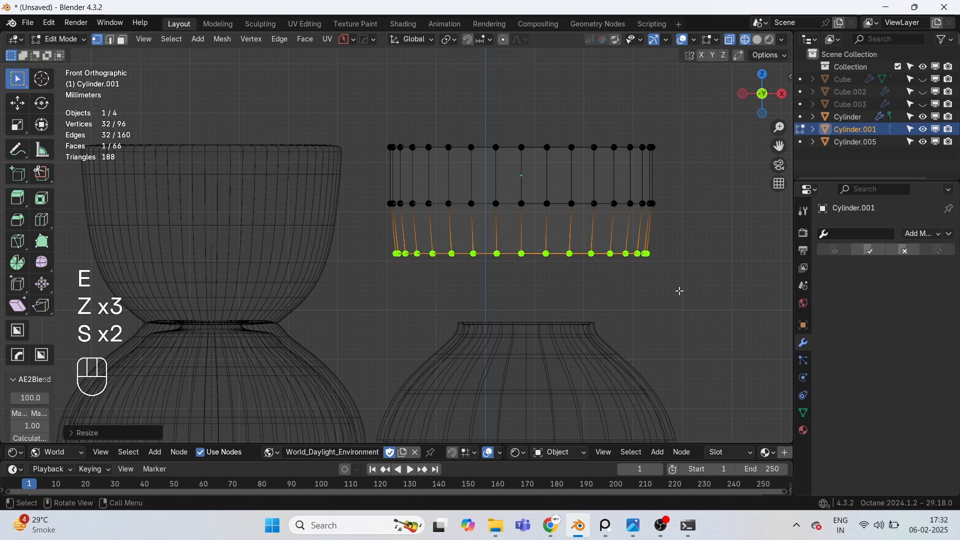
key(e)
click(656, 324)
key(s)
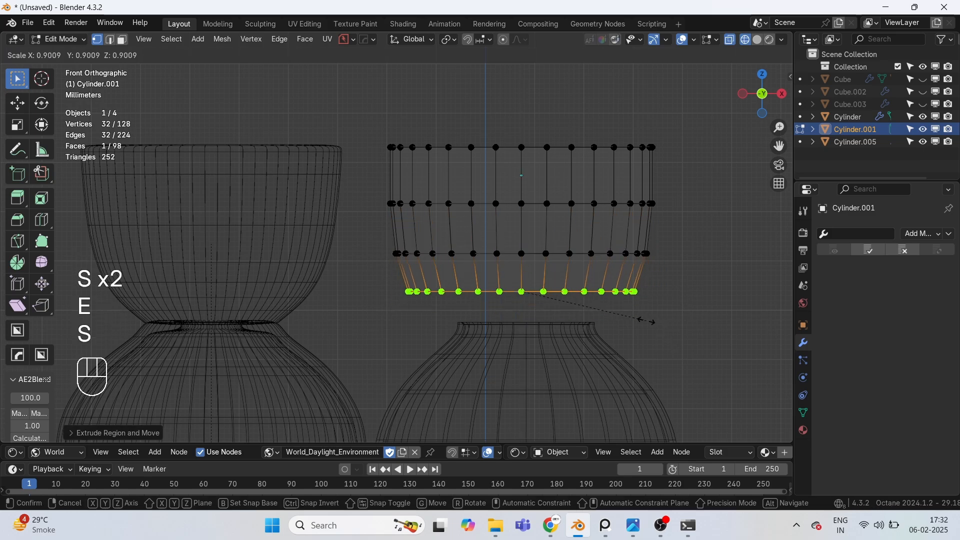
click(644, 321)
Step: Extrude a third section down along Z to the bottle's neck and scale its ring inward to about 0.8
key(e)
key(z)
key(z)
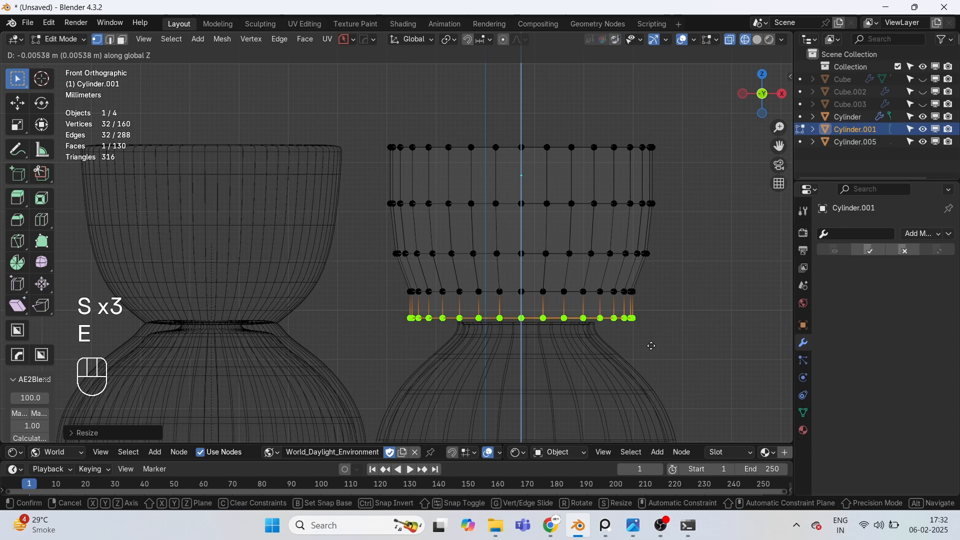
click(651, 346)
key(s)
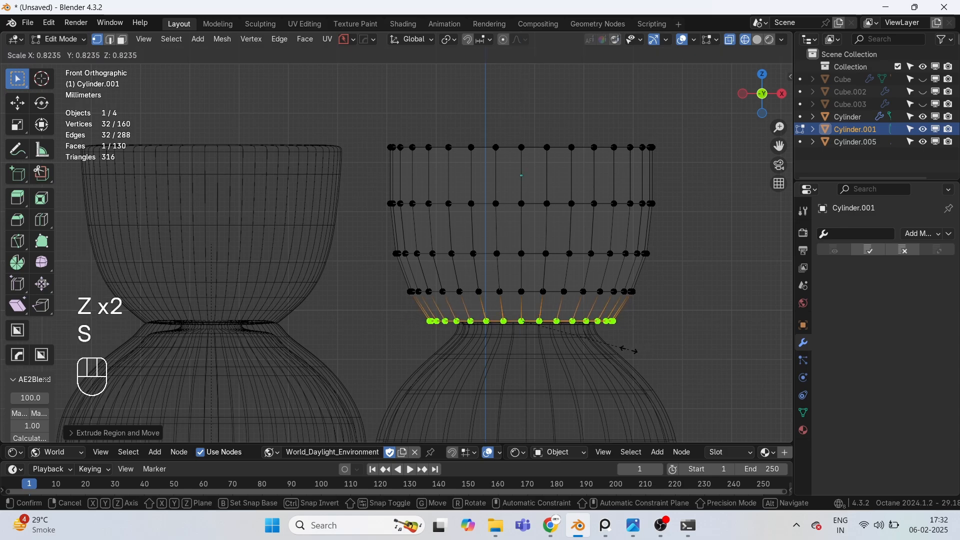
click(620, 353)
Step: Centre the cap over the bottle's neck in solid shading and add a level 3 Subdivision modifier to it
key(Tab)
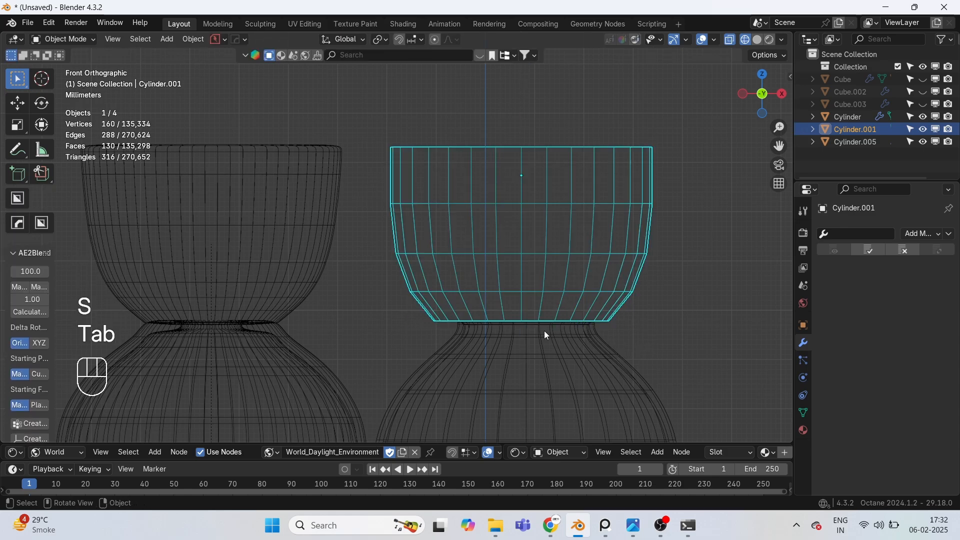
key(shift+z)
key(g)
click(662, 232)
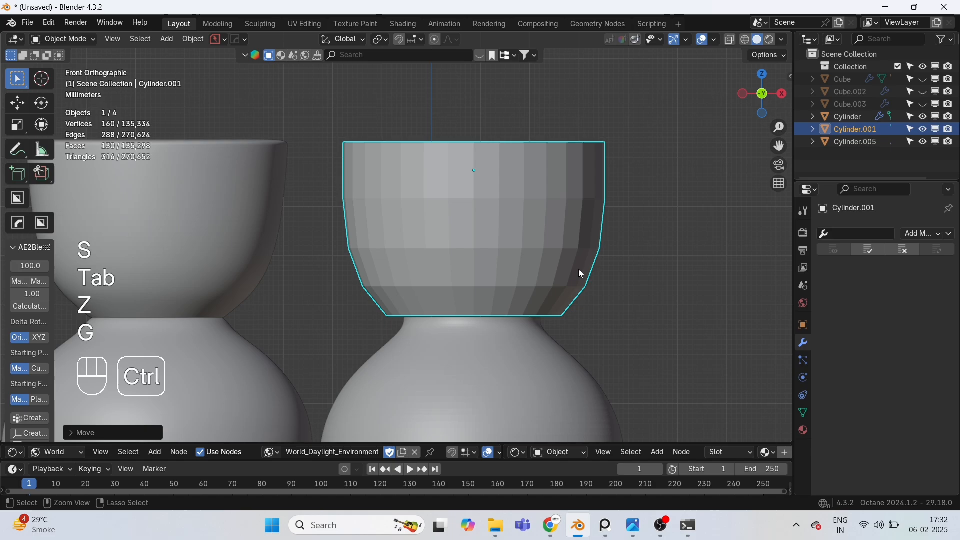
key(ctrl+3)
Step: Scale the cap's bottom vertex ring further inward to match the width of the bottle's neck
key(Tab)
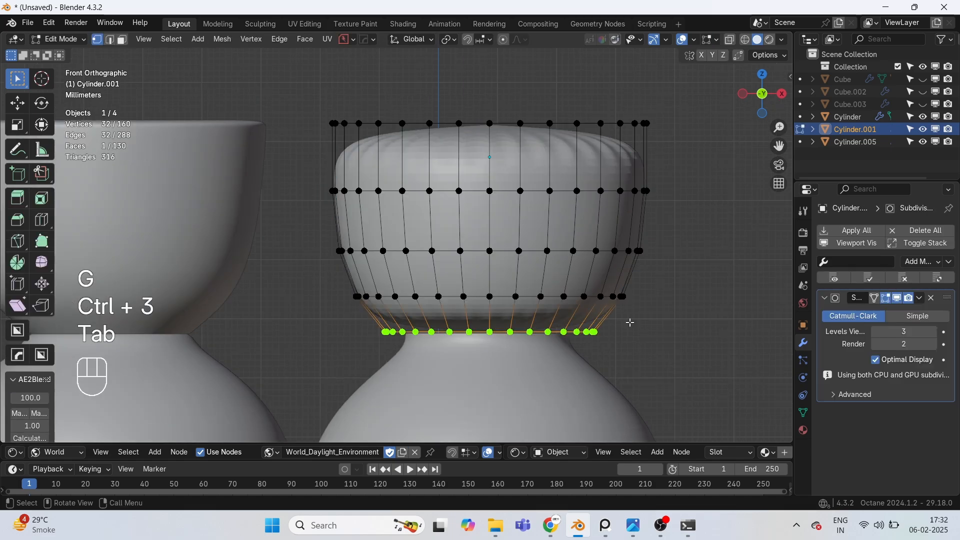
key(s)
click(625, 344)
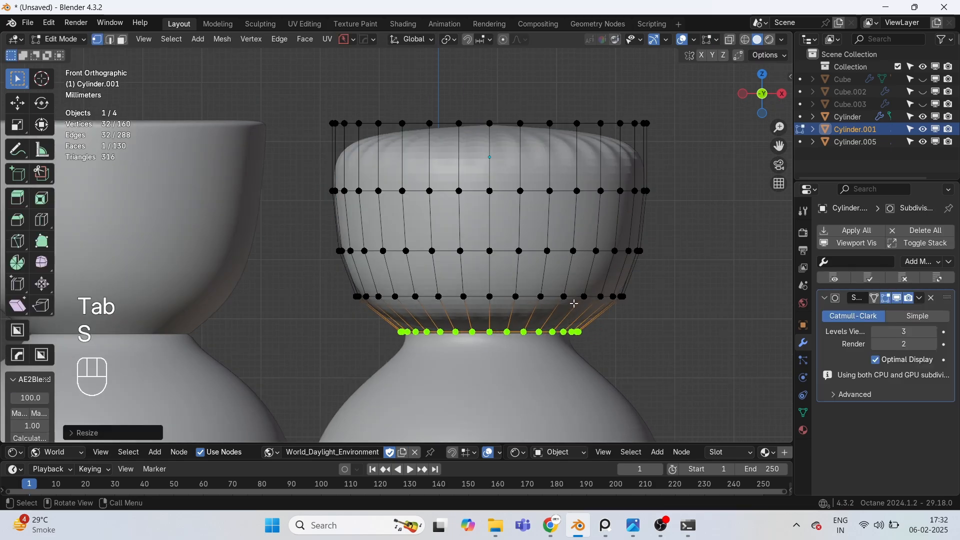
Step: Set the edge crease of the cap's bottom ring to 1
key(shift+e)
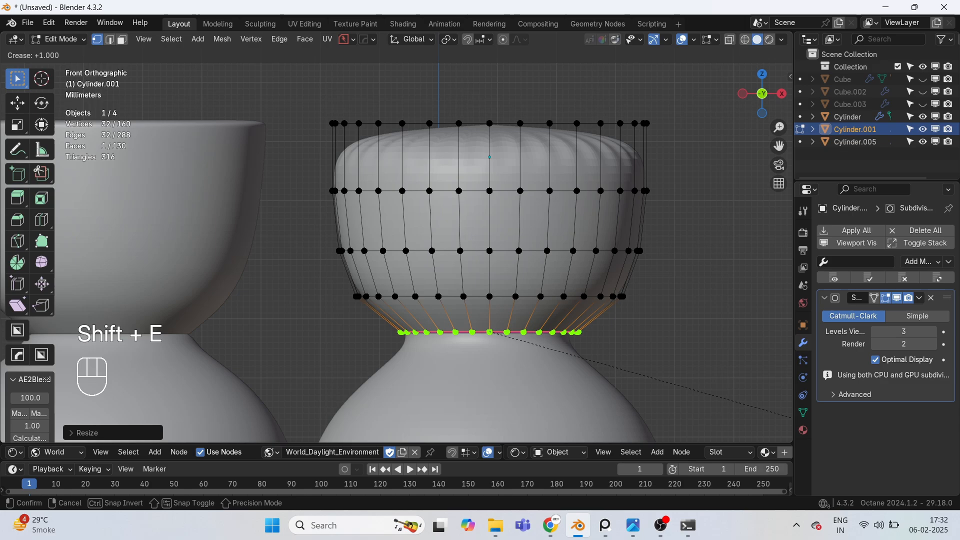
click(507, 336)
key(Tab)
key(Tab)
key(Tab)
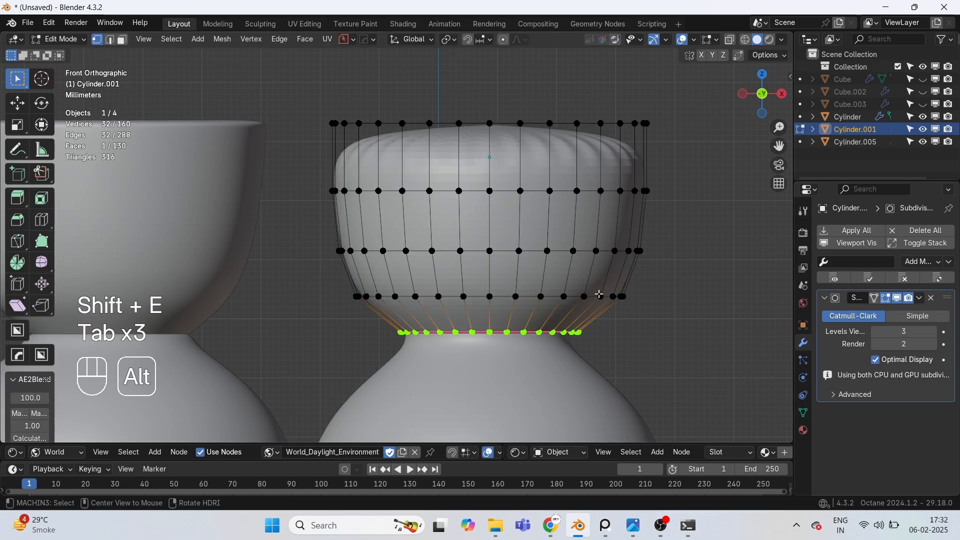
Step: Scale the two edge loops above the cap's creased bottom ring slightly inward
alt+click(605, 293)
key(s)
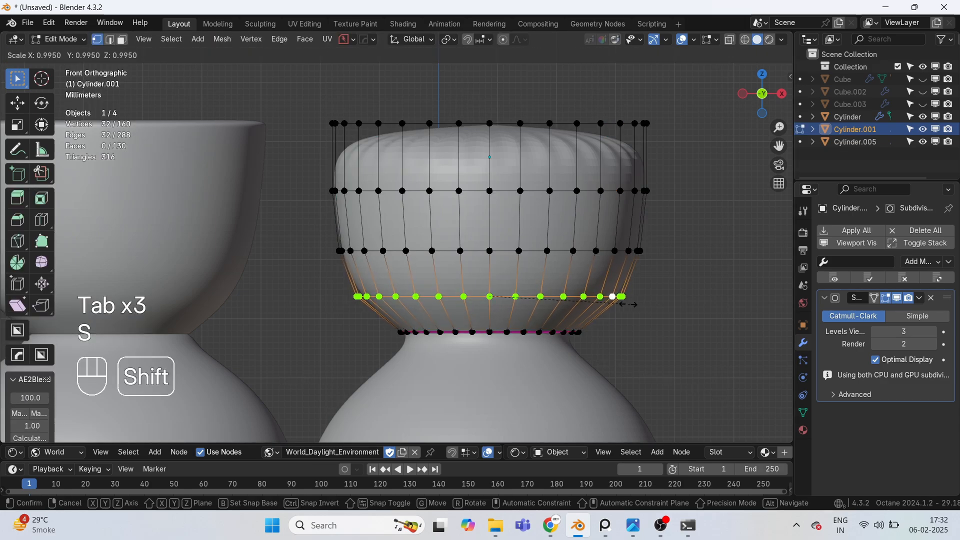
click(609, 304)
alt+click(610, 251)
key(s)
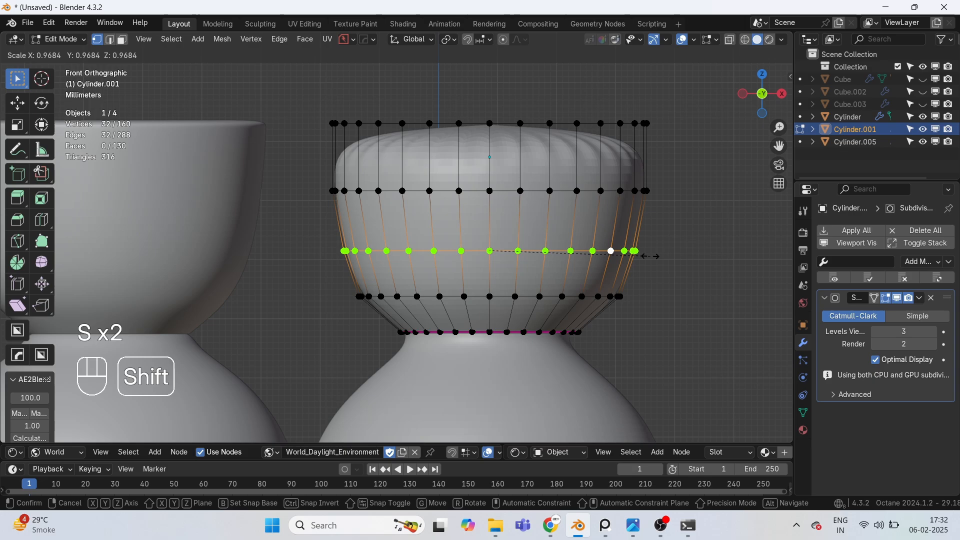
click(675, 258)
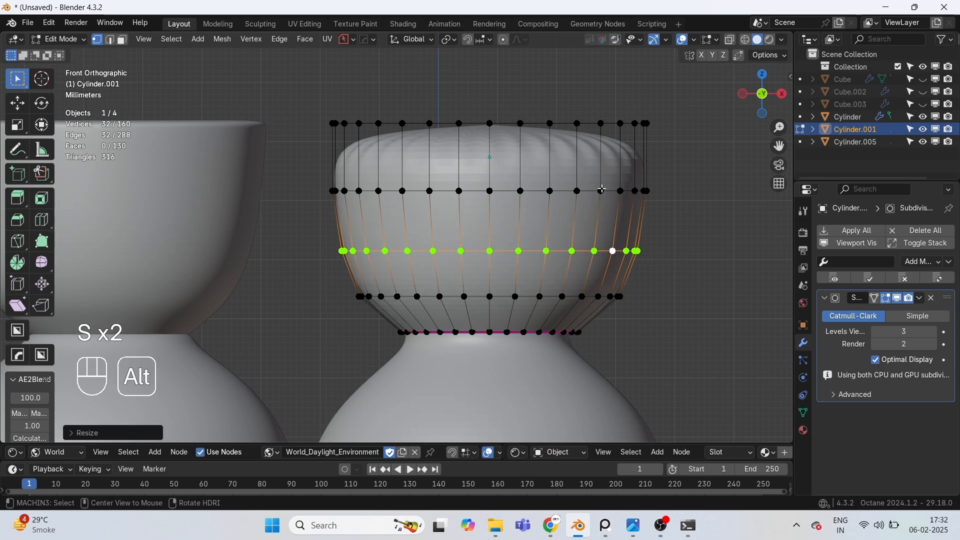
Step: Add an edge loop just below the cap's top rim and inset the top face
key(ctrl+r)
click(604, 155)
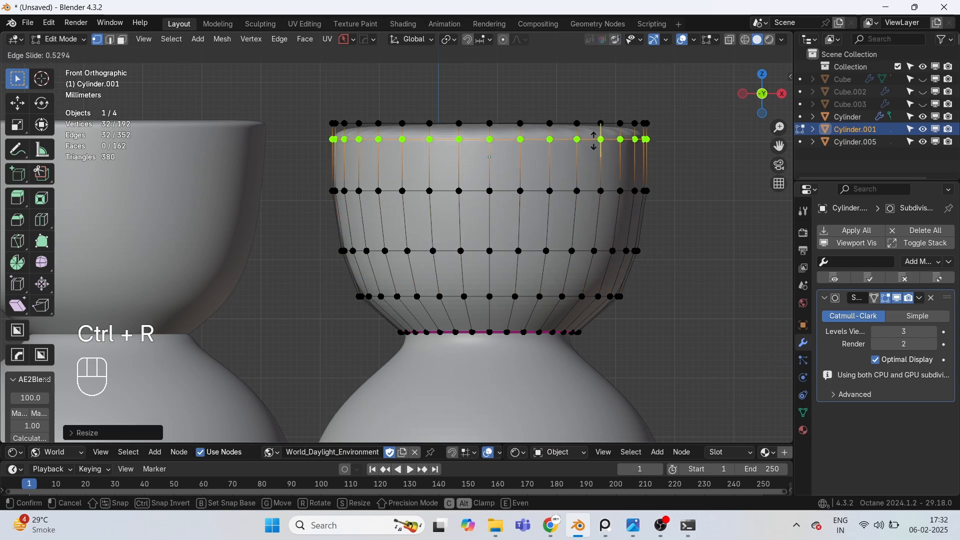
click(544, 147)
middle_drag(544, 147, 533, 132)
key(3)
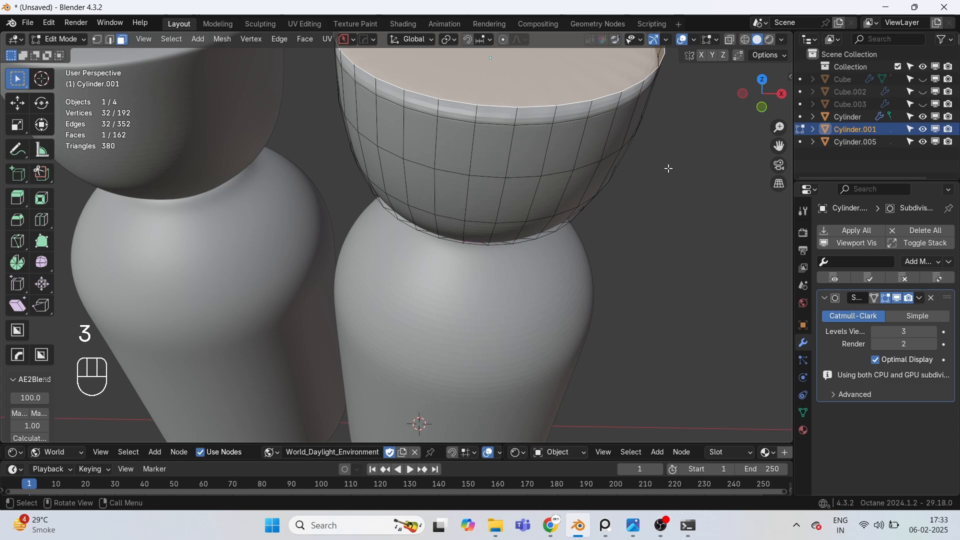
key(i)
key(Tab)
key(KP_1)
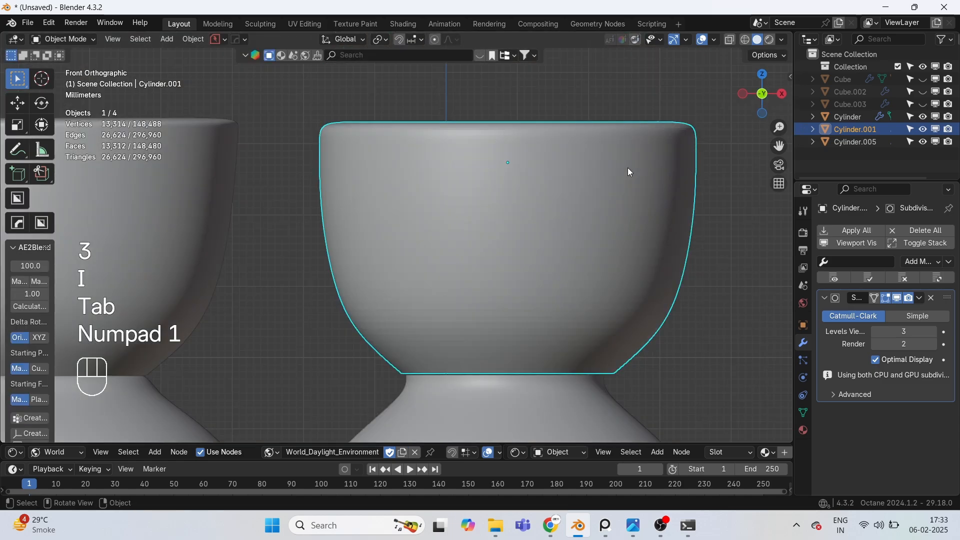
Step: Move the cap along X to centre it over the bottle's neck
scroll(628, 168, down, 3)
scroll(628, 168, up, 2)
shift+middle_drag(584, 272, 585, 209)
key(g)
key(x)
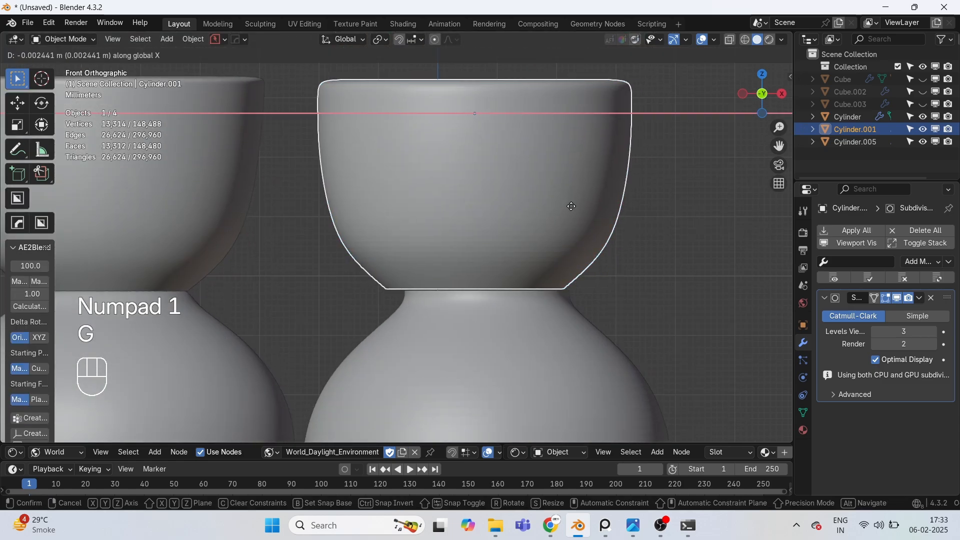
click(679, 239)
Step: Select the cap's bottom ring of vertices and scale it in to match the width of the bottle's neck
key(Tab)
key(1)
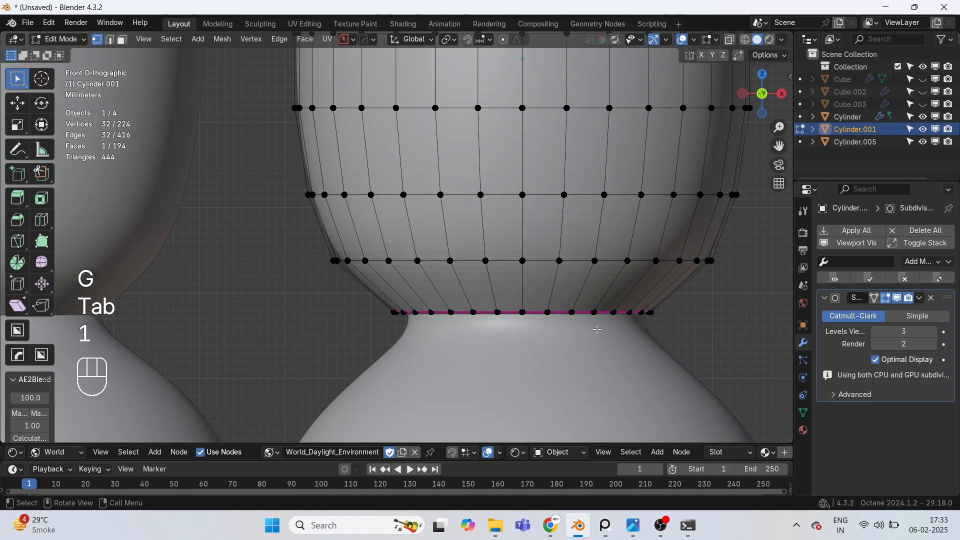
key(z)
drag(524, 366, 771, 397)
key(z)
key(s)
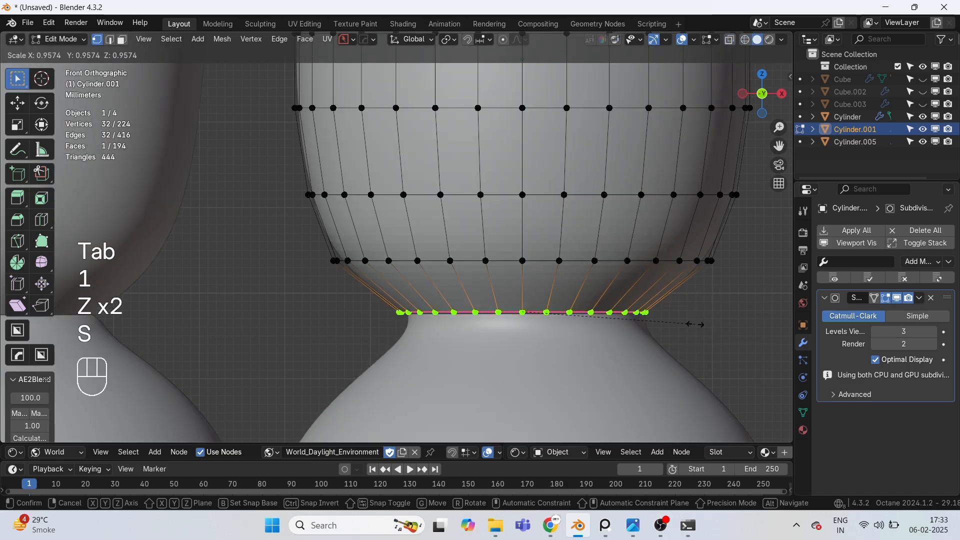
click(660, 344)
key(Tab)
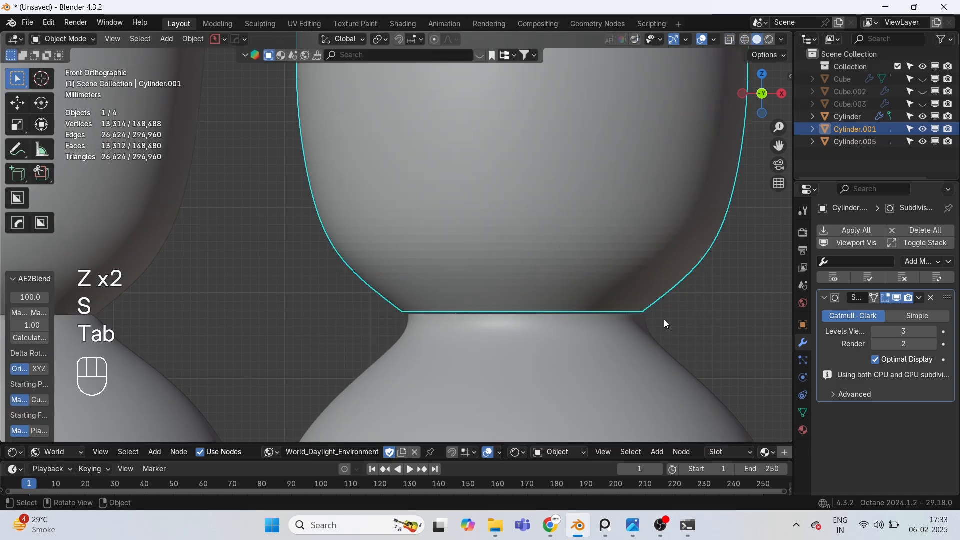
Step: Nudge the whole cap about 0.0006 m along X and slightly down onto the bottle's neck
shift+middle_drag(664, 319, 630, 303)
key(Tab)
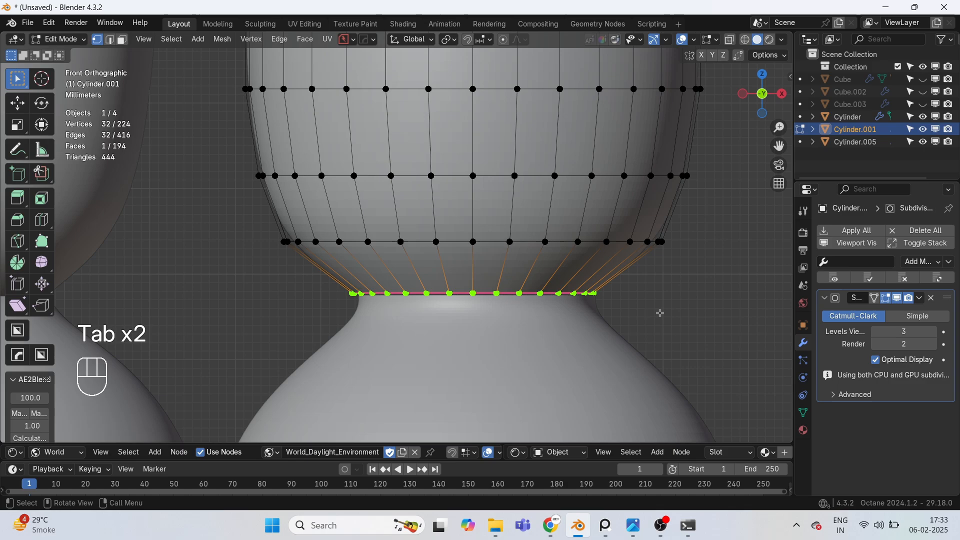
key(Tab)
key(g)
key(shift)
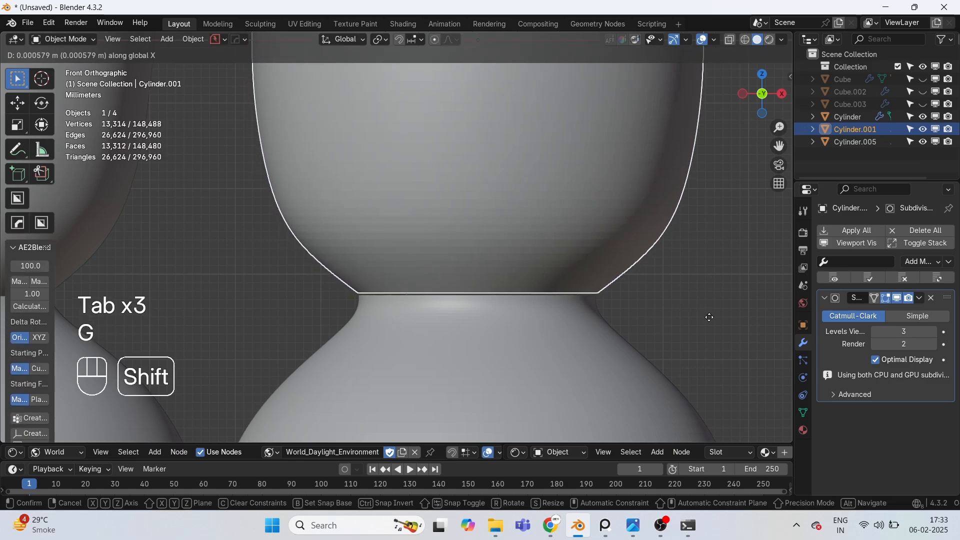
click(709, 317)
key(g)
shift+click(706, 330)
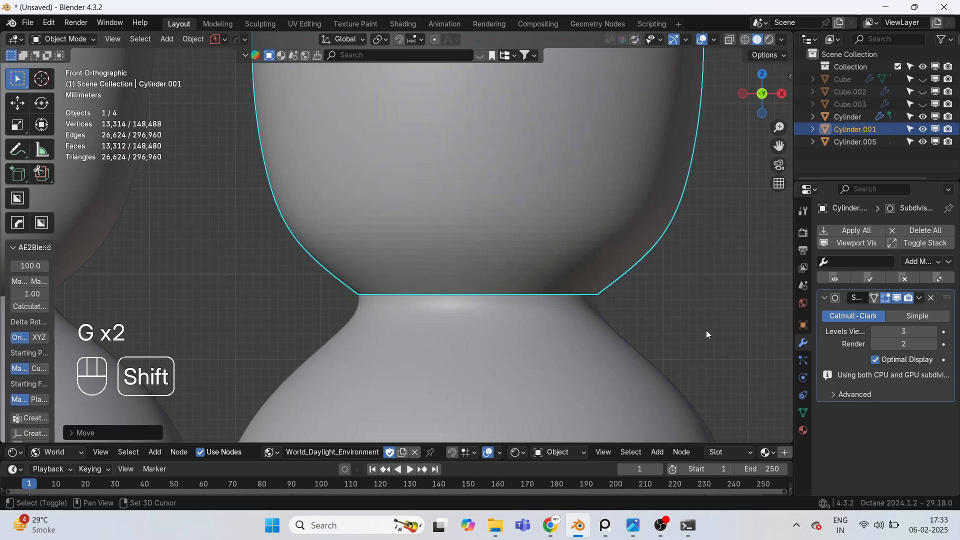
Step: Add an edge loop midway in the cap's lowest band and scale it slightly outward
key(Tab)
key(ctrl+r)
click(629, 281)
key(s)
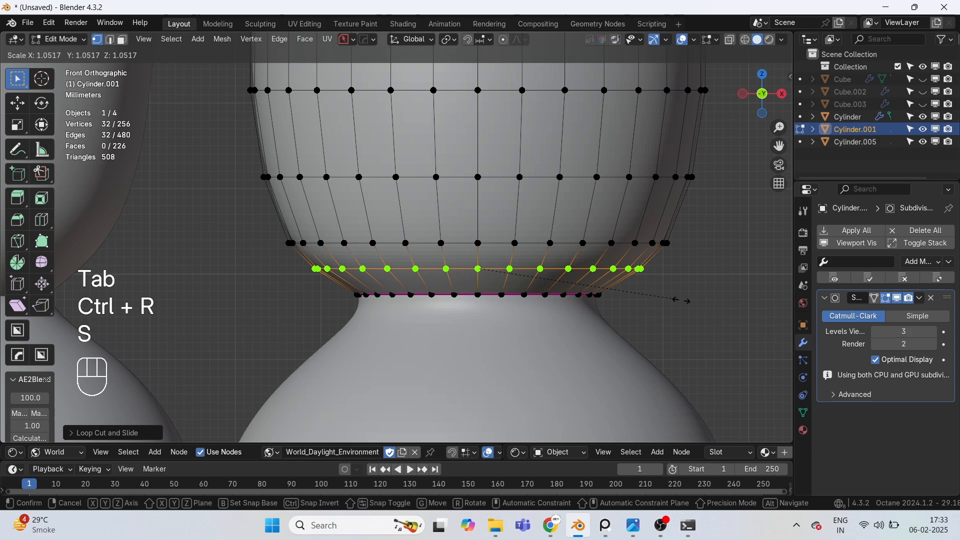
click(738, 323)
Step: Raise the edge loop above the new one along Z and widen it to round out the cap's lower curve
alt+click(682, 245)
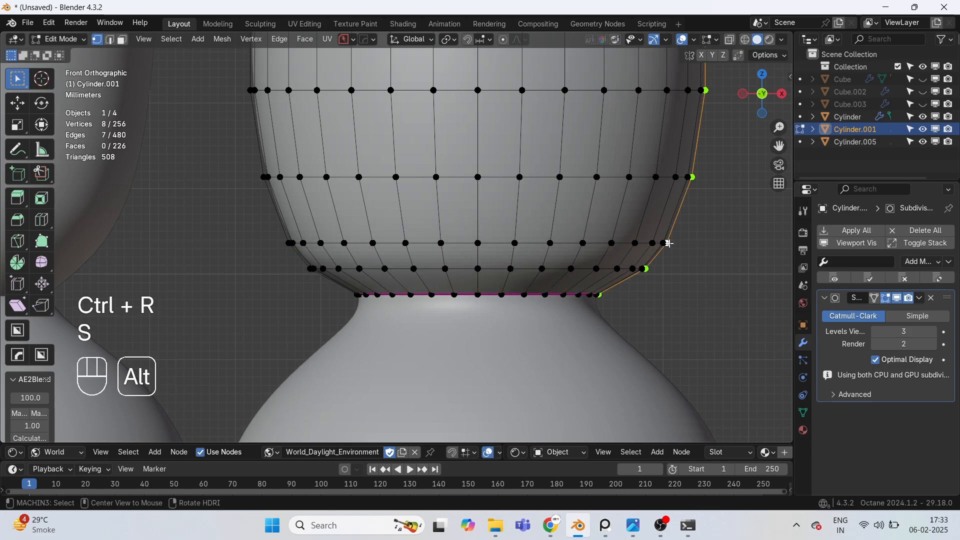
alt+click(687, 248)
key(g)
key(z)
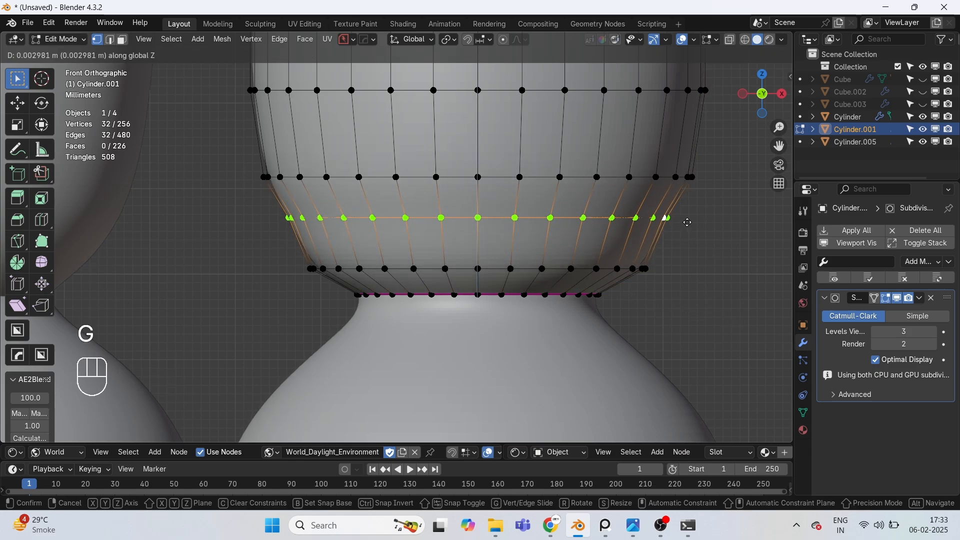
key(z)
key(z)
click(690, 223)
key(s)
key(s)
click(704, 240)
key(Tab)
scroll(625, 251, down, 5)
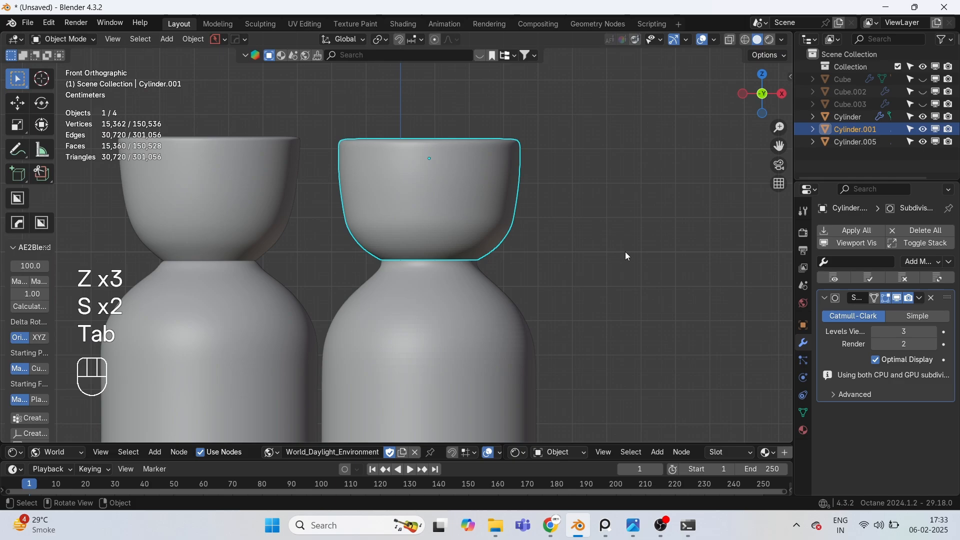
Step: Scale the raised edge loop slightly inward to refine the cap's profile
click(625, 251)
key(Tab)
key(s)
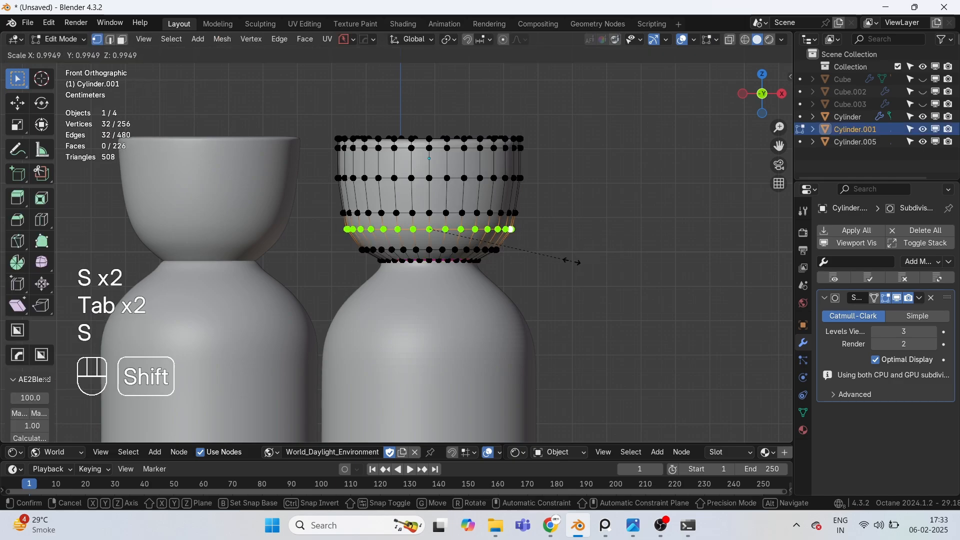
shift+click(547, 266)
key(Tab)
scroll(428, 199, up, 2)
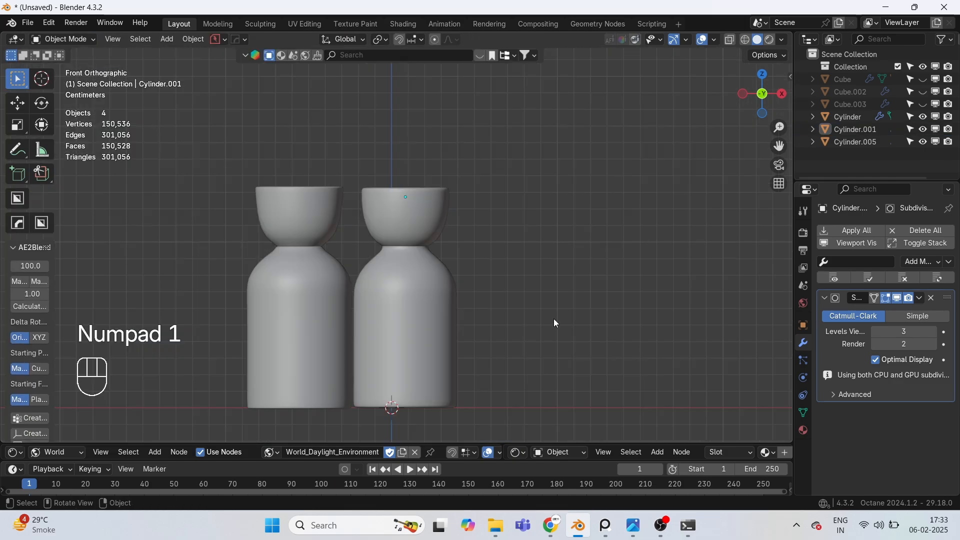
Step: Select both bottles with their caps and move them along negative X away from the origin
scroll(553, 319, down, 2)
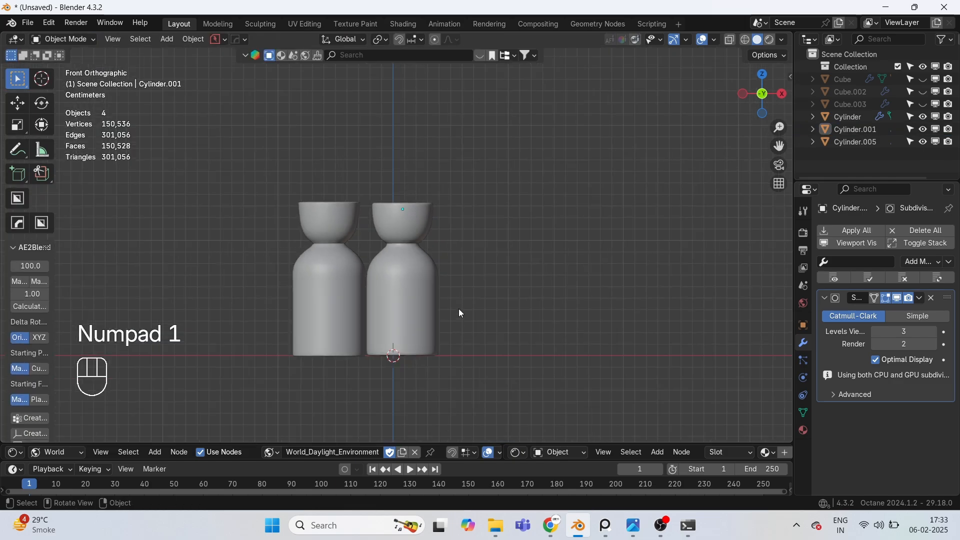
scroll(458, 308, up, 2)
scroll(402, 325, down, 1)
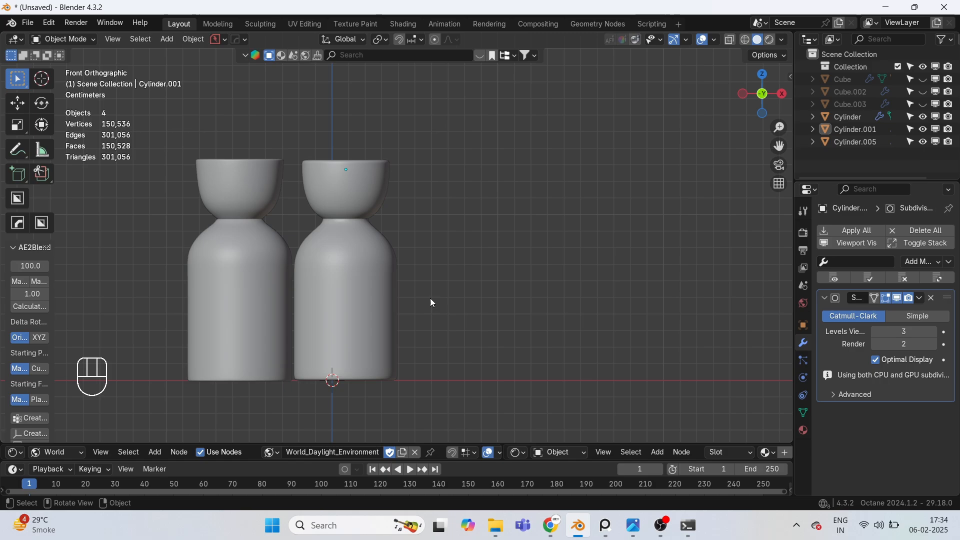
scroll(430, 298, down, 2)
drag(210, 158, 403, 346)
shift+middle_drag(403, 346, 490, 308)
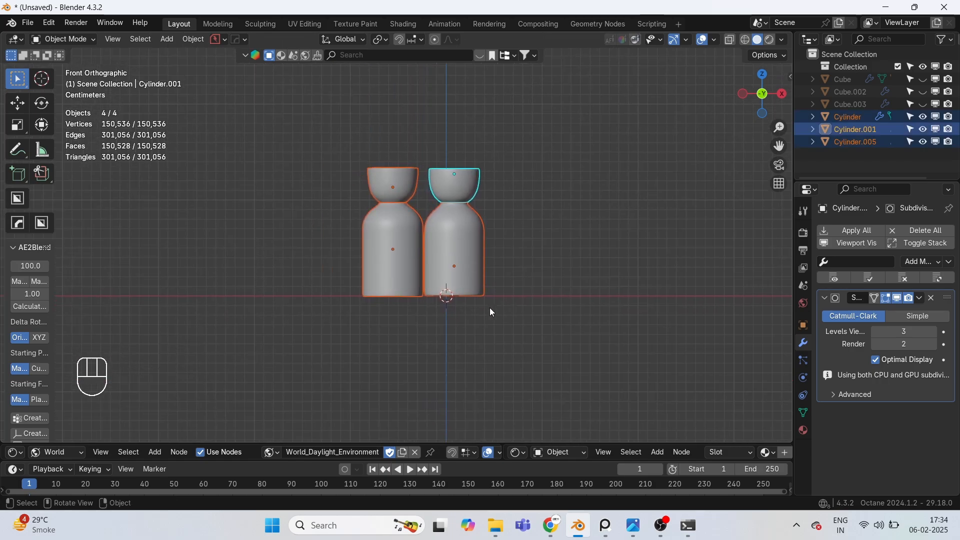
key(g)
key(x)
click(347, 313)
key(x)
click(391, 325)
Step: Unhide the hidden boxes and move both bottles with their caps further along negative X, clear of the boxes
key(alt+h)
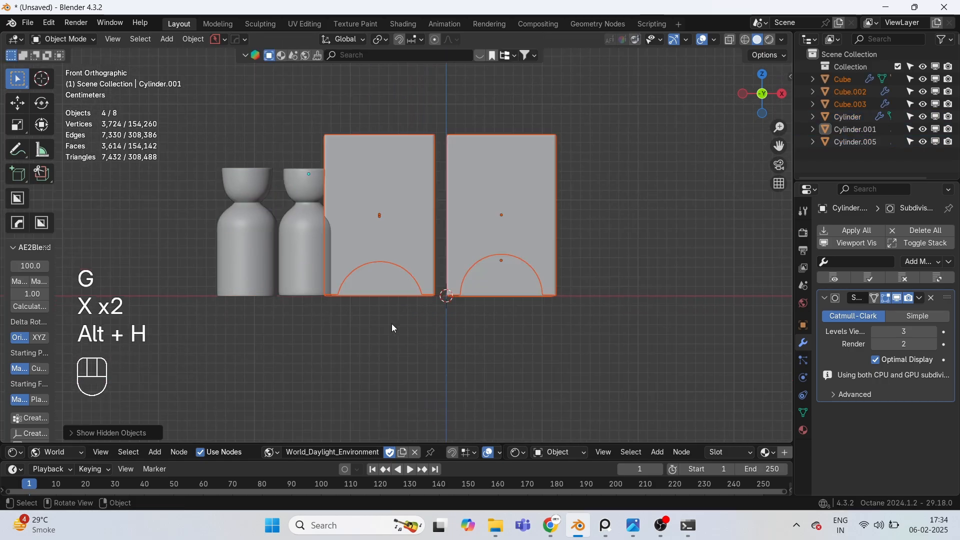
scroll(154, 263, up, 2)
shift+middle_drag(320, 259, 391, 268)
drag(232, 372, 344, 107)
key(g)
click(254, 295)
click(556, 386)
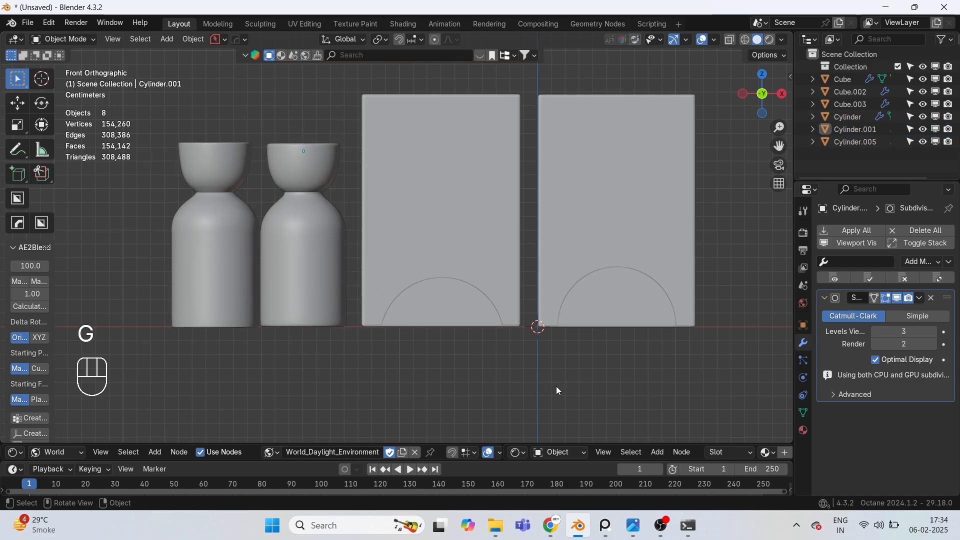
Step: Select the box nearest the bottles and split the 3D viewport vertically into two areas
scroll(556, 386, up, 2)
shift+middle_drag(389, 307, 210, 337)
scroll(240, 342, down, 2)
click(268, 308)
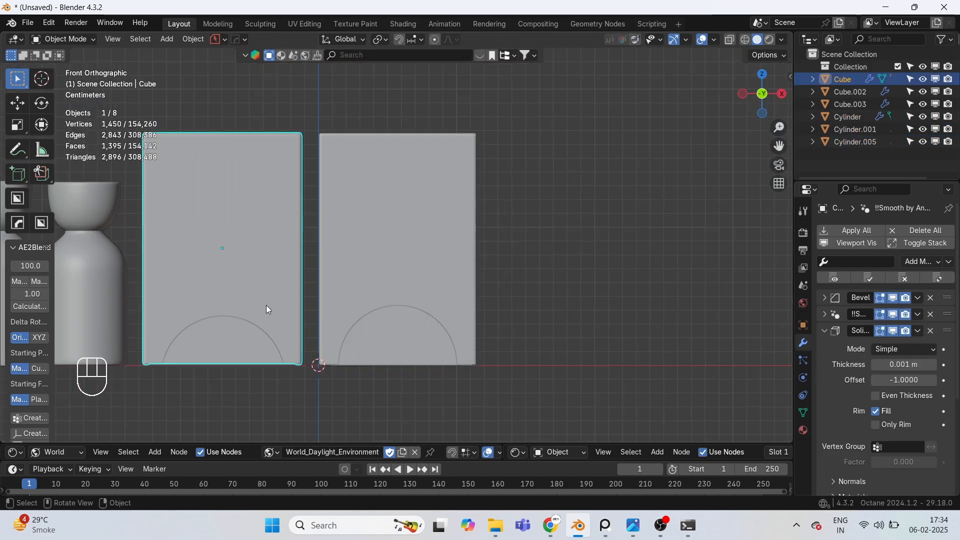
scroll(331, 419, up, 1)
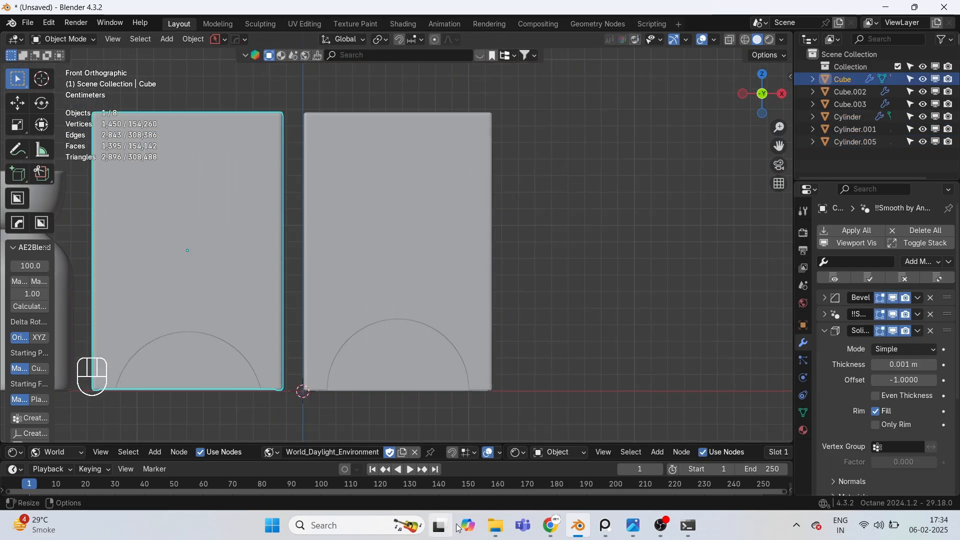
right_click(500, 442)
click(439, 436)
click(326, 278)
Step: Switch the narrower viewport to rendered shading and frame the selected box's front
shift+middle_drag(44, 308, 243, 314)
scroll(246, 309, up, 2)
key(z)
click(295, 236)
scroll(251, 356, up, 1)
shift+middle_drag(251, 356, 160, 329)
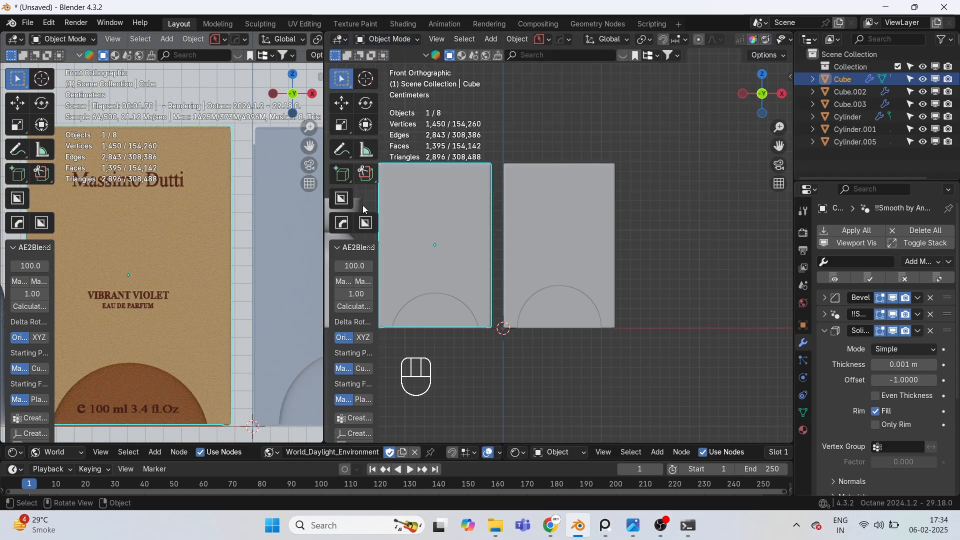
Step: Change the wider viewport to the Shader Editor with its sidebar hidden to show the box's material nodes
click(336, 43)
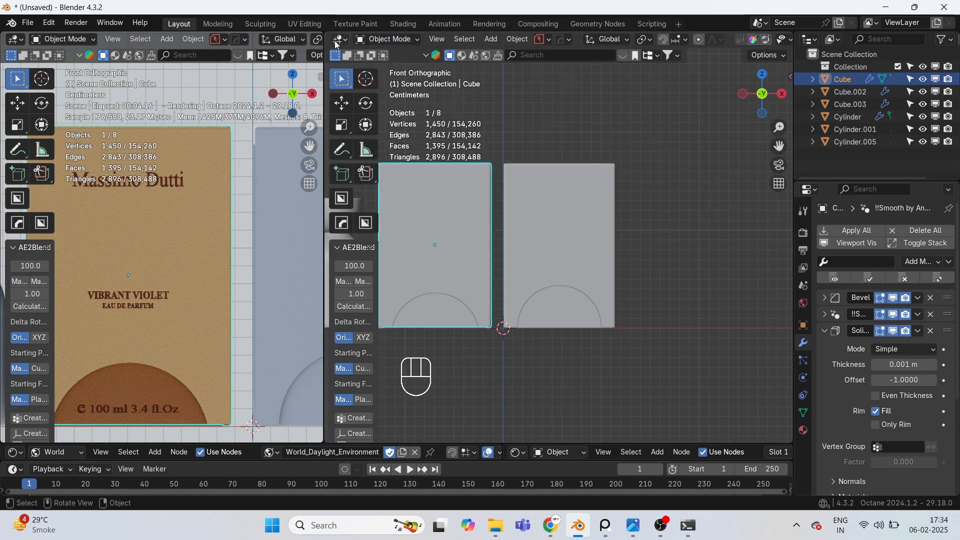
click(340, 40)
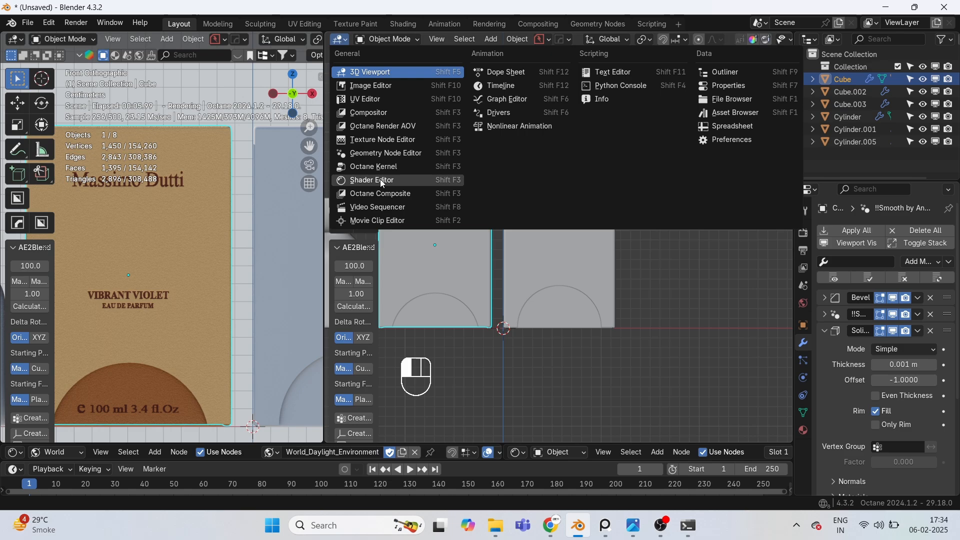
click(380, 180)
scroll(406, 228, down, 3)
key(n)
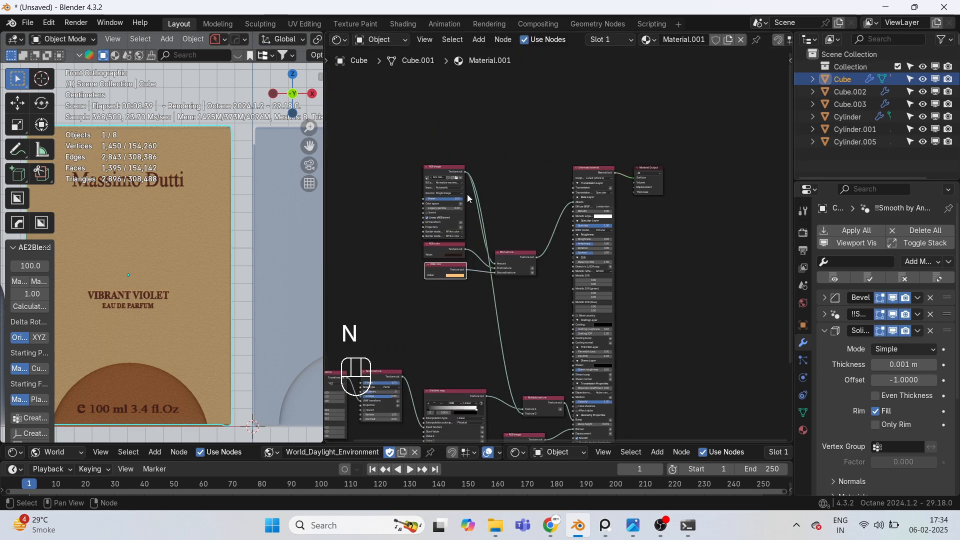
Step: Examine the box's Material.001 node tree, from the Universal material back through the Mix texture to its inputs
scroll(628, 122, up, 6)
middle_drag(631, 119, 612, 194)
scroll(614, 198, down, 5)
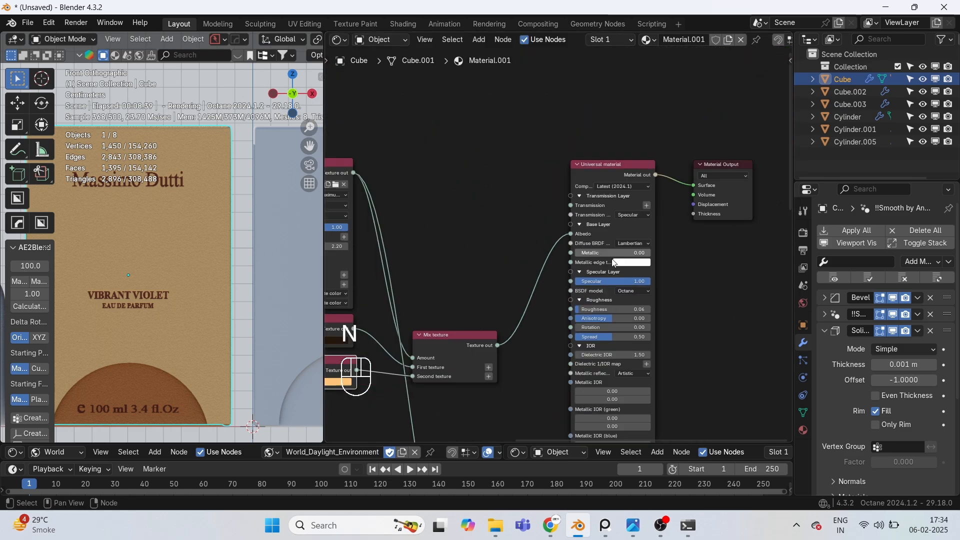
scroll(618, 220, up, 2)
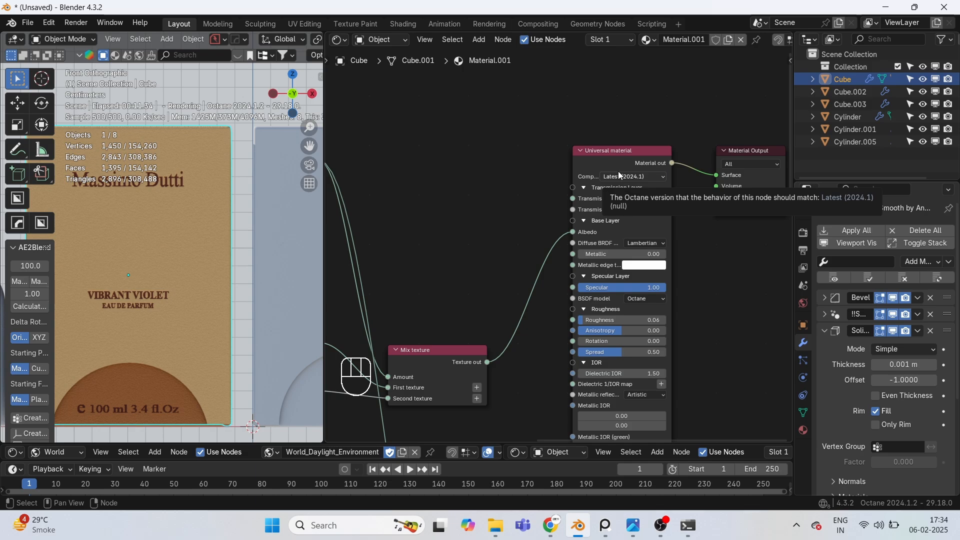
scroll(610, 175, down, 3)
middle_drag(625, 167, 671, 166)
middle_drag(450, 221, 545, 169)
scroll(548, 158, down, 3)
scroll(548, 156, up, 1)
Step: Select the plain box beside the tan one and give it a new material with a Universal material node
click(278, 238)
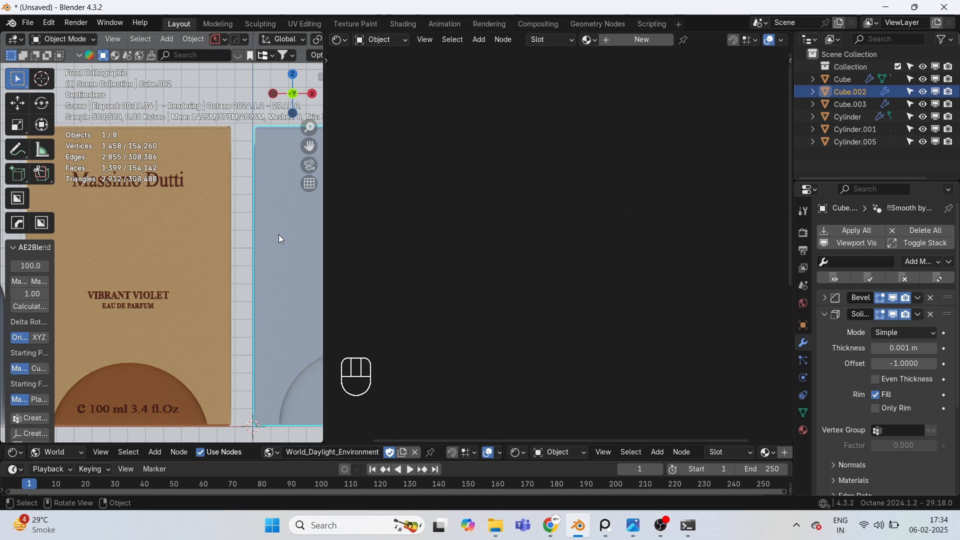
click(650, 39)
scroll(600, 218, up, 5)
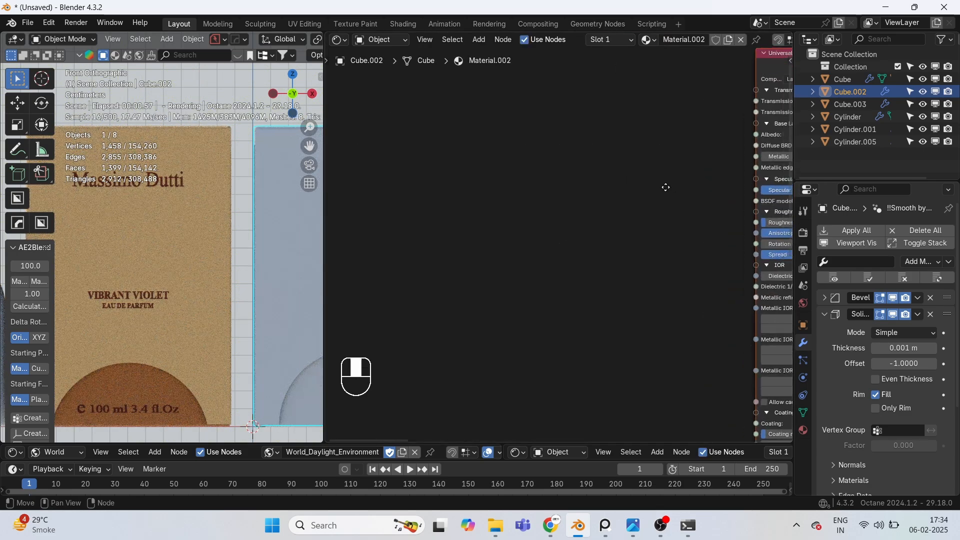
middle_drag(665, 186, 424, 345)
scroll(551, 212, up, 3)
scroll(542, 271, down, 2)
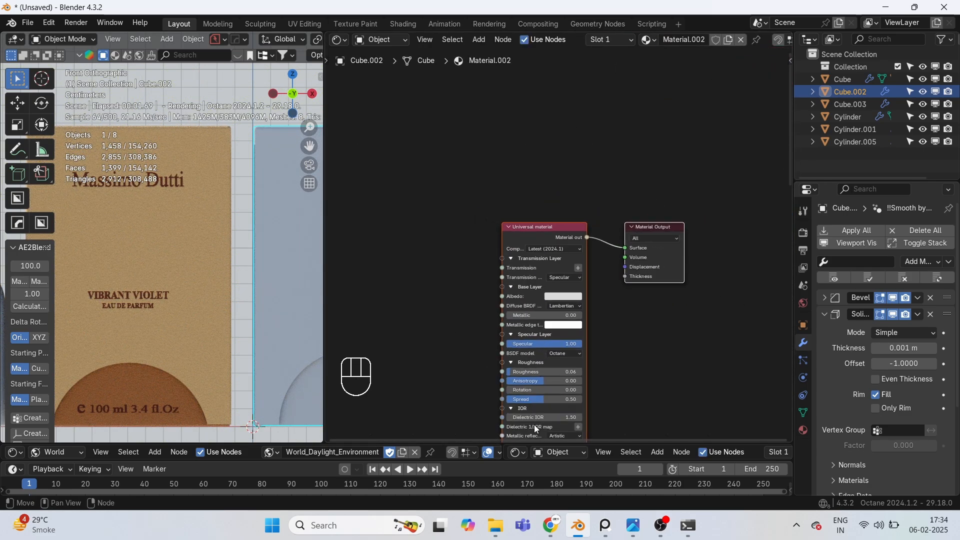
middle_drag(534, 424, 523, 242)
scroll(523, 242, down, 2)
scroll(550, 242, up, 7)
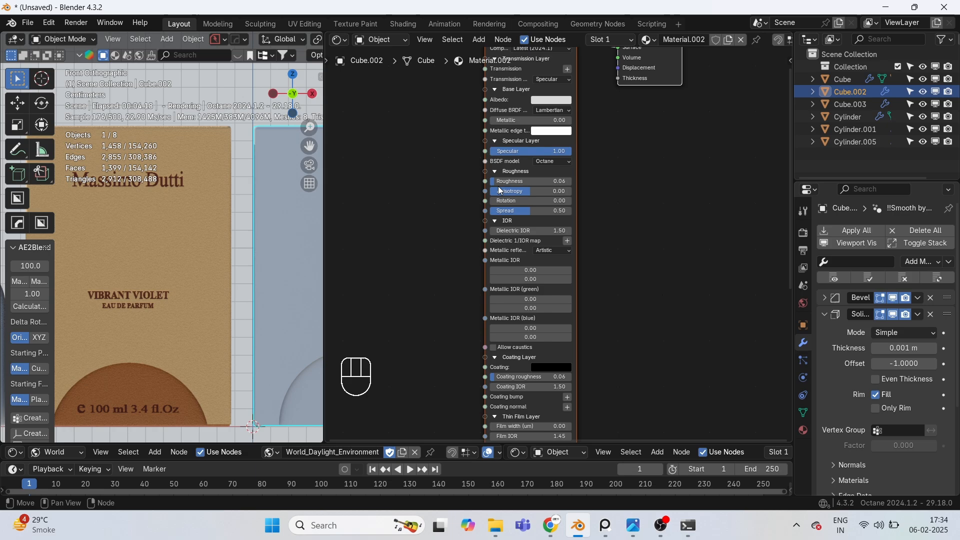
middle_drag(500, 189, 600, 493)
scroll(585, 280, up, 4)
middle_drag(589, 333, 658, 138)
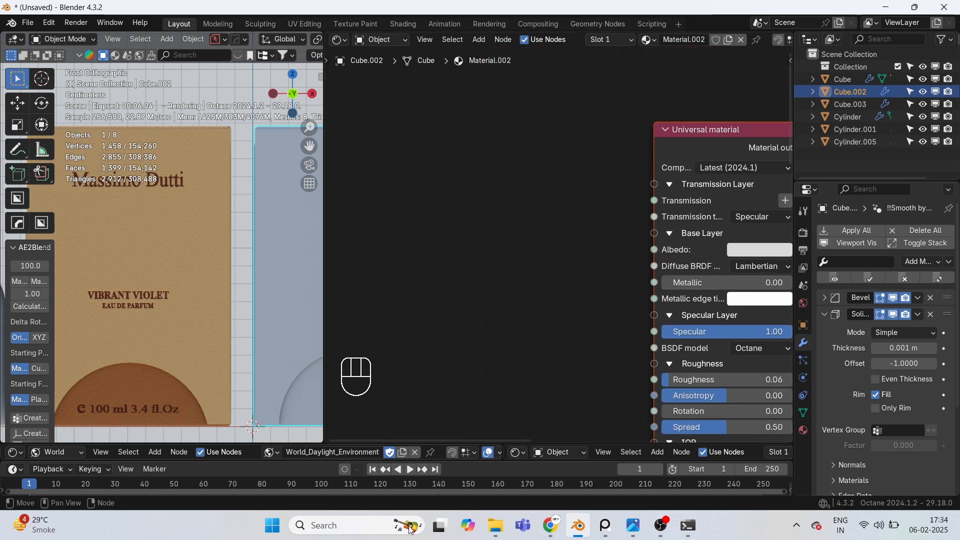
Step: Bring the "box main uv" image from the round folder into the node tree, placed ahead of the Universal material
mouse_move(485, 538)
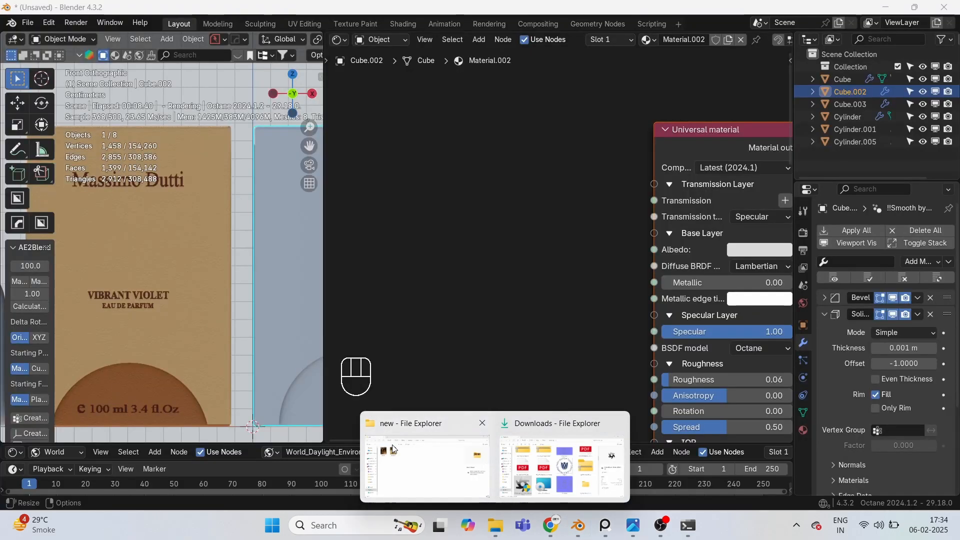
click(400, 453)
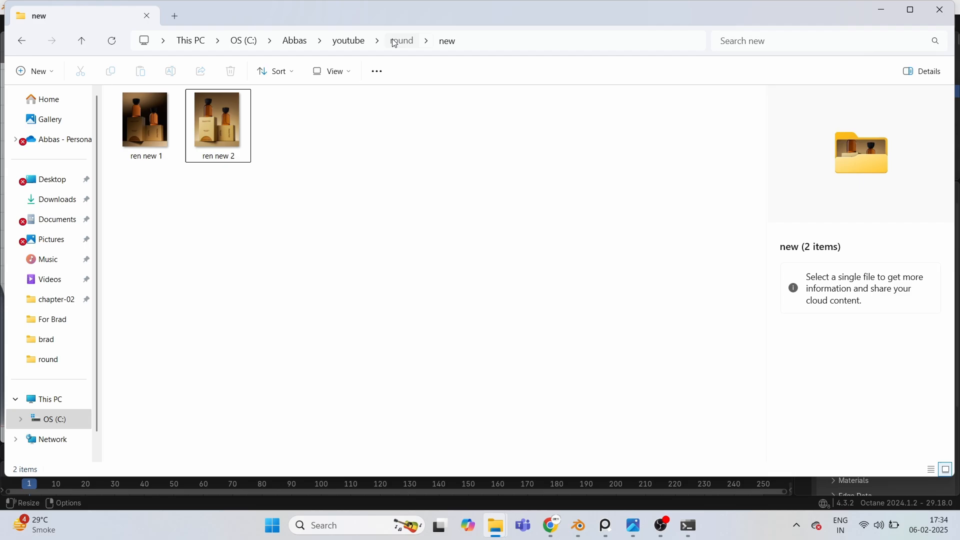
click(402, 41)
scroll(650, 193, down, 1)
scroll(734, 163, up, 1)
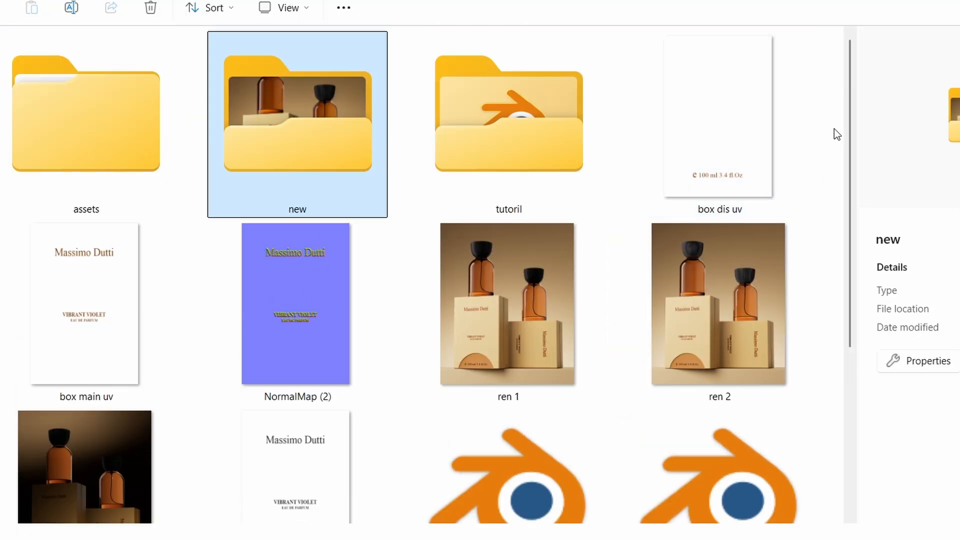
click(146, 278)
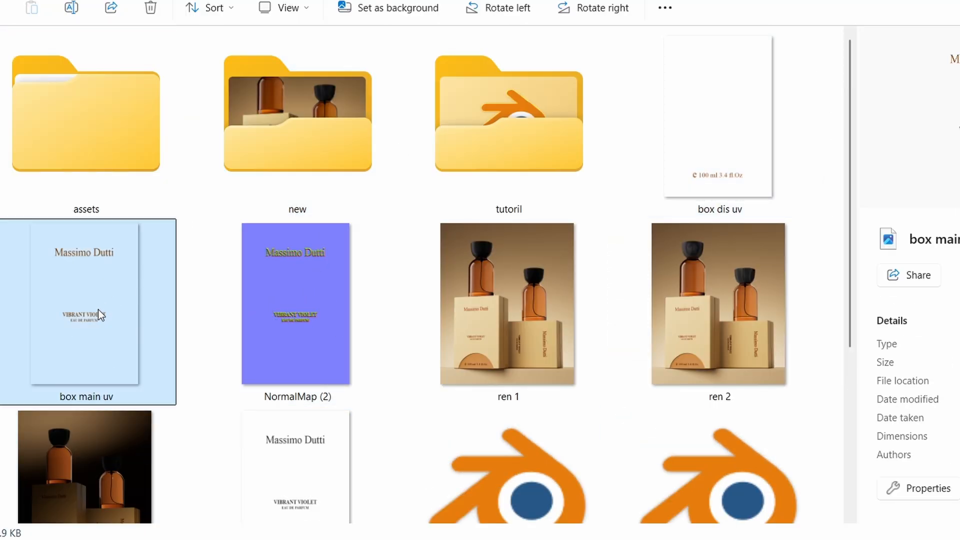
drag(98, 315, 450, 186)
key(alt+Tab)
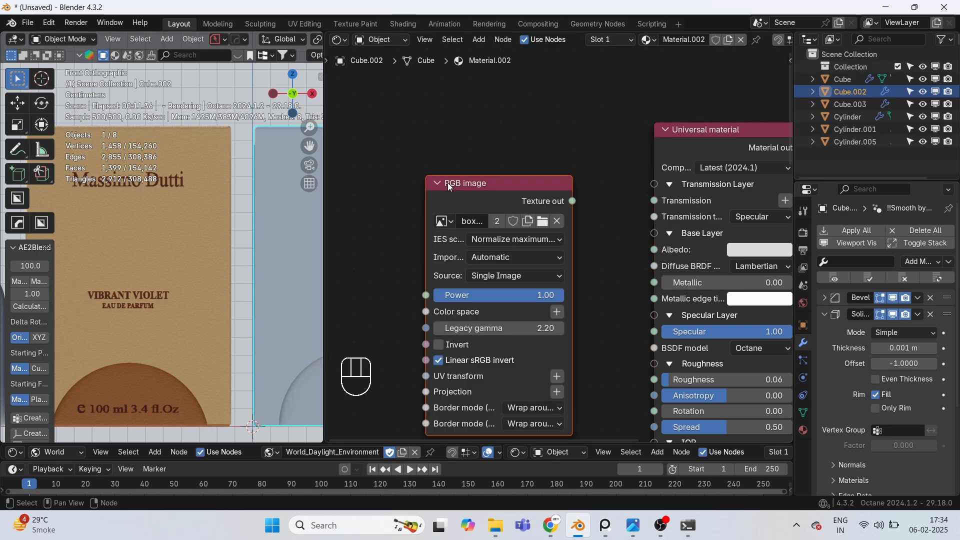
scroll(590, 153, down, 2)
middle_drag(598, 150, 628, 136)
drag(549, 197, 426, 154)
middle_drag(597, 155, 640, 145)
key(shift+a)
click(640, 145)
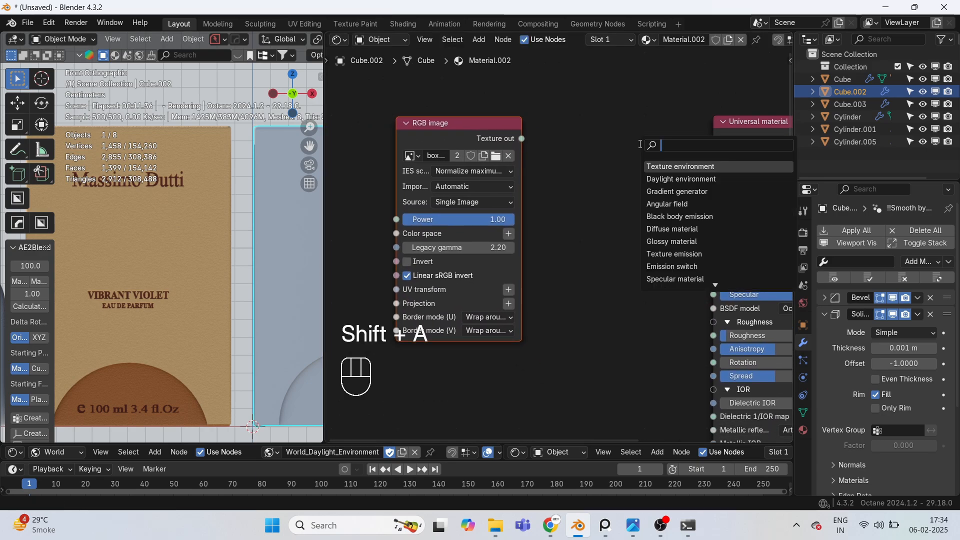
text(mi)
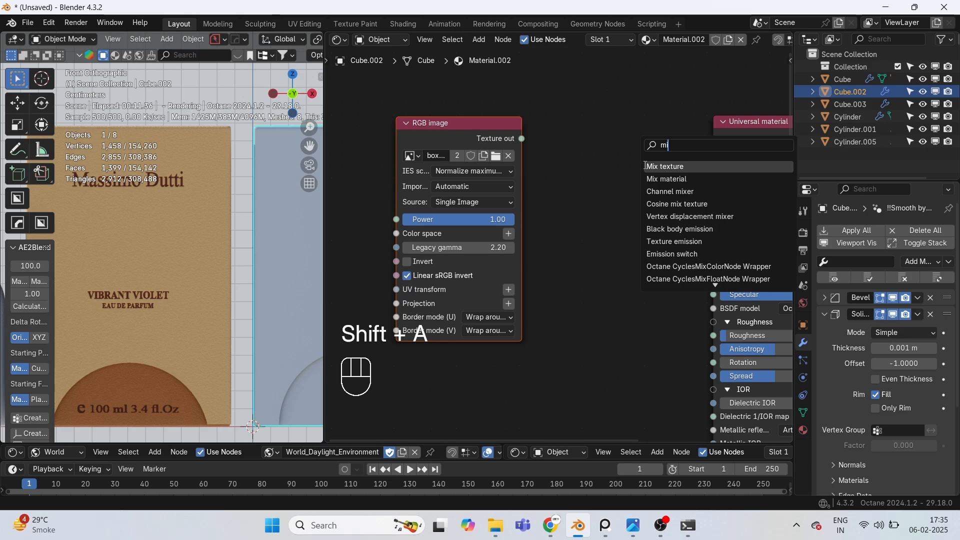
click(655, 178)
right_click(569, 153)
Step: Add a Mix texture node feeding the Universal material's Albedo, and connect the RGB image to its Amount
key(shift+a)
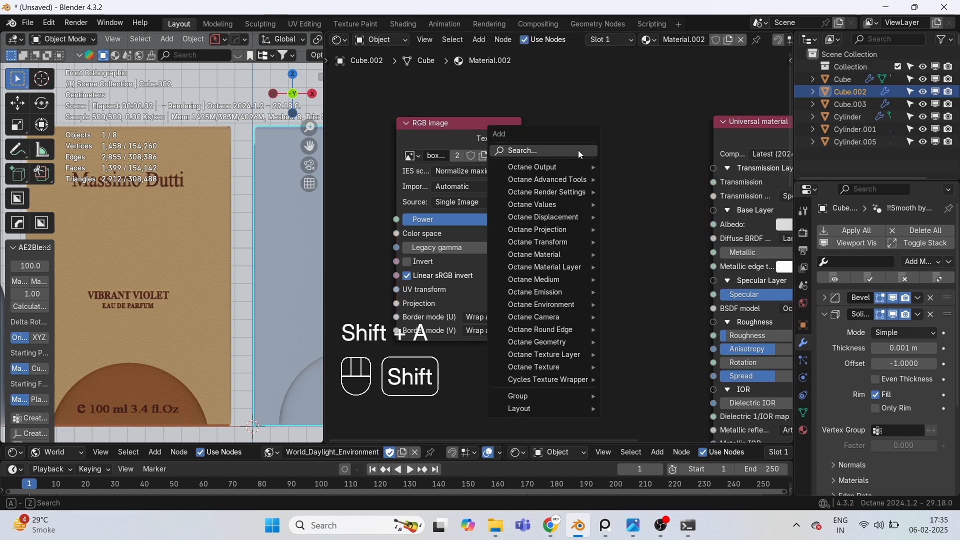
click(579, 151)
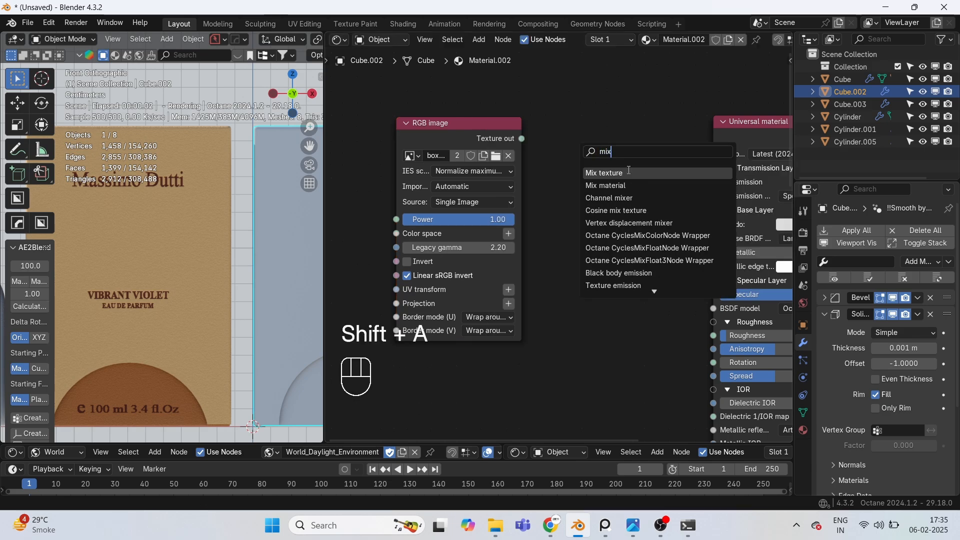
key(Return)
click(564, 163)
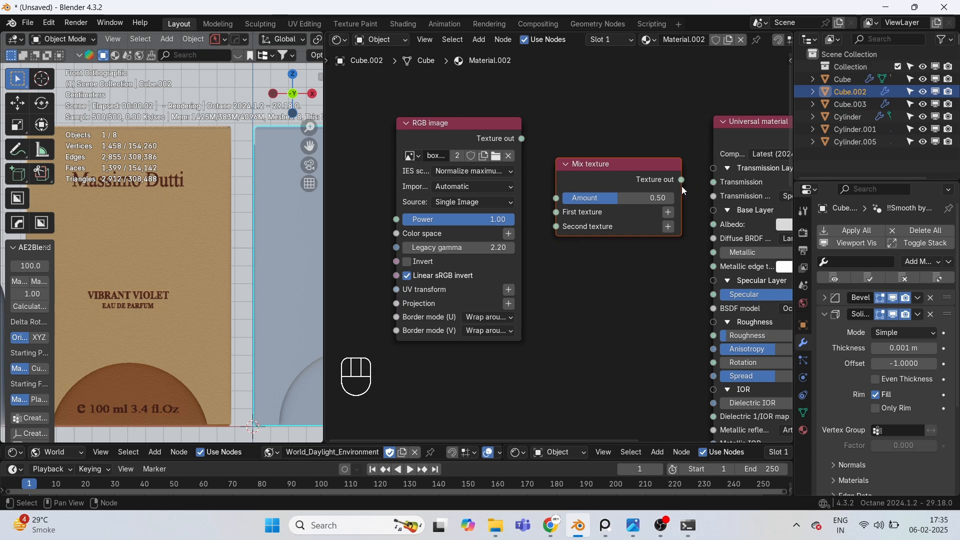
drag(712, 226, 710, 223)
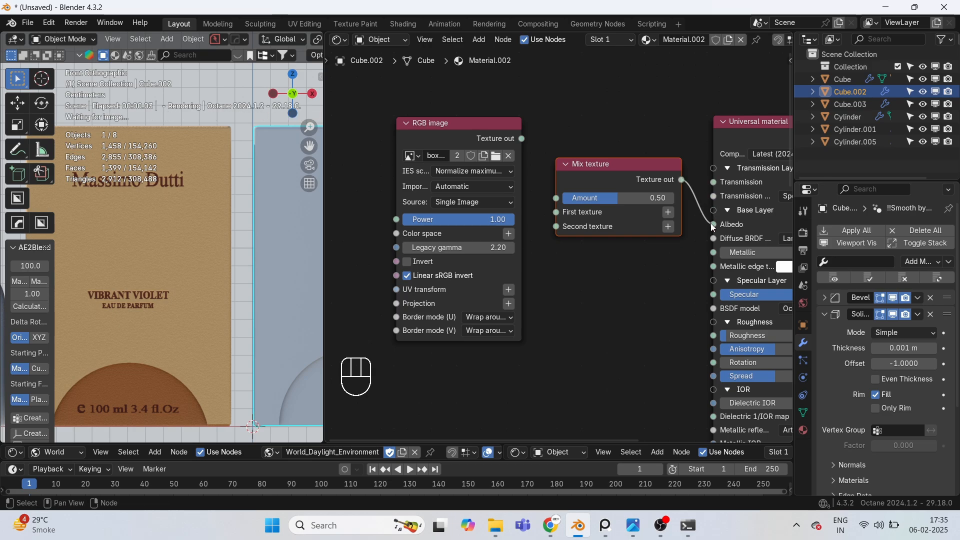
shift+middle_drag(274, 224, 212, 222)
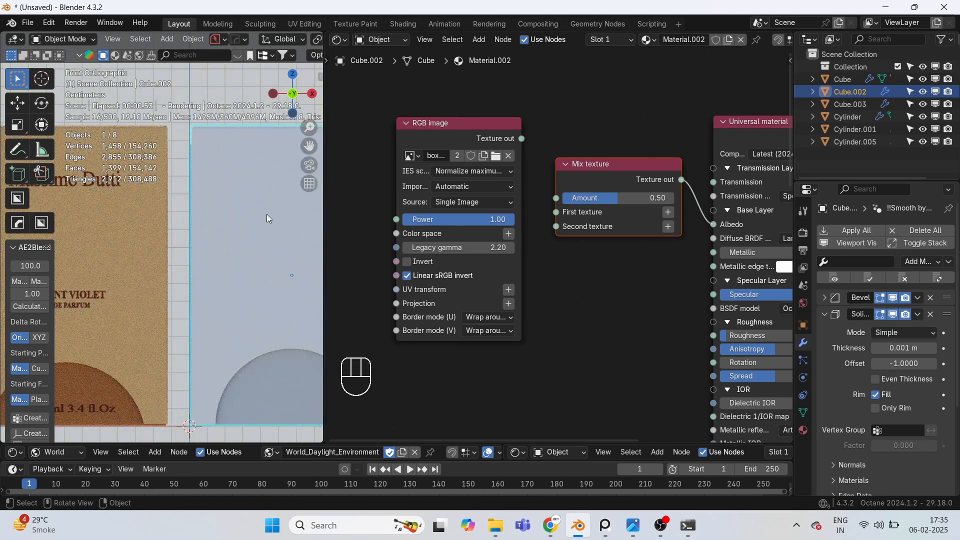
drag(556, 198, 394, 121)
Step: Add an RGB color node, duplicate it, and connect the pair to the Mix texture's First texture and Second texture
key(shift+a)
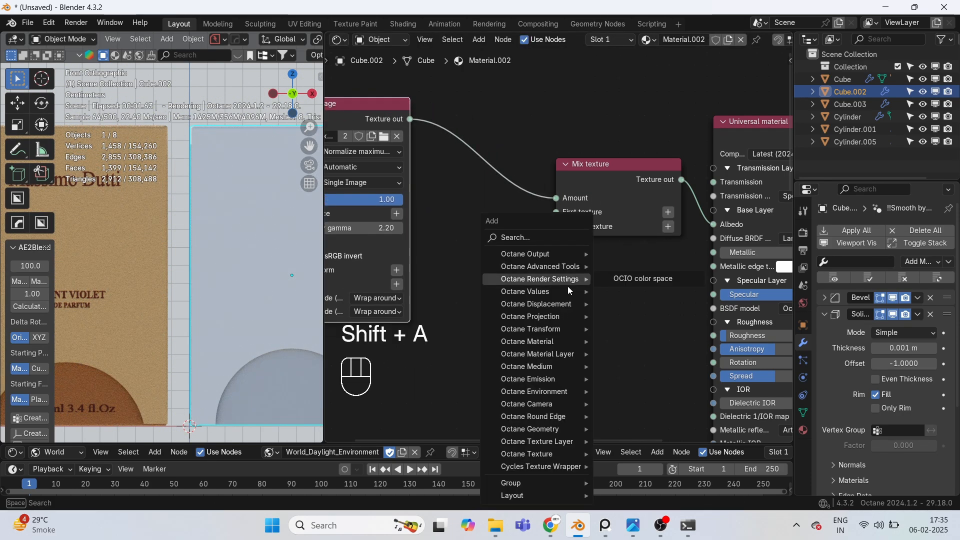
text(rgb)
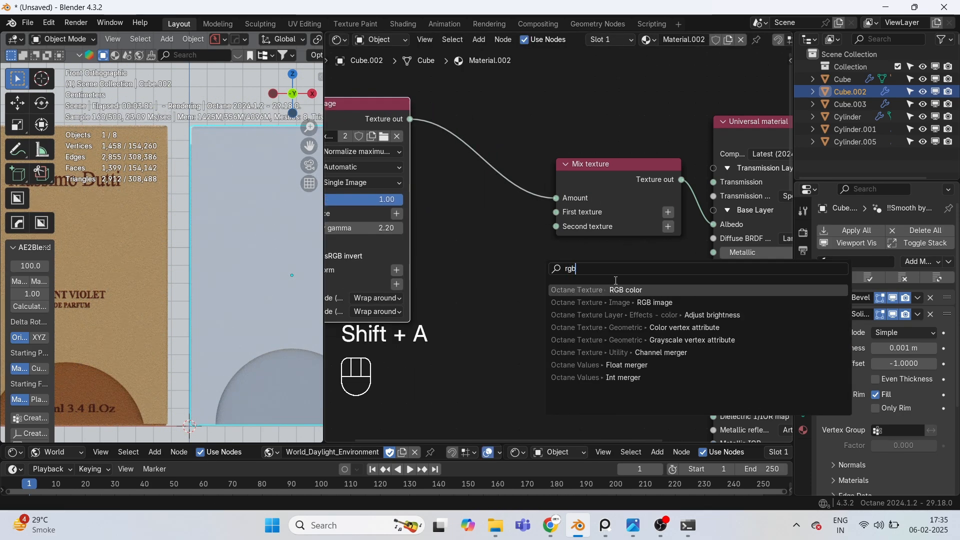
click(594, 289)
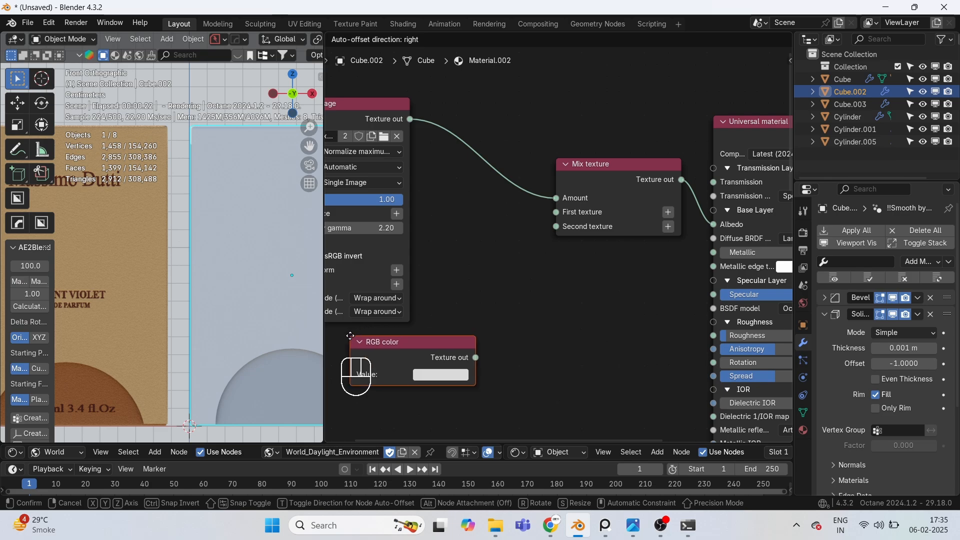
click(348, 336)
middle_drag(439, 352, 529, 244)
drag(527, 243, 647, 104)
key(shift+d)
click(503, 300)
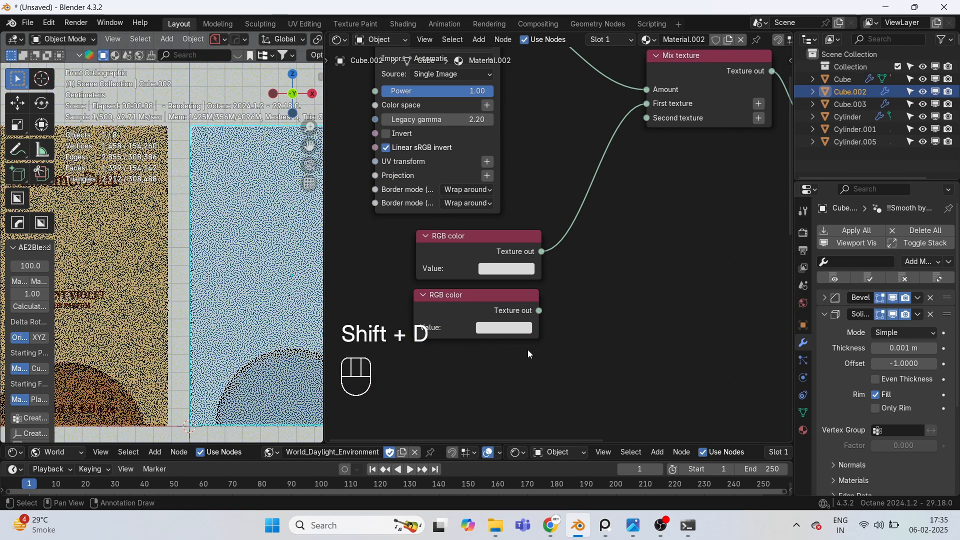
drag(656, 118, 656, 118)
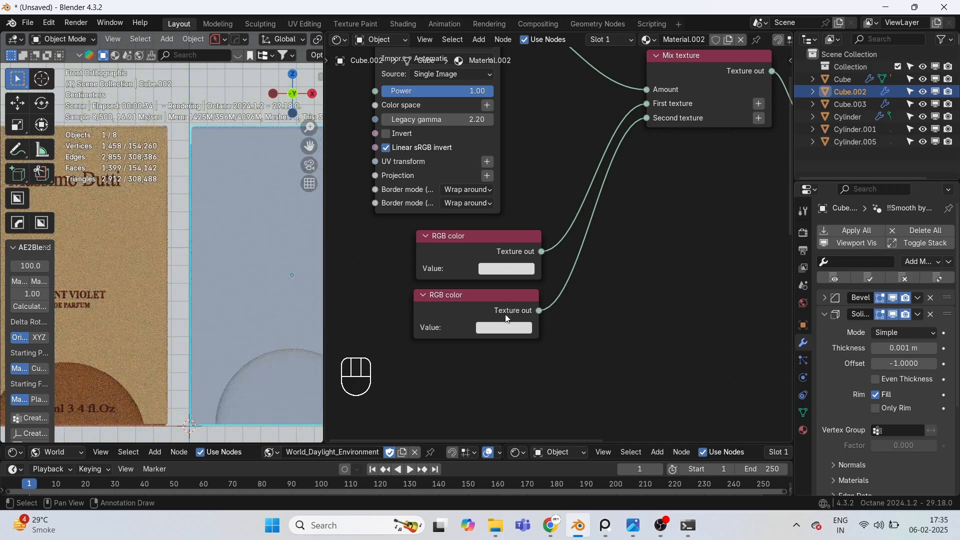
Step: Set the RGB color feeding the Second texture to a dark, fully saturated red
click(512, 327)
drag(530, 218, 527, 234)
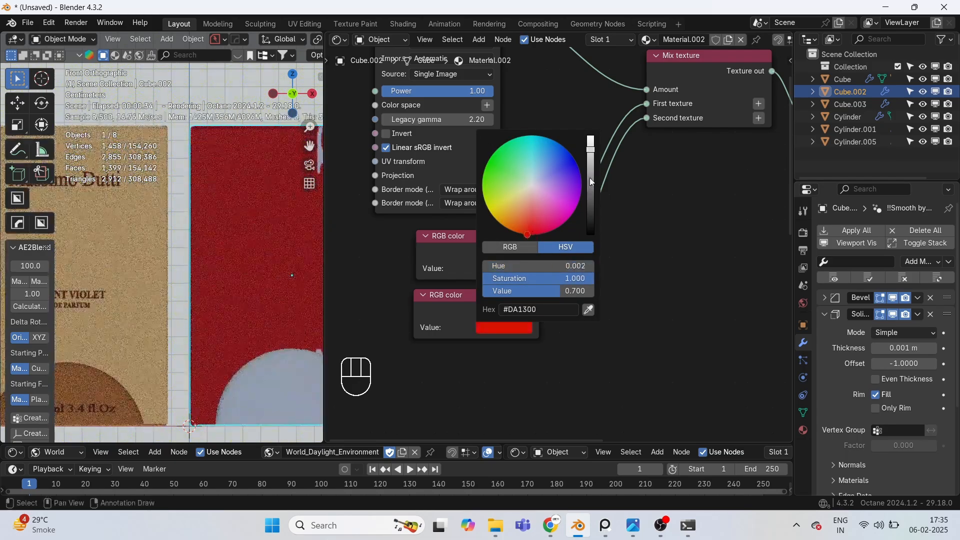
mouse_move(591, 150)
mouse_down()
mouse_move(590, 197)
mouse_move(590, 136)
mouse_up()
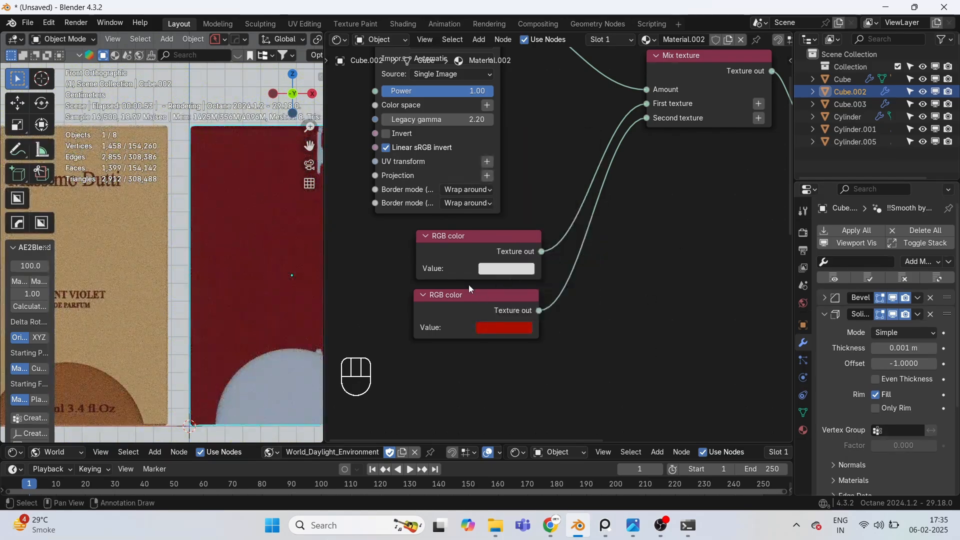
shift+middle_drag(284, 296, 253, 224)
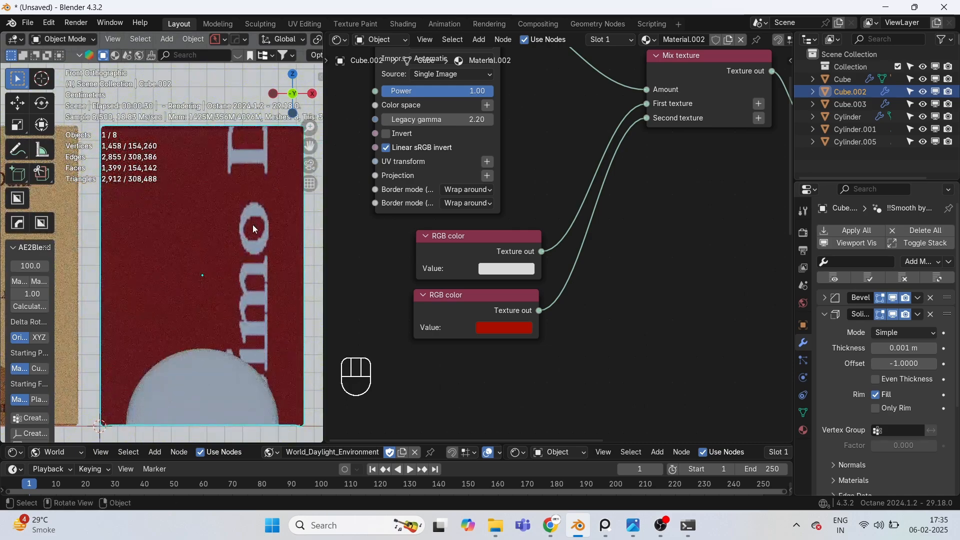
Step: Change the node area to the UV Editor, expand the box's UV maps, and select its whole mesh in Edit Mode
click(337, 41)
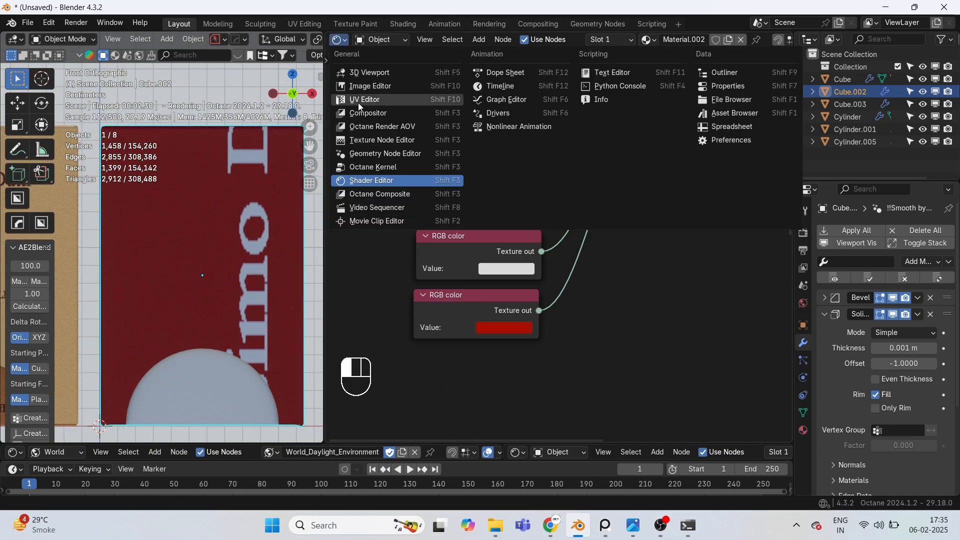
click(359, 102)
click(804, 414)
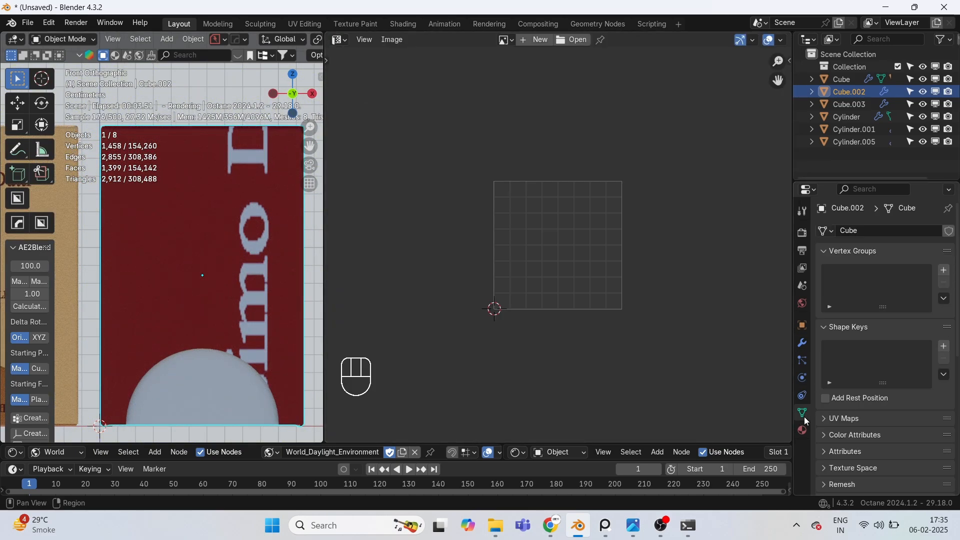
click(843, 421)
key(Tab)
key(a)
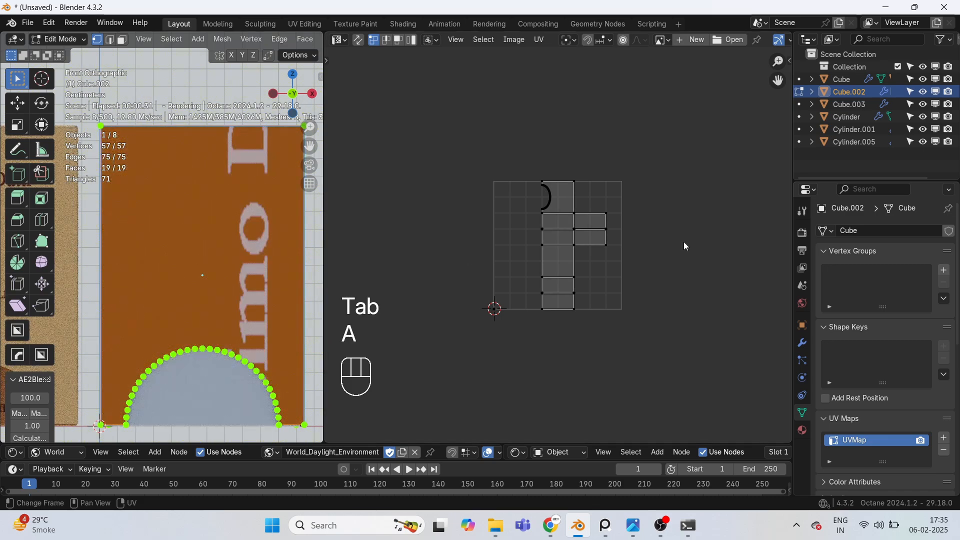
Step: Move all of the box's UVs about 1.57 units in negative X, outside the UV grid
key(a)
key(g)
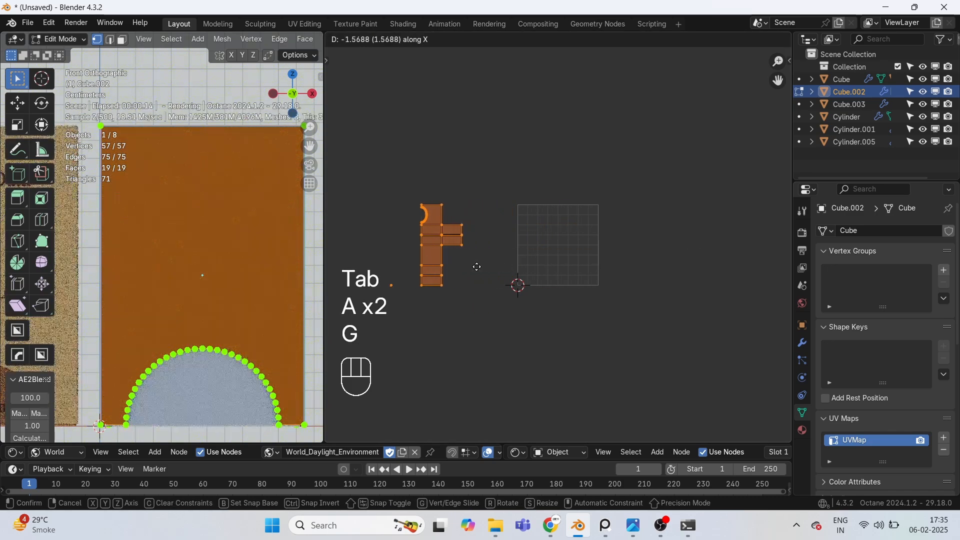
key(x)
key(x)
key(x)
click(479, 271)
Step: Leave Edit Mode and hide the tan box and the orange inner box inside it
middle_drag(174, 268, 195, 430)
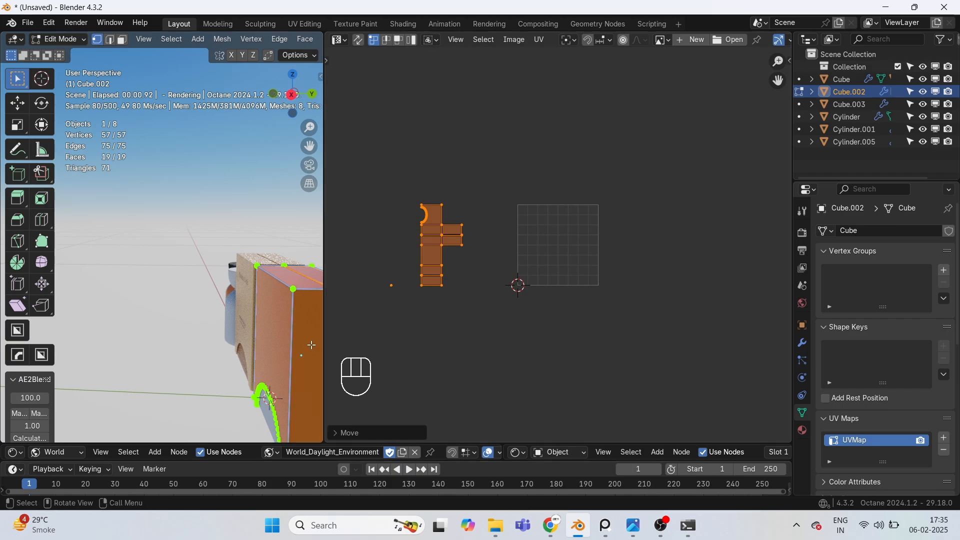
middle_drag(311, 345, 165, 338)
key(Tab)
click(113, 360)
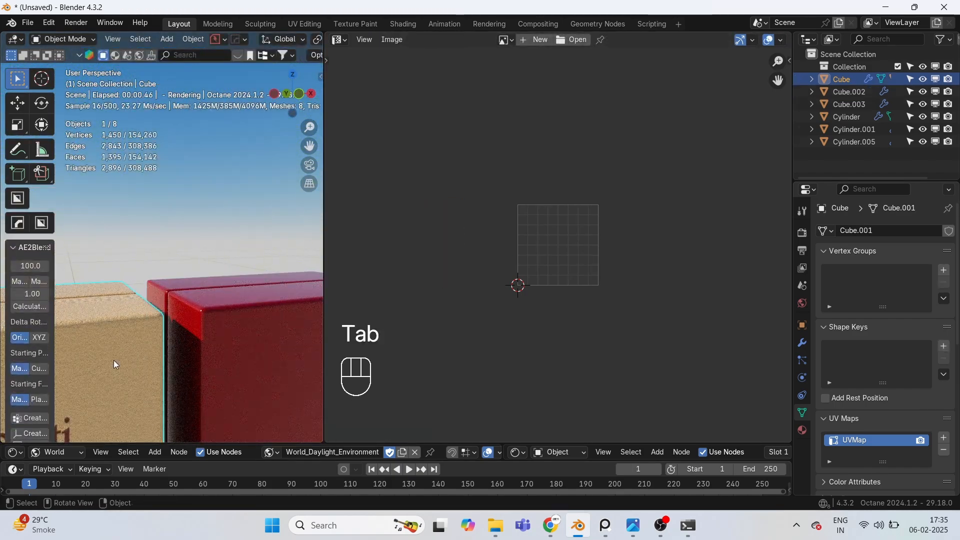
key(h)
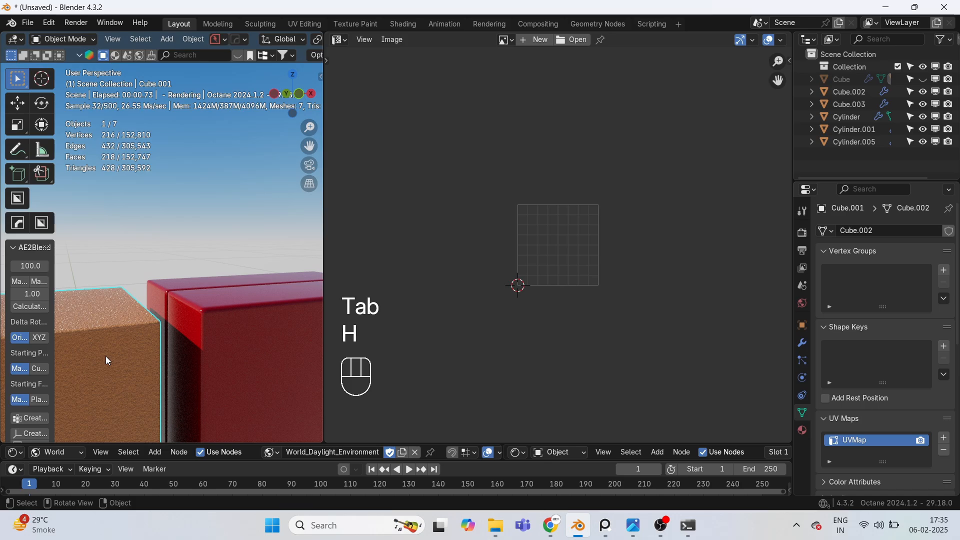
key(h)
scroll(19, 361, down, 2)
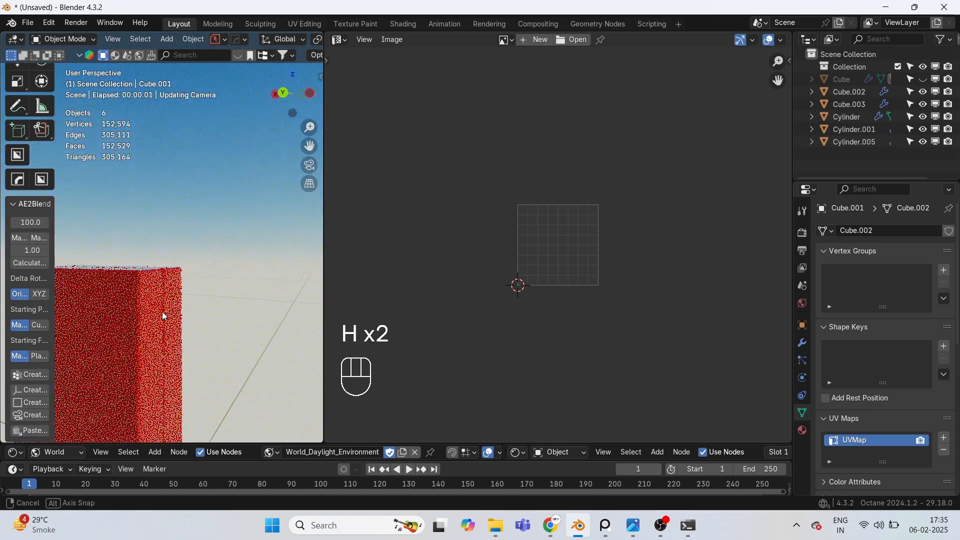
Step: Unwrap the red box's front face in Edit Mode and centre its UV island horizontally in the UV grid
middle_drag(162, 311, 236, 214)
key(KP_1)
key(Tab)
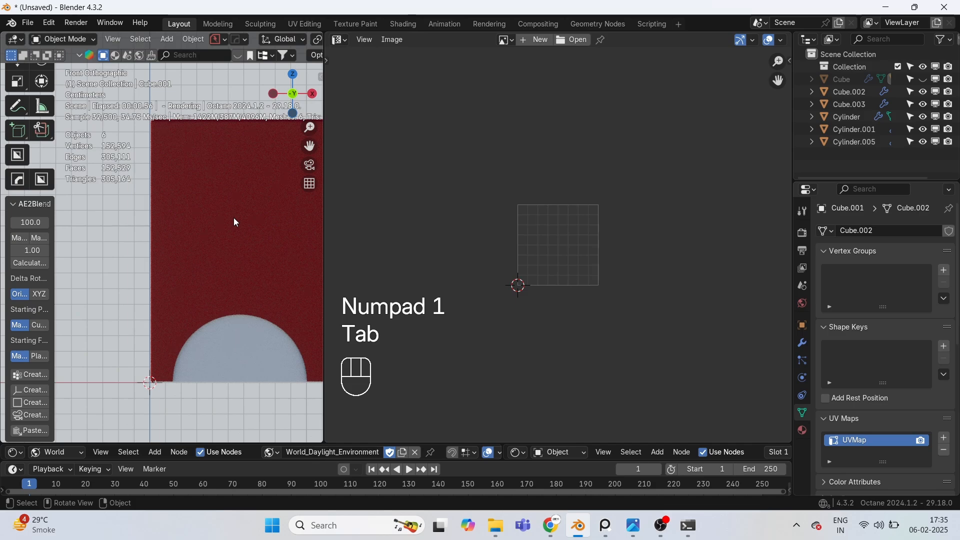
key(Tab)
key(3)
key(a)
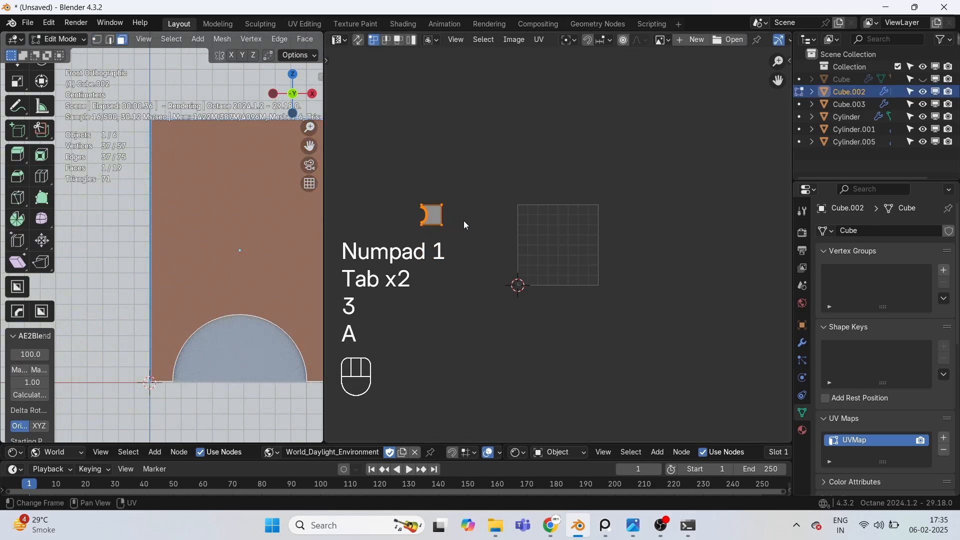
key(u)
click(587, 244)
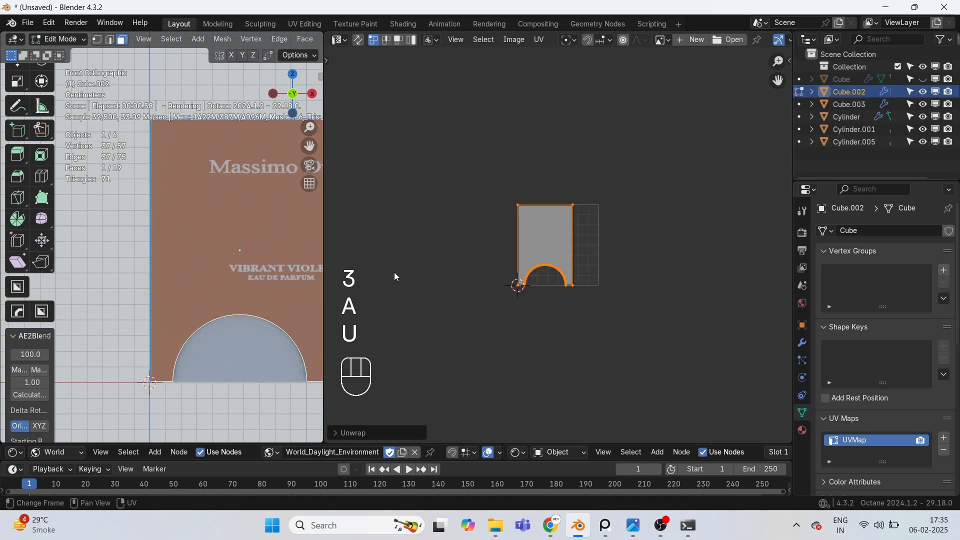
key(g)
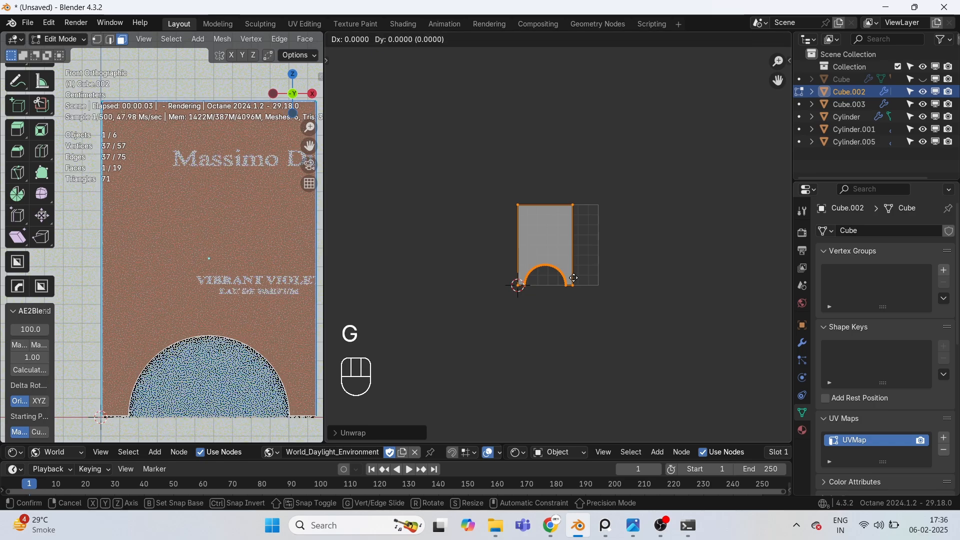
click(590, 275)
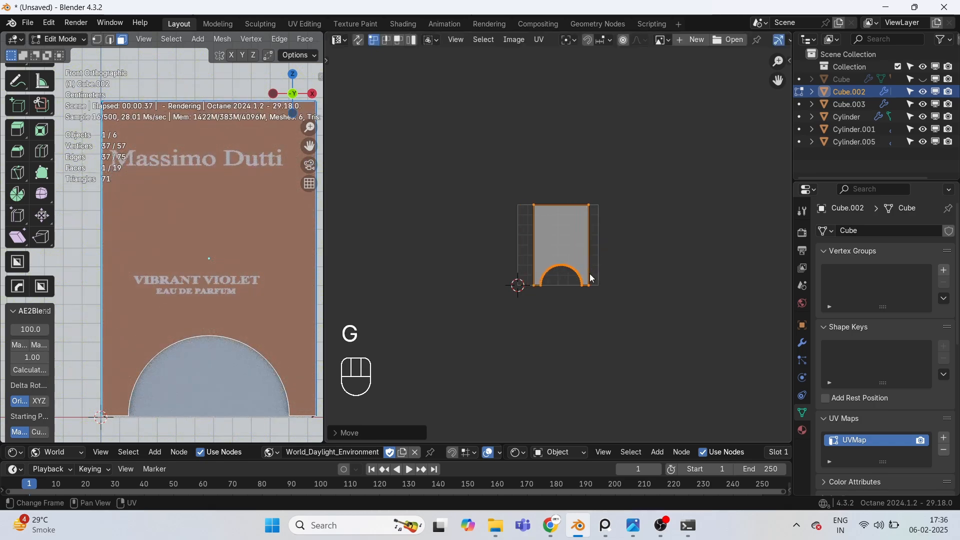
Step: Display box main uv.png behind the UVs, widen the front-face island along X to fit the label artwork, and leave Edit Mode
click(665, 40)
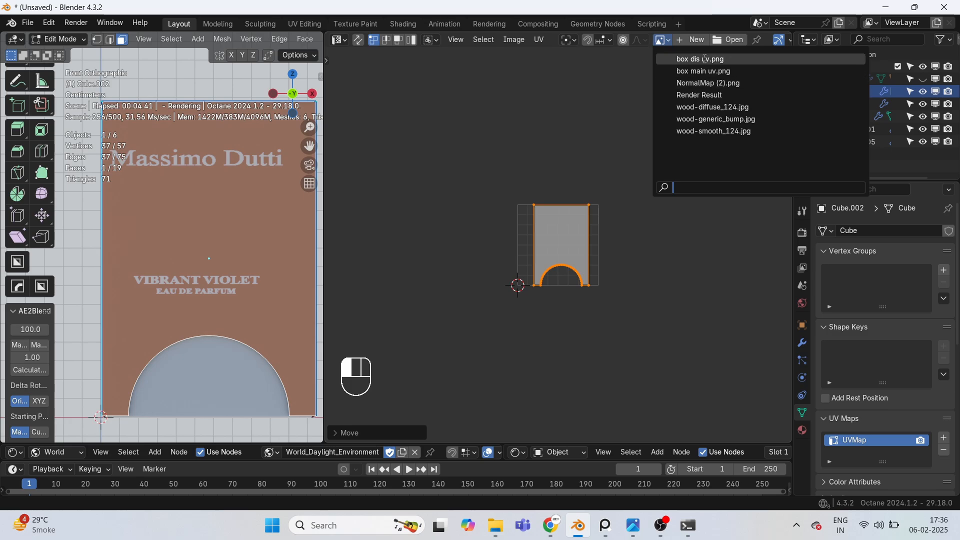
click(680, 46)
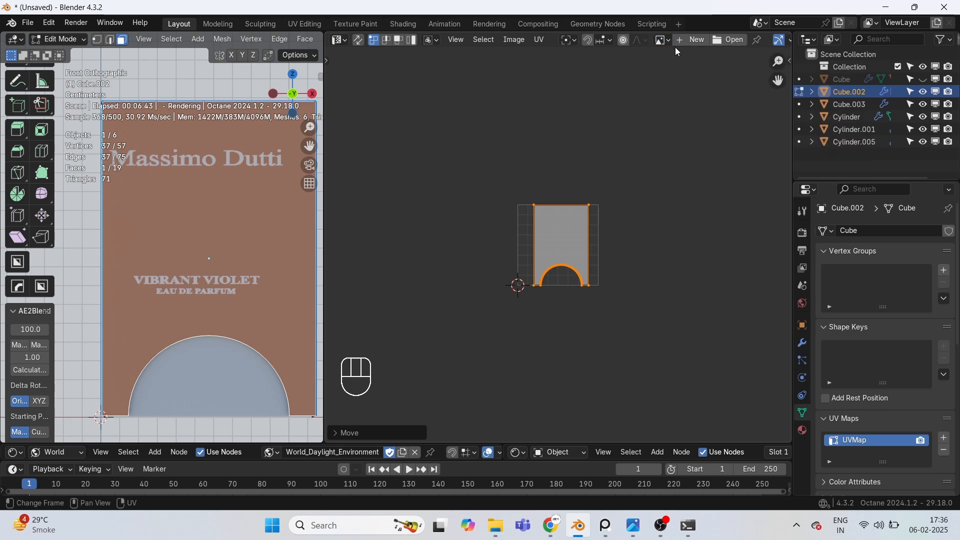
click(664, 40)
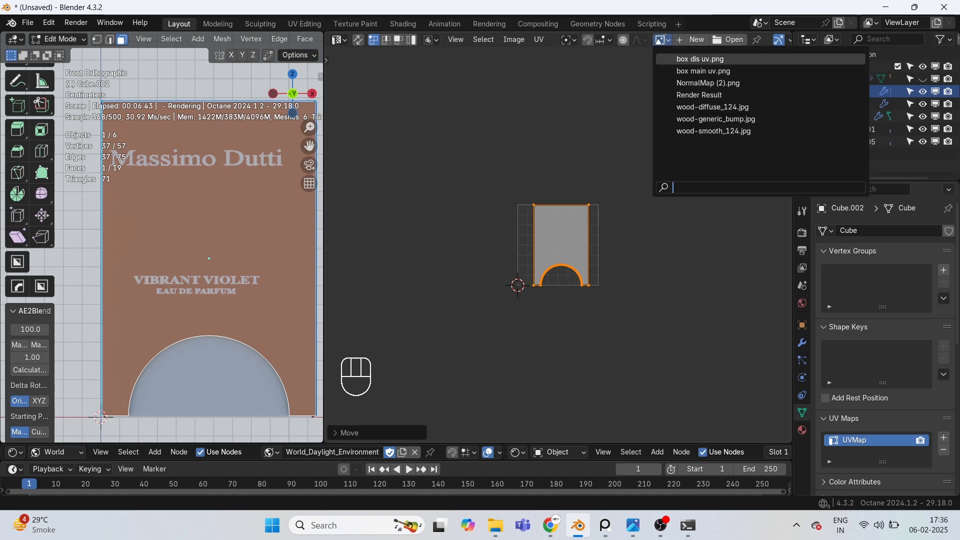
click(693, 72)
key(s)
key(x)
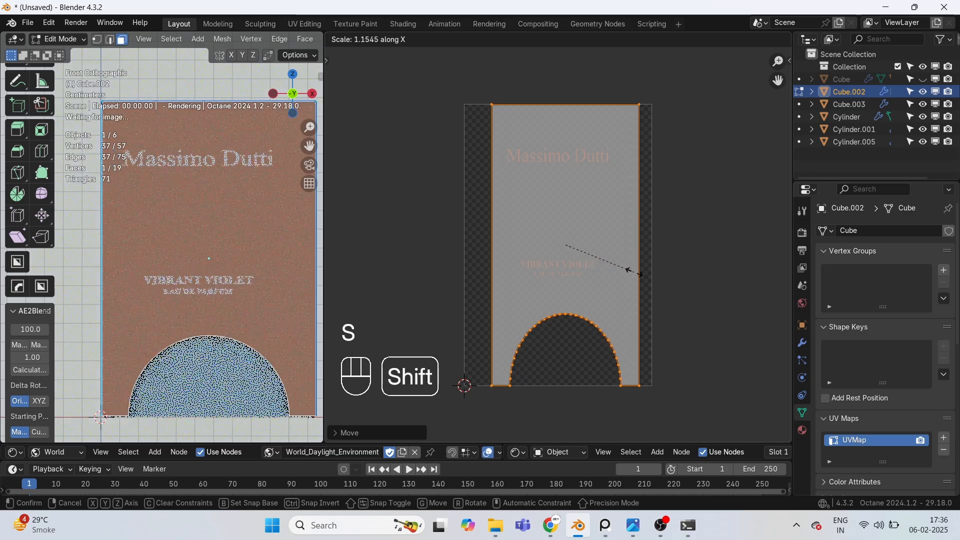
key(g)
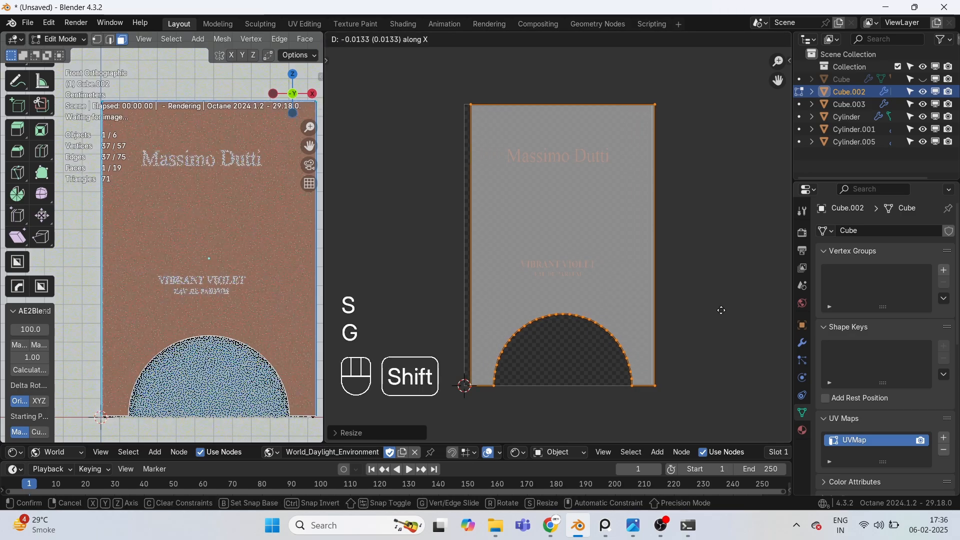
click(673, 326)
key(Tab)
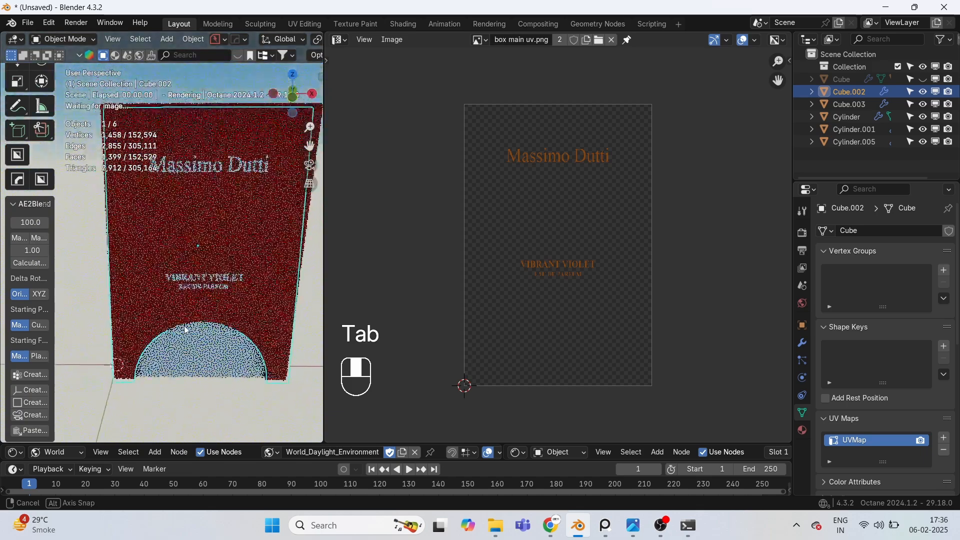
key(KP_1)
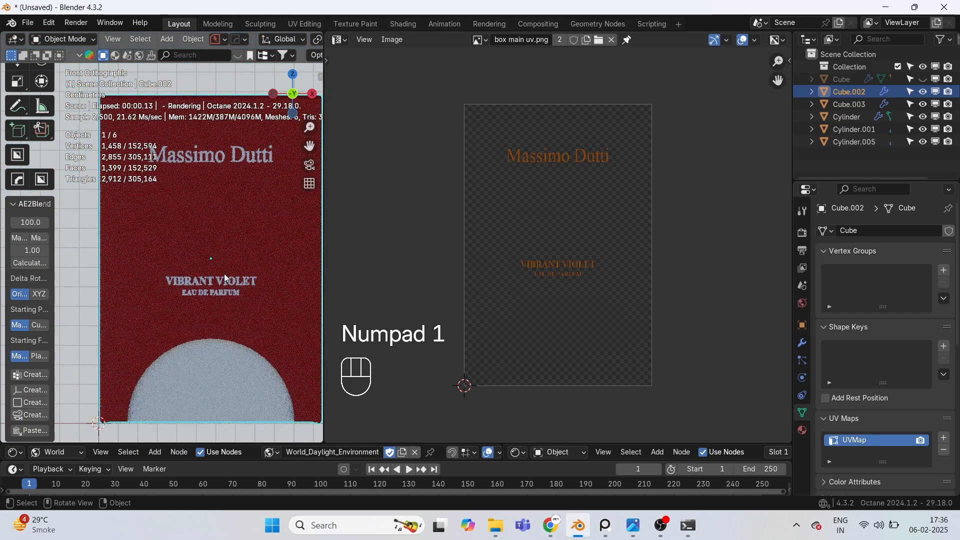
Step: Return to the Shader Editor and set the RGB color feeding the Second texture to a light grey-blue with hue 0.599 and saturation 0.358
click(344, 39)
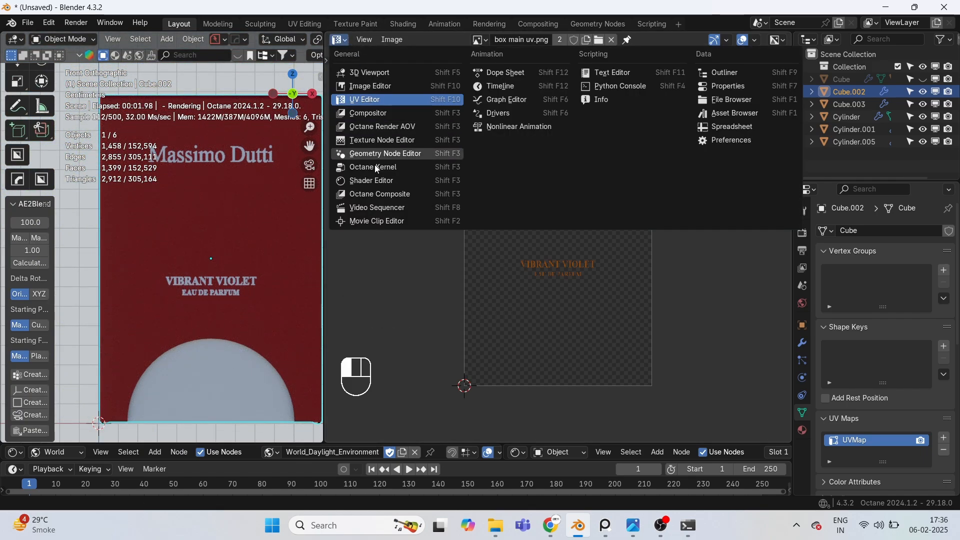
click(384, 184)
scroll(512, 288, down, 1)
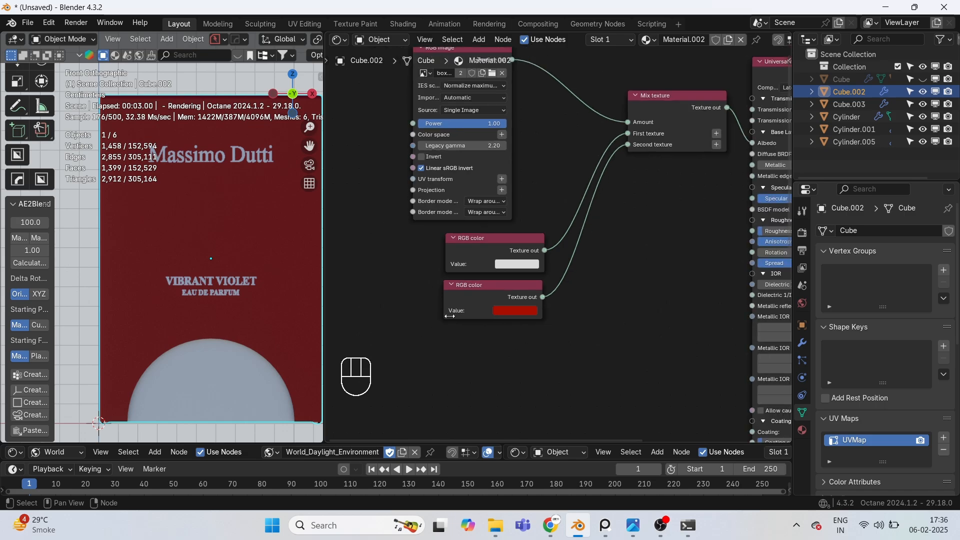
click(495, 322)
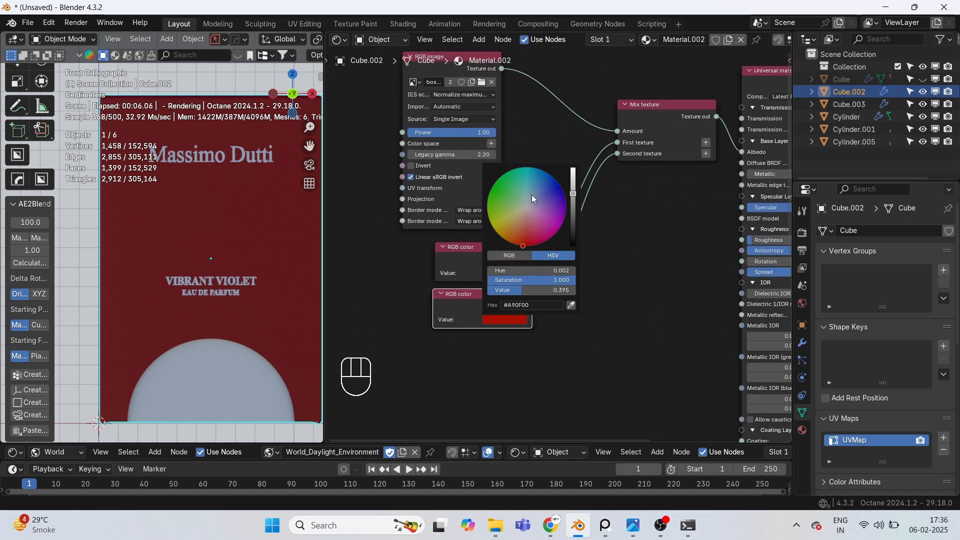
mouse_move(532, 196)
mouse_down()
mouse_move(542, 197)
mouse_move(531, 201)
mouse_up()
scroll(239, 225, up, 2)
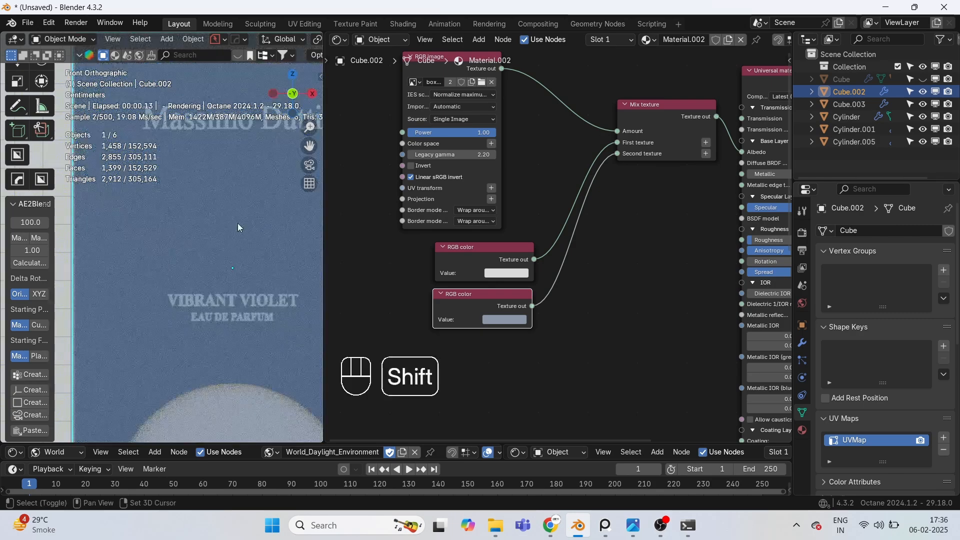
scroll(506, 332, up, 2)
click(495, 356)
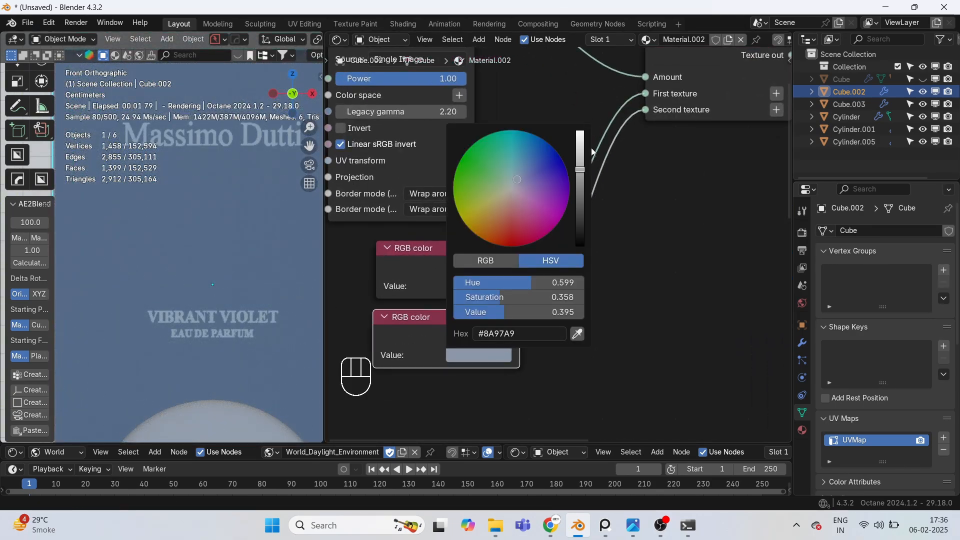
drag(582, 154, 581, 192)
Step: Set the RGB color feeding the First texture to black for the label lettering
click(498, 292)
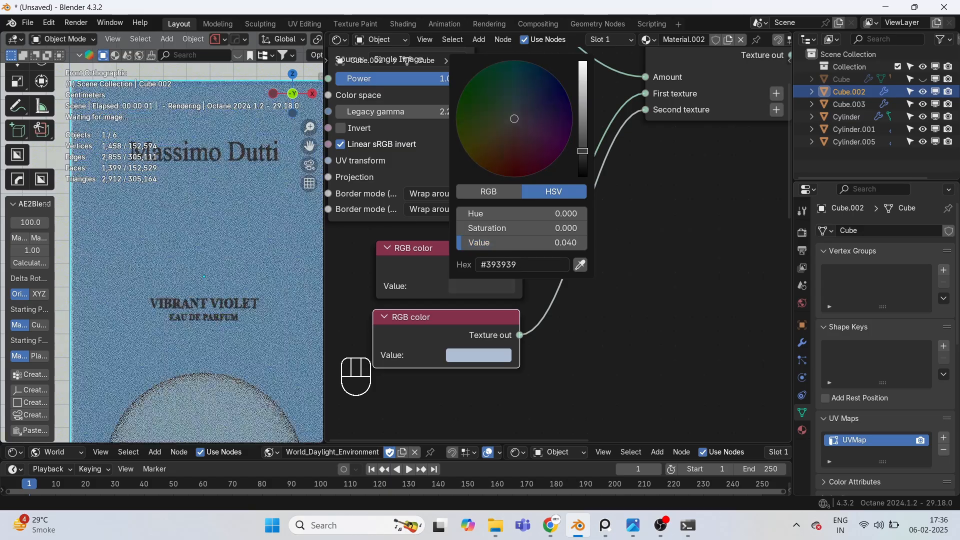
middle_drag(245, 253, 150, 196)
scroll(190, 211, up, 3)
scroll(155, 257, down, 2)
middle_drag(155, 256, 222, 235)
scroll(155, 310, down, 1)
key(KP_1)
scroll(249, 406, up, 1)
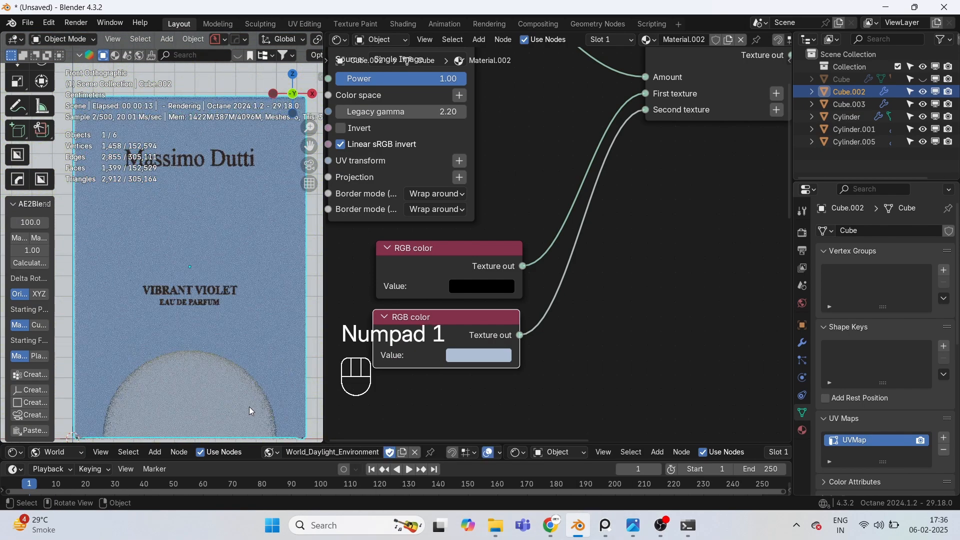
scroll(481, 296, down, 3)
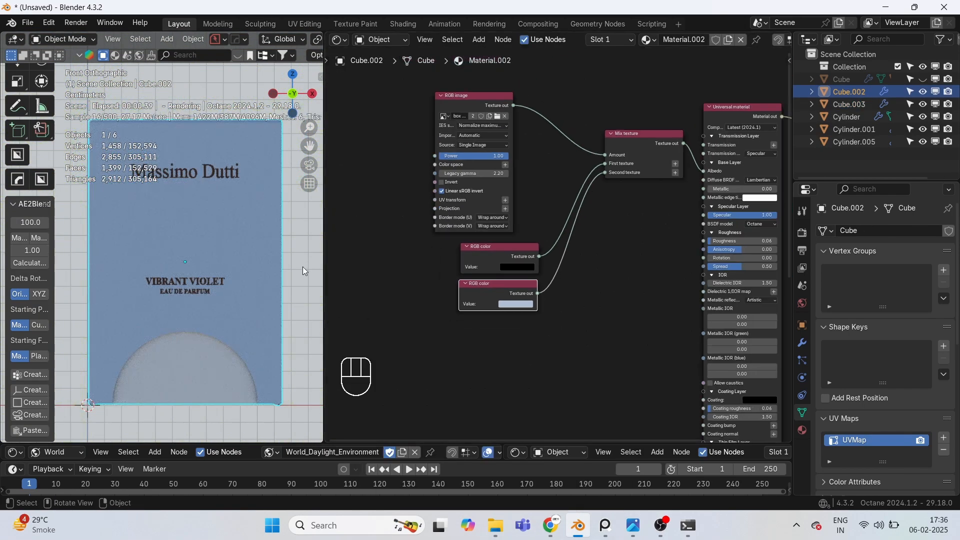
Step: Unhide the tan box and its inner box beside the blue box
key(alt+h)
scroll(212, 309, down, 3)
shift+middle_drag(211, 305, 303, 296)
Step: Examine the noise and gradient nodes driving the tan box's bump, and return to the blue box's material
click(180, 227)
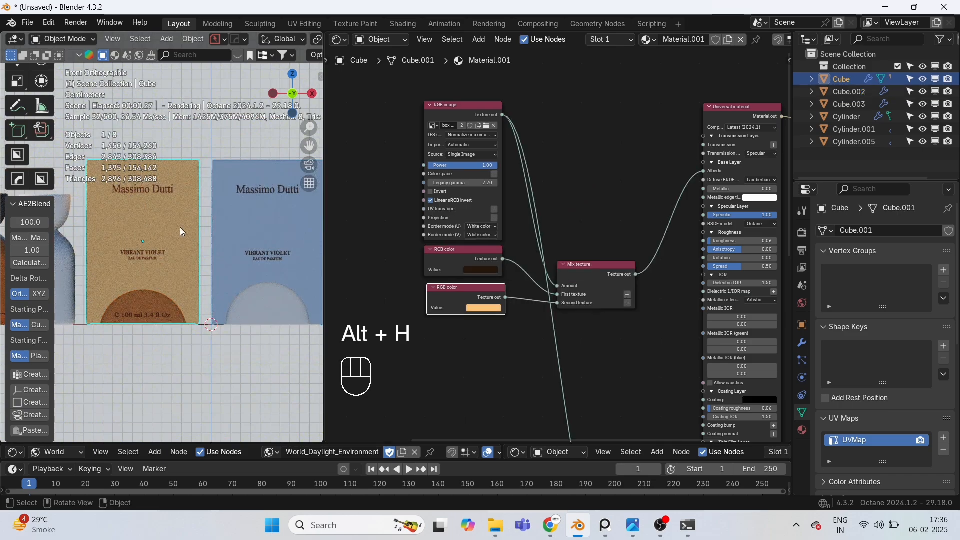
middle_drag(404, 291, 483, 15)
scroll(559, 242, down, 3)
middle_drag(519, 245, 635, 198)
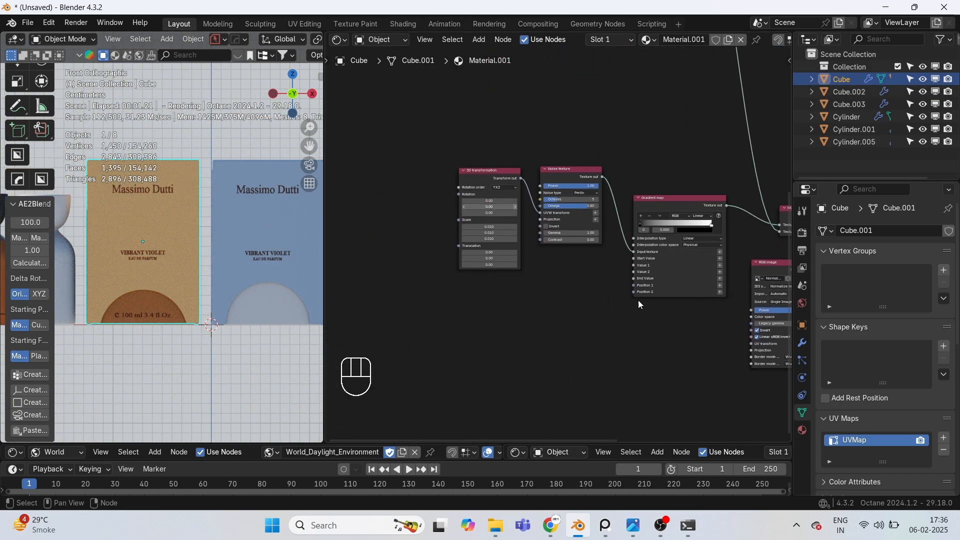
middle_drag(613, 236, 541, 228)
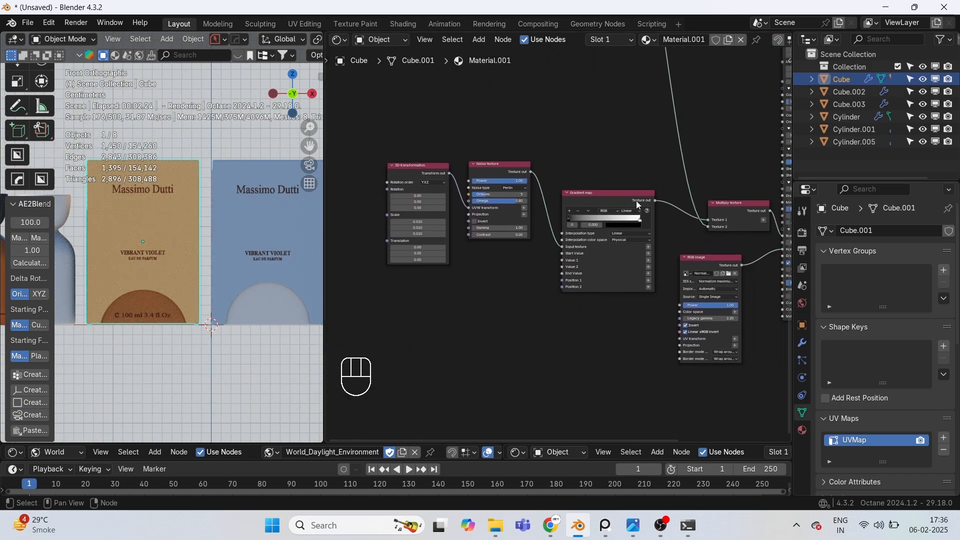
click(255, 236)
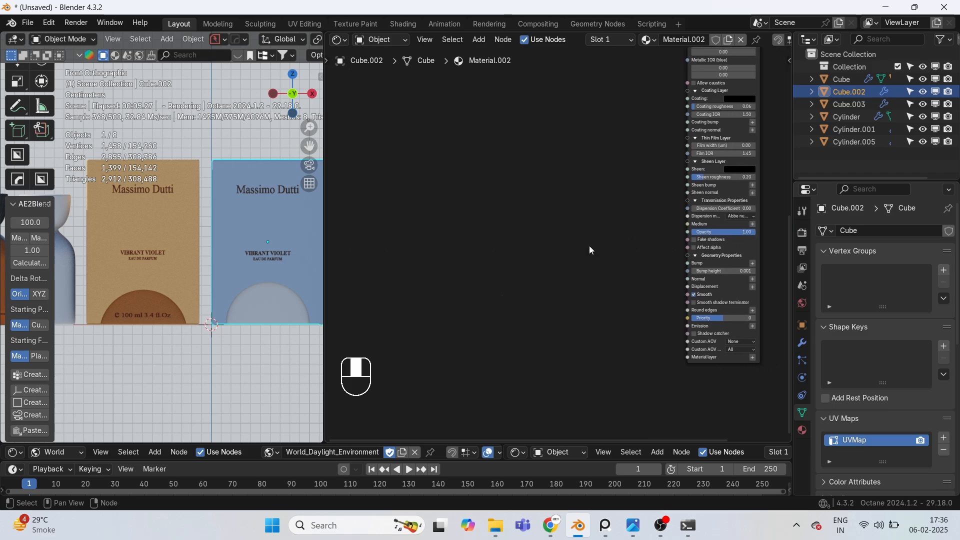
scroll(555, 225, up, 2)
key(shift+a)
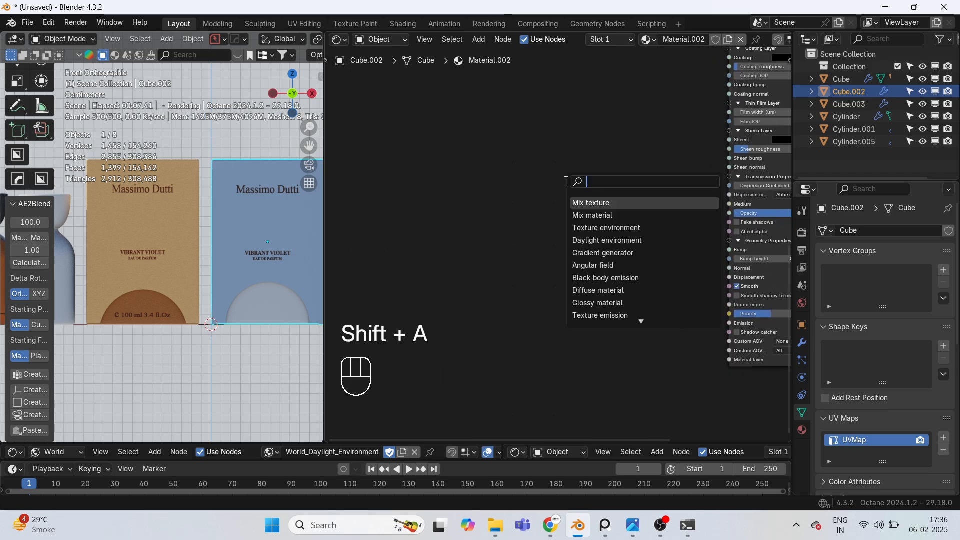
text(col)
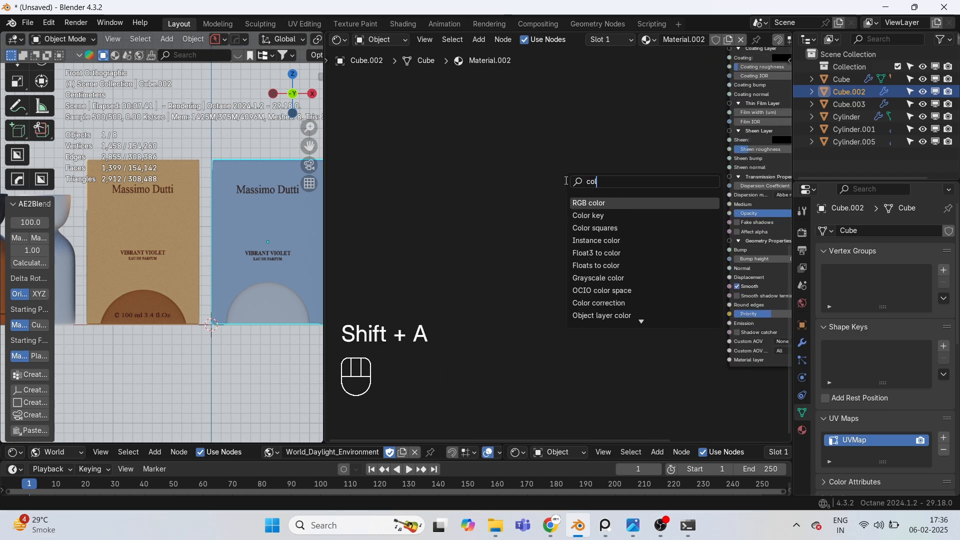
text(grad)
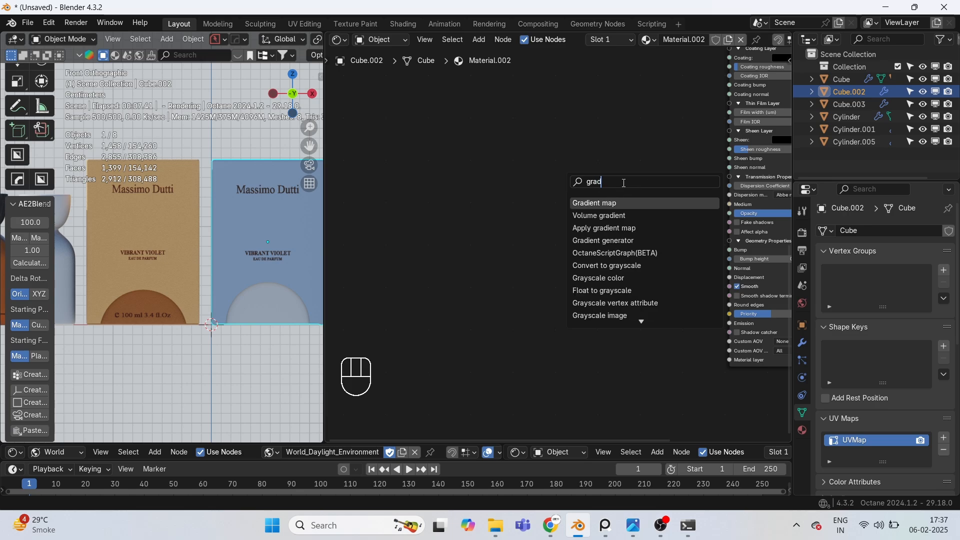
key(Down)
key(Down)
key(Down)
key(Down)
key(Down)
key(Down)
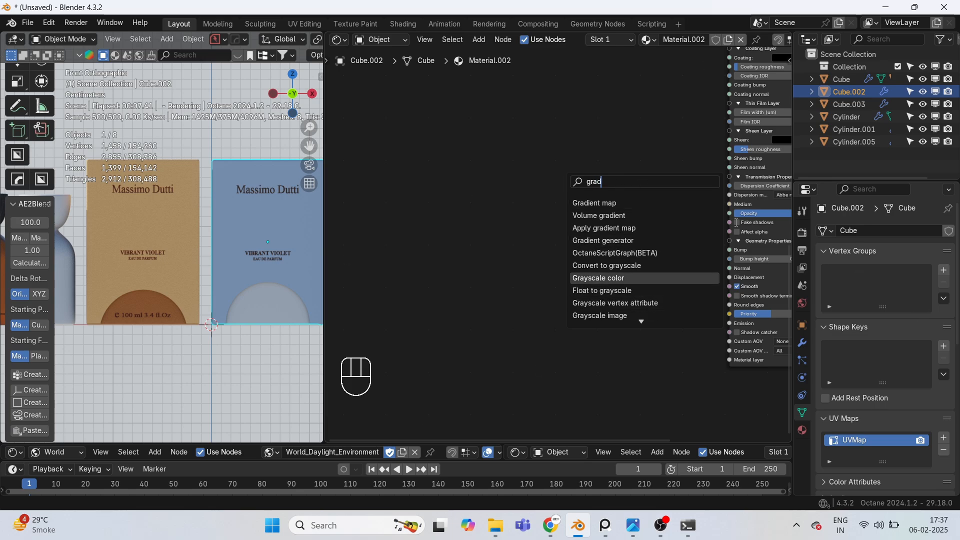
right_click(518, 5)
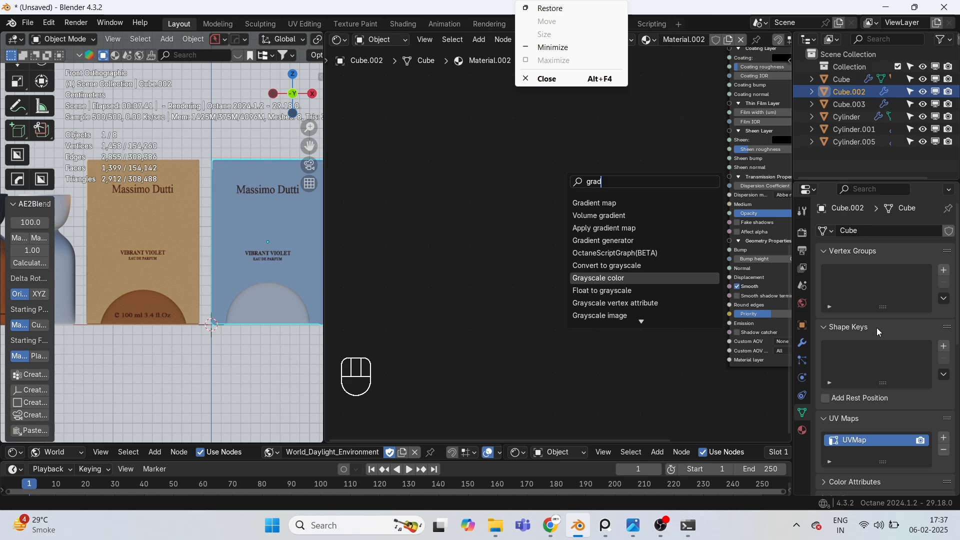
click(619, 204)
Step: Add a Gradient map node to the blue box's material, beside the Universal material node
key(shift+a)
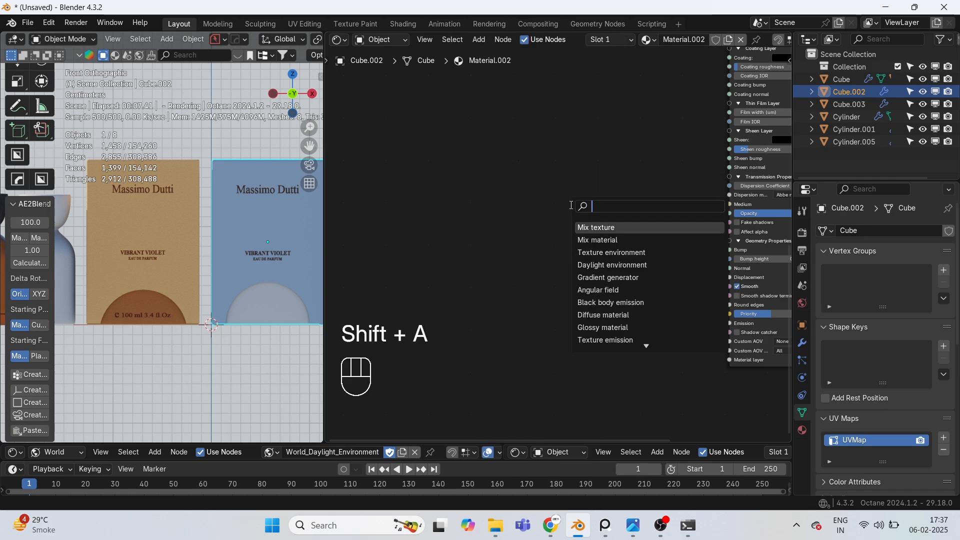
text(gradi)
click(684, 228)
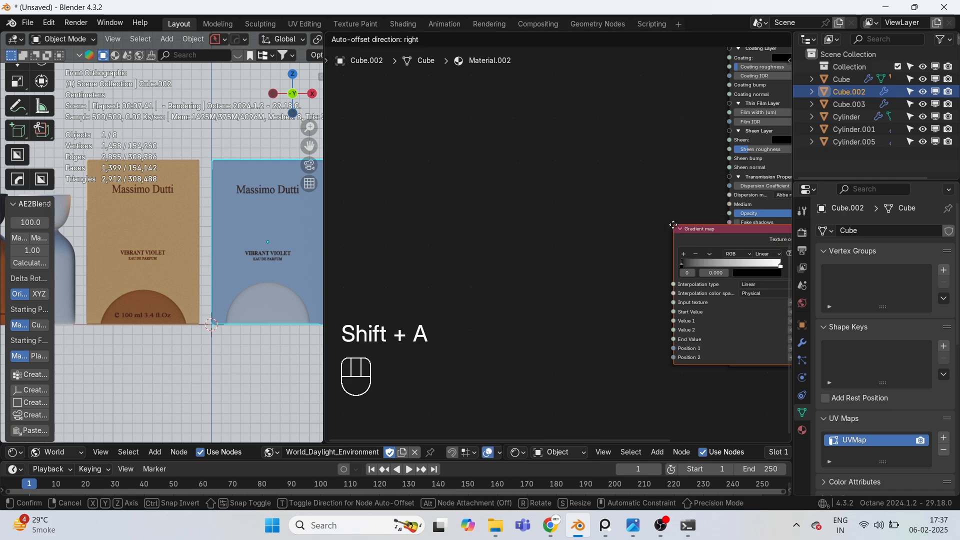
click(562, 207)
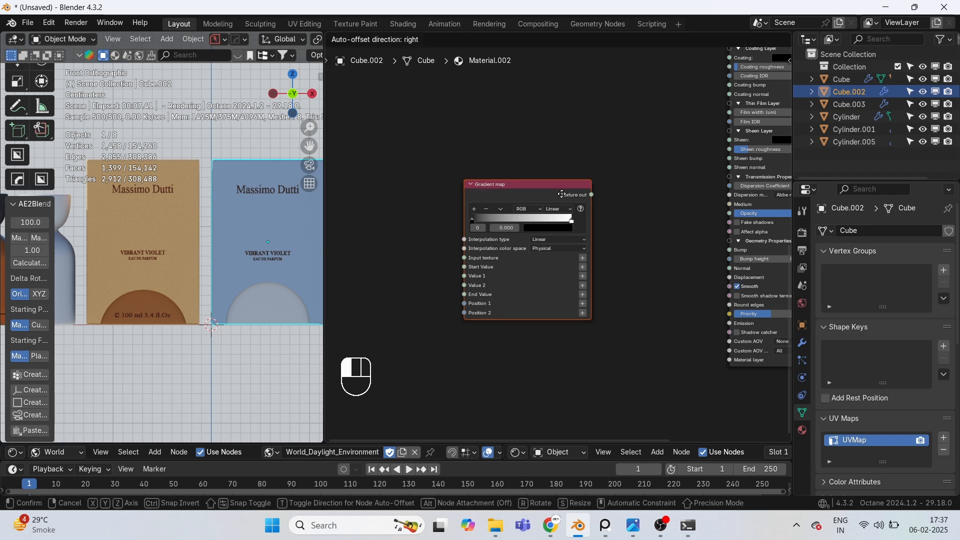
Step: Add a Noise texture node to the blue box's material and connect it to the Gradient map's Input texture
click(100, 239)
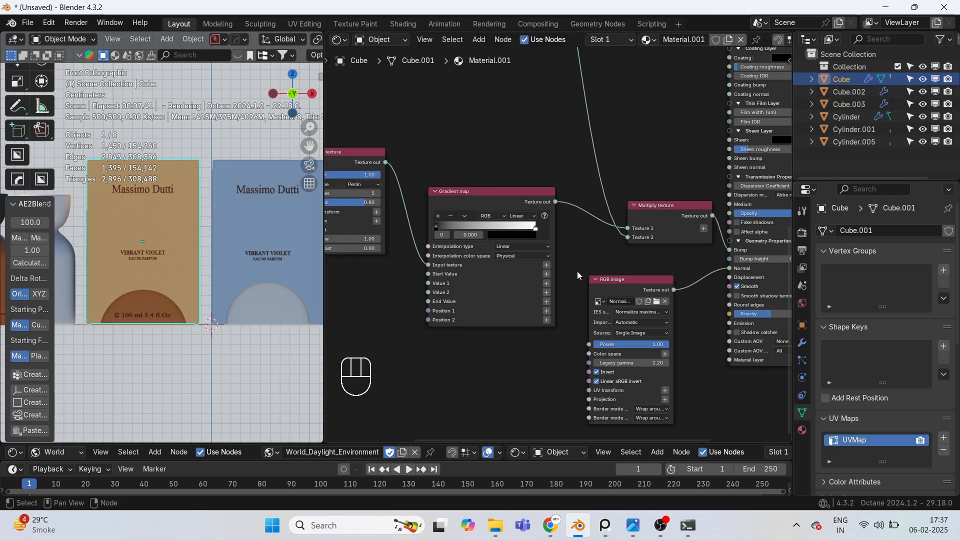
scroll(577, 271, down, 3)
scroll(571, 267, up, 4)
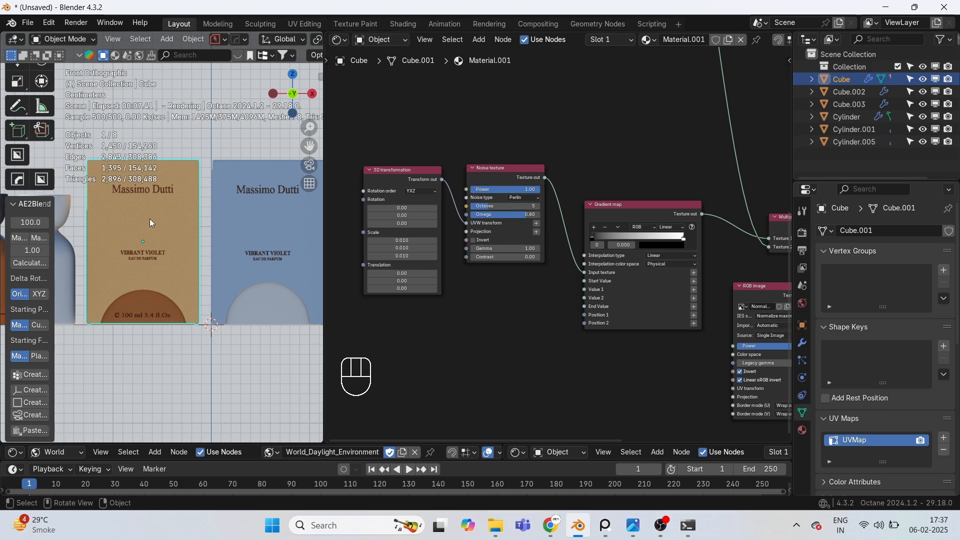
click(231, 223)
key(shift+a)
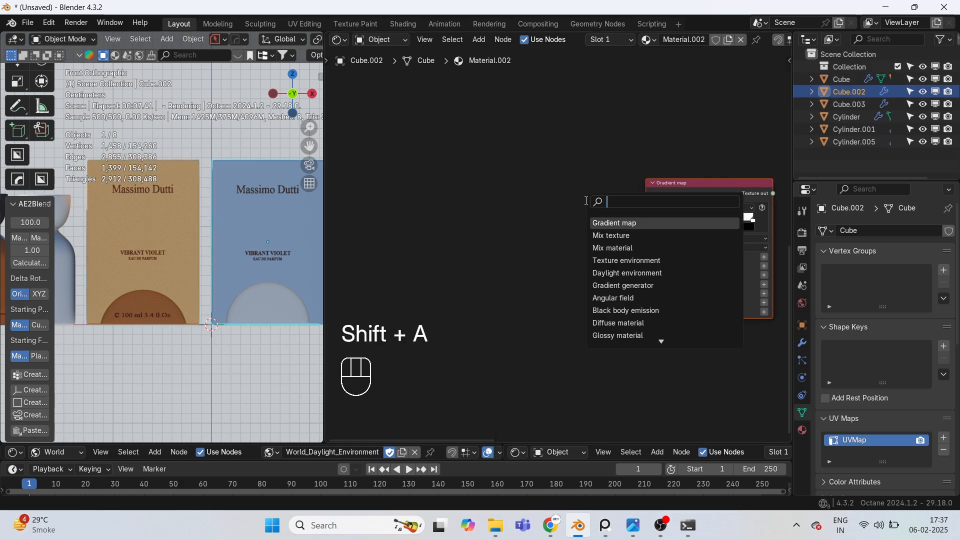
text(noise)
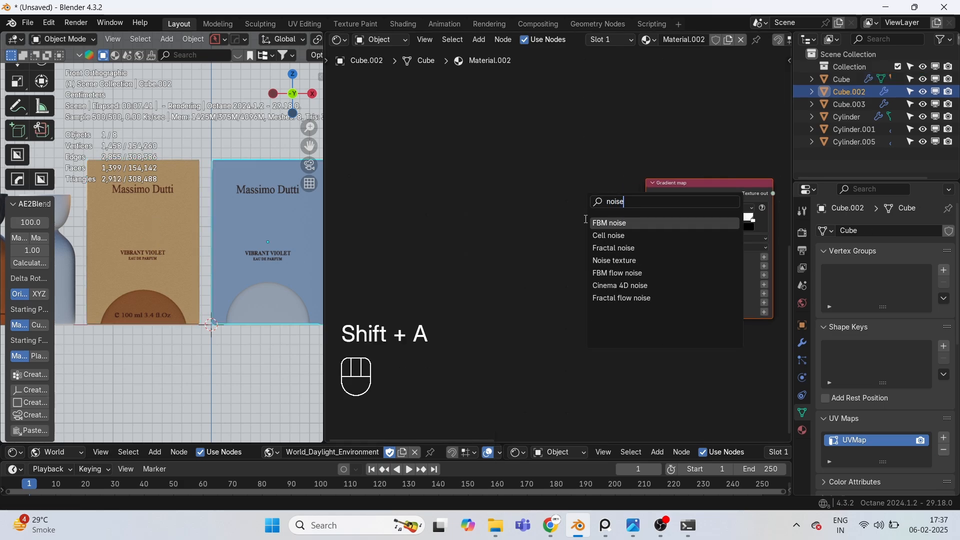
key(Down)
key(Down)
key(Down)
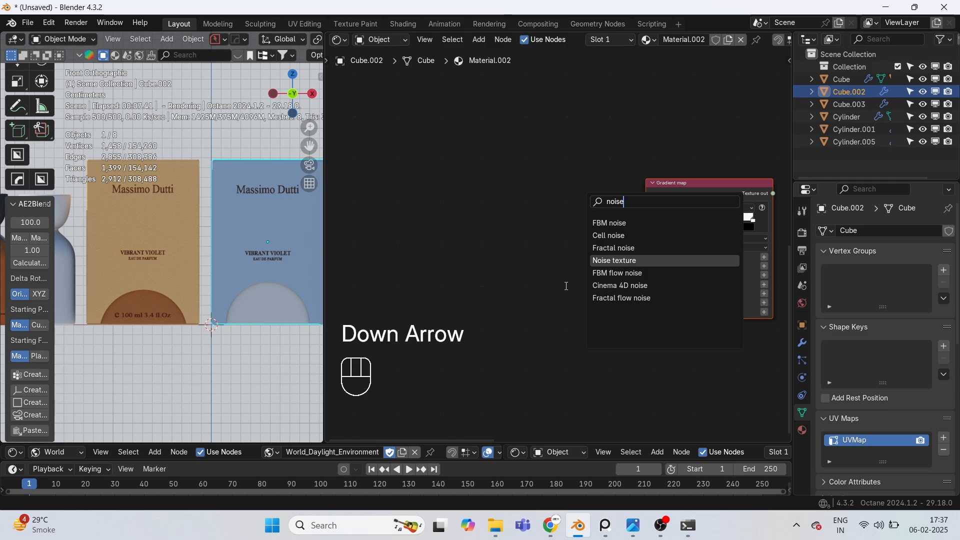
key(Return)
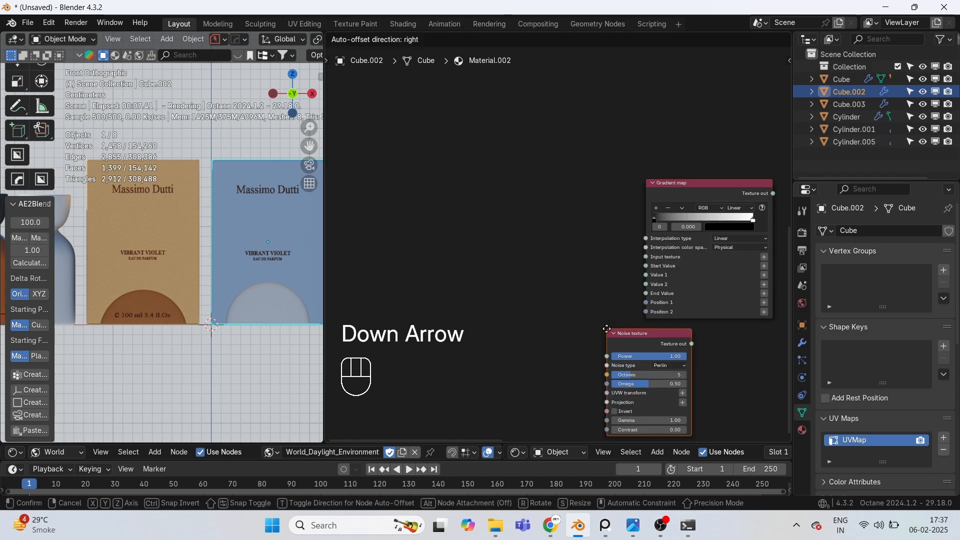
click(584, 173)
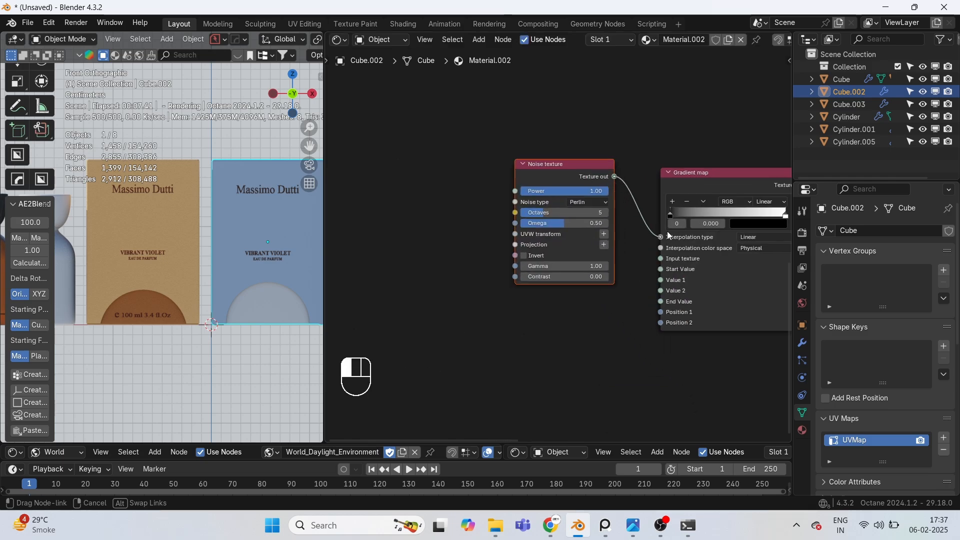
drag(668, 252, 661, 261)
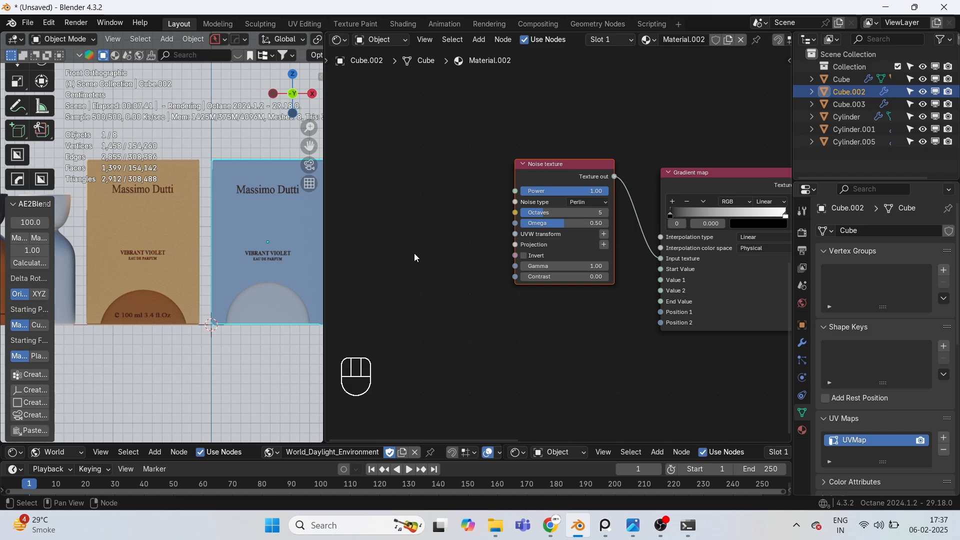
Step: Attach a 3D transformation node to the Noise texture's UVW transform input
middle_drag(589, 143, 614, 155)
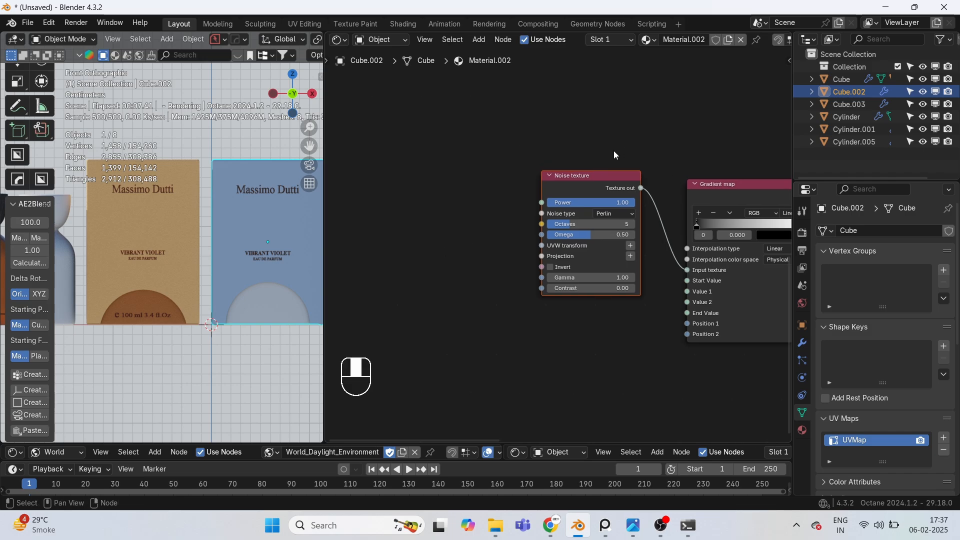
click(631, 245)
scroll(560, 250, up, 1)
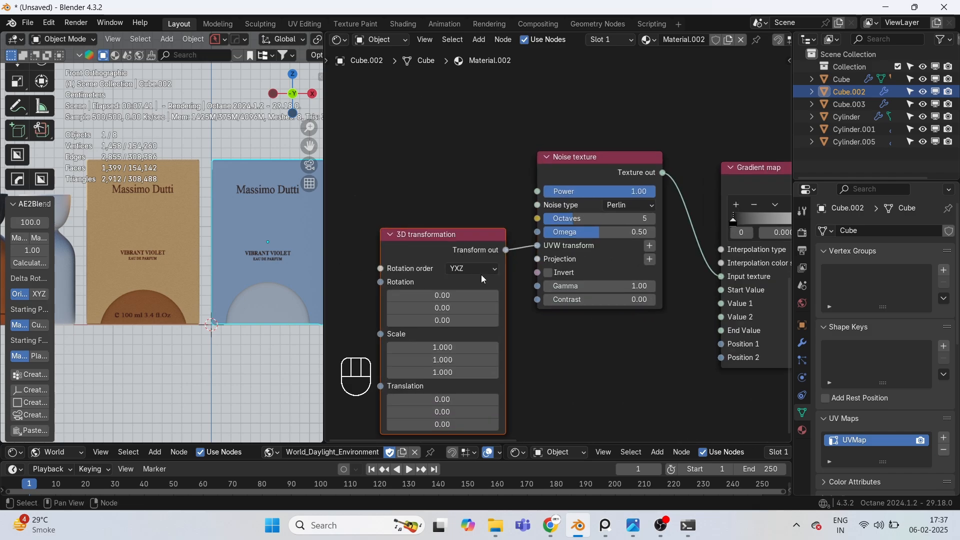
Step: Preview the Noise texture's output alone on the whole front face of the blue box in the rendered viewport
scroll(200, 257, up, 8)
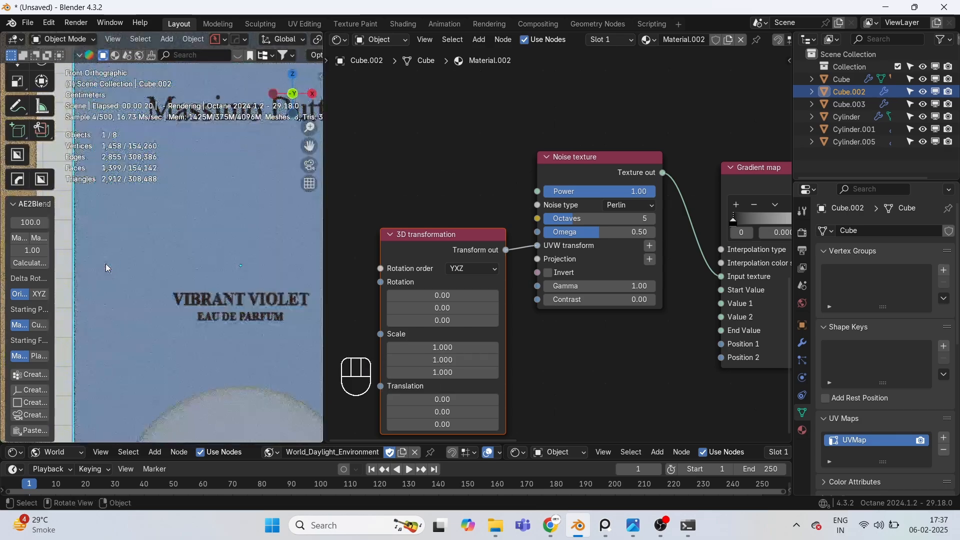
key(z)
click(248, 250)
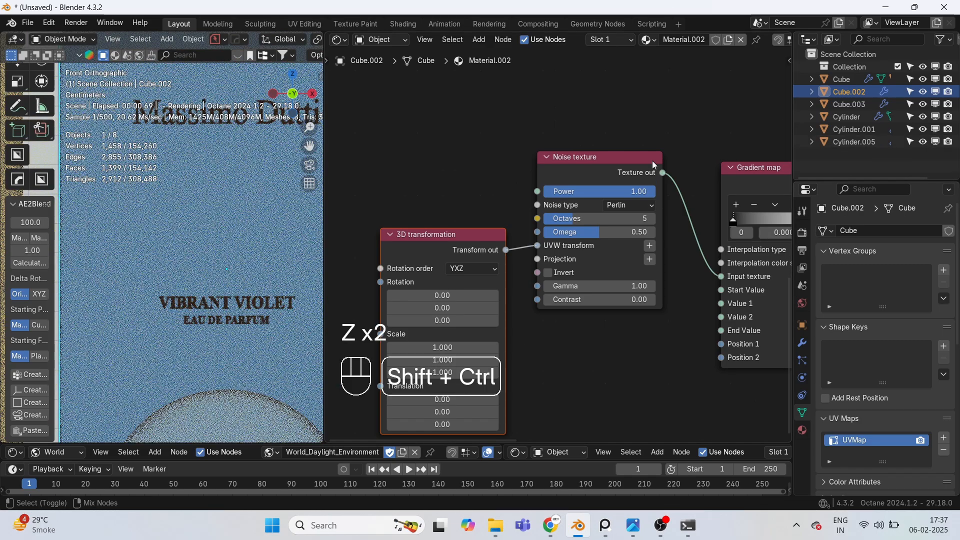
ctrl+shift+click(618, 173)
middle_drag(603, 334, 601, 268)
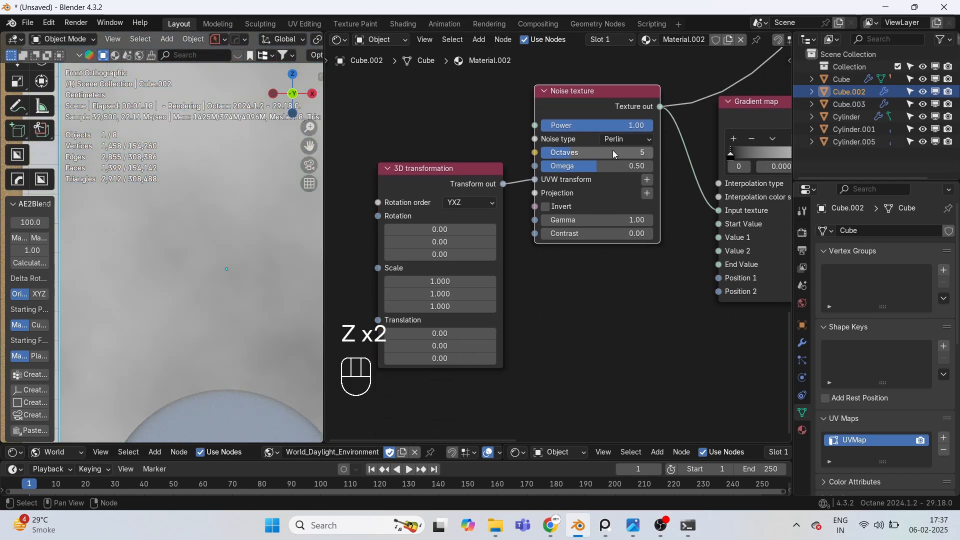
scroll(122, 244, down, 3)
shift+middle_drag(205, 225, 196, 234)
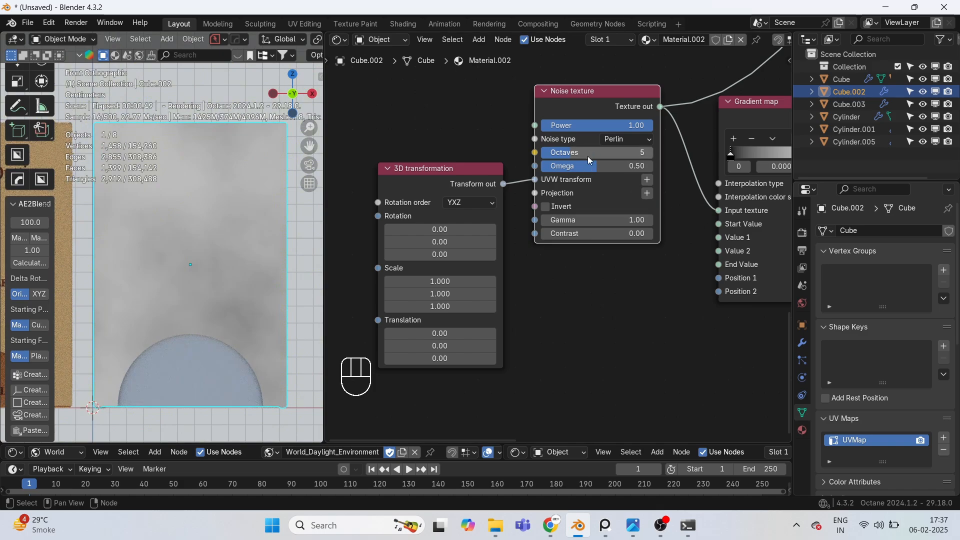
Step: Set the Noise texture's Octaves to 16, Gamma to 1.86 and Contrast to 0.24
drag(590, 155, 654, 157)
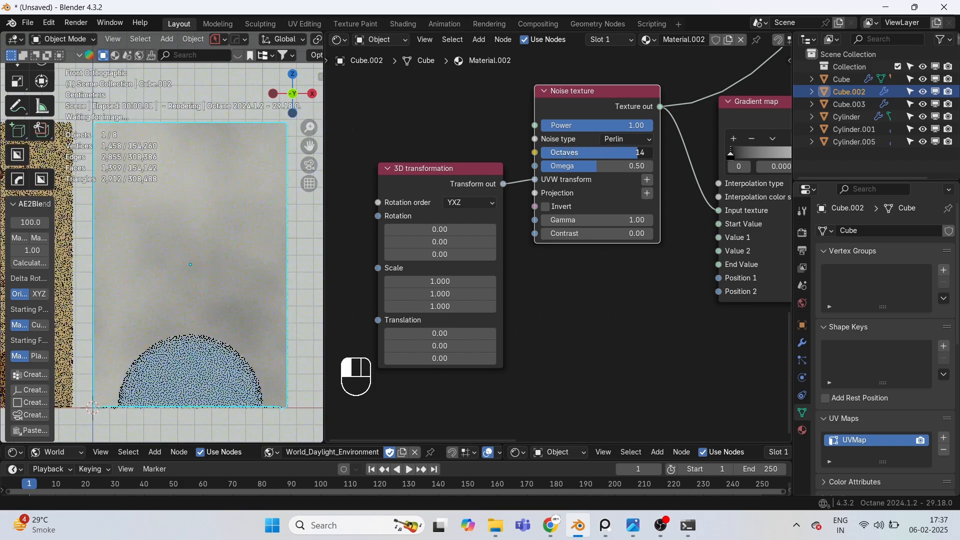
drag(622, 220, 645, 231)
Step: Set the 3D transformation's scale to 0.1 on all three axes
key(ctrl+z)
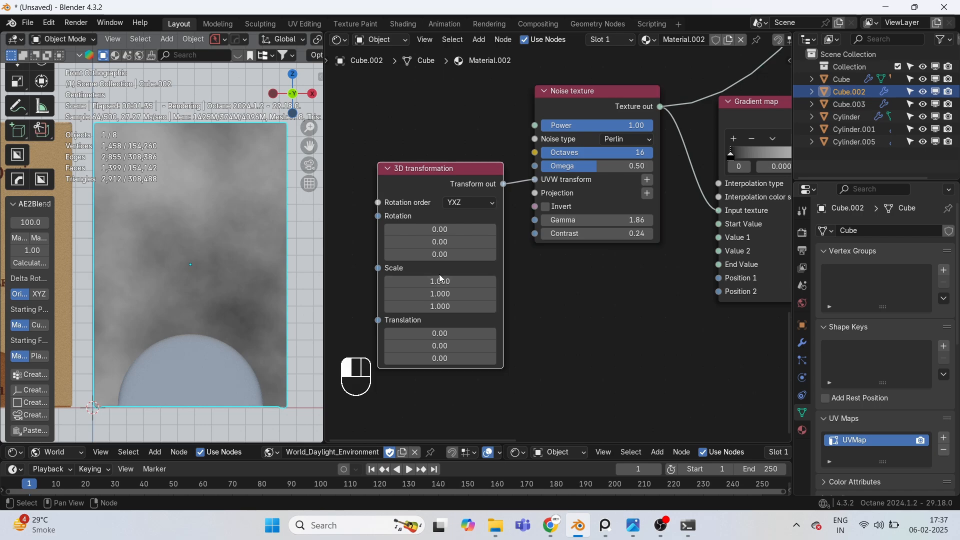
mouse_move(440, 278)
mouse_down()
mouse_move(453, 270)
mouse_move(456, 236)
mouse_move(423, 223)
mouse_move(536, 223)
mouse_move(416, 223)
mouse_up()
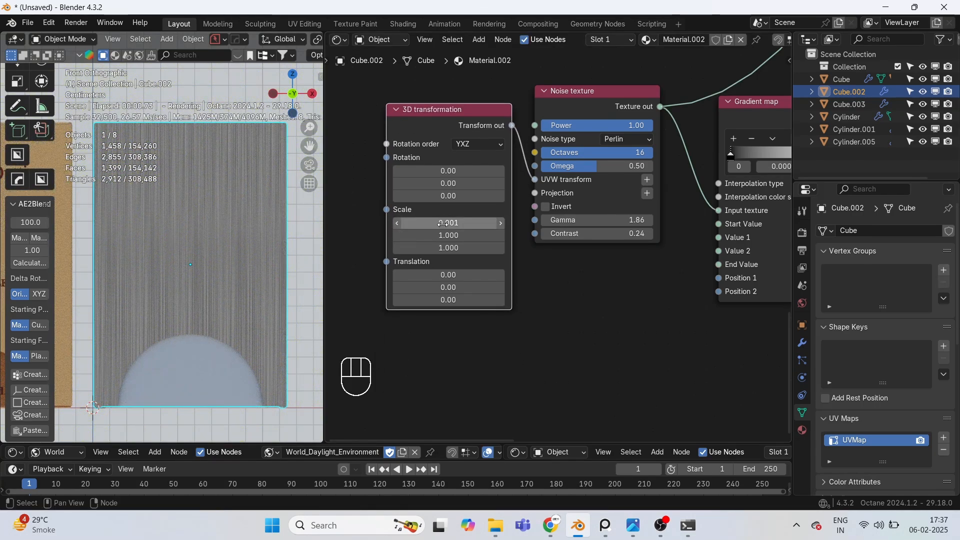
click(462, 223)
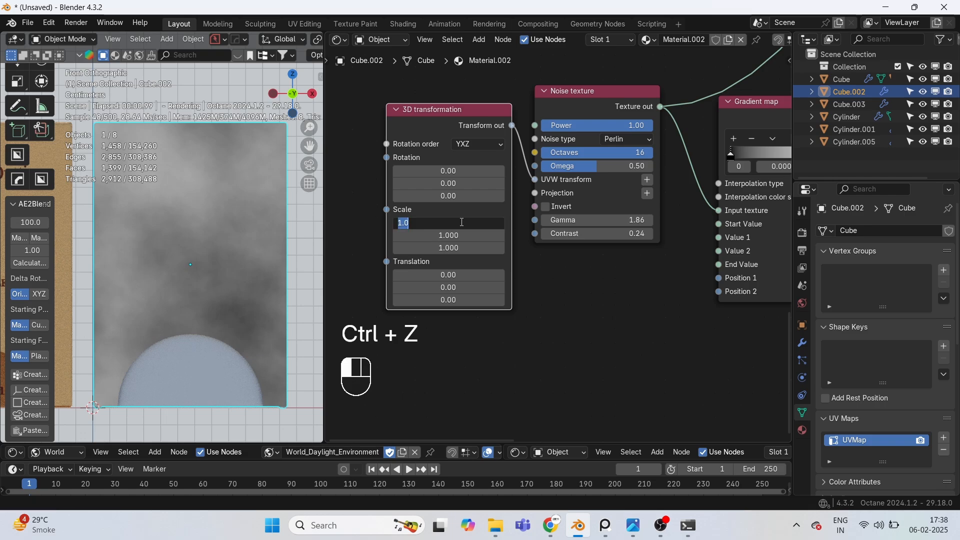
text(.1)
key(Tab)
text(.1)
key(Tab)
text(.1)
key(Return)
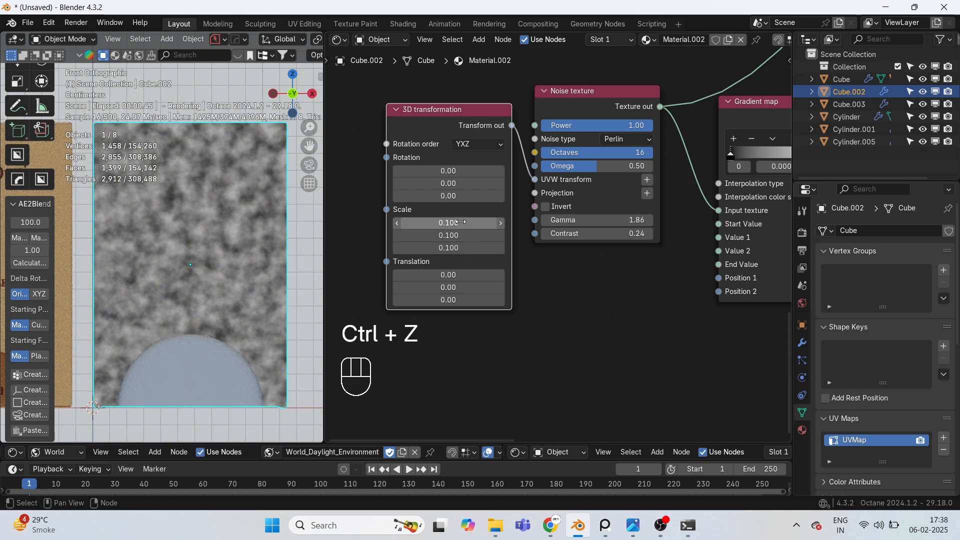
Step: Set the Noise texture's Omega to 0.87 and open the 3D transformation's X scale for editing
scroll(451, 280, up, 3)
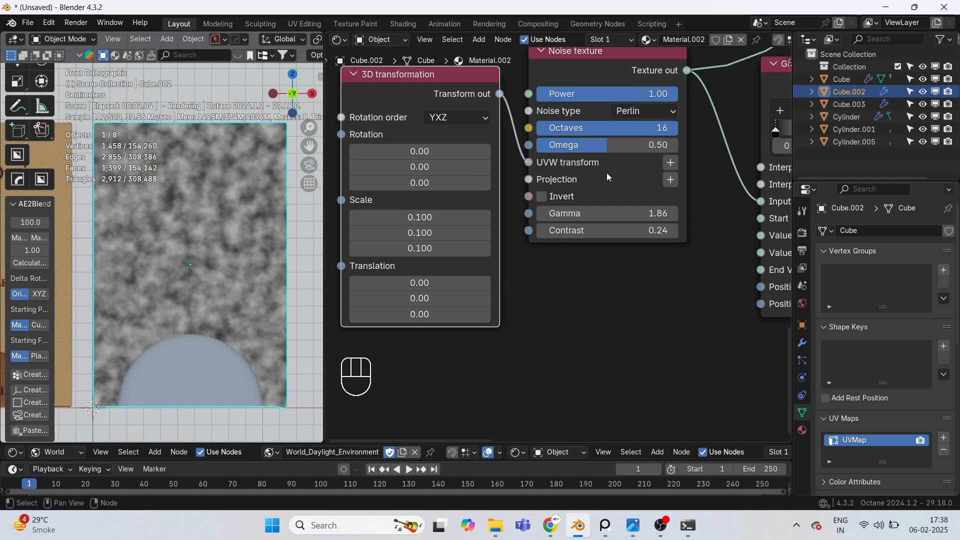
drag(616, 128, 659, 144)
scroll(104, 293, up, 3)
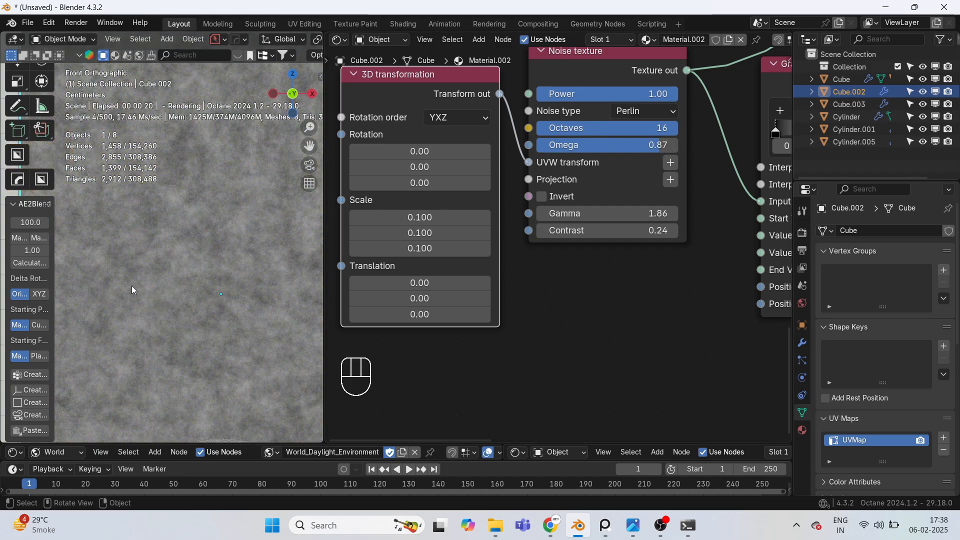
click(425, 216)
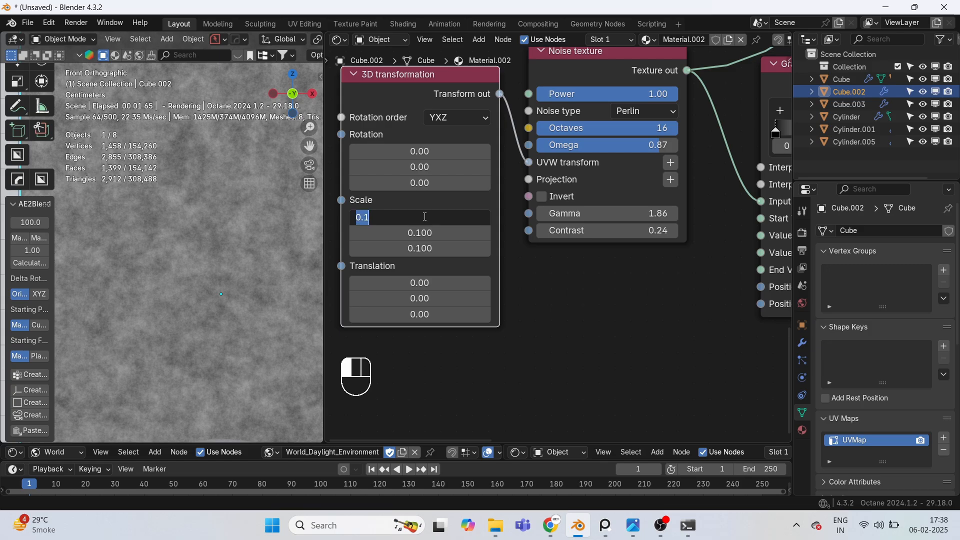
click(533, 369)
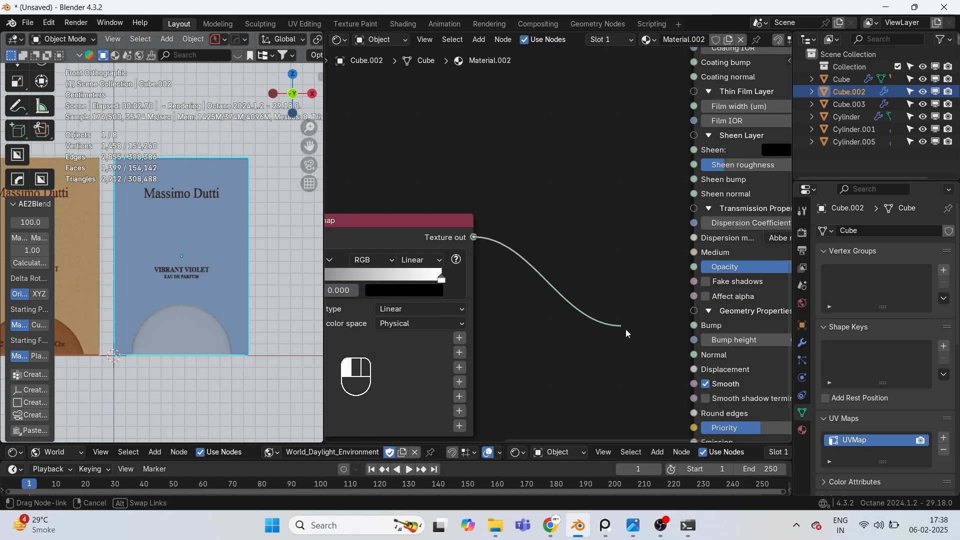
Step: Connect the Gradient map's output to the Universal material's Bump input and inspect the blue box's surface up close
drag(625, 329, 686, 326)
middle_drag(686, 326, 529, 282)
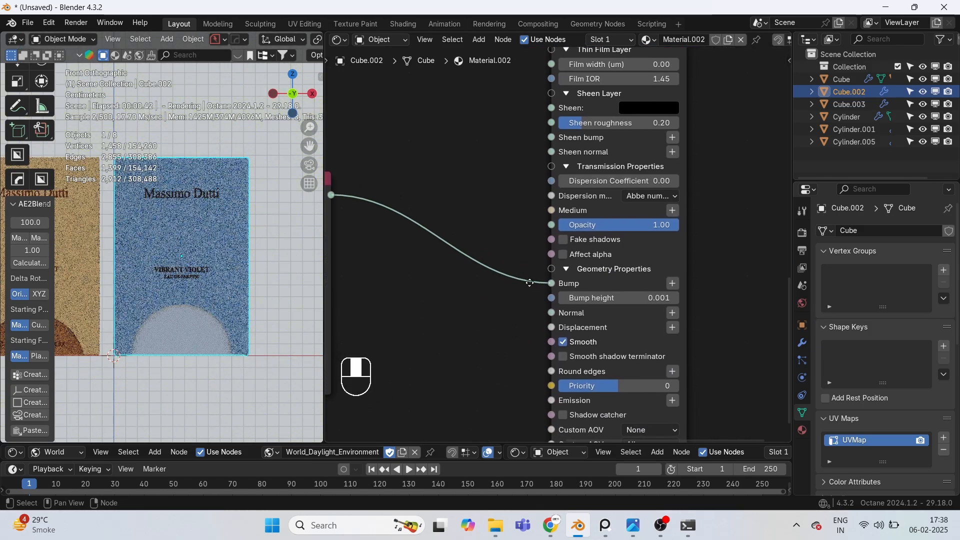
scroll(203, 271, up, 5)
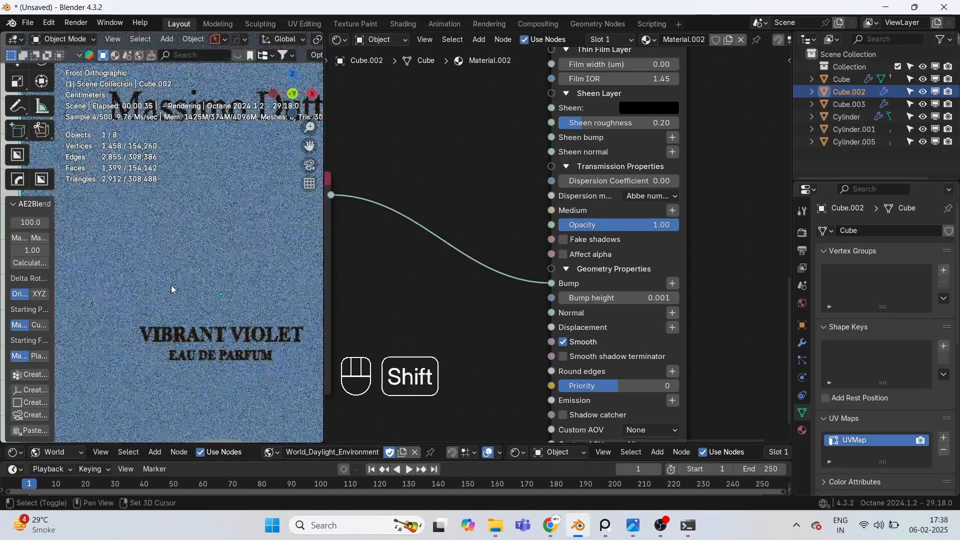
scroll(171, 285, down, 2)
shift+middle_drag(171, 285, 241, 253)
scroll(241, 253, up, 2)
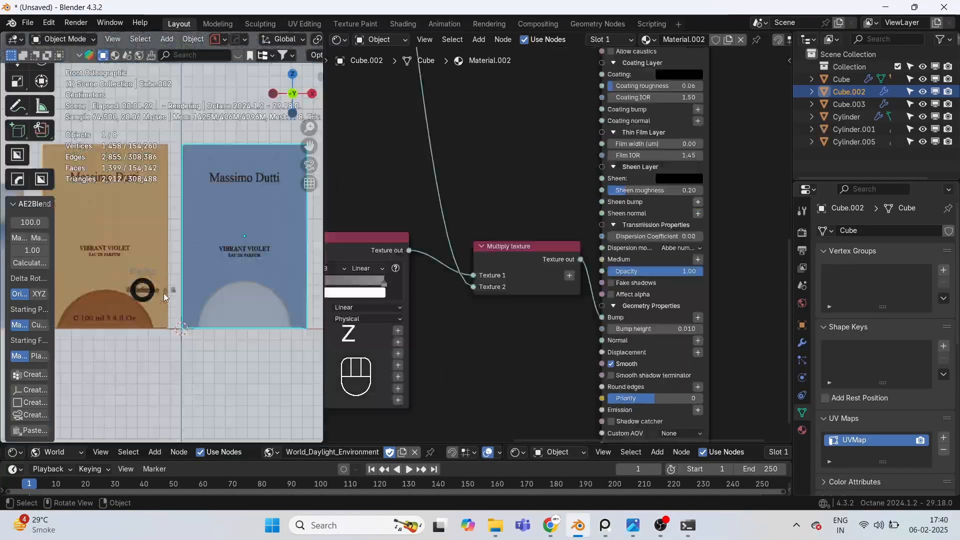
Step: Examine the tan inner box's material, following the noise, Gradient map and Multiply texture nodes that feed its bump
click(165, 295)
key(z)
scroll(154, 274, up, 1)
drag(154, 274, 154, 274)
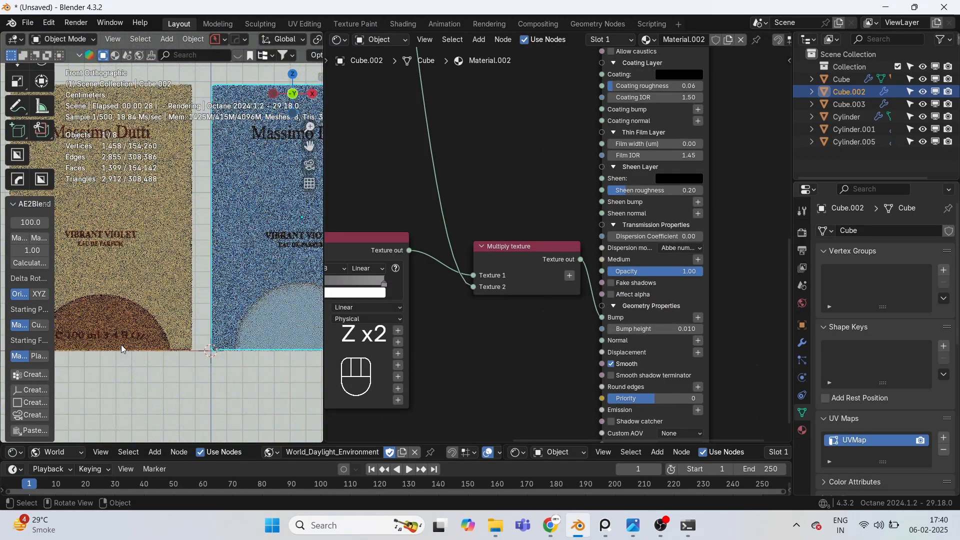
scroll(470, 399, down, 6)
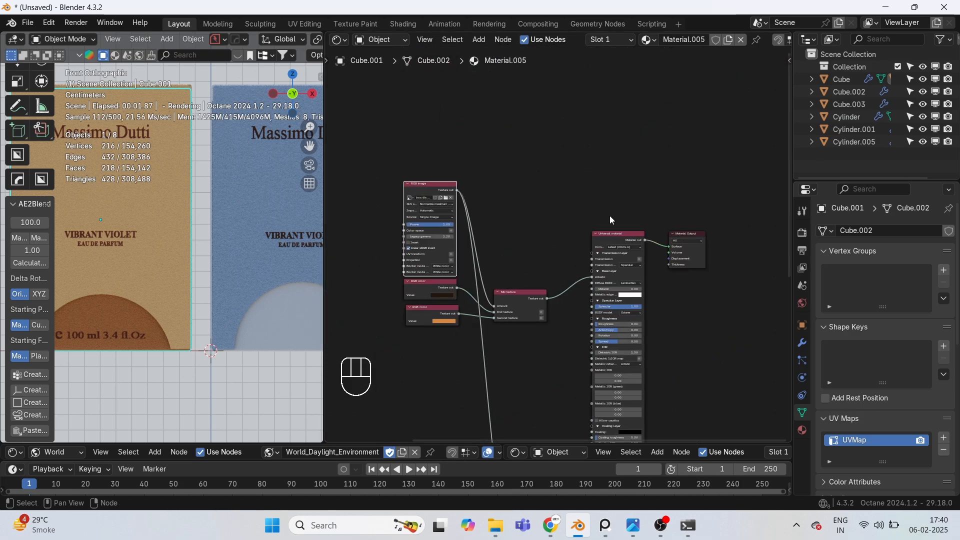
scroll(460, 269, down, 1)
middle_drag(461, 269, 568, 53)
scroll(489, 268, up, 1)
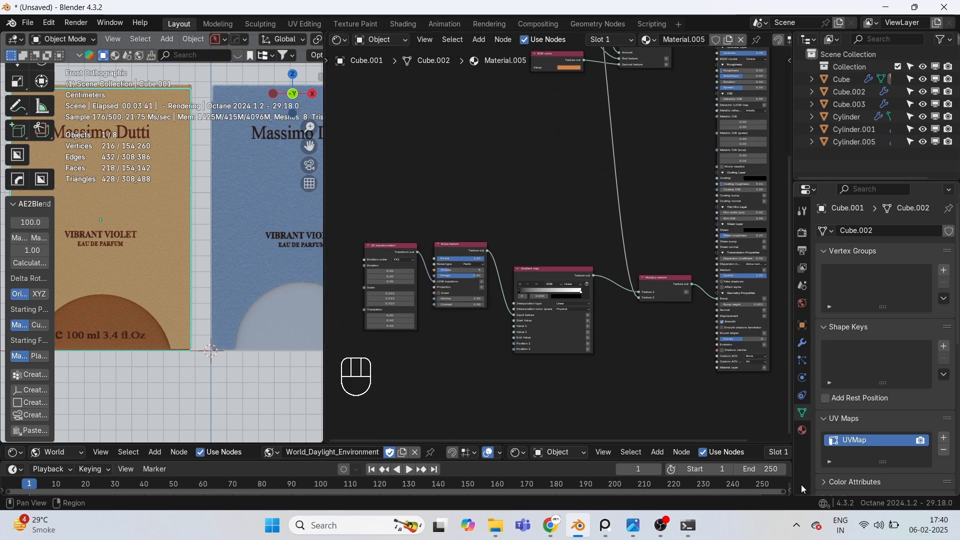
Step: Assign Material.005 to the inner box of the blue packaging and make it an independent copy
click(801, 430)
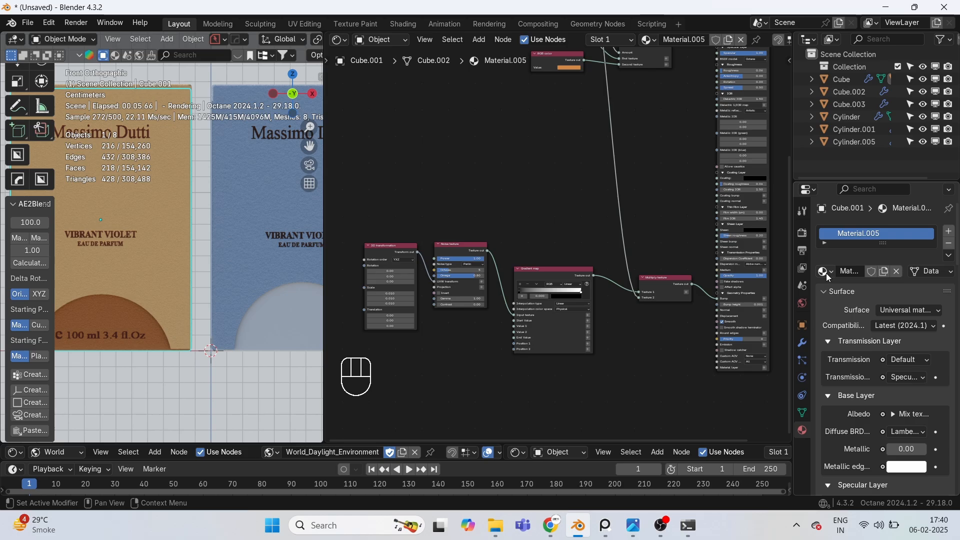
drag(286, 321, 280, 325)
click(292, 325)
shift+middle_drag(292, 325, 264, 332)
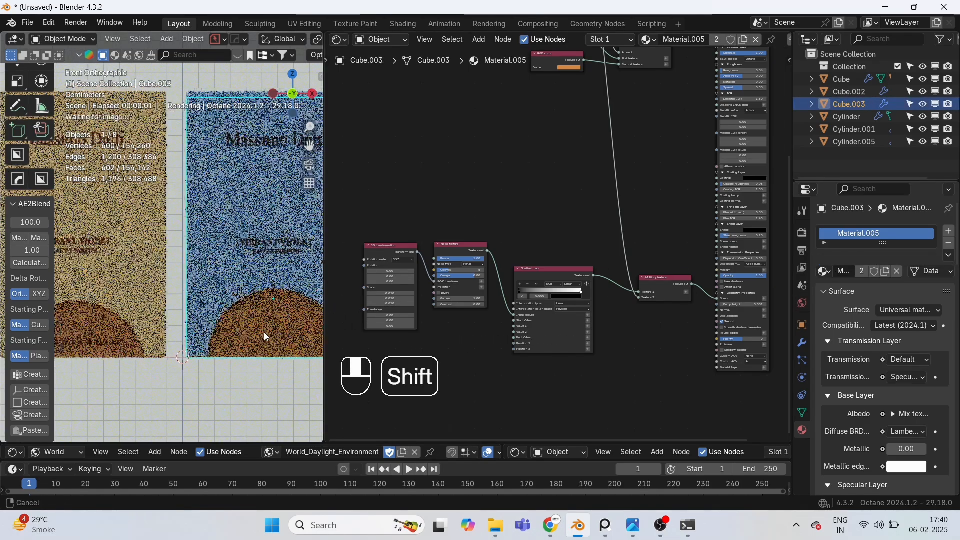
click(739, 40)
Step: Set the RGB color feeding the Mix texture's Second texture to white on the blue packaging's inner box
scroll(589, 181, up, 4)
middle_drag(586, 184, 504, 313)
scroll(479, 180, up, 3)
click(477, 139)
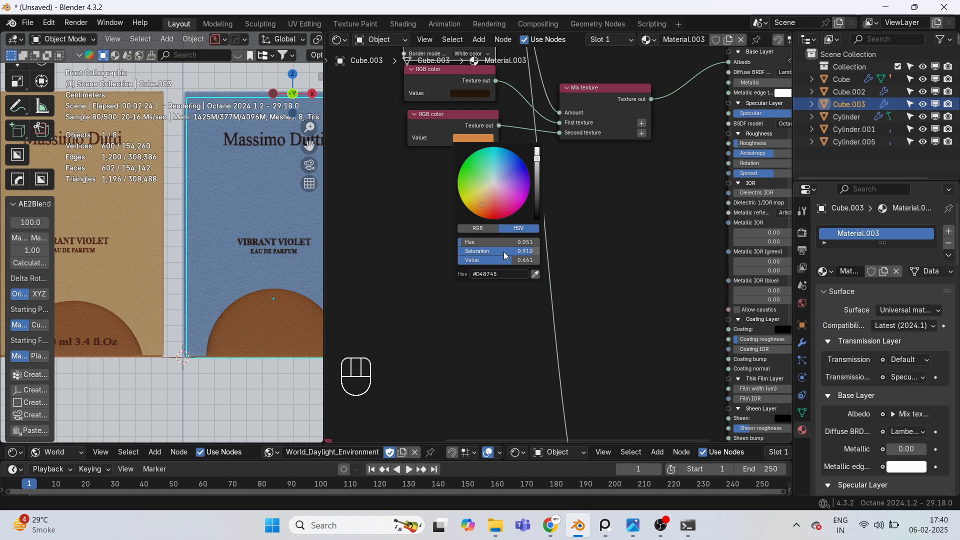
drag(503, 253, 428, 253)
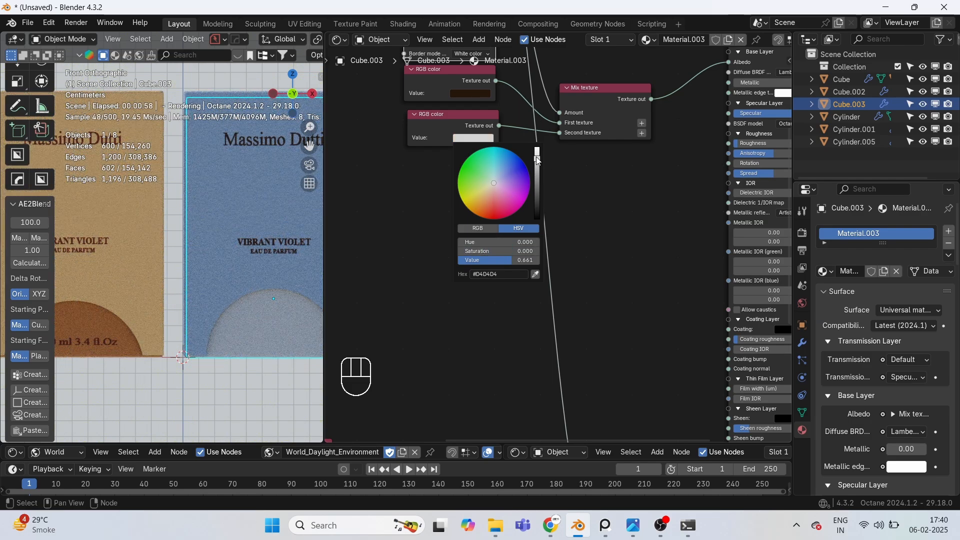
drag(537, 160, 537, 149)
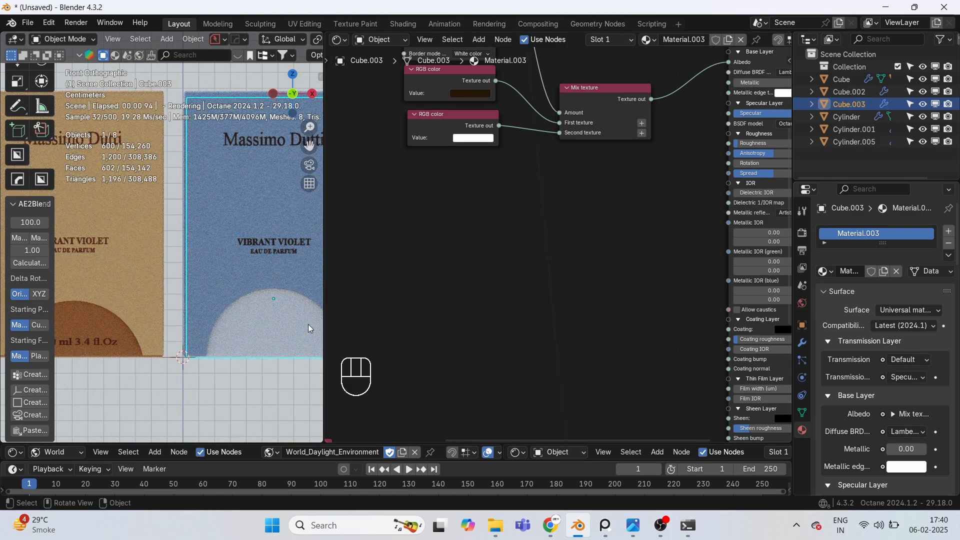
Step: Stretch the unwrapped UVs of the blue packaging's inner box about 0.33 along X to fill the box dis uv.png image
click(338, 39)
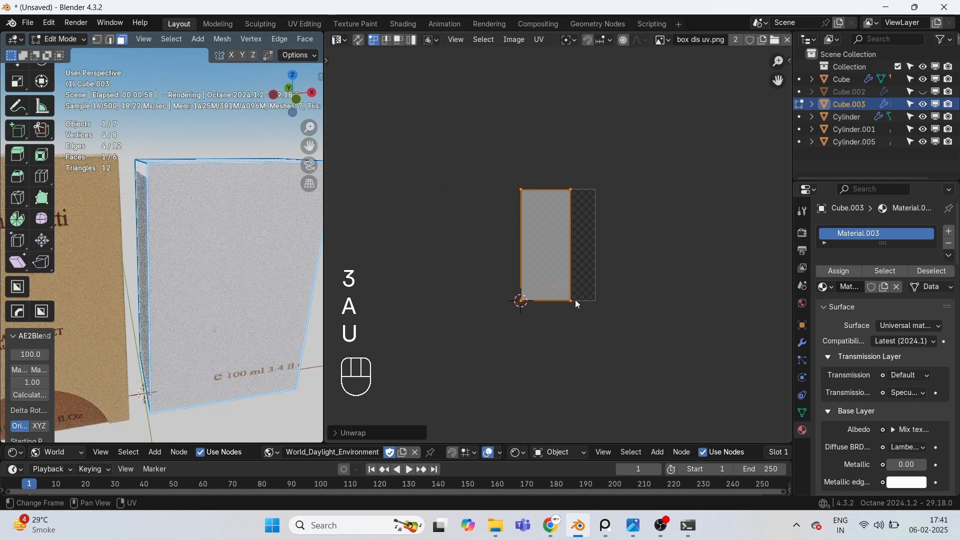
key(KP_1)
scroll(578, 304, down, 3)
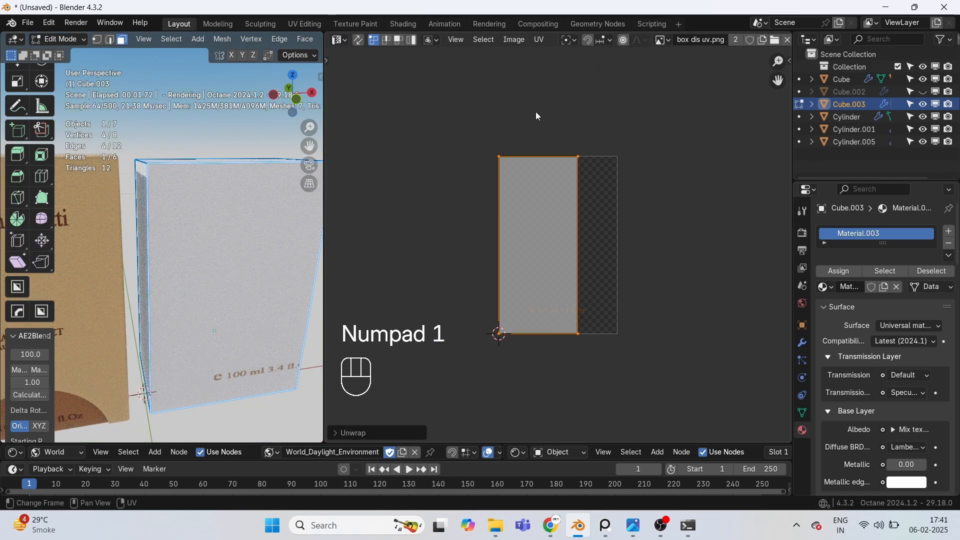
scroll(692, 372, up, 3)
key(g)
key(x)
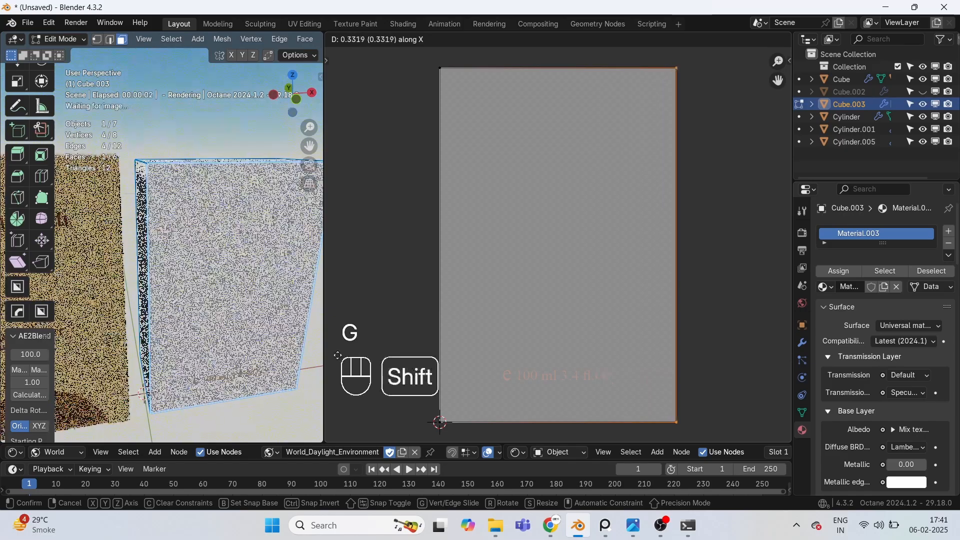
click(338, 355)
key(Tab)
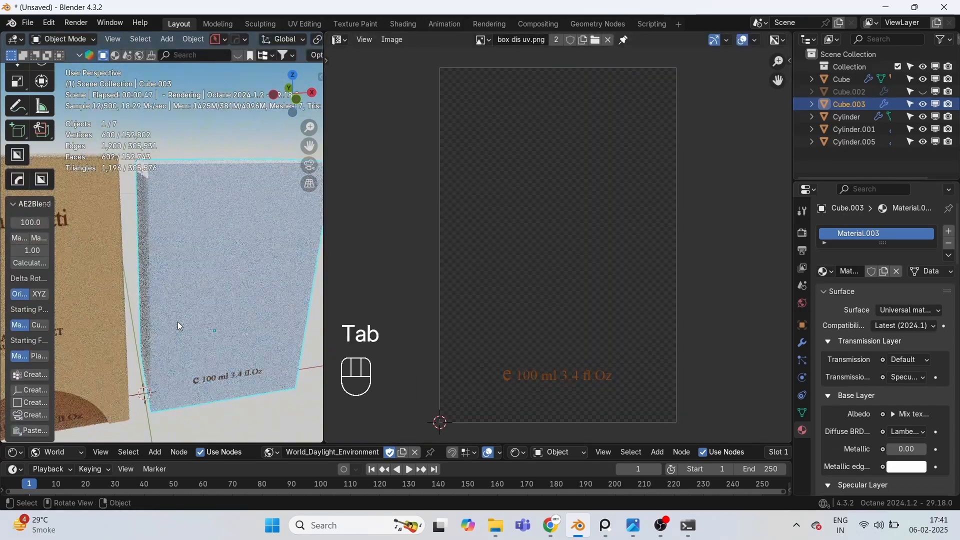
Step: Unhide the outer box and frame the blue packaging from the front with the inner box selected
key(KP_1)
key(alt+h)
shift+click(173, 242)
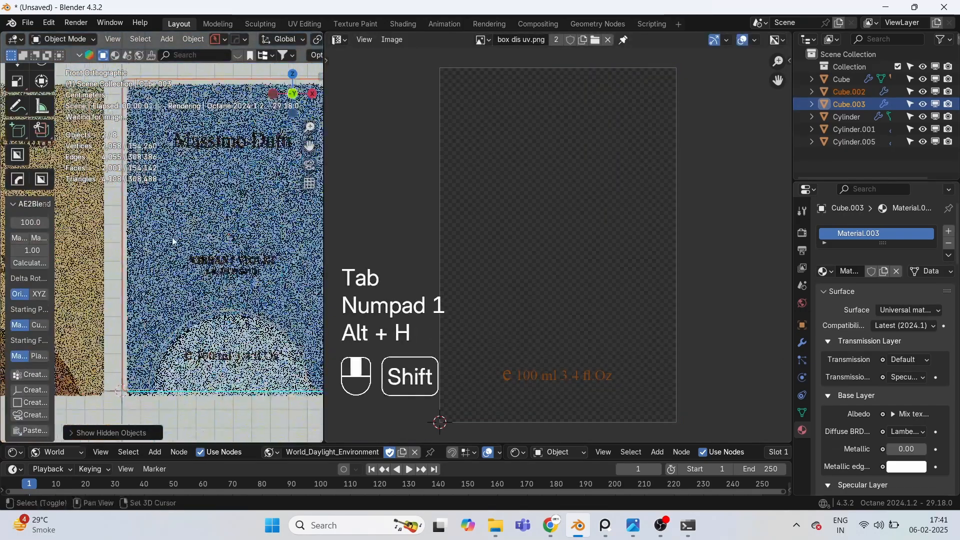
scroll(173, 242, up, 2)
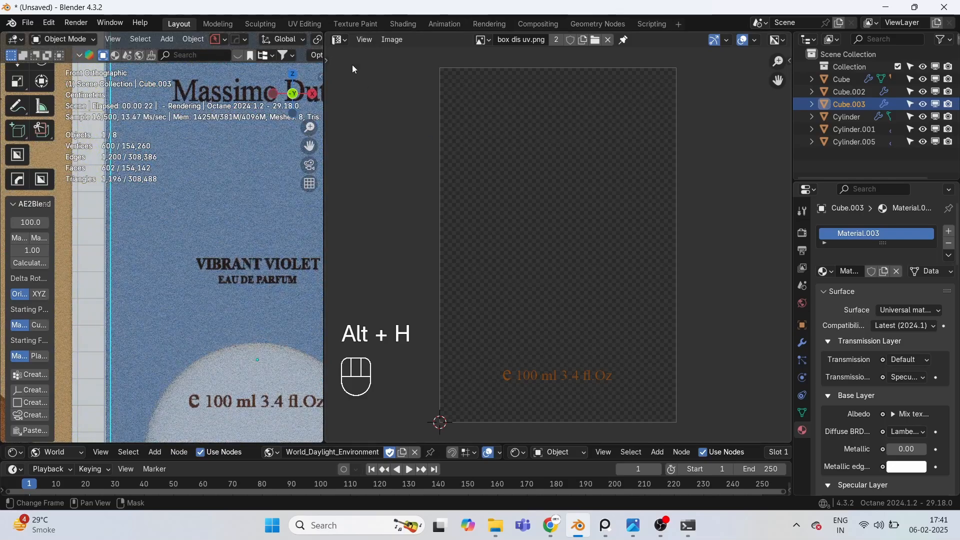
Step: Set the RGB color feeding the Mix texture's First texture to black in the inner box's material, and deselect the box
click(339, 40)
click(358, 178)
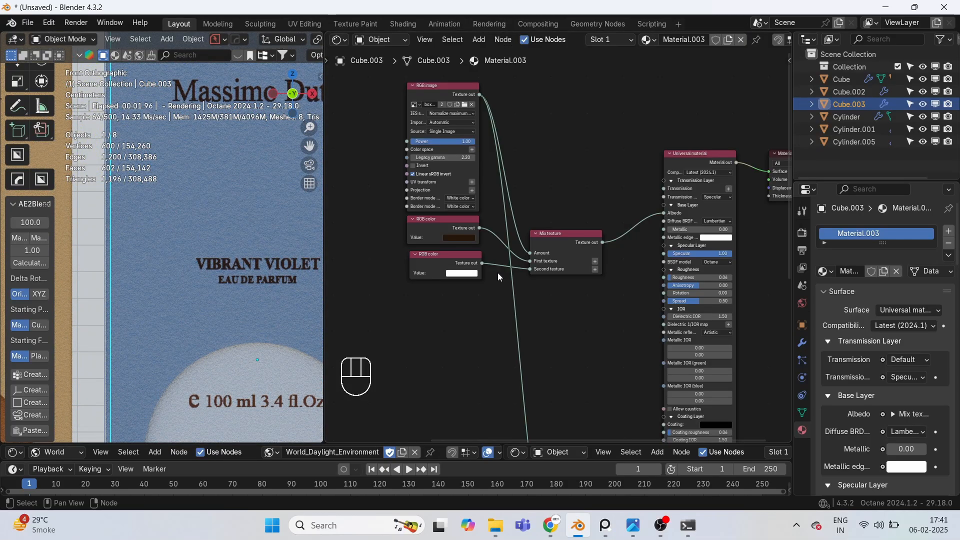
click(465, 238)
drag(493, 210, 448, 209)
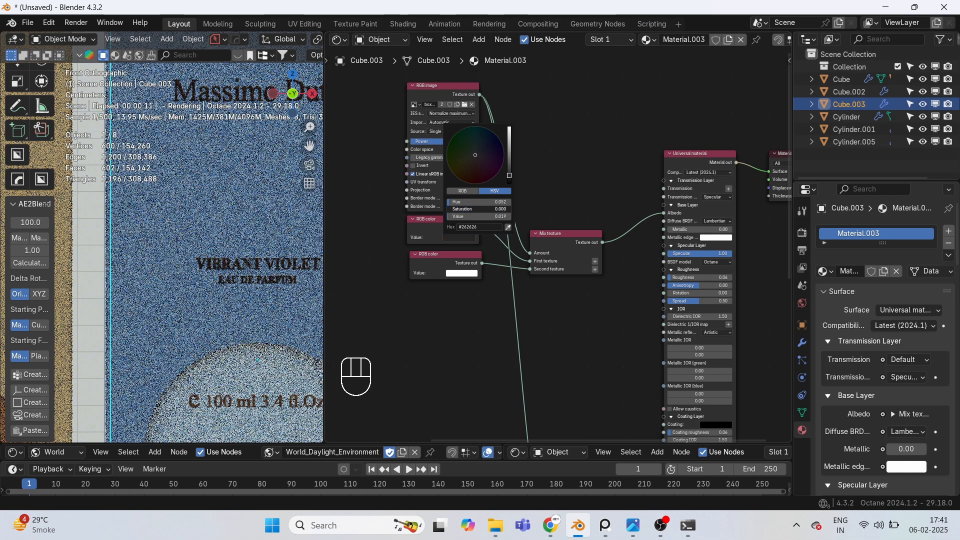
mouse_move(509, 172)
mouse_down()
mouse_move(509, 142)
mouse_move(508, 187)
mouse_up()
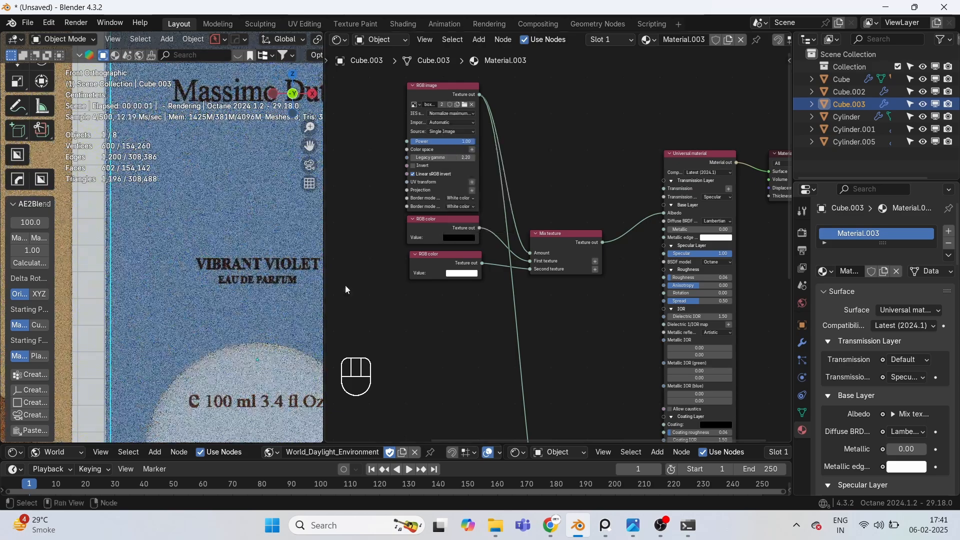
scroll(302, 270, down, 1)
scroll(232, 362, down, 5)
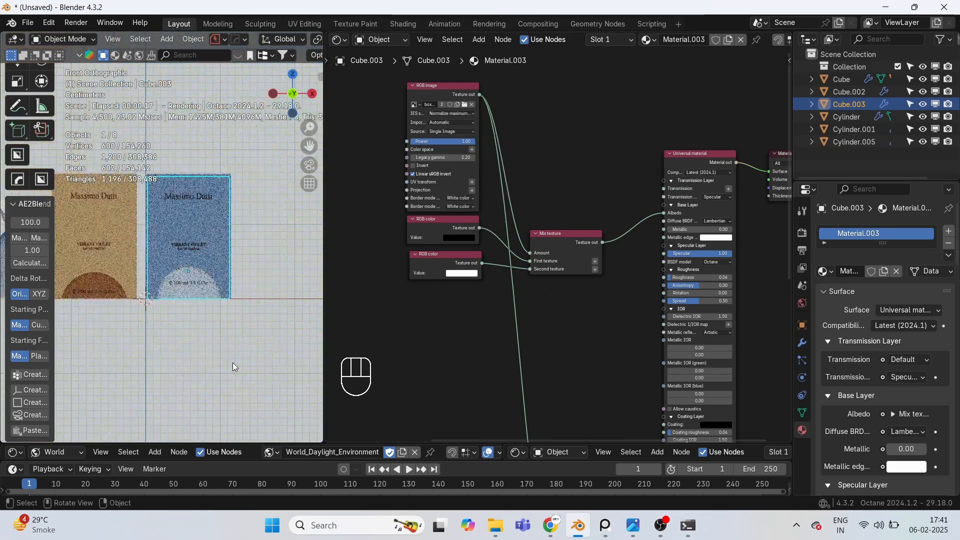
click(230, 371)
Step: Examine the noise, Gradient map and Multiply texture nodes that feed the inner box material's bump
scroll(430, 301, down, 5)
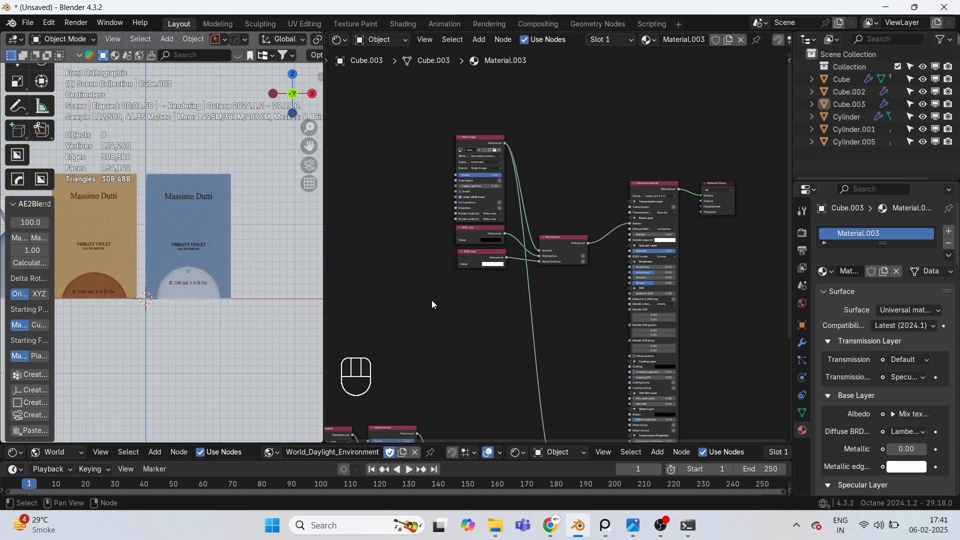
scroll(440, 293, up, 1)
middle_drag(550, 162, 557, 68)
middle_drag(544, 221, 582, 100)
mouse_move(165, 260)
middle_down()
mouse_move(107, 257)
mouse_move(77, 274)
mouse_move(149, 270)
mouse_move(178, 250)
middle_up()
key(KP_1)
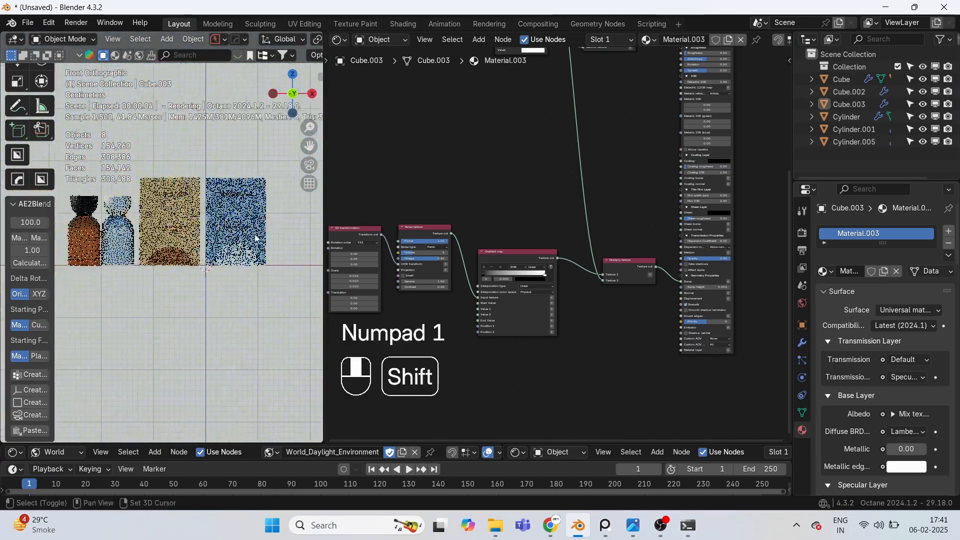
Step: Select the amber bottle's black cap and examine the image and Color correction nodes of its Wood 124 material
scroll(175, 246, up, 2)
scroll(250, 247, down, 2)
scroll(203, 255, up, 2)
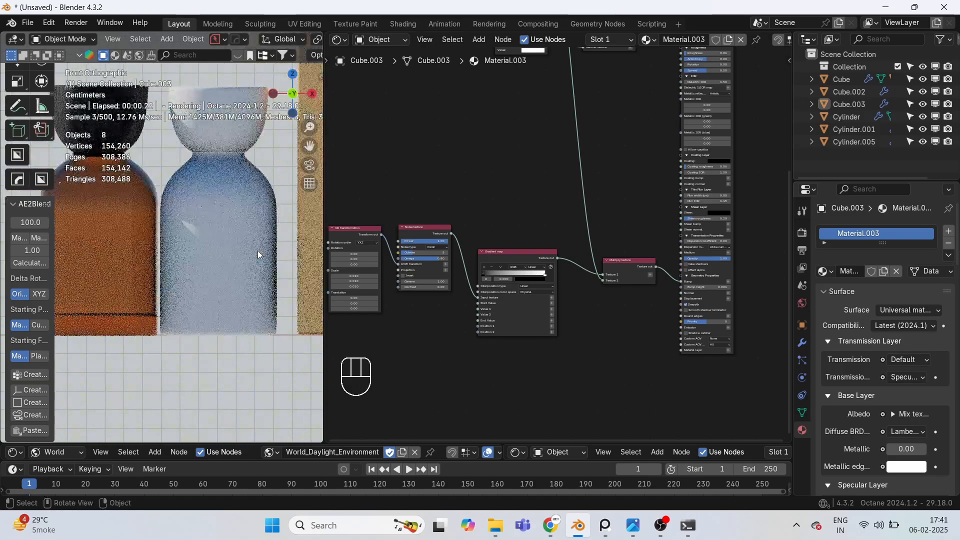
scroll(227, 242, down, 2)
scroll(169, 239, up, 2)
shift+click(140, 249)
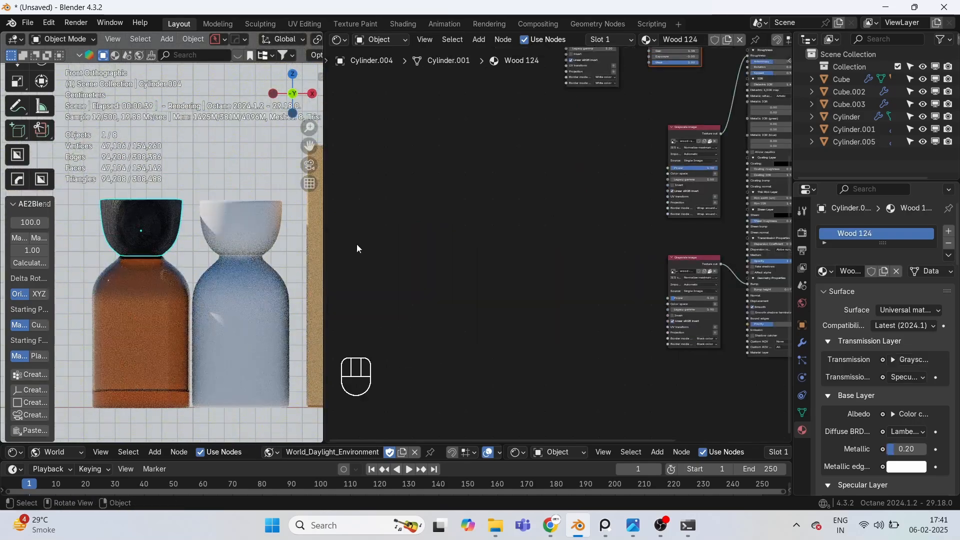
scroll(636, 182, up, 4)
scroll(535, 219, up, 7)
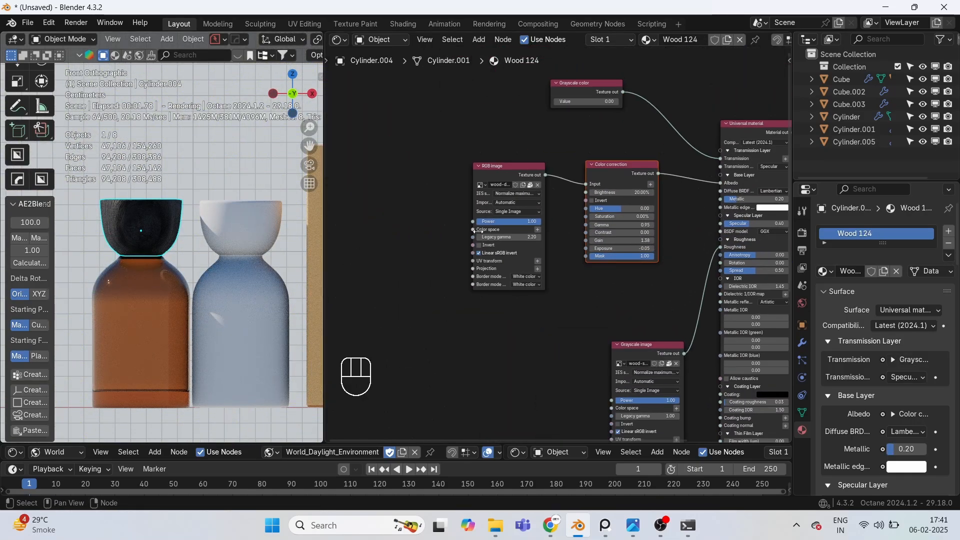
scroll(550, 250, down, 1)
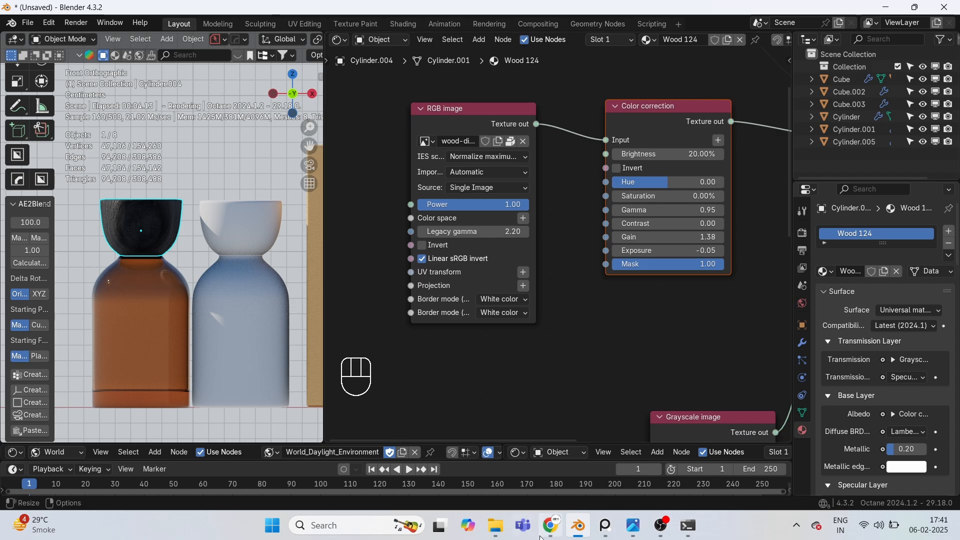
Step: Switch to File Explorer to look through the round project folder, and return to Blender
mouse_move(491, 532)
click(411, 491)
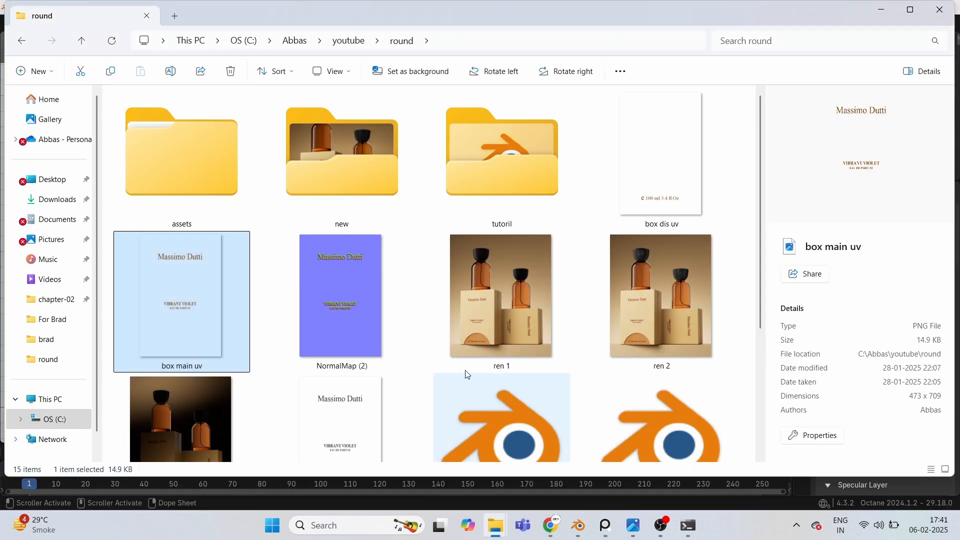
scroll(467, 375, down, 3)
scroll(429, 338, up, 3)
key(alt+Tab)
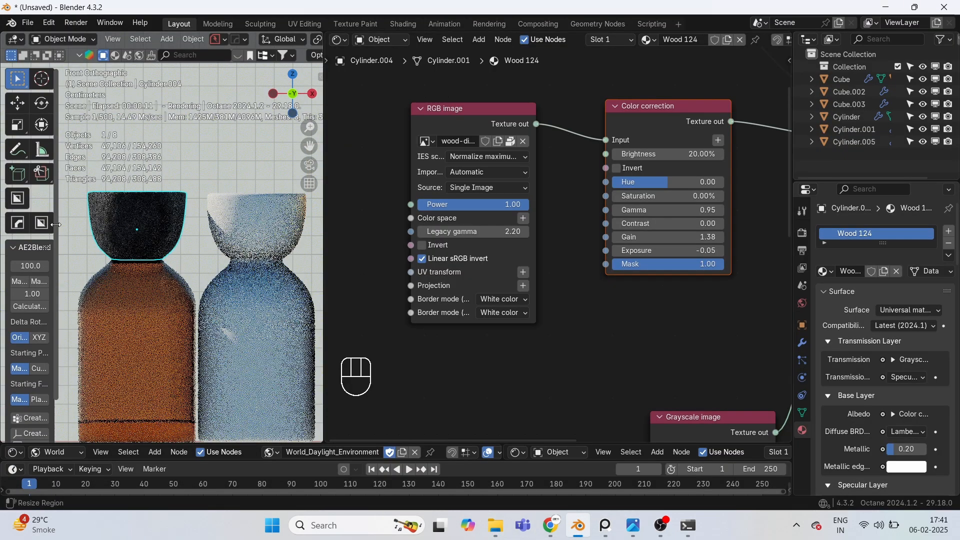
Step: Show BlenderKit's materials search beside the black cap, and hide the sidebar again
scroll(79, 223, up, 2)
scroll(110, 221, up, 2)
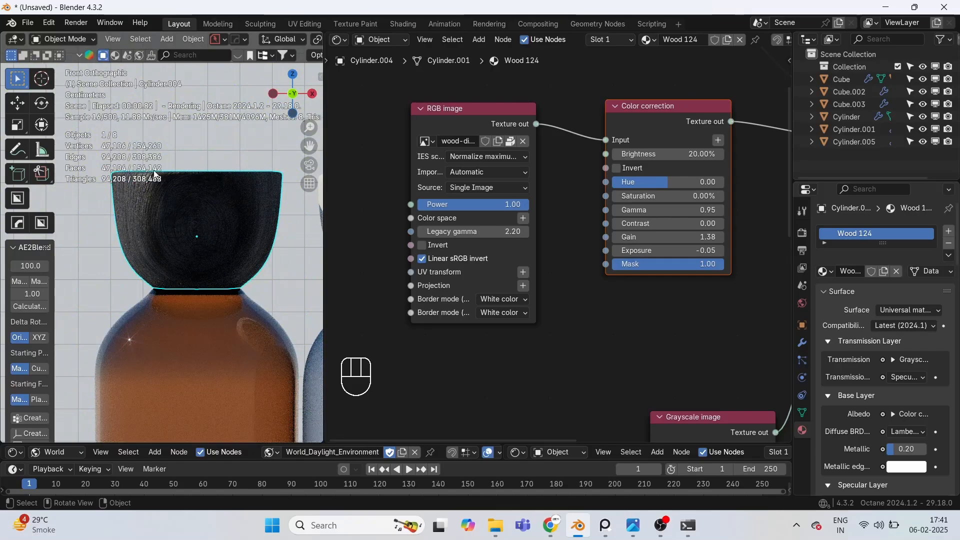
scroll(179, 177, down, 3)
shift+middle_drag(179, 177, 213, 231)
key(n)
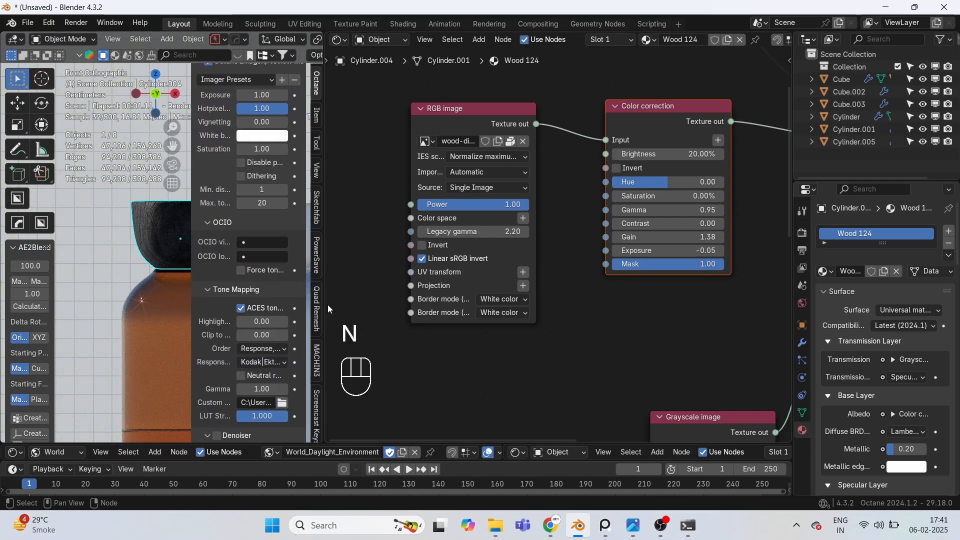
scroll(320, 429, down, 5)
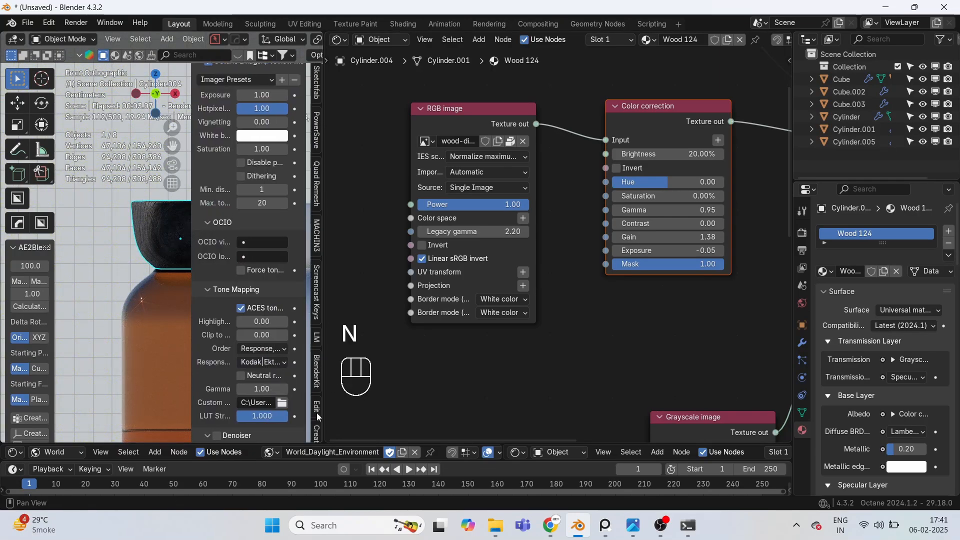
click(313, 378)
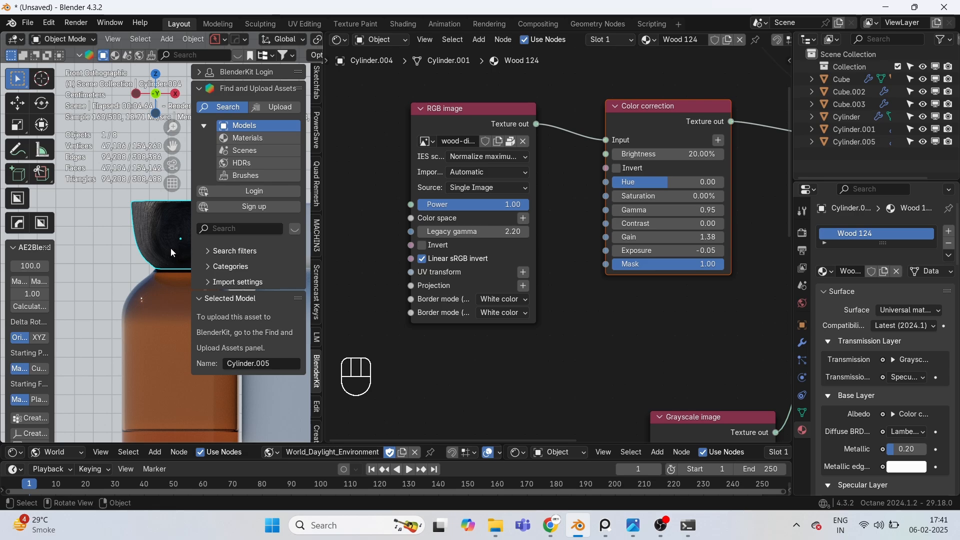
click(237, 139)
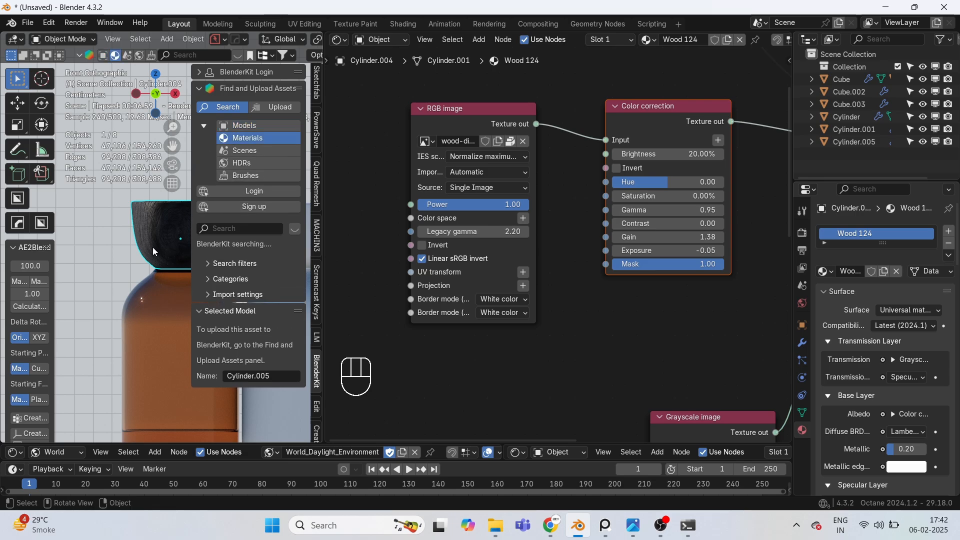
key(n)
shift+middle_drag(155, 311, 139, 198)
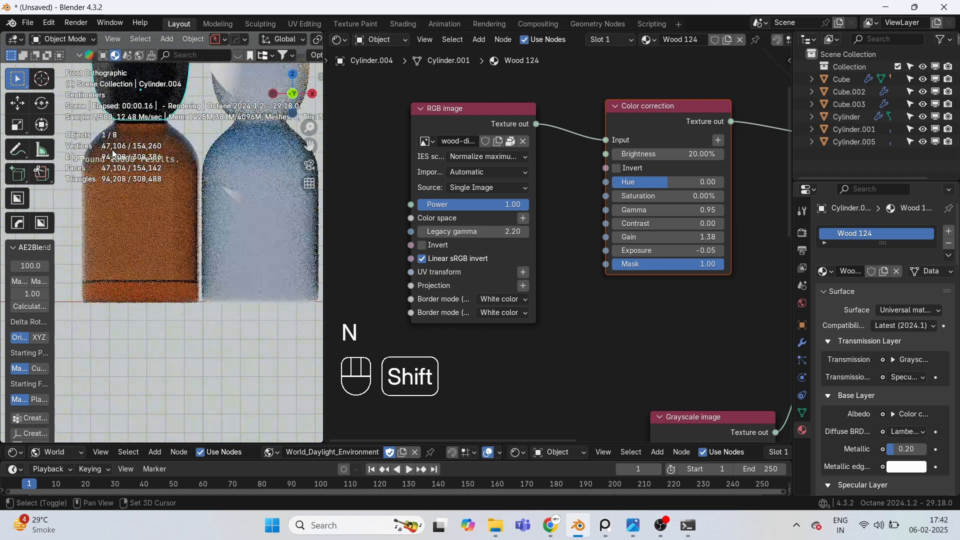
Step: Try a Brightness of 10000% in the cap material's Color correction node, and undo the change
click(140, 198)
shift+middle_drag(193, 224, 164, 323)
click(106, 196)
scroll(299, 200, up, 1)
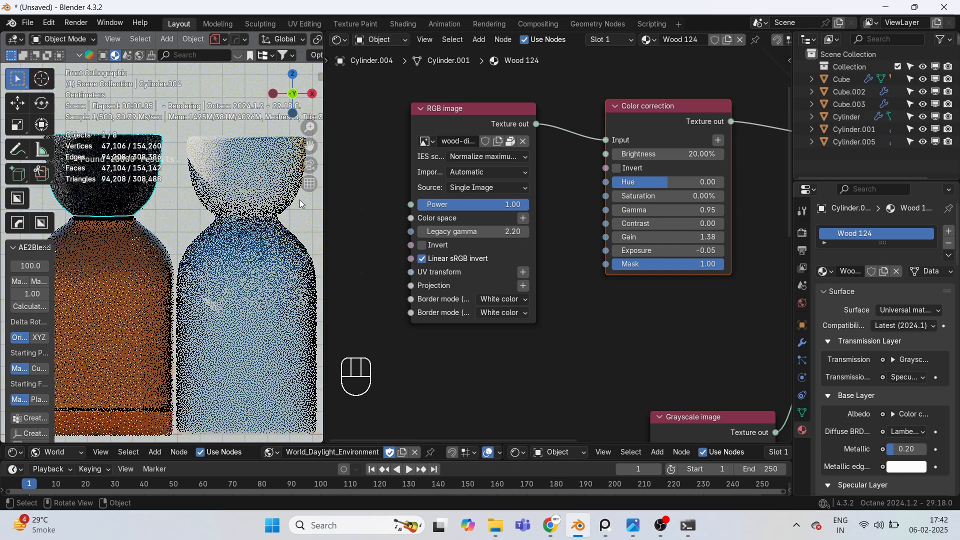
scroll(542, 250, up, 1)
middle_drag(664, 207, 627, 251)
drag(641, 188, 700, 189)
scroll(227, 286, up, 3)
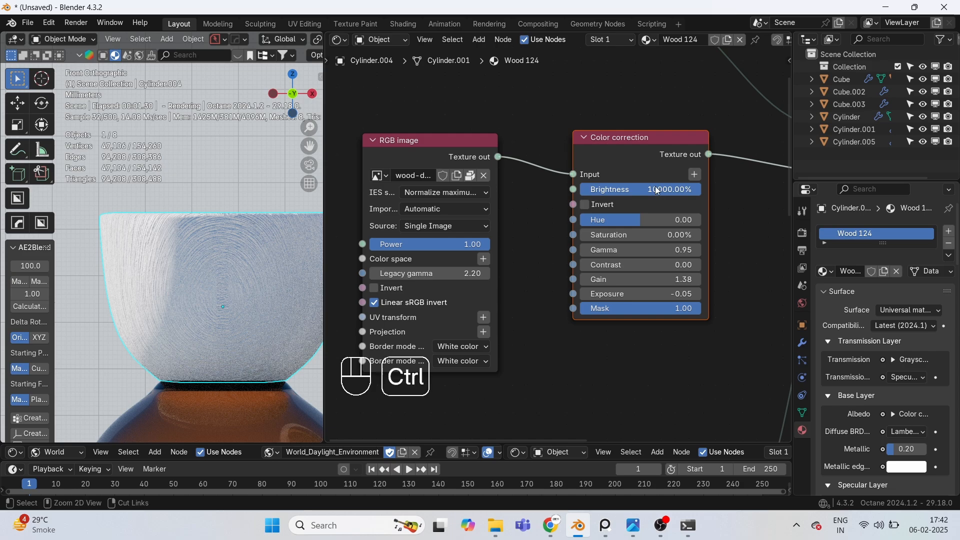
key(ctrl+z)
Step: Examine the cap's wood material, following the textures that feed its transmission, albedo, roughness and bump
scroll(655, 192, down, 5)
middle_drag(671, 222, 617, 289)
middle_drag(538, 152, 521, 154)
middle_drag(538, 192, 572, 154)
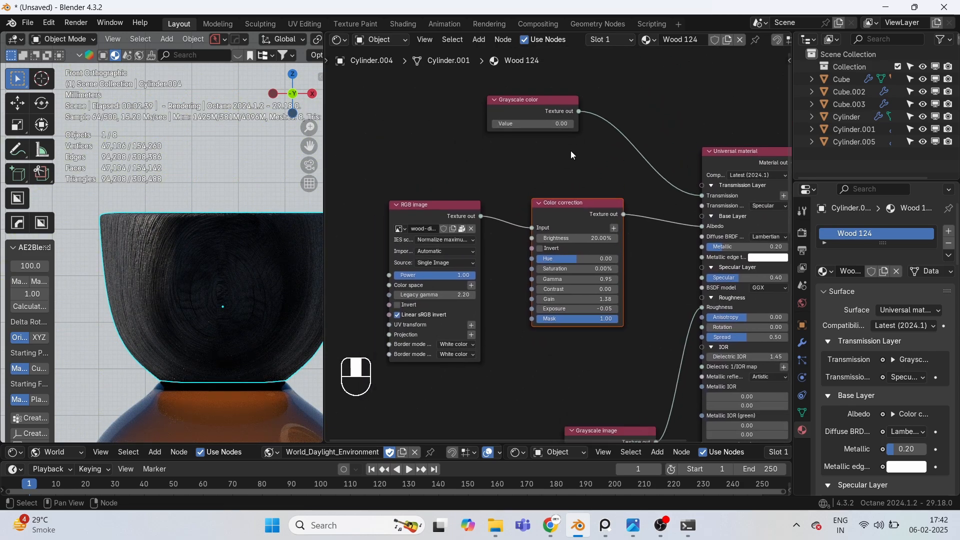
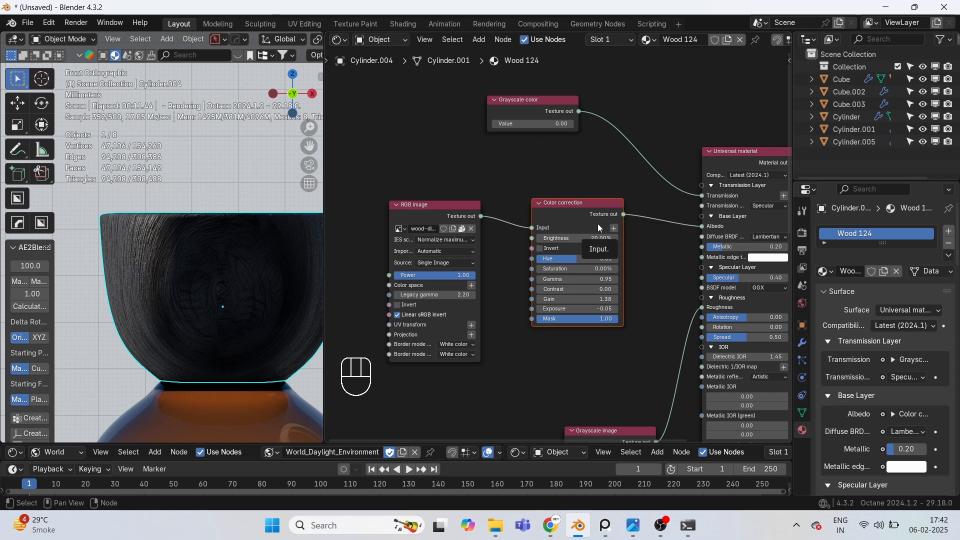
middle_drag(598, 223, 599, 133)
middle_drag(632, 275, 606, 131)
middle_drag(604, 222, 579, 225)
scroll(579, 225, up, 1)
middle_drag(606, 173, 558, 97)
scroll(552, 300, down, 1)
middle_drag(550, 311, 548, 125)
scroll(546, 135, up, 2)
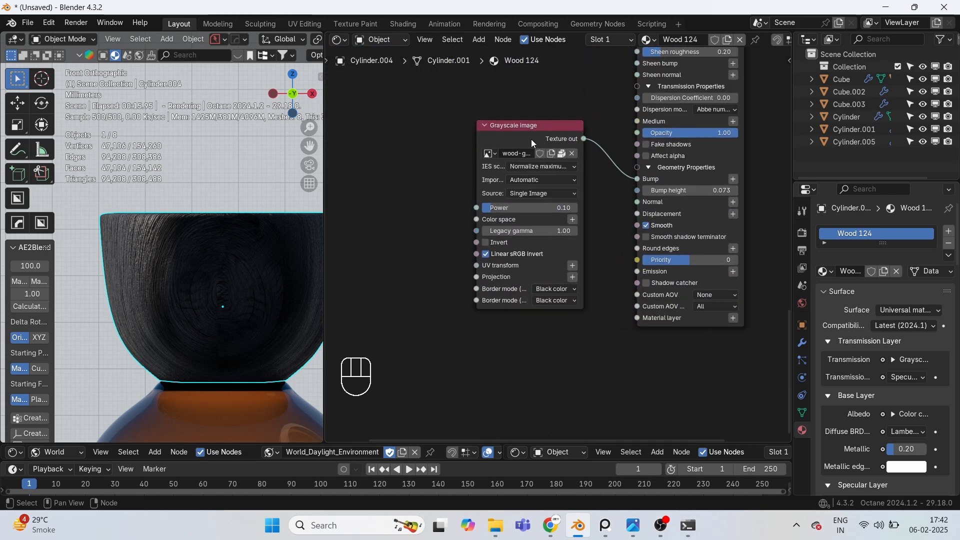
scroll(144, 317, down, 3)
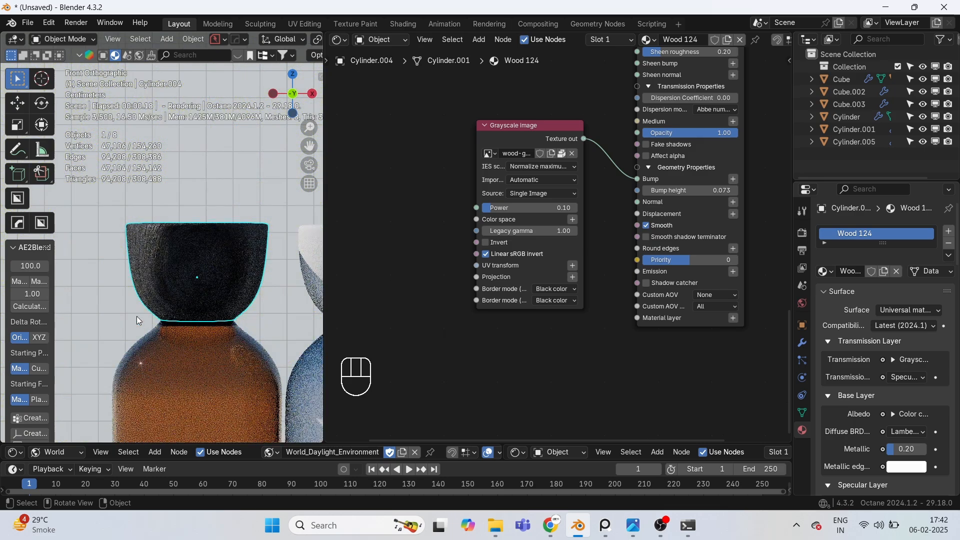
Step: Switch the viewport out of rendered shading and back again, and frame both bottles
key(z)
click(194, 291)
shift+middle_drag(180, 240, 137, 95)
key(z)
click(182, 244)
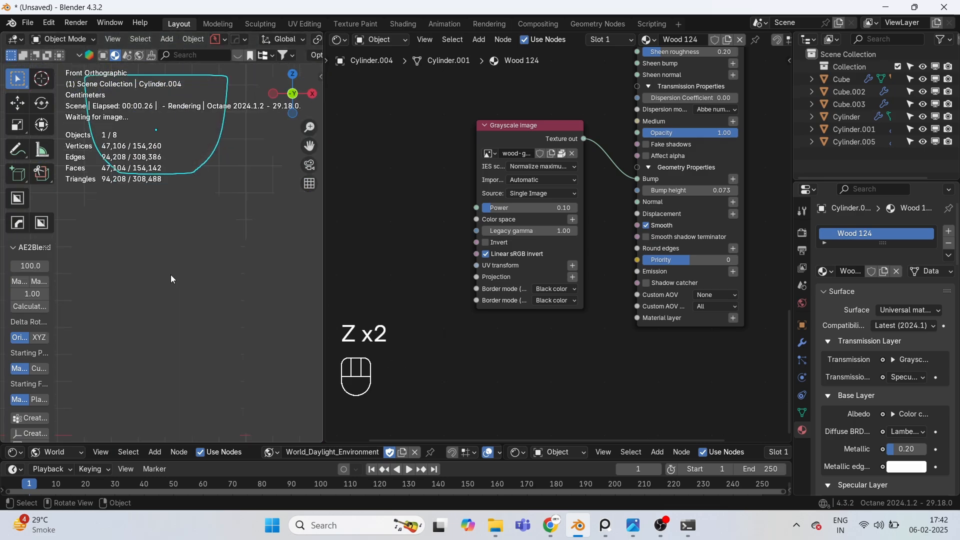
scroll(169, 274, down, 3)
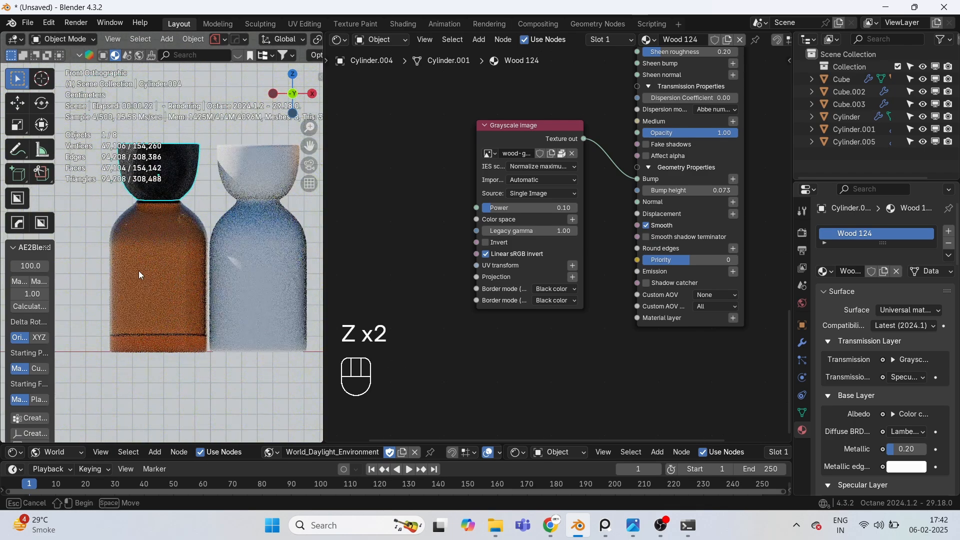
Step: Select the amber bottle's body and examine the reflection, transmission and roughness settings of its Specular material
click(169, 239)
scroll(604, 270, up, 10)
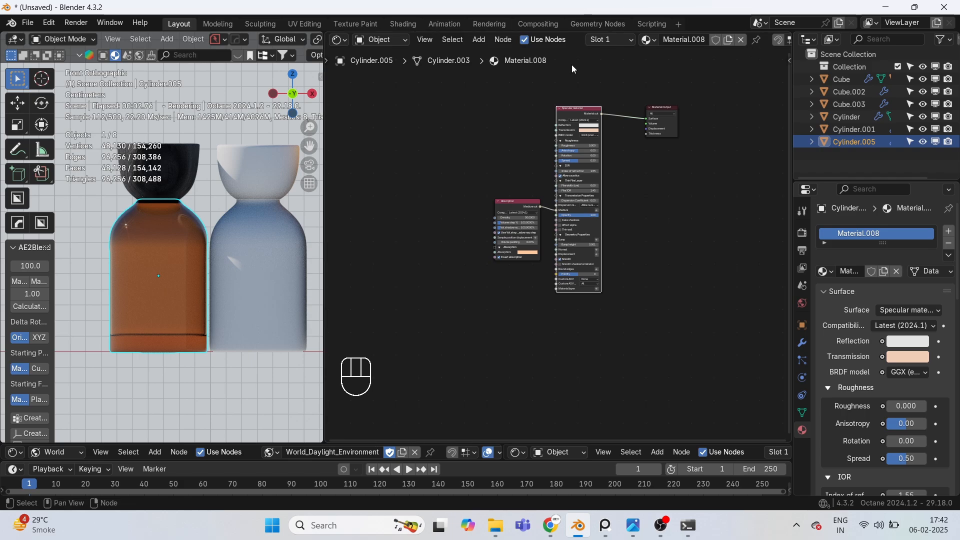
scroll(589, 236, up, 10)
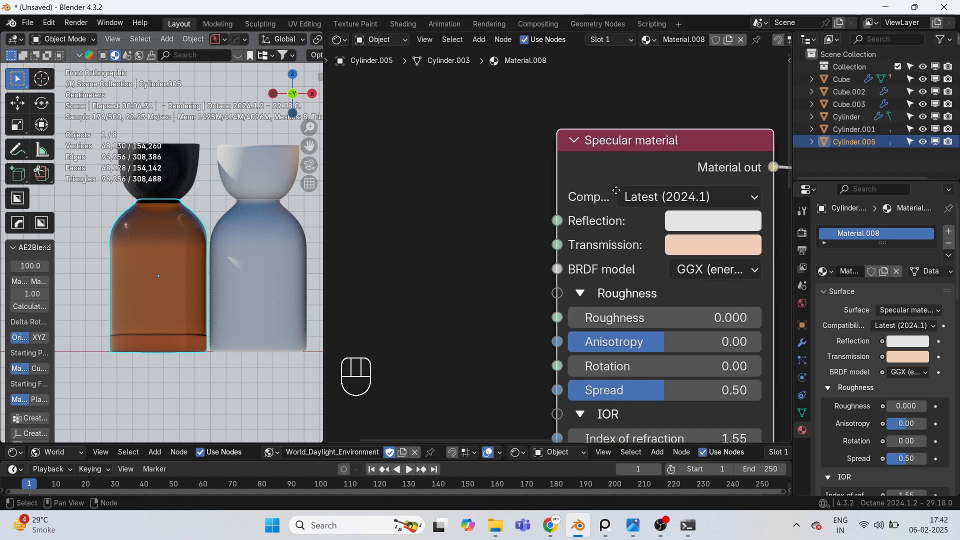
middle_drag(615, 193, 657, 181)
scroll(538, 225, down, 5)
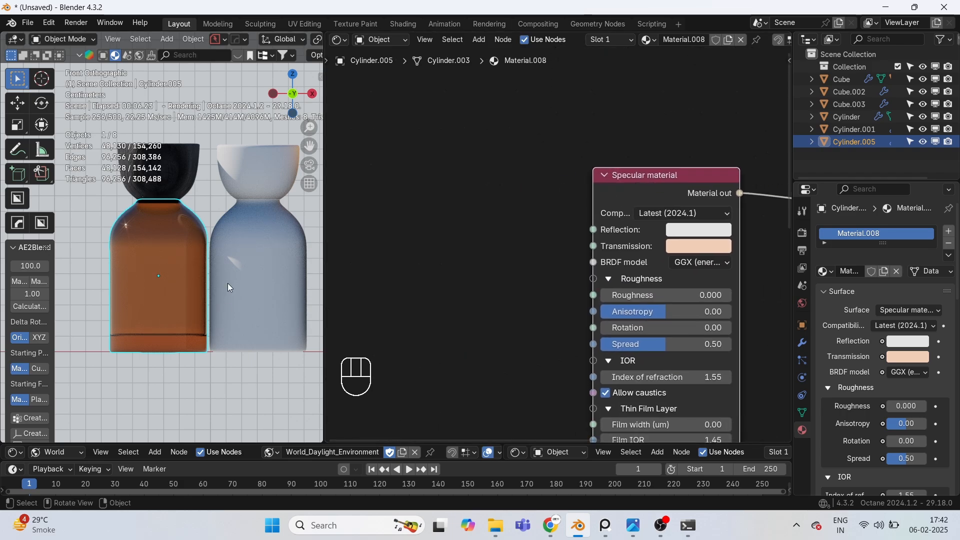
Step: Select the body of the bottle beside the amber one and delete its Universal material node
scroll(250, 227, down, 4)
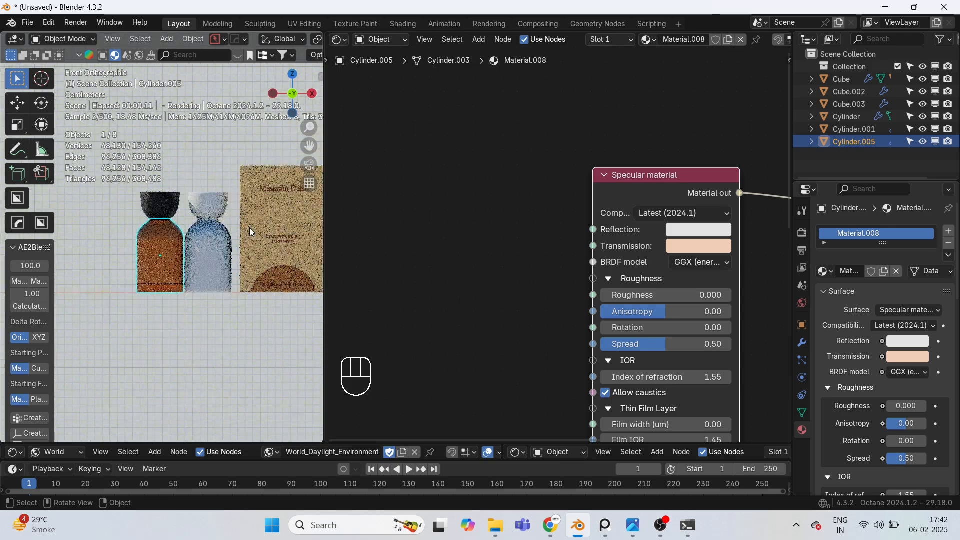
click(216, 229)
click(629, 41)
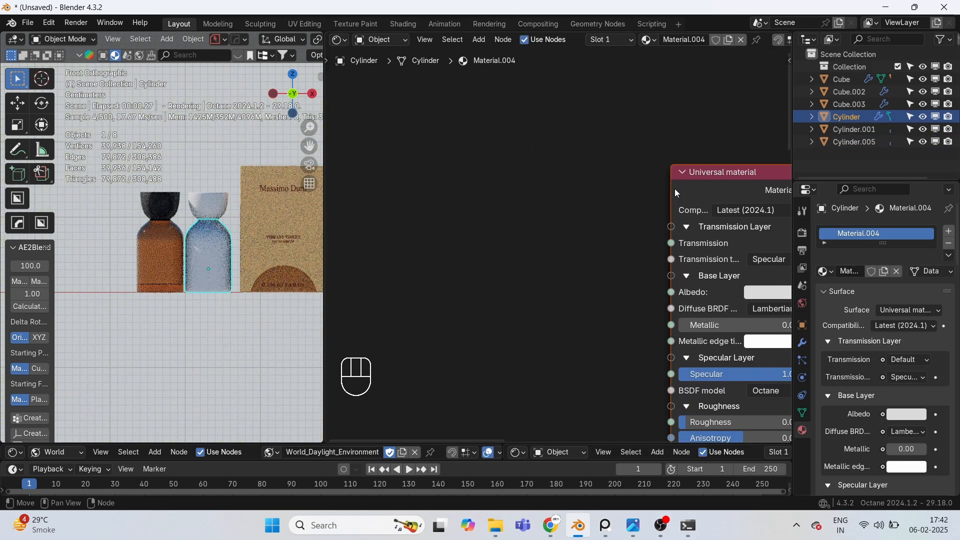
key(Delete)
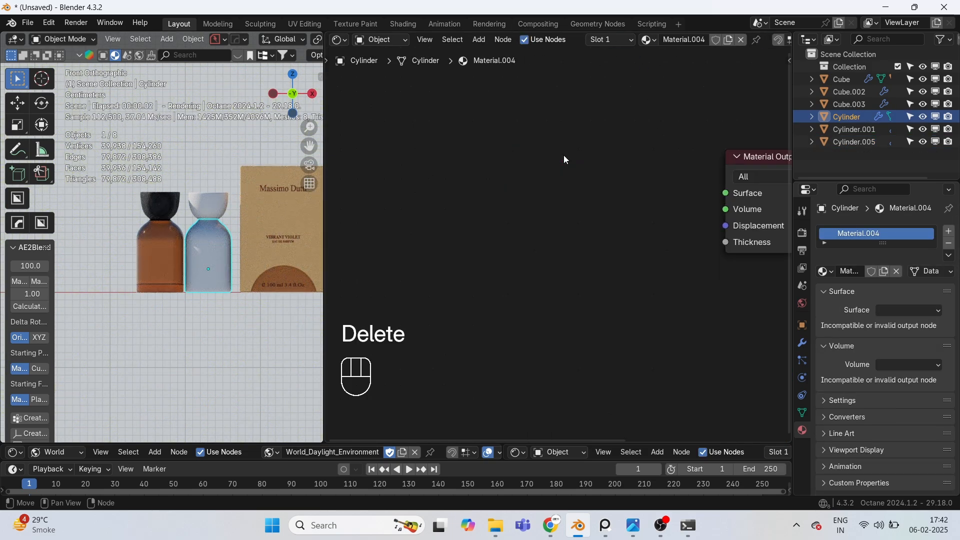
Step: Add a Specular material node to the bottle body's material and connect it to the output's Surface
key(shift+a)
text(sp)
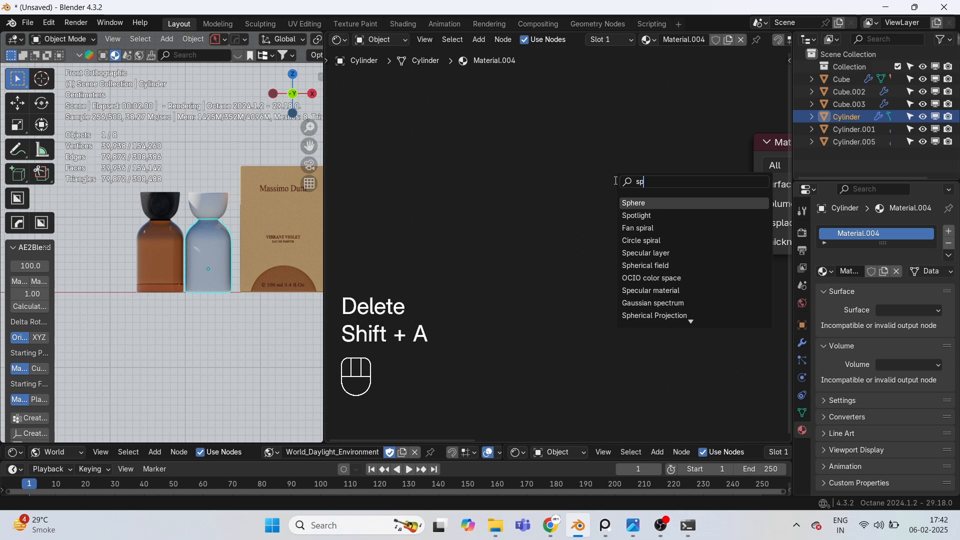
text(ecu)
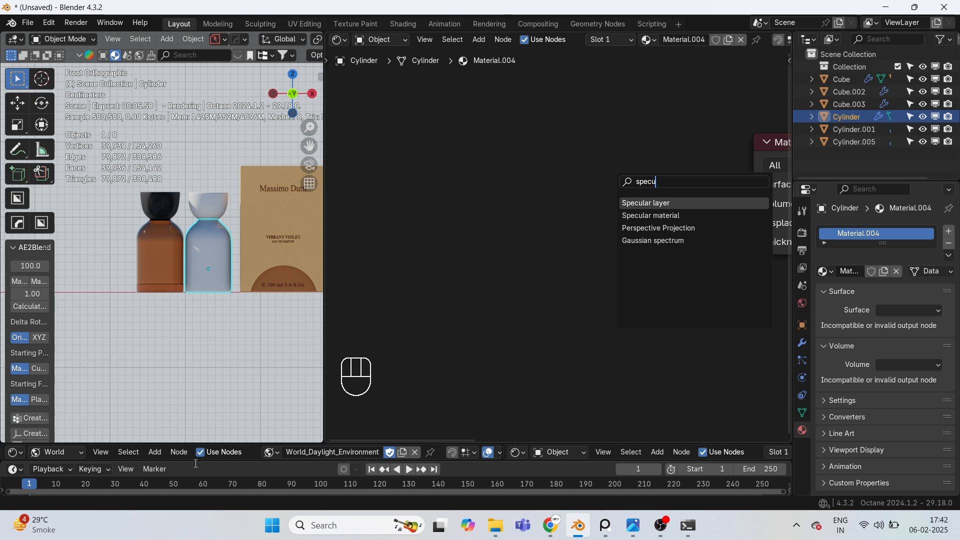
key(Down)
key(Down)
key(Up)
key(Up)
key(Down)
key(Up)
key(Down)
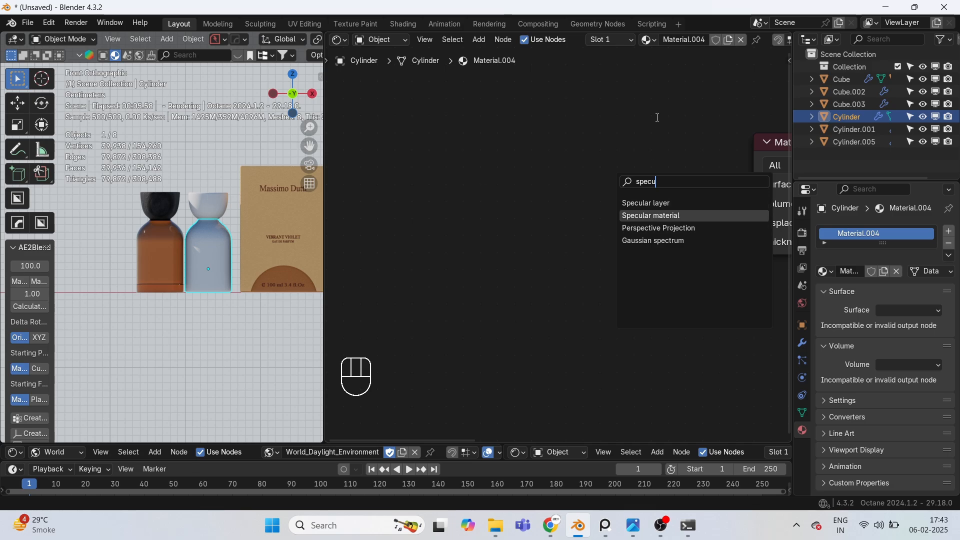
key(Return)
click(523, 152)
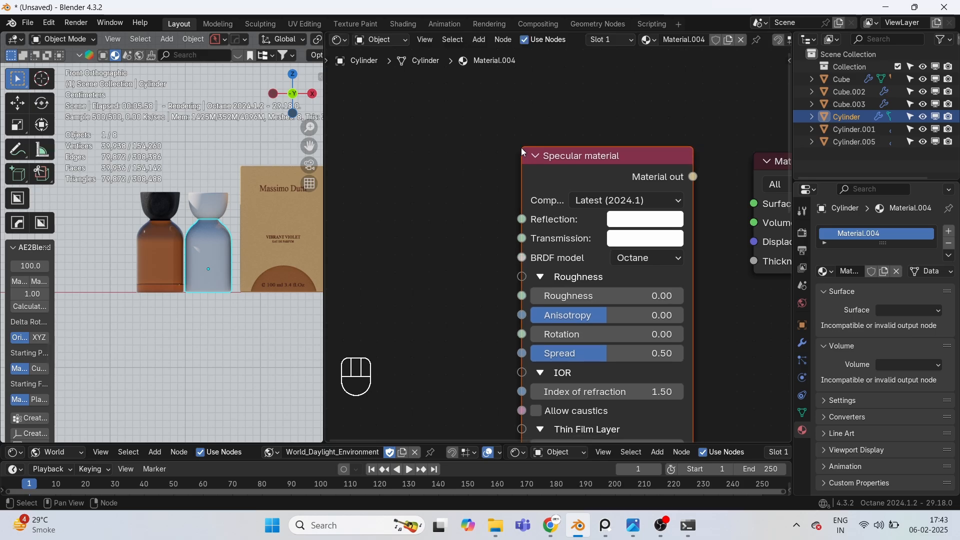
drag(693, 177, 753, 205)
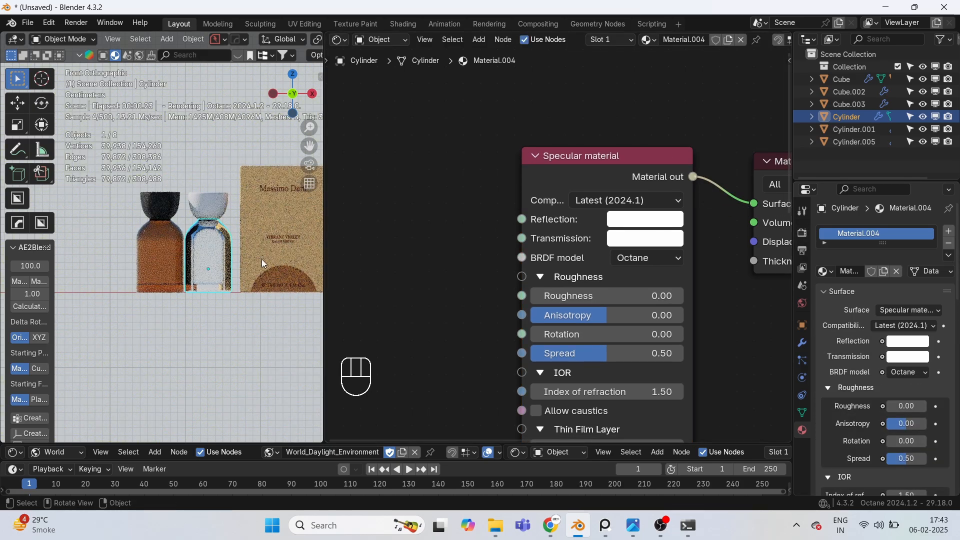
Step: Enable the Face Orientation overlay to check the clear bottle body's normals
scroll(246, 262, up, 6)
shift+middle_drag(221, 277, 151, 235)
scroll(280, 44, down, 5)
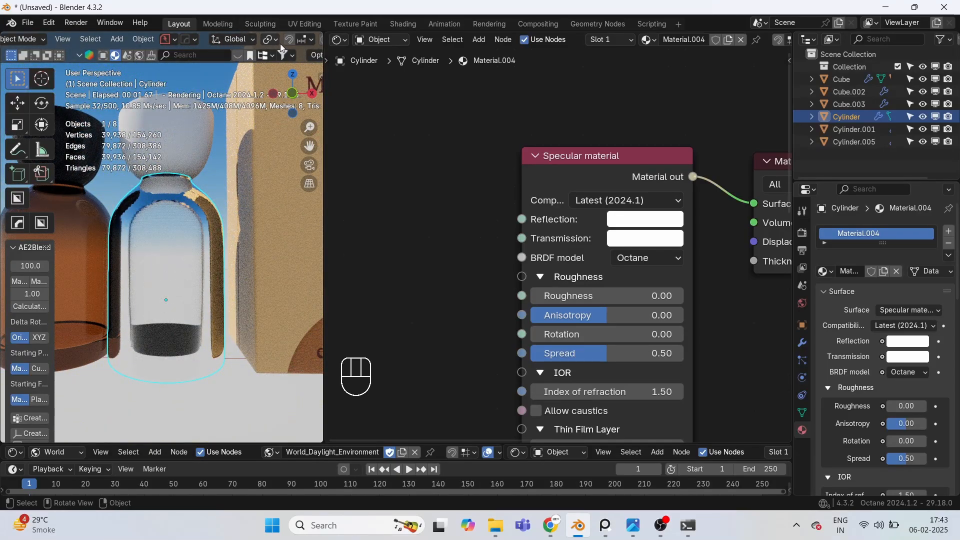
scroll(270, 54, down, 2)
scroll(263, 42, down, 5)
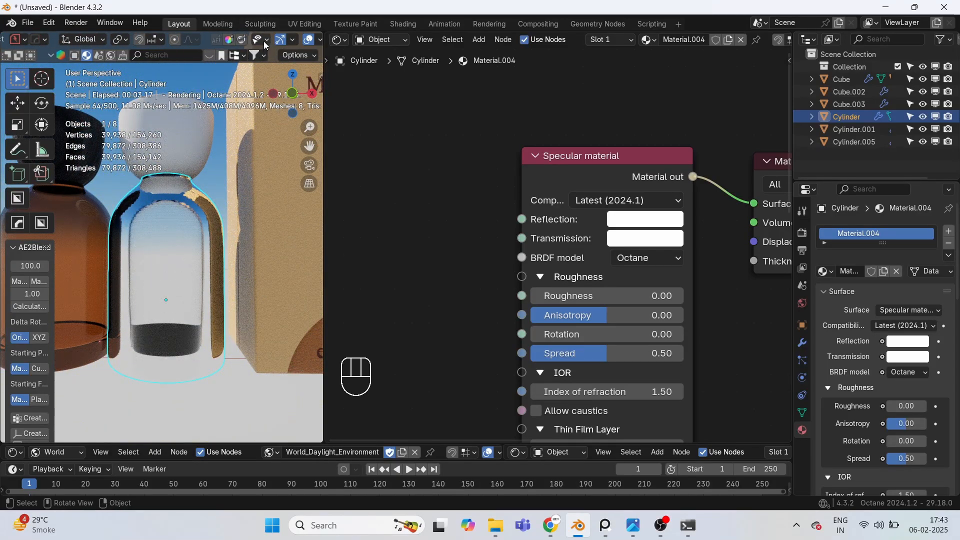
click(245, 40)
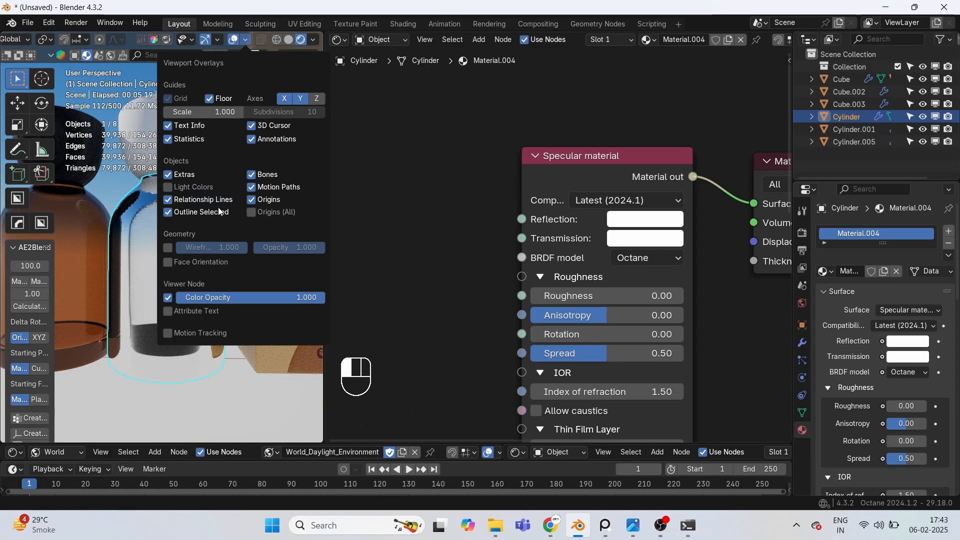
click(168, 262)
Step: Recalculate the normals of all the clear bottle body's faces to point outside, and turn off the Face Orientation overlay
key(Tab)
key(a)
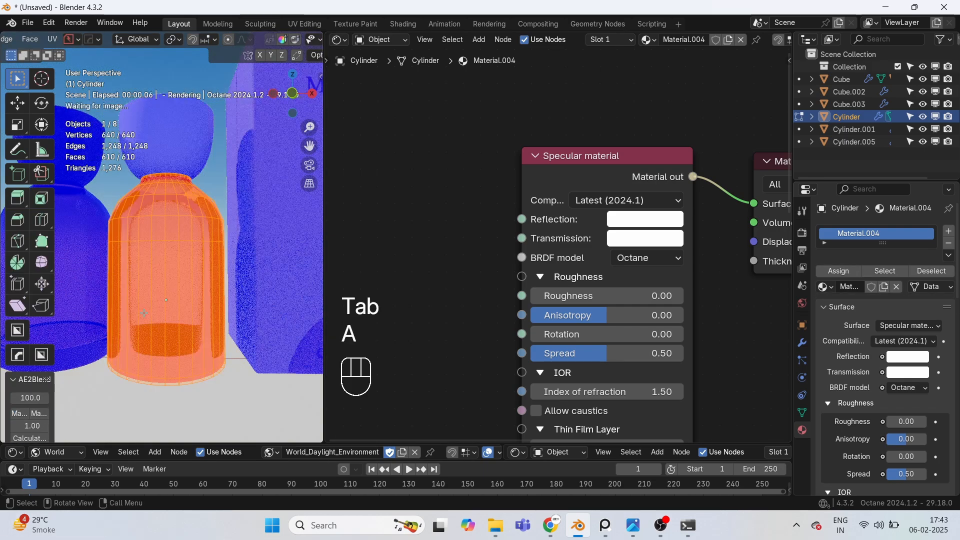
key(shift+n)
key(Tab)
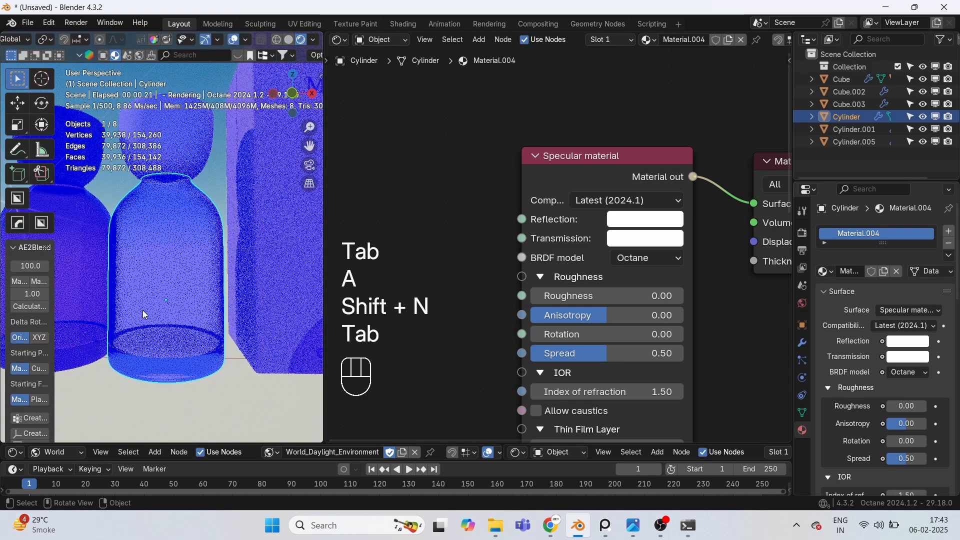
click(246, 40)
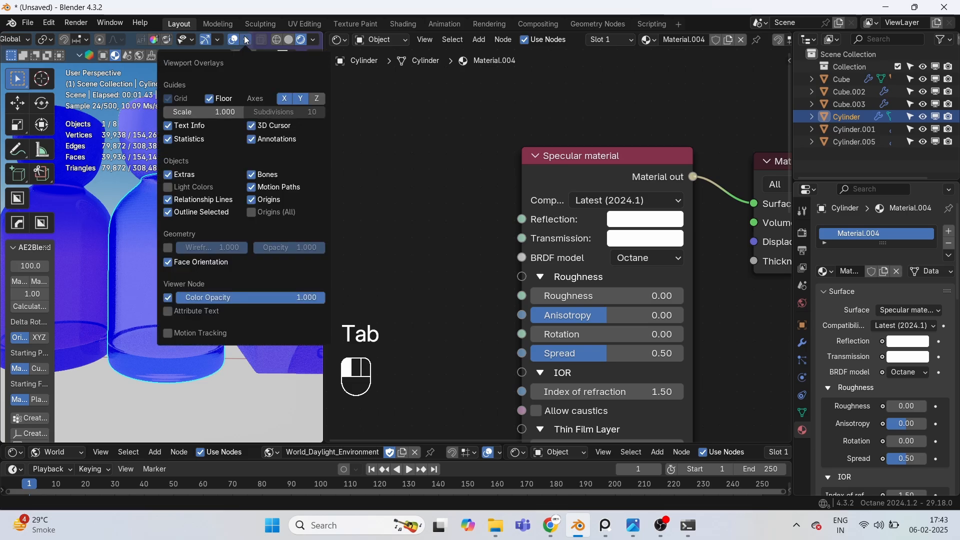
click(167, 261)
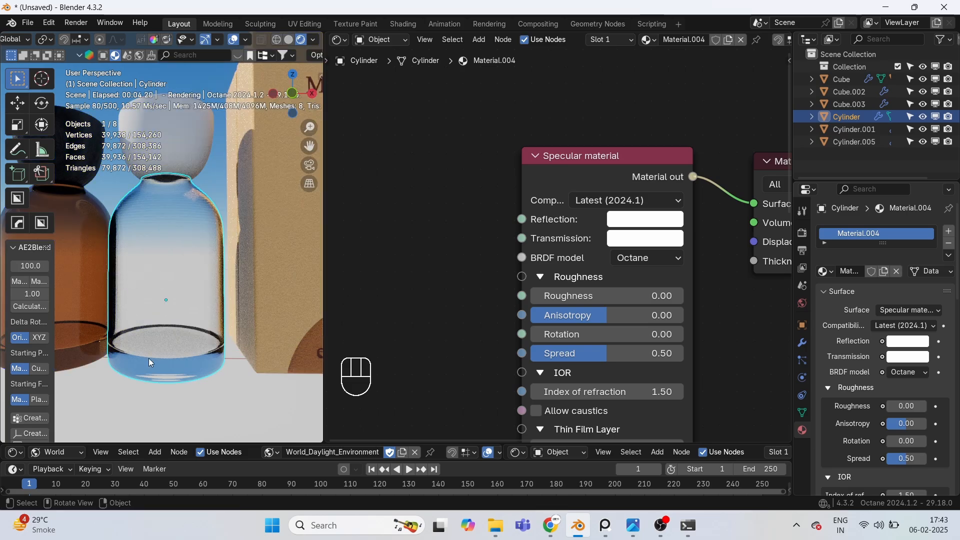
Step: Set the Index of refraction of the clear bottle body's Specular material to 1.55
middle_drag(183, 387, 161, 351)
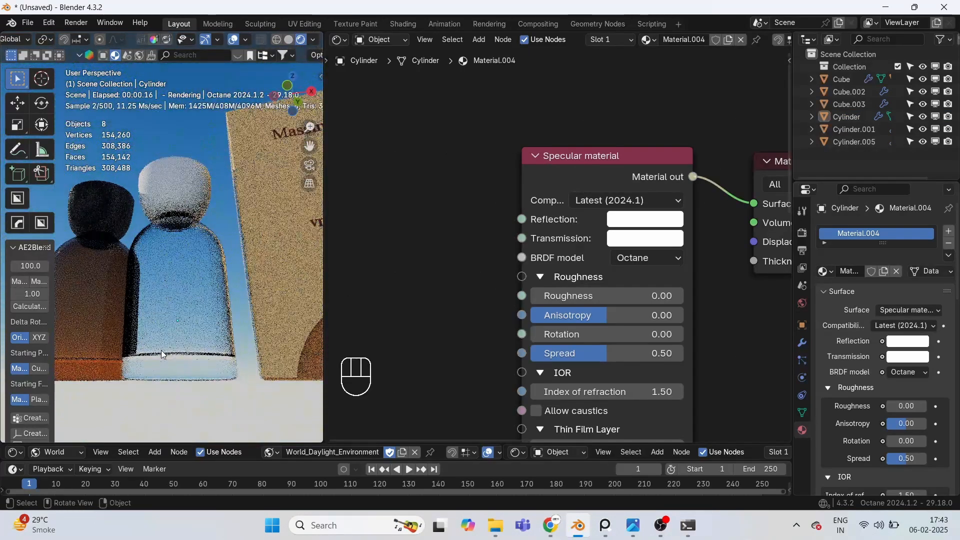
key(KP_1)
click(161, 350)
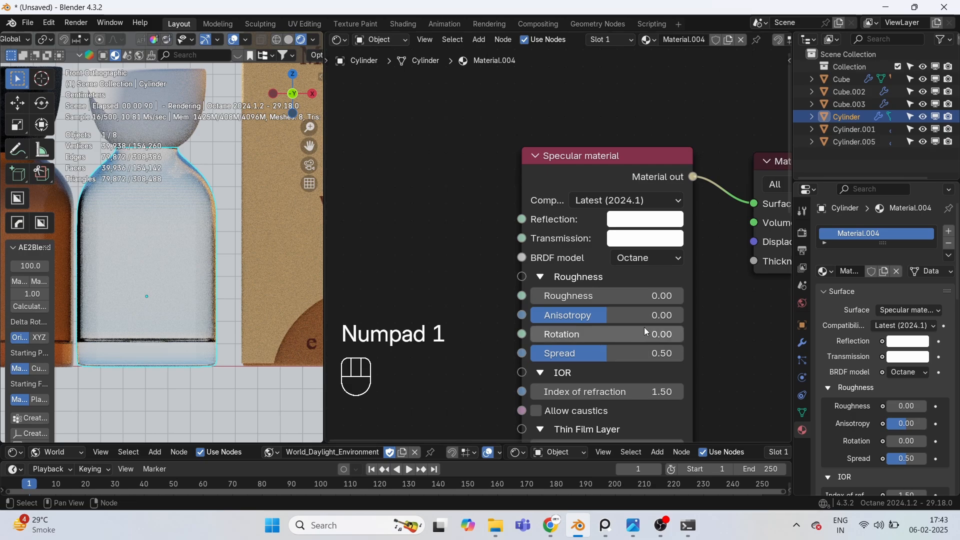
middle_drag(671, 229, 666, 117)
click(660, 284)
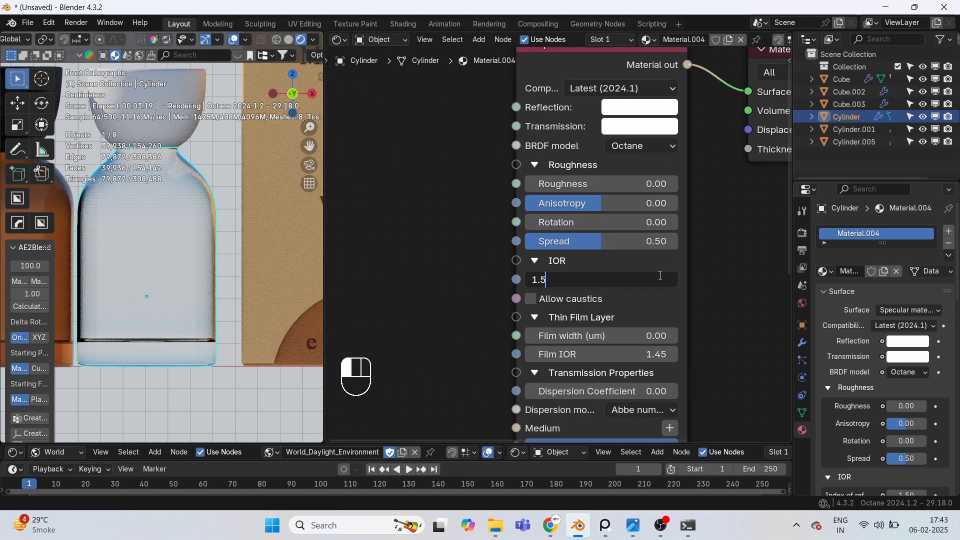
text(5)
key(Return)
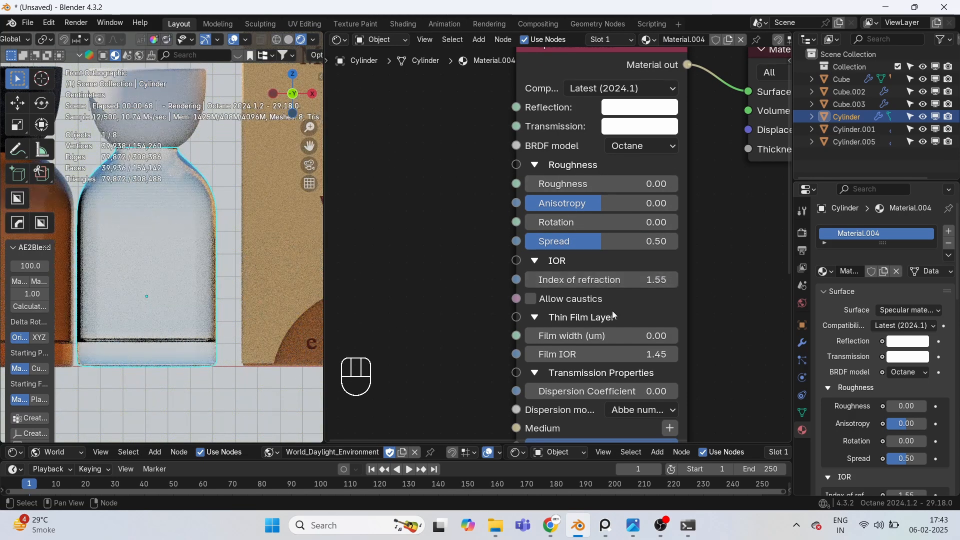
Step: Add an Absorption node to the Medium input of the clear bottle body's Specular material
scroll(621, 186, down, 2)
scroll(565, 240, down, 4)
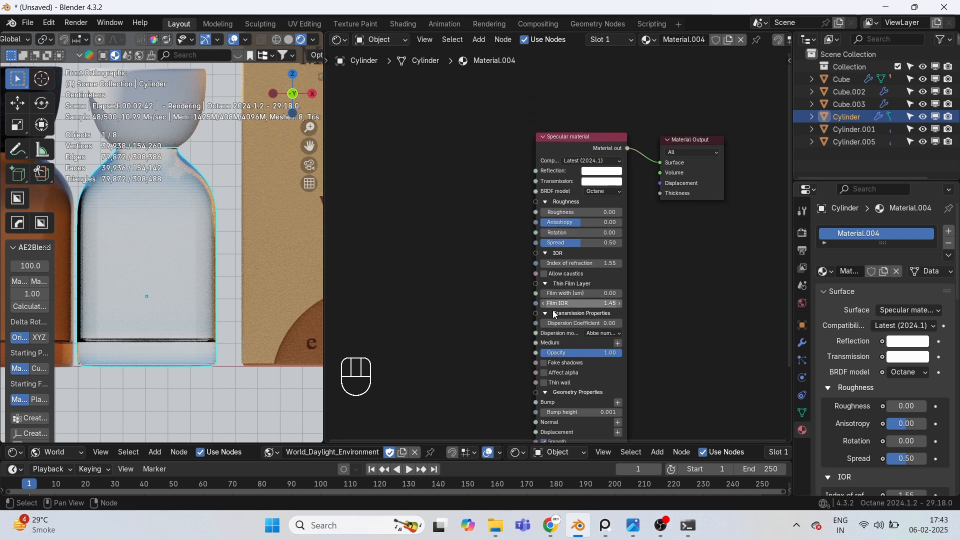
middle_drag(520, 404, 593, 242)
scroll(574, 253, up, 2)
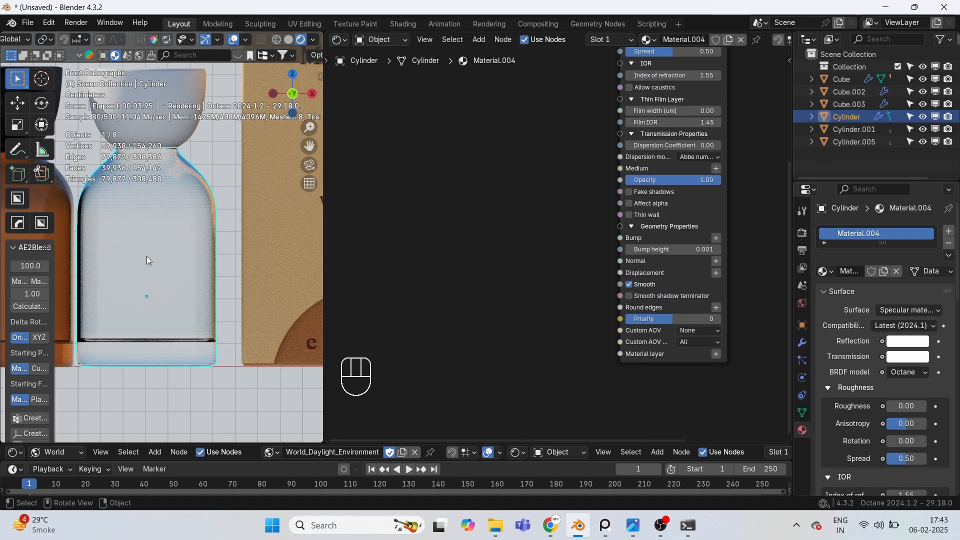
shift+middle_drag(146, 256, 220, 269)
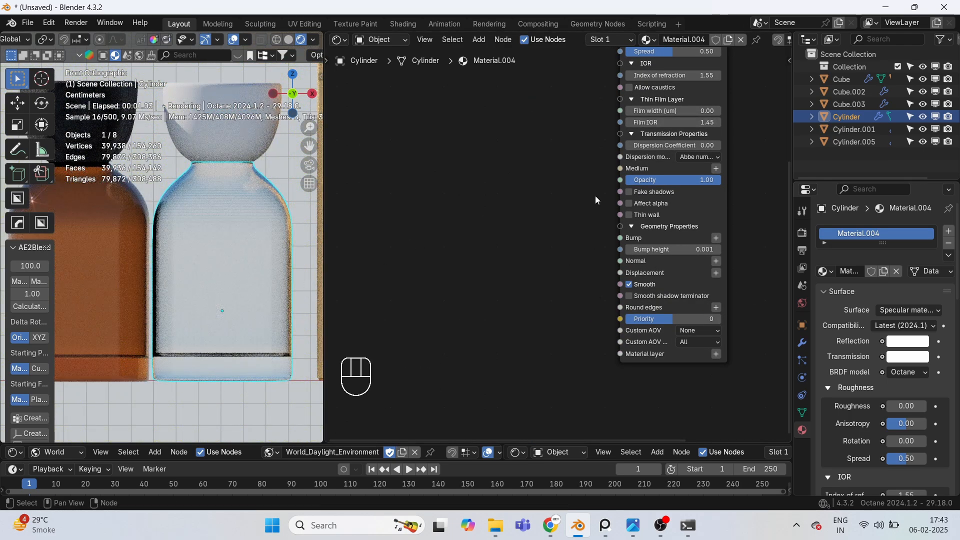
scroll(628, 200, up, 1)
click(725, 163)
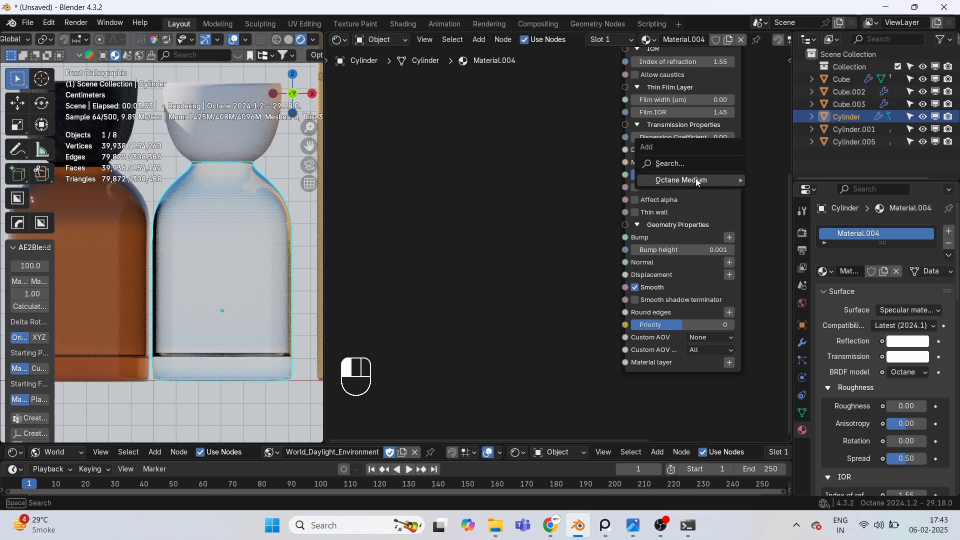
mouse_move(694, 180)
click(778, 178)
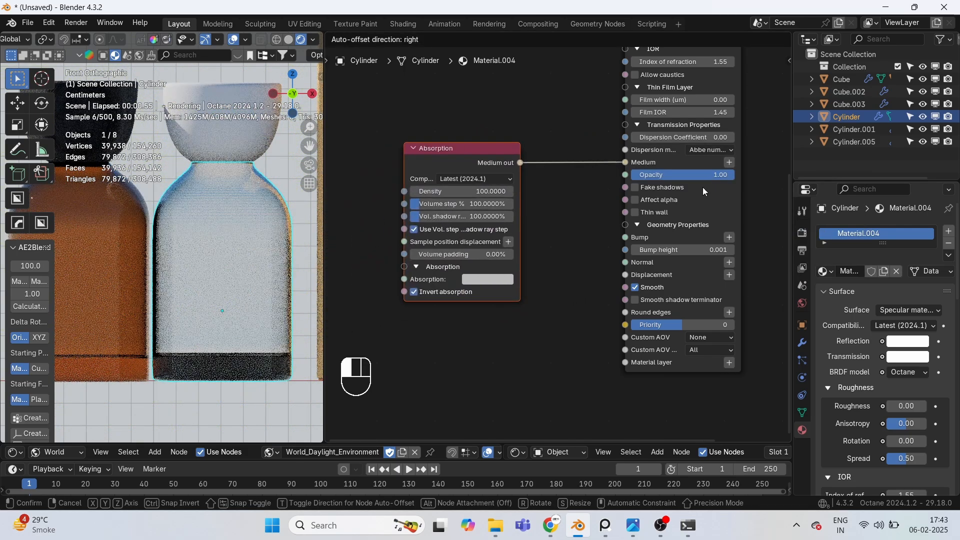
click(703, 191)
Step: Set the Absorption node's color to bright yellow, #FFF60B
scroll(526, 234, up, 1)
middle_drag(526, 234, 598, 229)
click(550, 278)
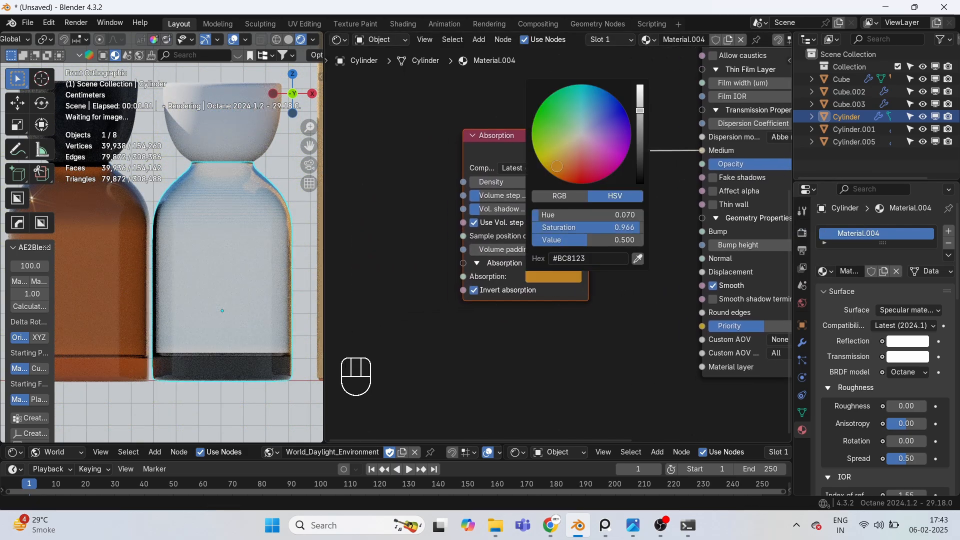
click(541, 159)
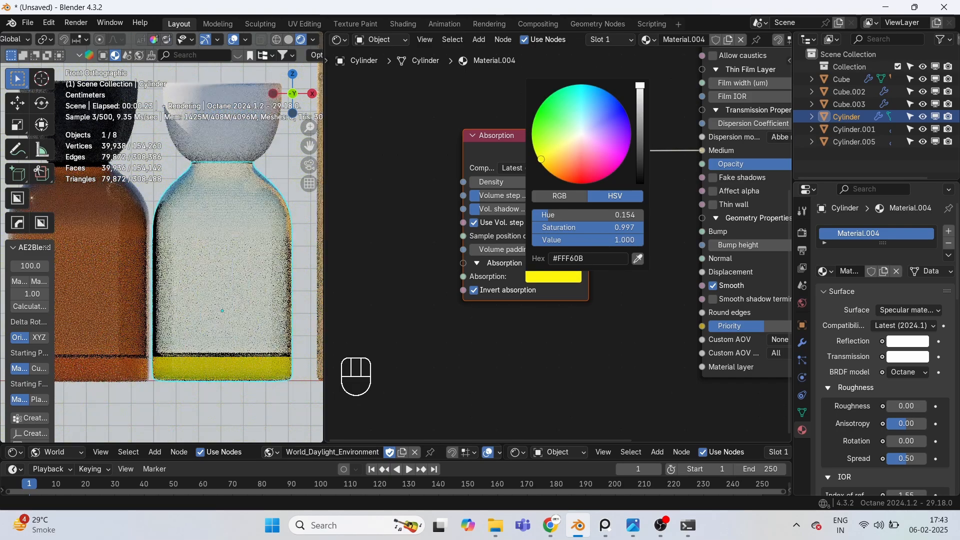
Step: Try a Density of 500 in the yellow bottle's Absorption node
middle_drag(169, 344, 152, 321)
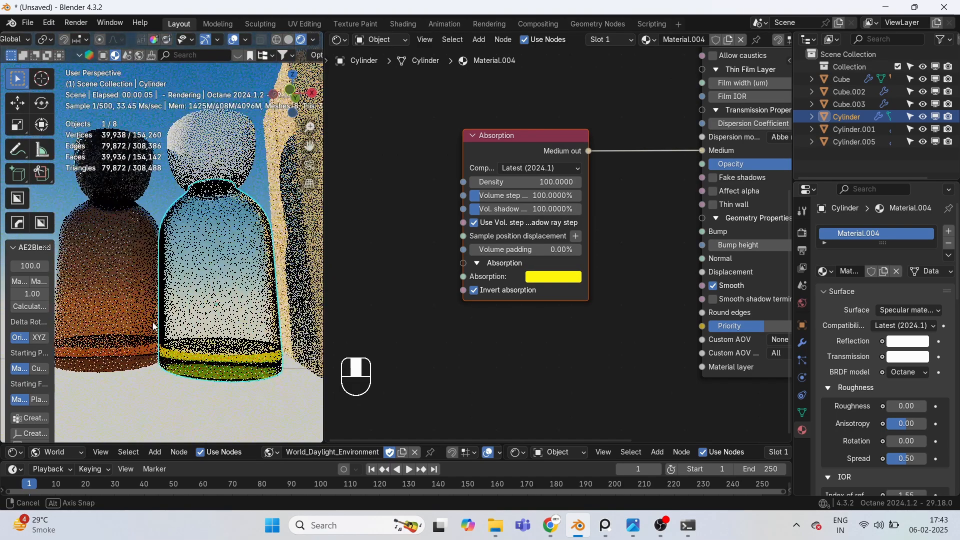
click(556, 183)
text(500)
key(Return)
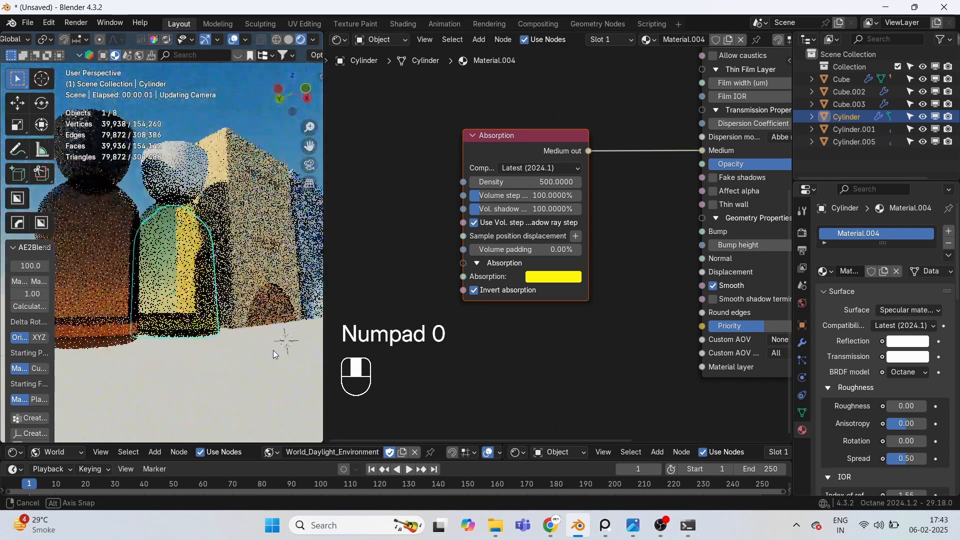
Step: Select the amber bottle's body and examine its Specular material and Absorption settings for comparison
click(157, 275)
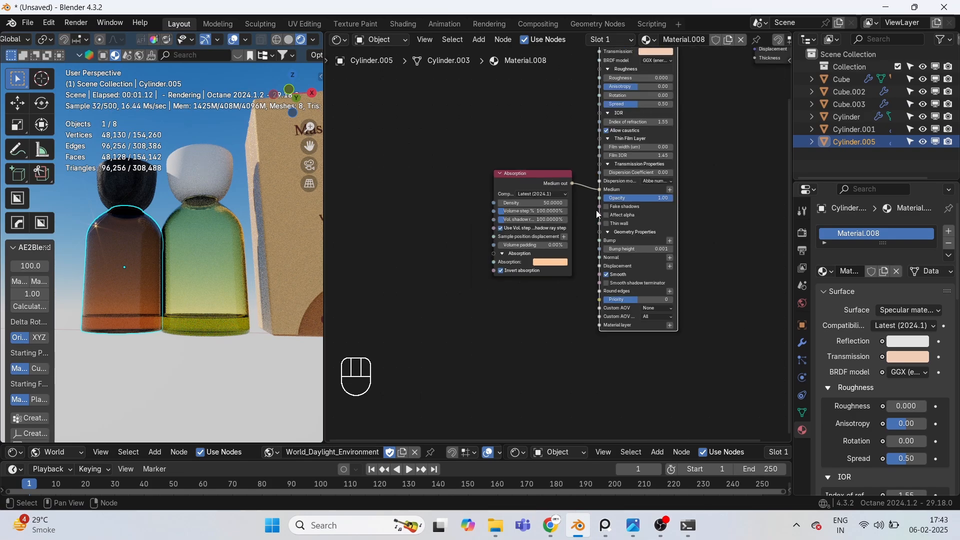
scroll(650, 185, up, 3)
scroll(652, 183, up, 2)
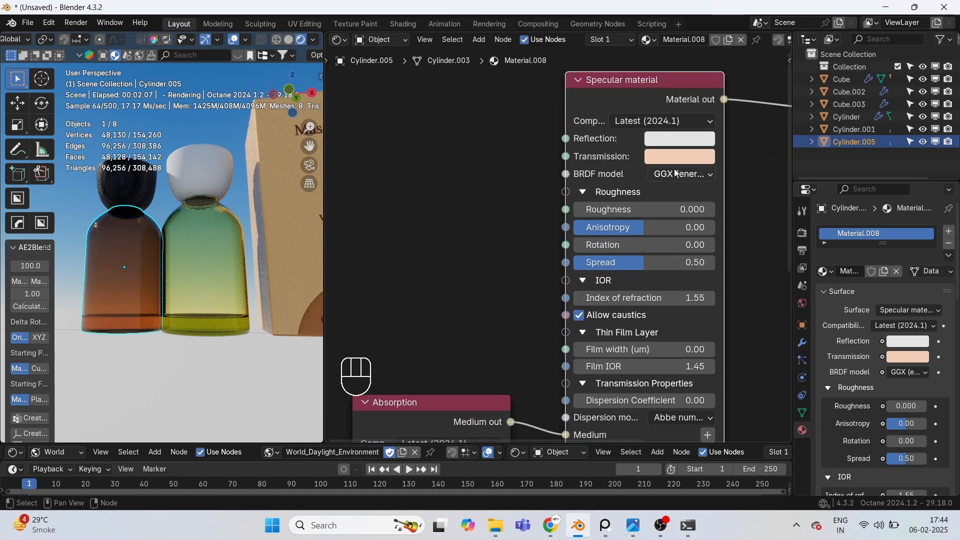
Step: Reselect the yellow bottle's body, set its Absorption density to 100, and inspect the glass base
click(242, 288)
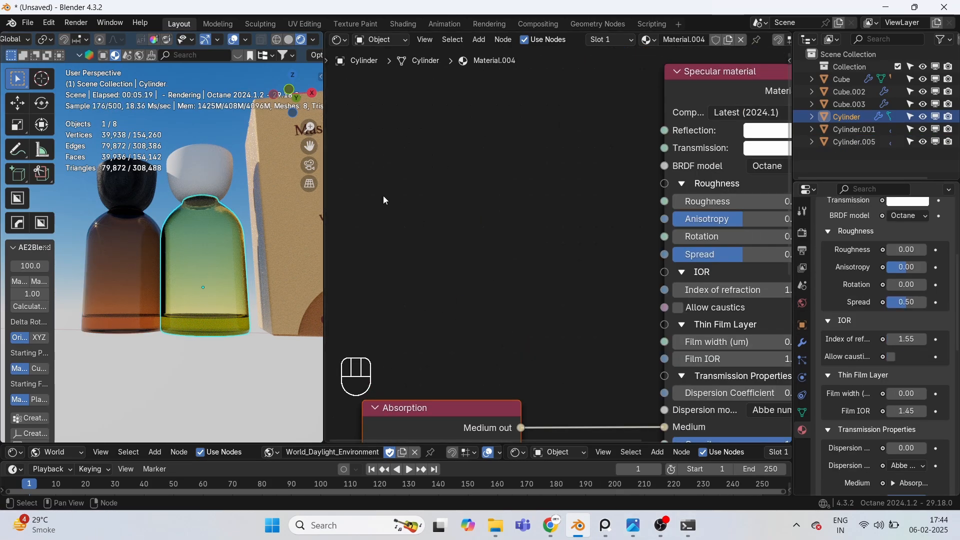
middle_drag(380, 233, 471, 294)
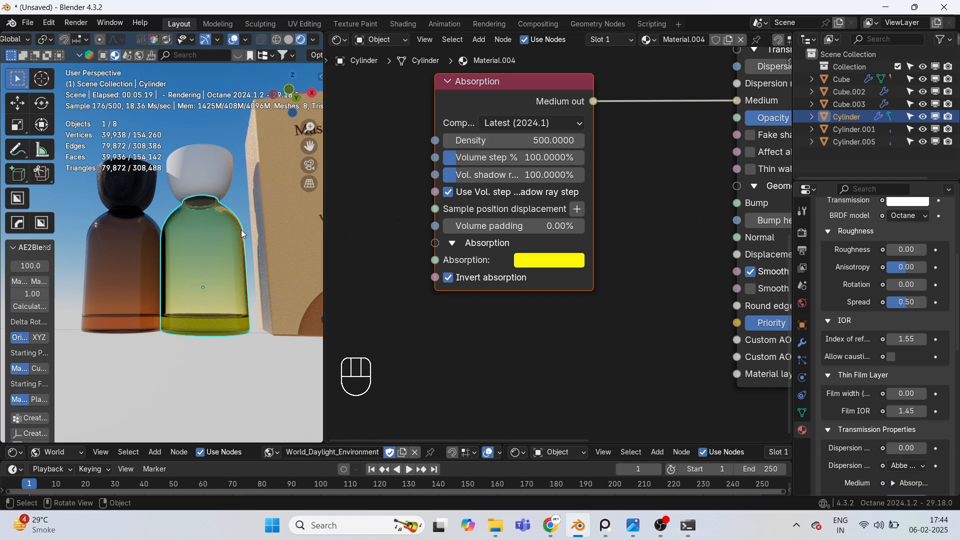
scroll(241, 230, up, 2)
click(539, 141)
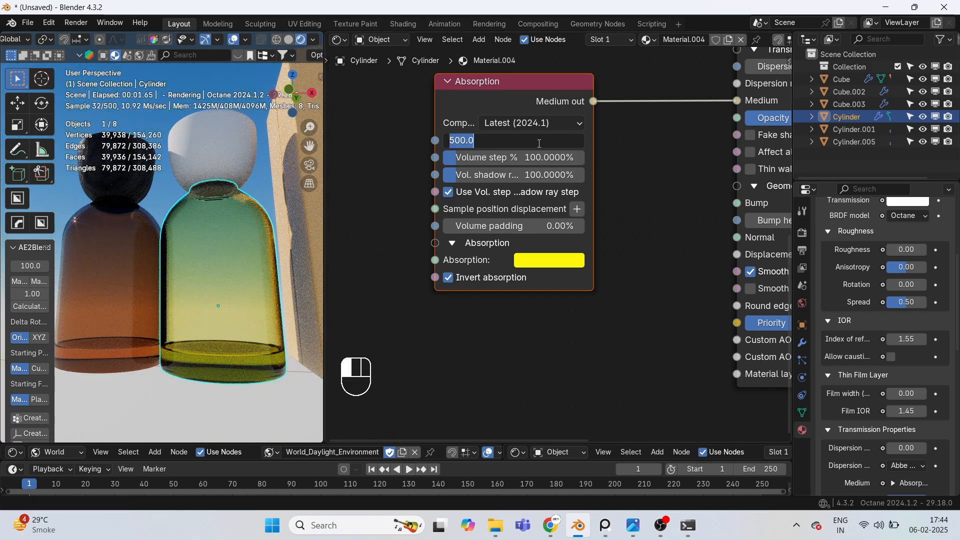
text(100)
key(Return)
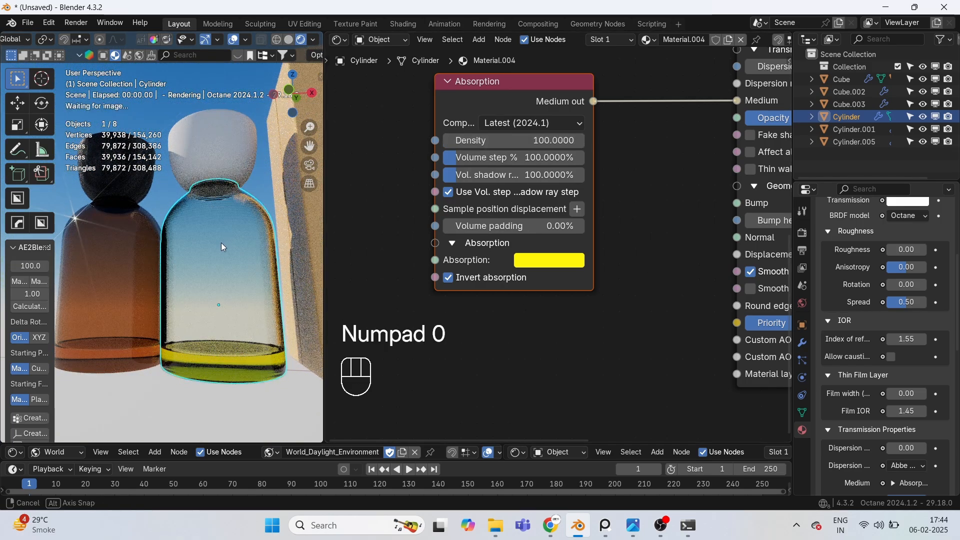
middle_drag(221, 242, 223, 333)
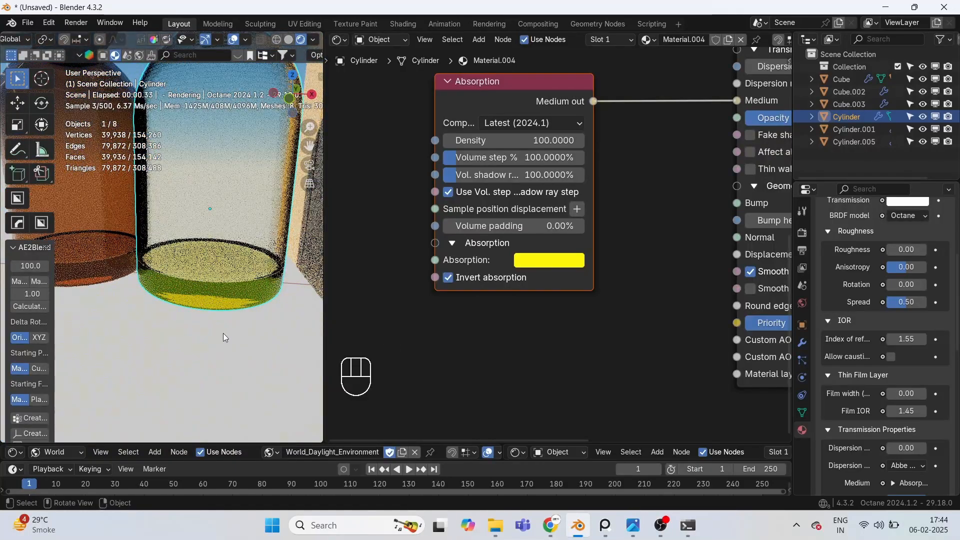
Step: Soften the yellow bottle's Absorption color to pale yellow, #F2EFC6, by lowering its saturation to about 0.364
scroll(261, 279, down, 1)
shift+middle_drag(215, 281, 211, 250)
click(570, 260)
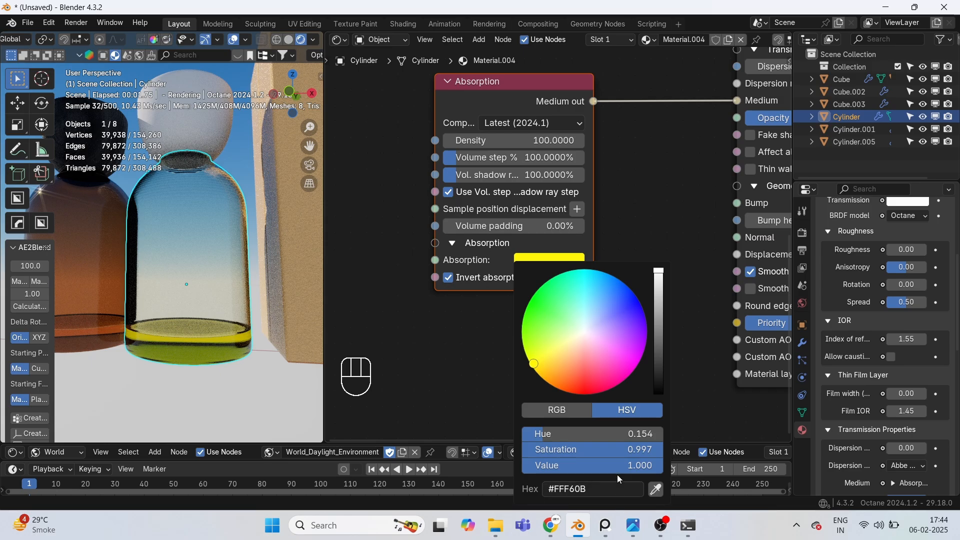
scroll(560, 410, down, 2)
click(457, 374)
middle_drag(475, 369, 486, 263)
key(ctrl+z)
click(586, 156)
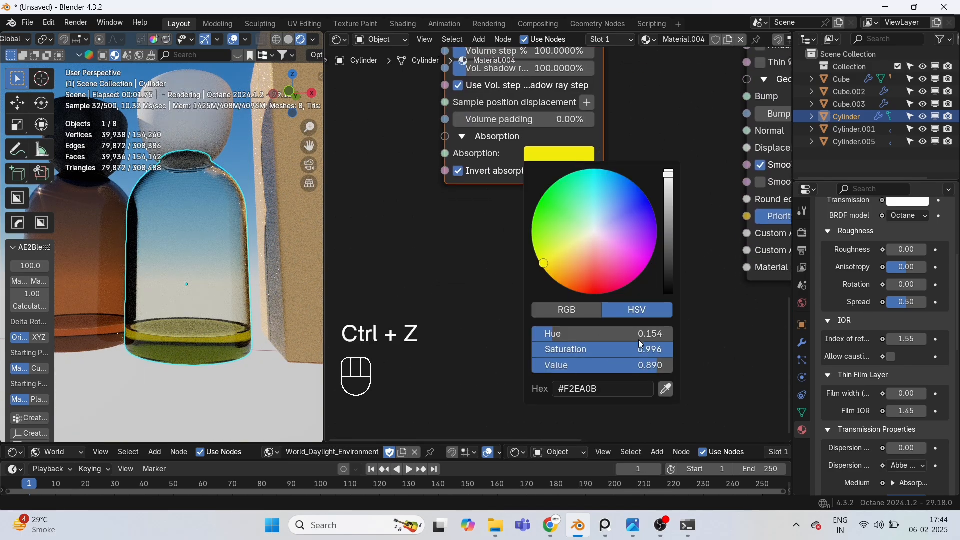
drag(669, 349, 584, 349)
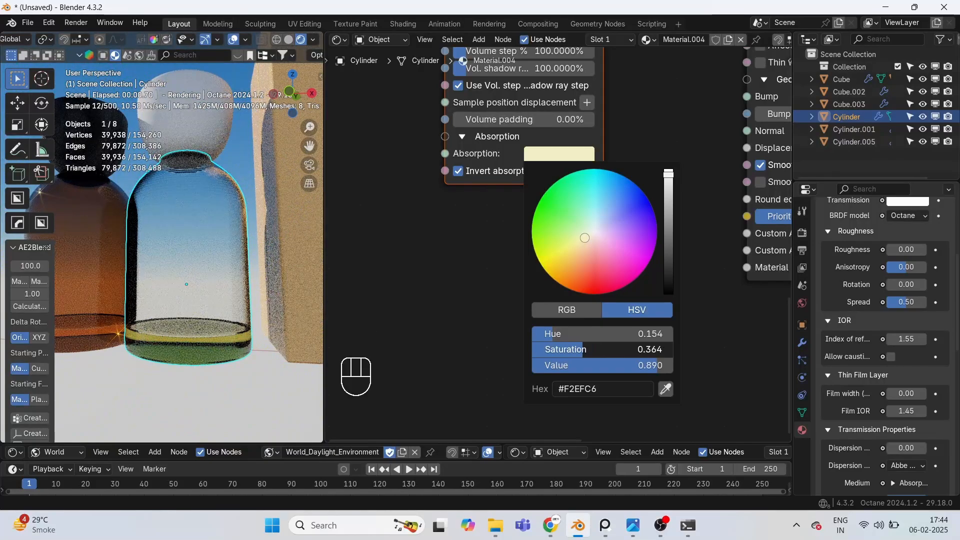
click(596, 393)
click(372, 309)
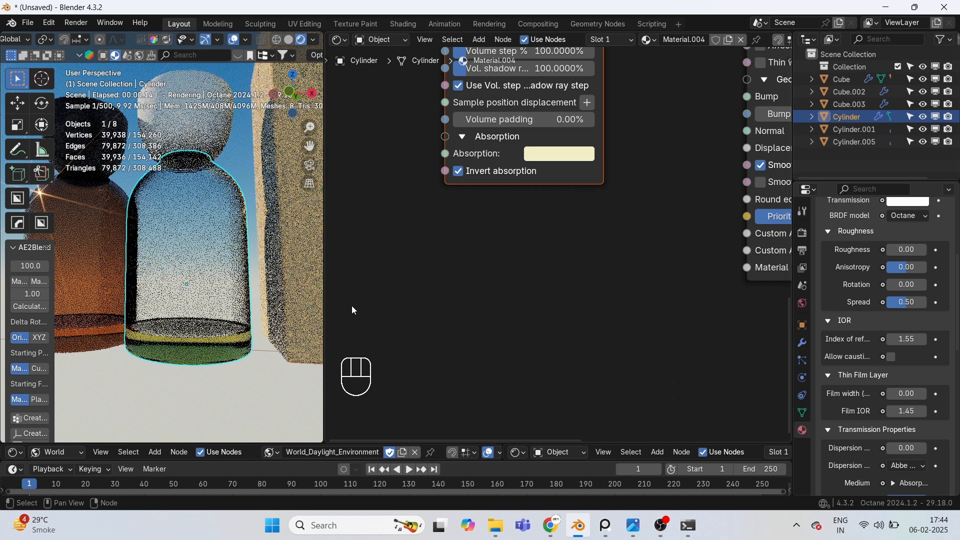
Step: Set the Transmission color of the yellow bottle's Specular material to #F2EFC6 and check the tinted glass
scroll(404, 281, down, 5)
middle_drag(761, 67, 511, 376)
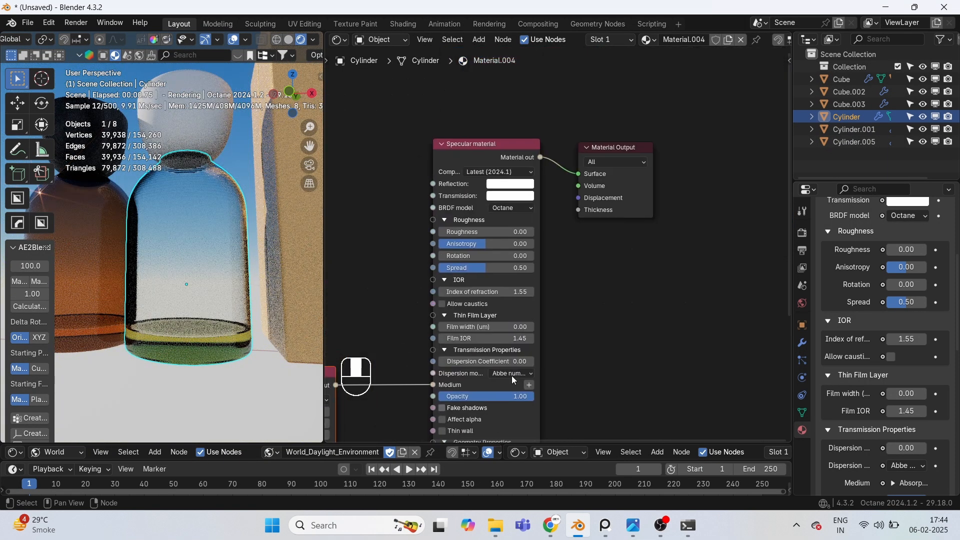
click(518, 196)
key(Return)
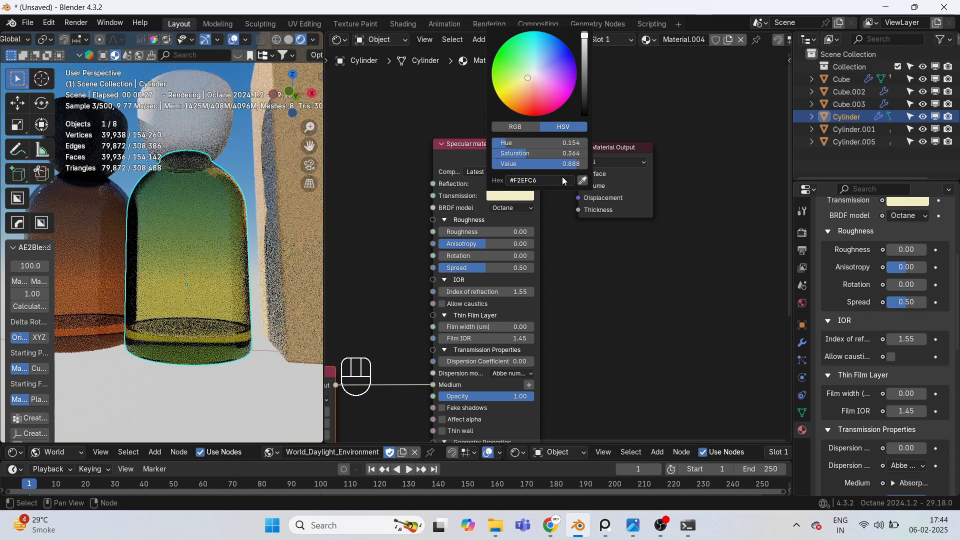
middle_drag(202, 319, 192, 398)
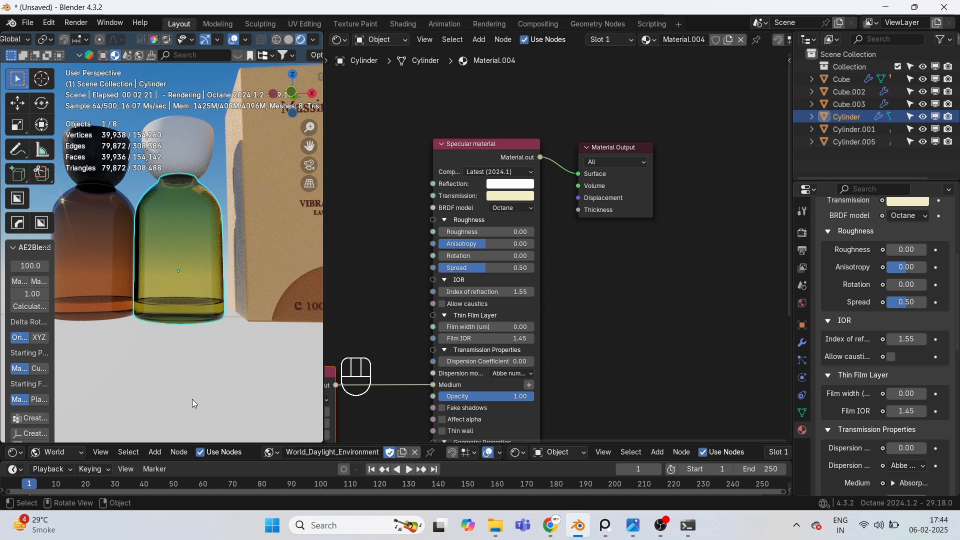
Step: Apply the amber bottle cap's Wood 124 material to the white cap on the yellow bottle
key(KP_1)
shift+middle_drag(127, 216, 226, 317)
click(154, 236)
scroll(156, 234, up, 2)
shift+middle_drag(201, 230, 73, 264)
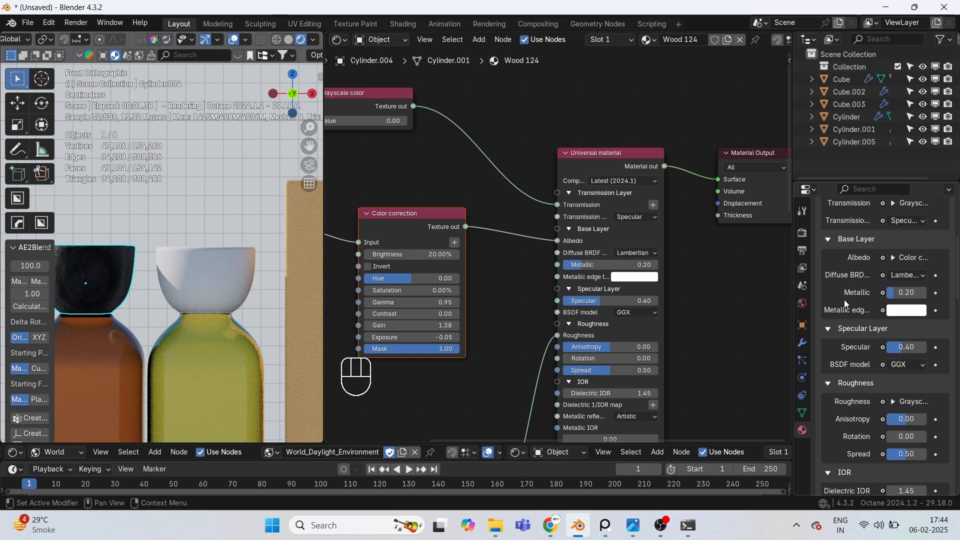
scroll(850, 305, up, 6)
click(825, 272)
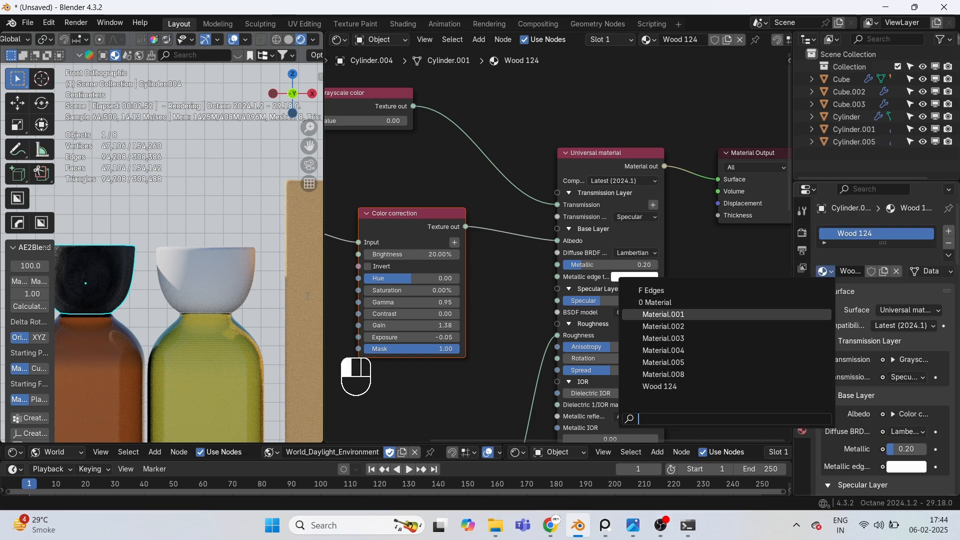
click(470, 205)
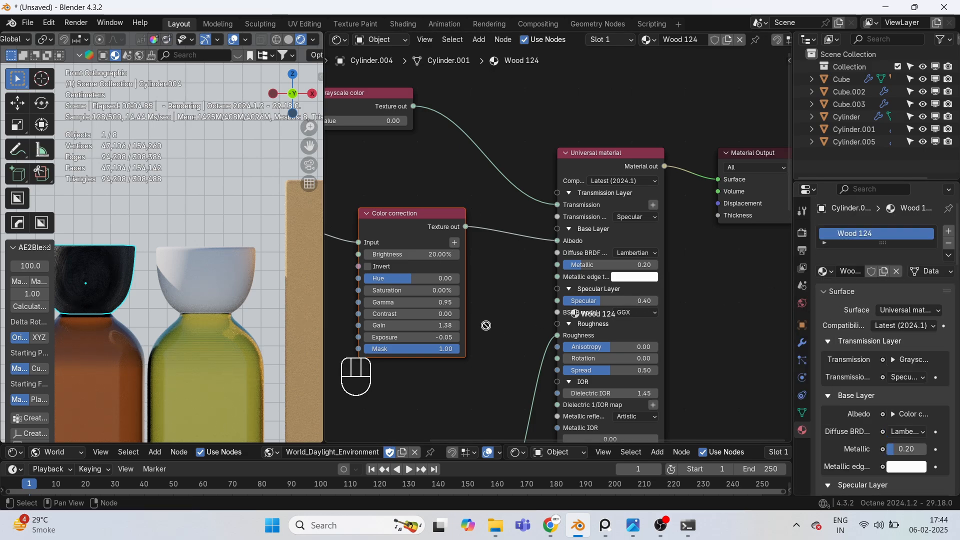
drag(486, 325, 233, 275)
Step: Unwrap all faces of the yellow bottle's cap with the Angle Based method
scroll(200, 250, up, 5)
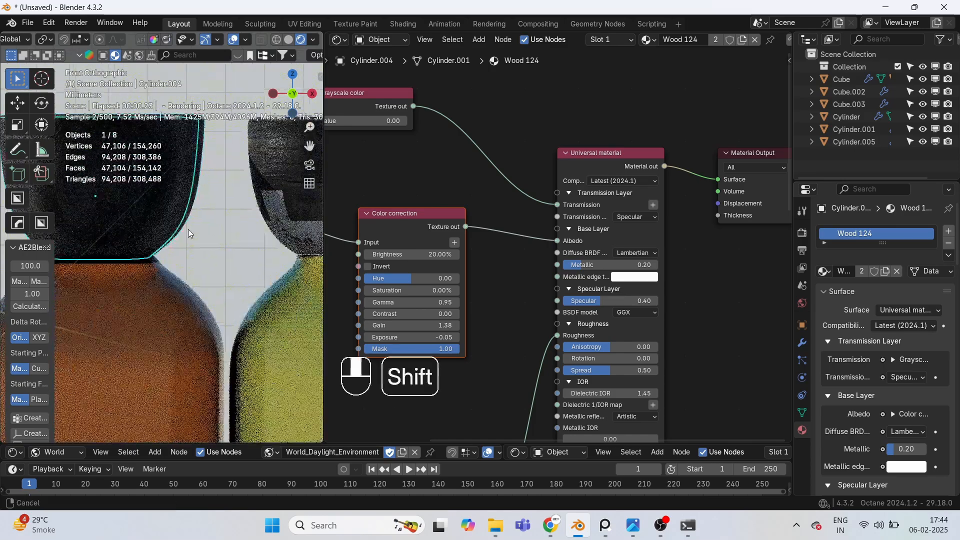
shift+middle_drag(188, 229, 52, 276)
scroll(154, 268, up, 3)
click(197, 214)
scroll(240, 304, down, 1)
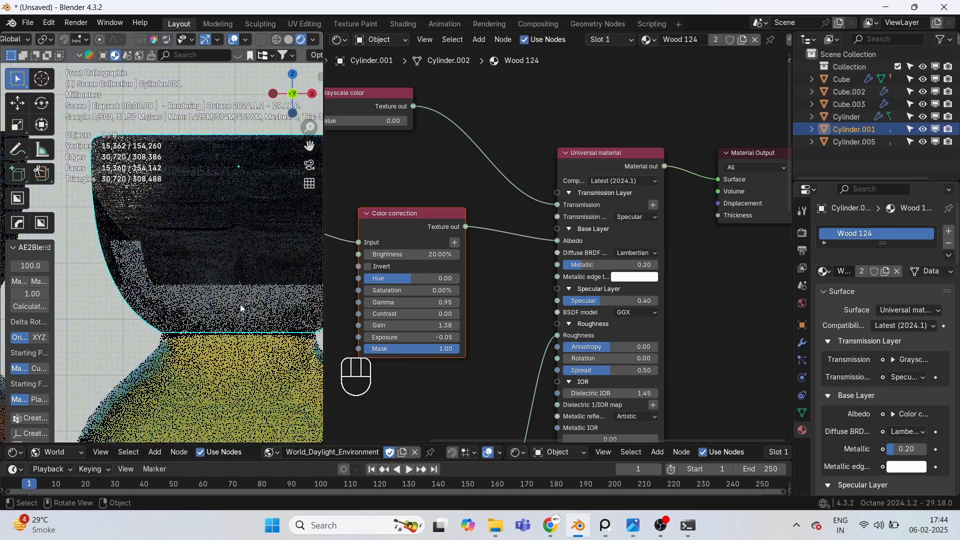
middle_drag(240, 308, 205, 186)
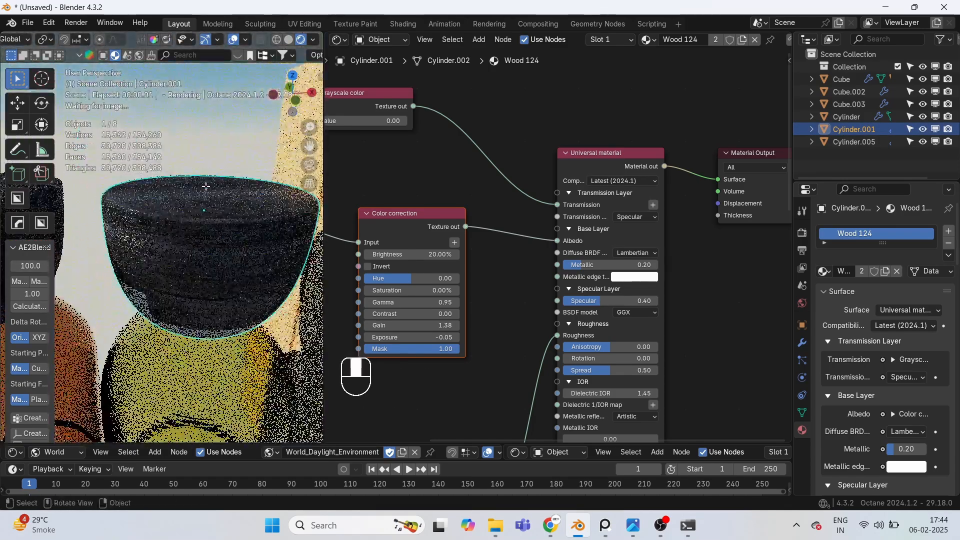
key(Tab)
key(a)
key(u)
mouse_move(244, 277)
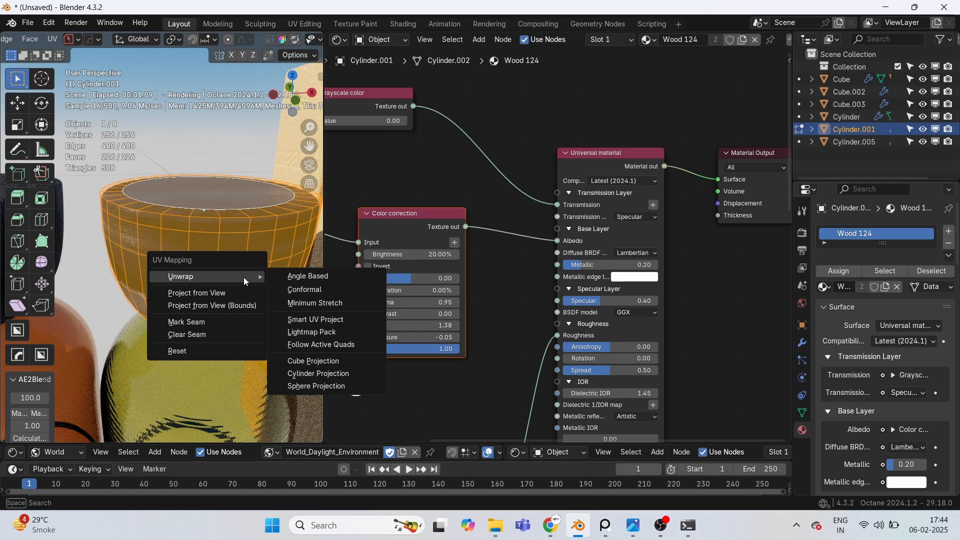
click(330, 276)
key(Tab)
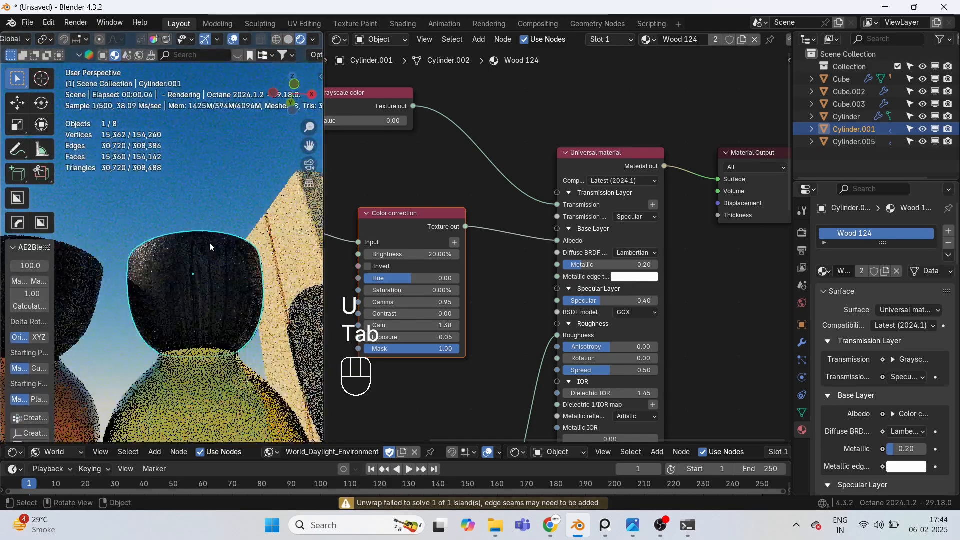
Step: Switch the viewport to Solid shading and show the bottles and boxes from the front
scroll(209, 242, down, 5)
key(z)
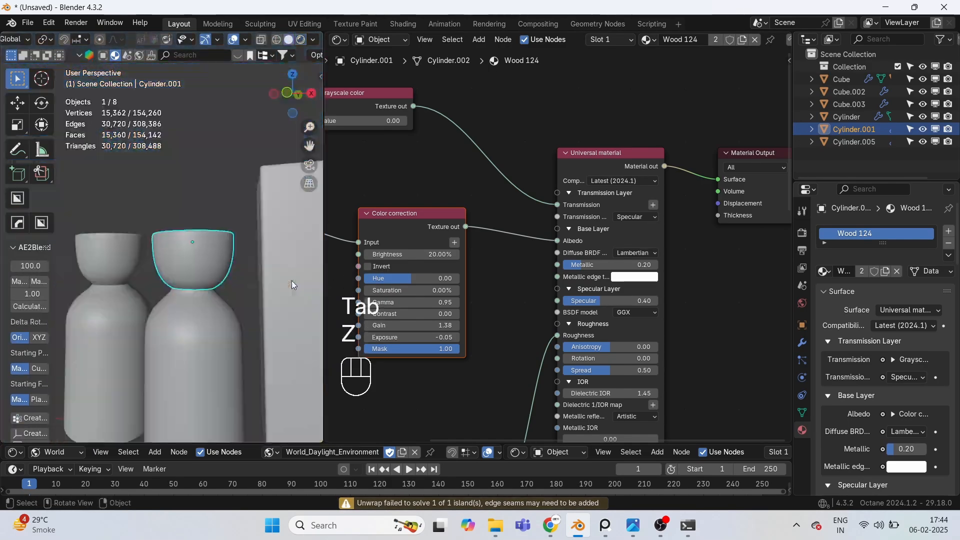
key(KP_1)
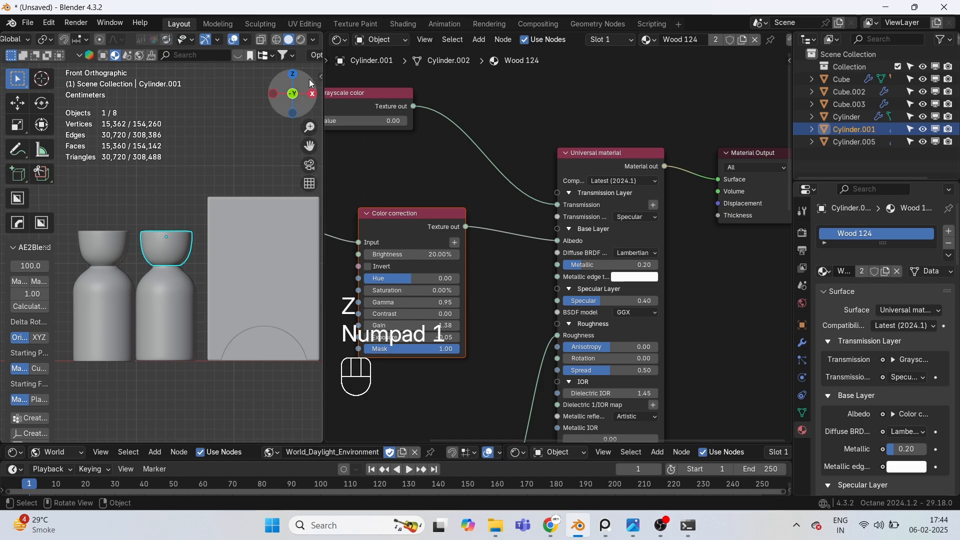
click(332, 42)
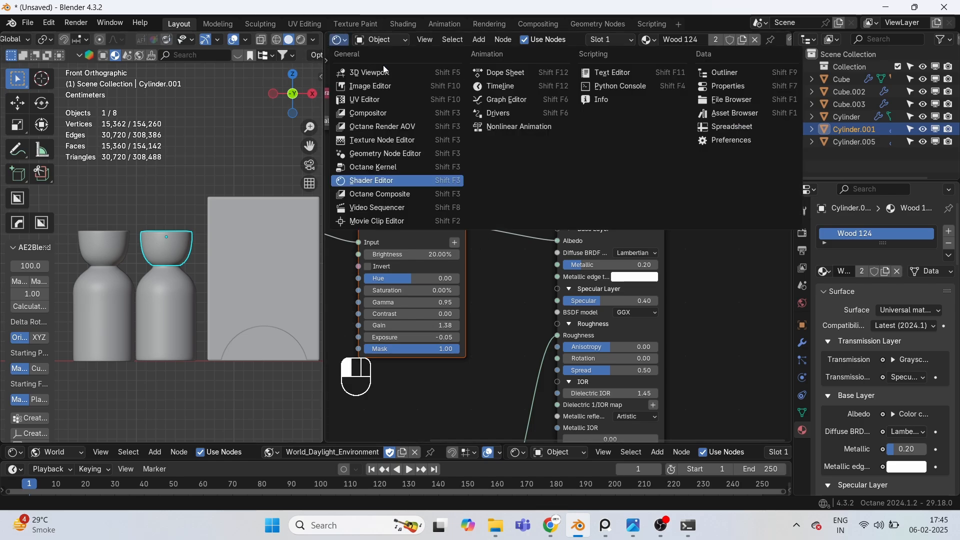
key(z)
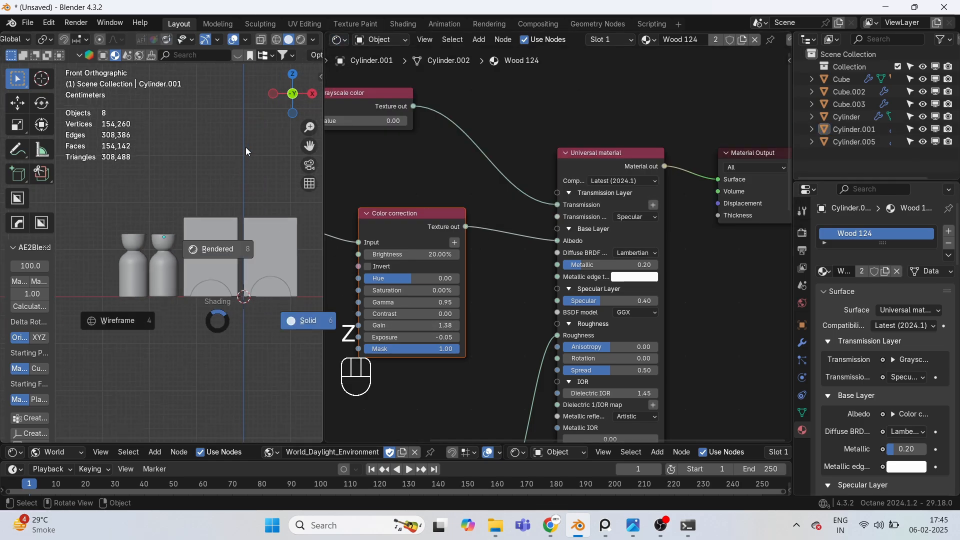
key(z)
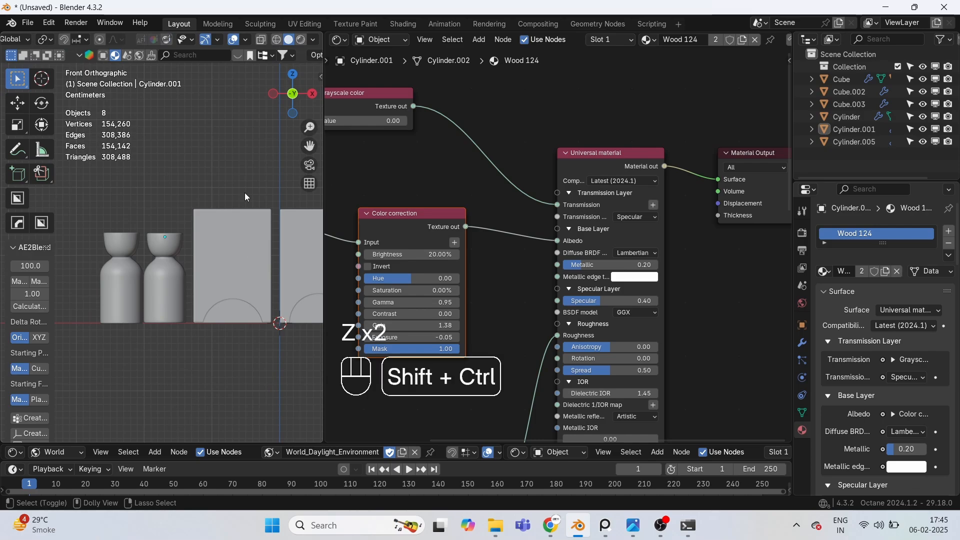
Step: Save the scene in the tutoril folder as a new file named "practice file"
key(ctrl+shift+s)
click(372, 412)
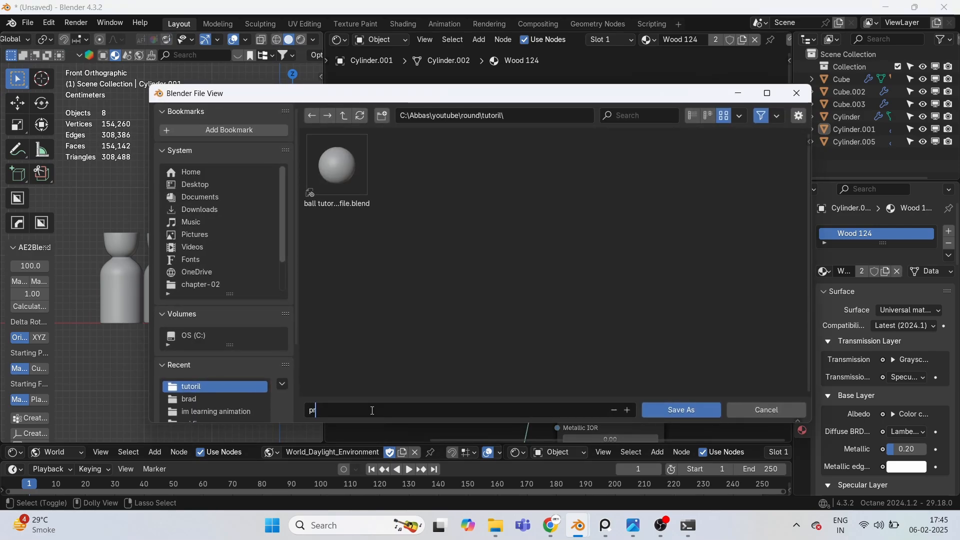
text(pra)
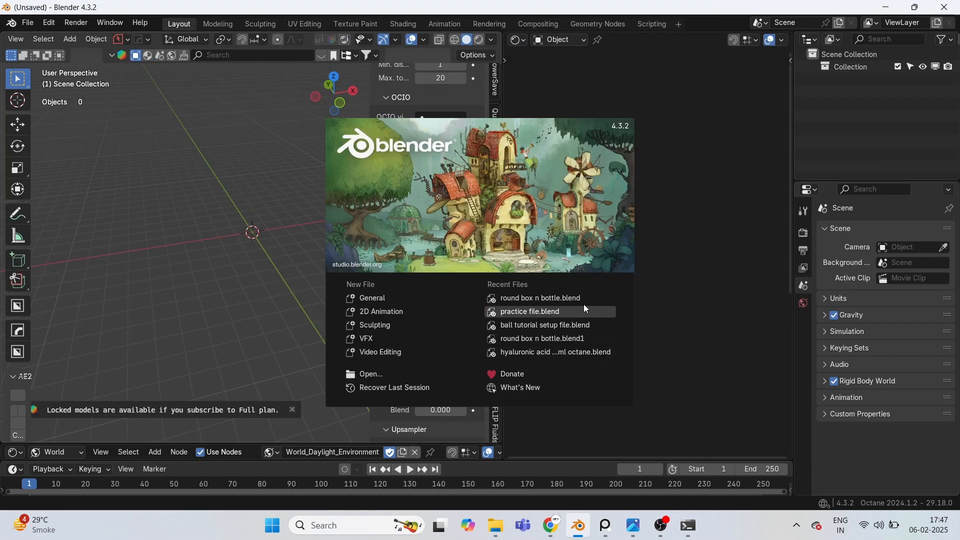
Step: Open round box n bottle.blend, show the camera view in Rendered shading, and view the whole lighting setup from above in the other viewport
click(491, 296)
scroll(241, 263, up, 4)
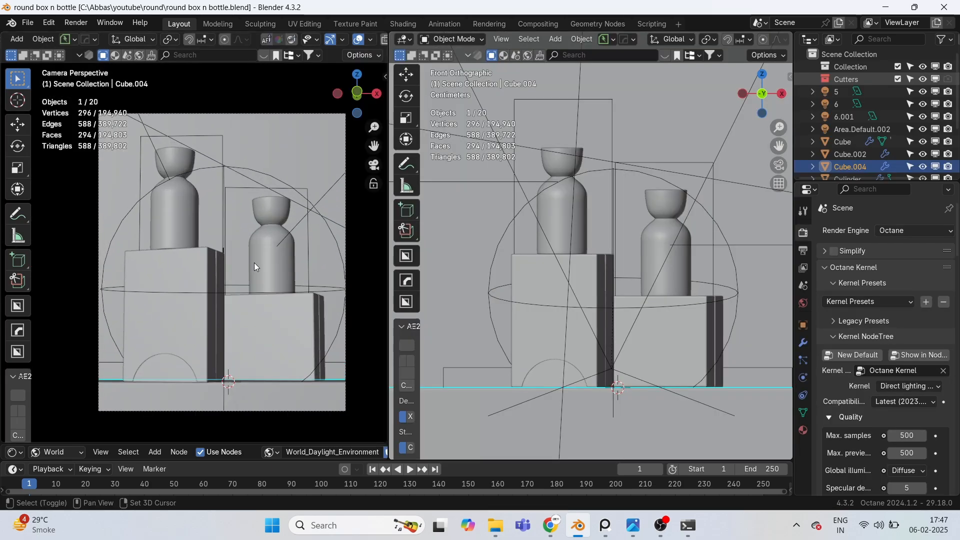
key(z)
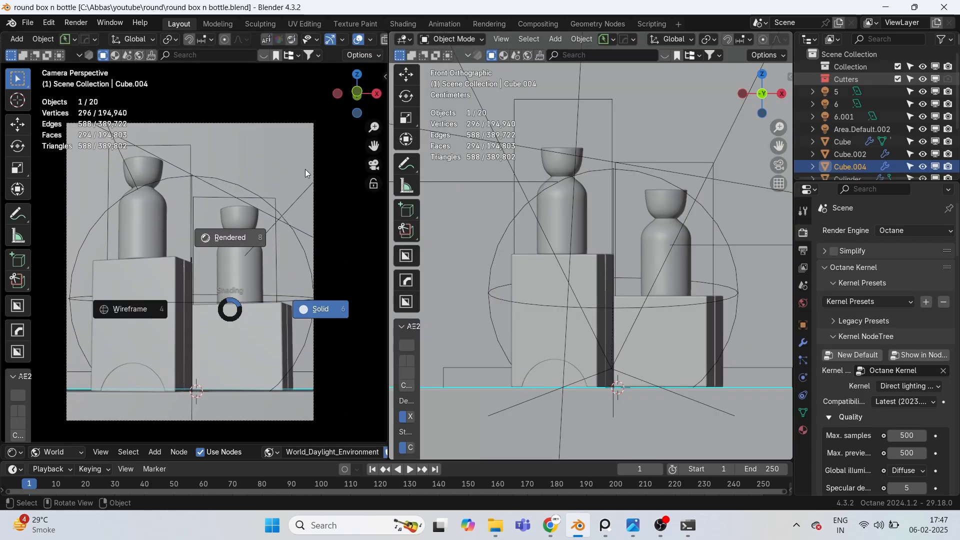
click(264, 237)
middle_drag(699, 254, 668, 363)
scroll(677, 283, down, 8)
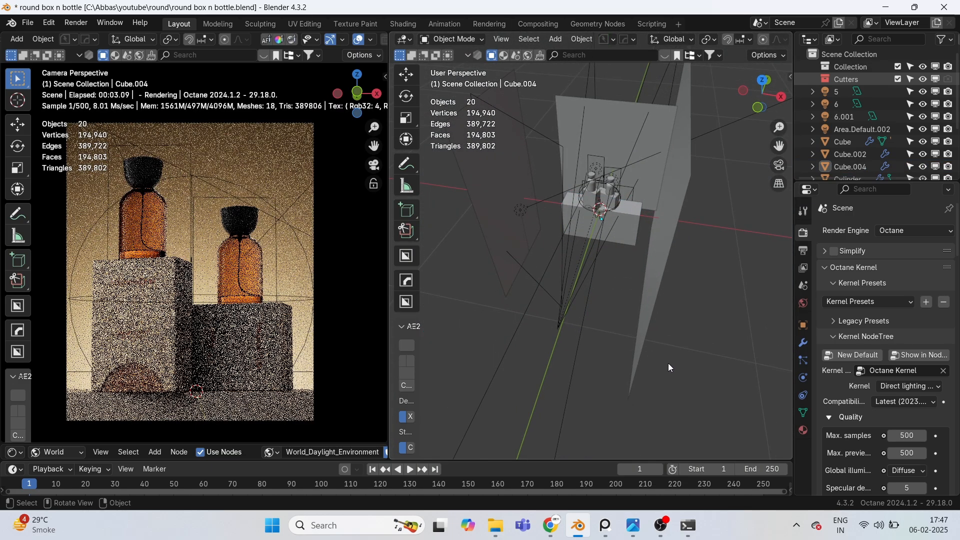
Step: Delete the two large upright planes flanking the bottles and hide the area light Area.Default.002
key(z)
click(673, 319)
middle_drag(673, 319, 666, 259)
click(667, 259)
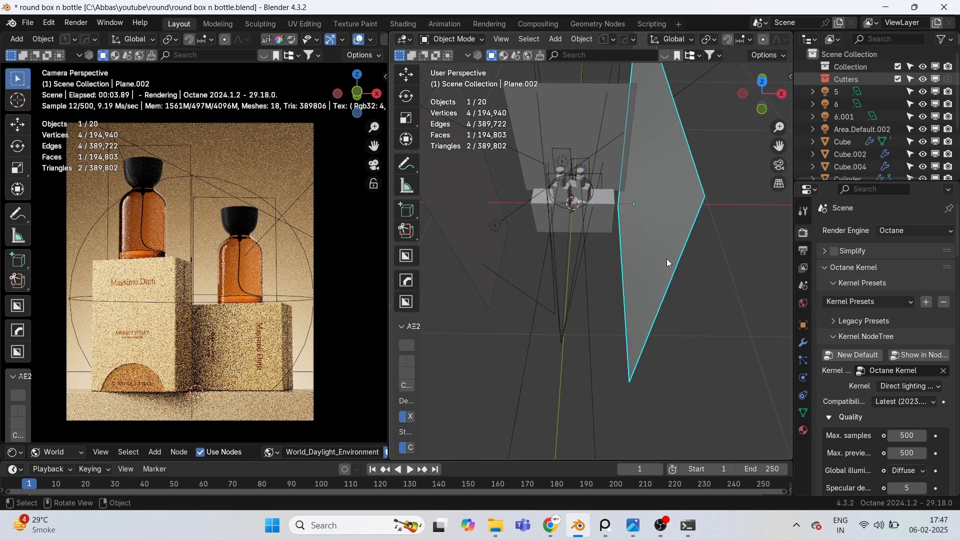
key(Delete)
click(490, 230)
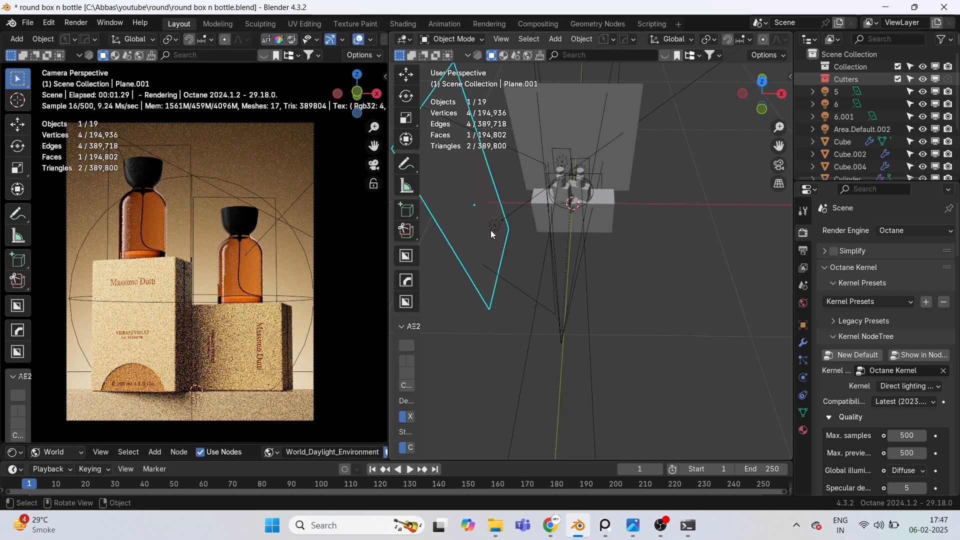
key(Delete)
click(494, 228)
key(Delete)
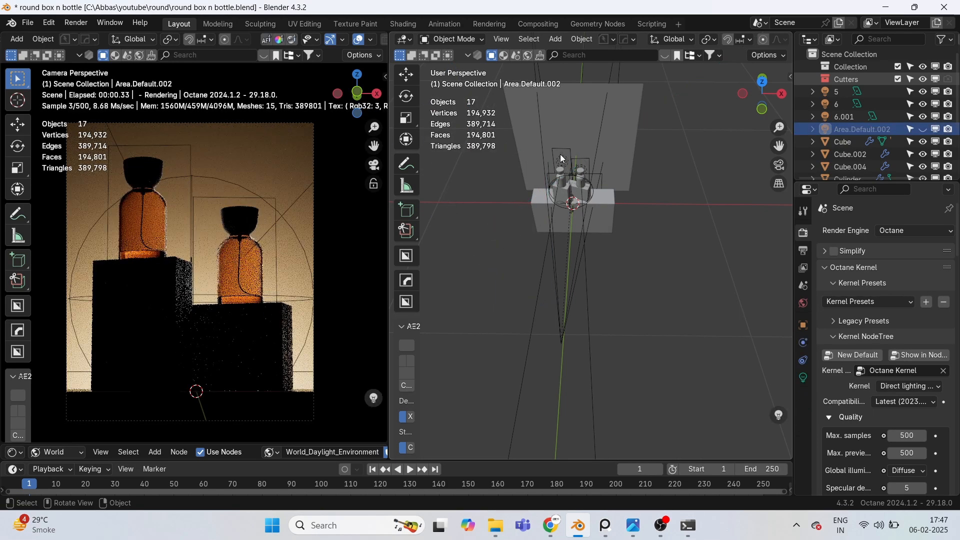
Step: Hide the camera object in the viewport
click(576, 119)
middle_drag(610, 268, 537, 263)
scroll(728, 183, down, 4)
click(718, 85)
key(h)
scroll(730, 176, up, 2)
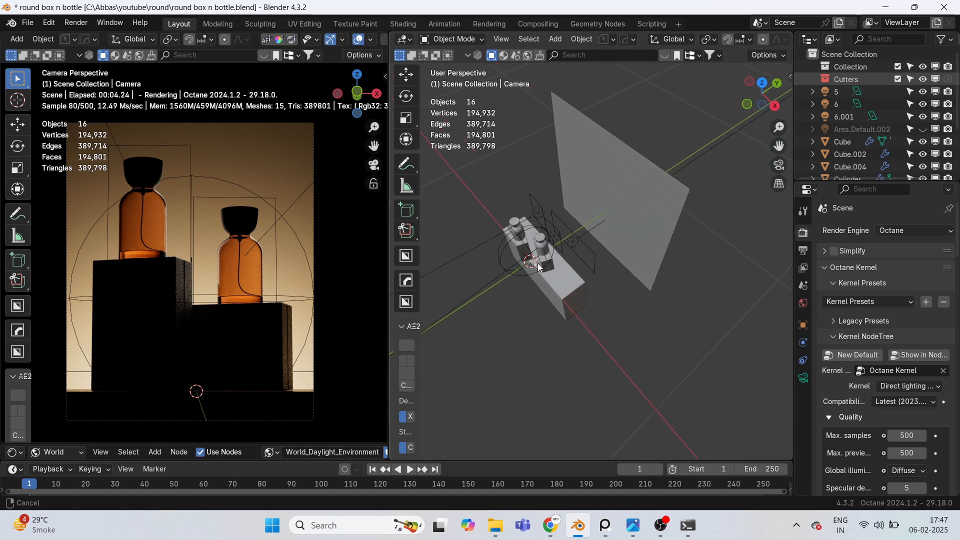
Step: Hide the two area lights directly behind the bottles, 6 and 6.001
scroll(538, 263, up, 3)
click(556, 232)
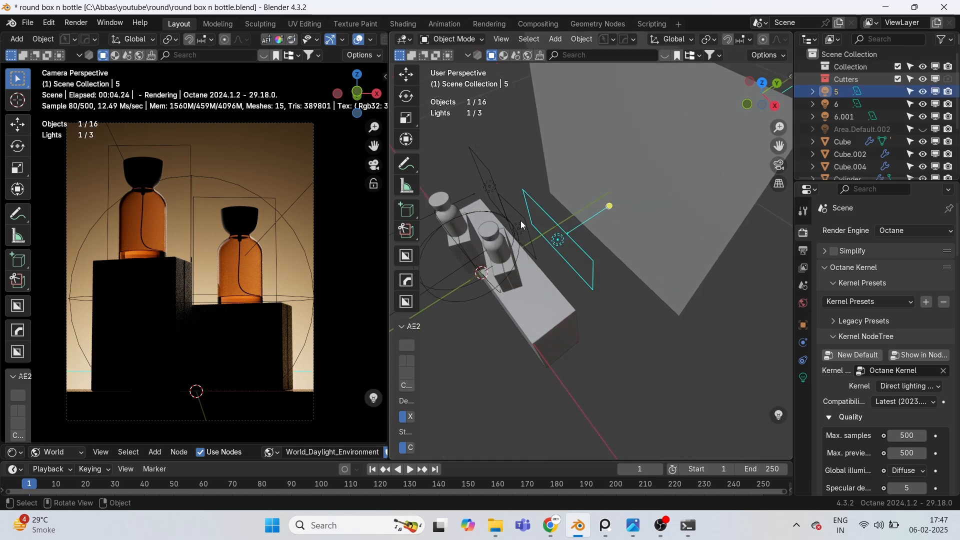
click(515, 209)
shift+click(559, 239)
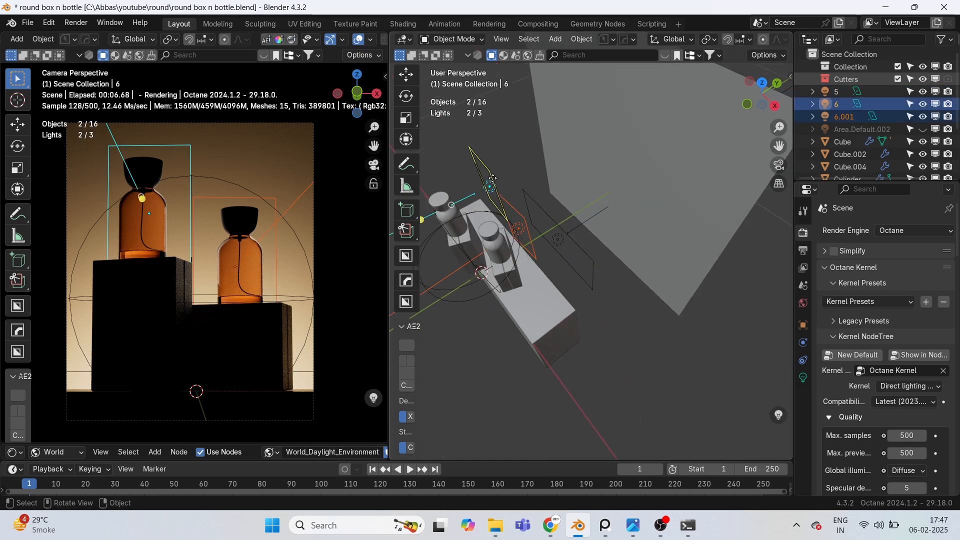
key(h)
Step: Try adding an Octane Area Light at the 3D cursor and moving it, then delete that light
mouse_move(579, 251)
middle_down()
mouse_move(548, 248)
mouse_move(682, 202)
mouse_move(573, 251)
middle_up()
click(550, 249)
key(shift+a)
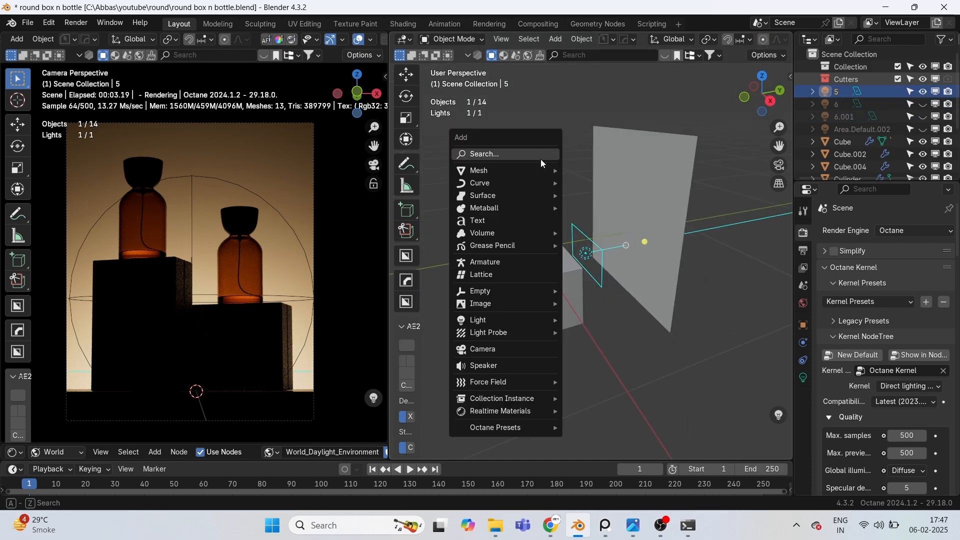
mouse_move(492, 319)
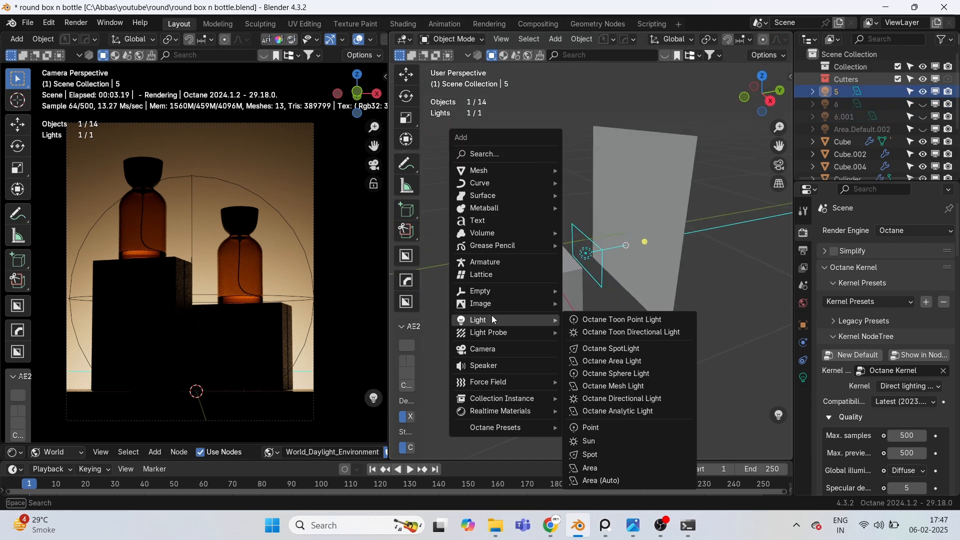
click(633, 361)
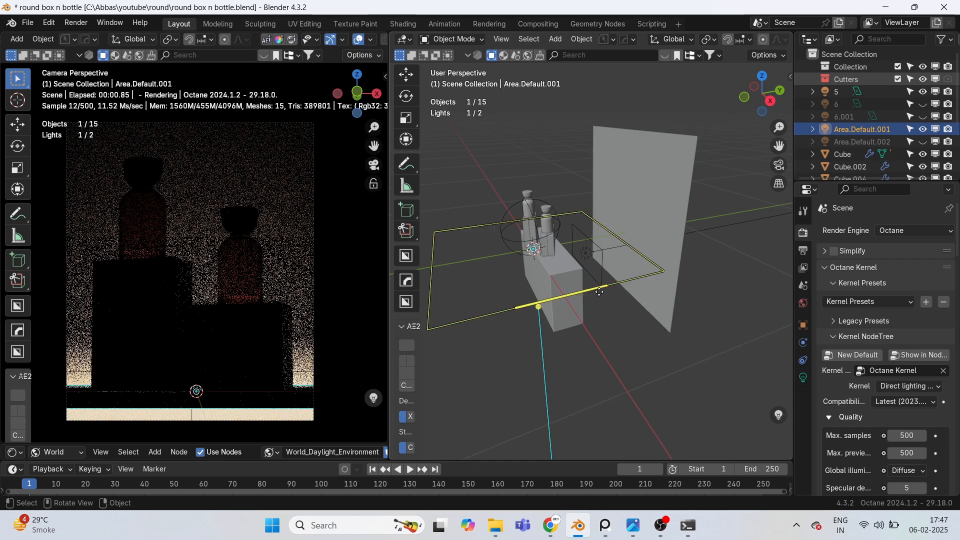
key(g)
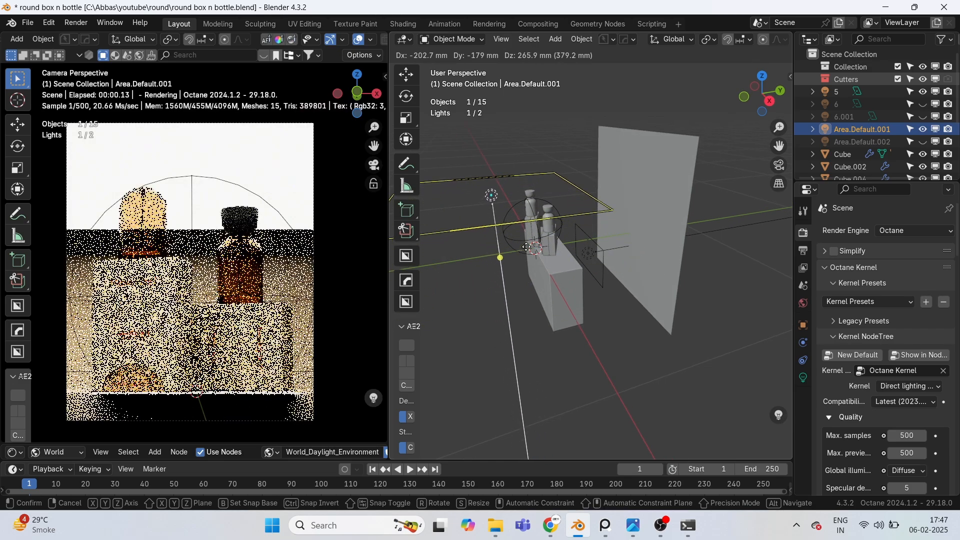
right_click(526, 247)
key(Delete)
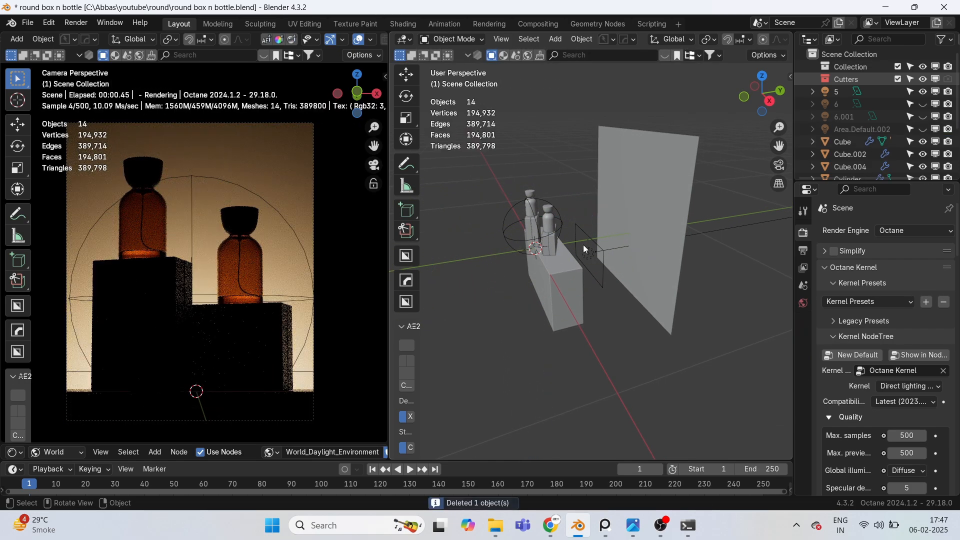
Step: Select area light 5 in front of the backdrop and show its Texture emission node in a Shader Editor replacing the second viewport
click(594, 257)
click(404, 40)
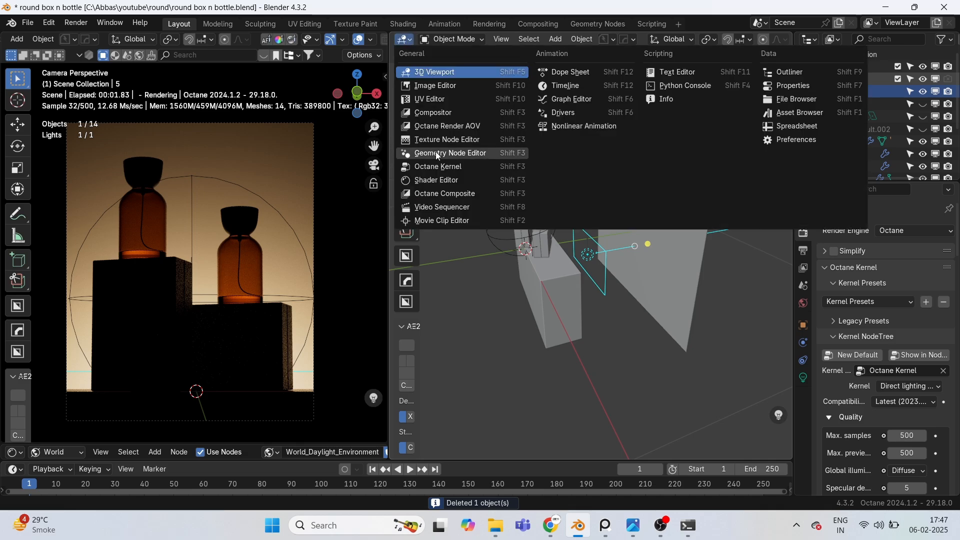
click(436, 180)
scroll(555, 267, up, 4)
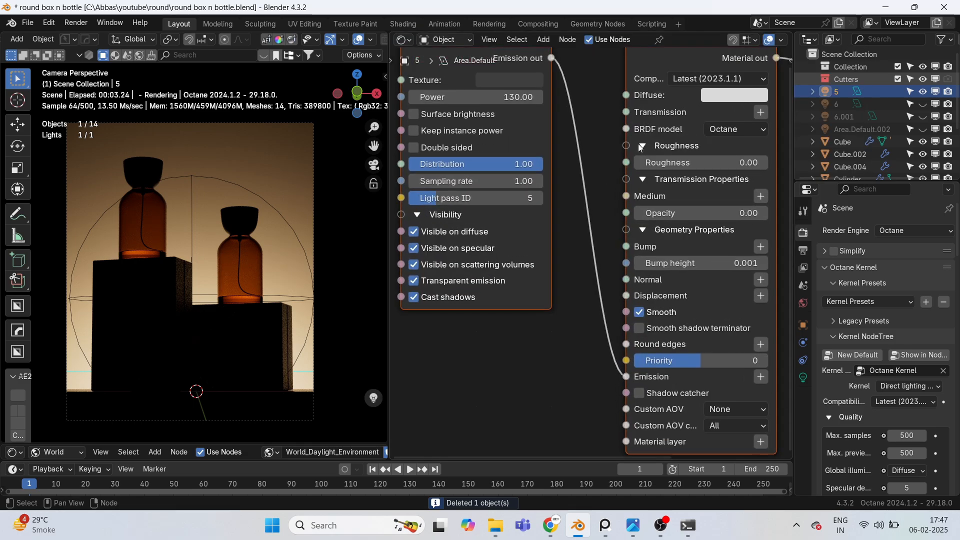
middle_drag(554, 268, 743, 236)
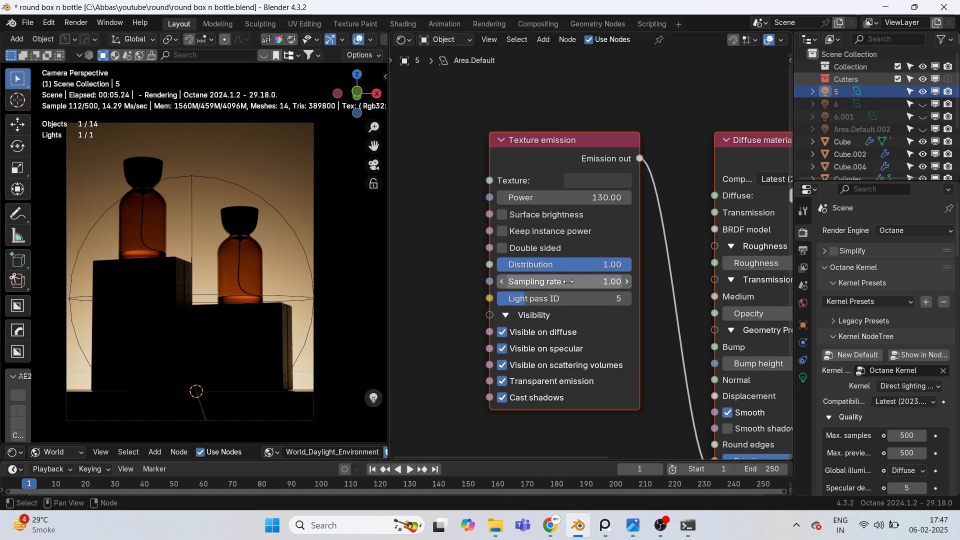
middle_drag(593, 305, 622, 273)
scroll(587, 253, up, 2)
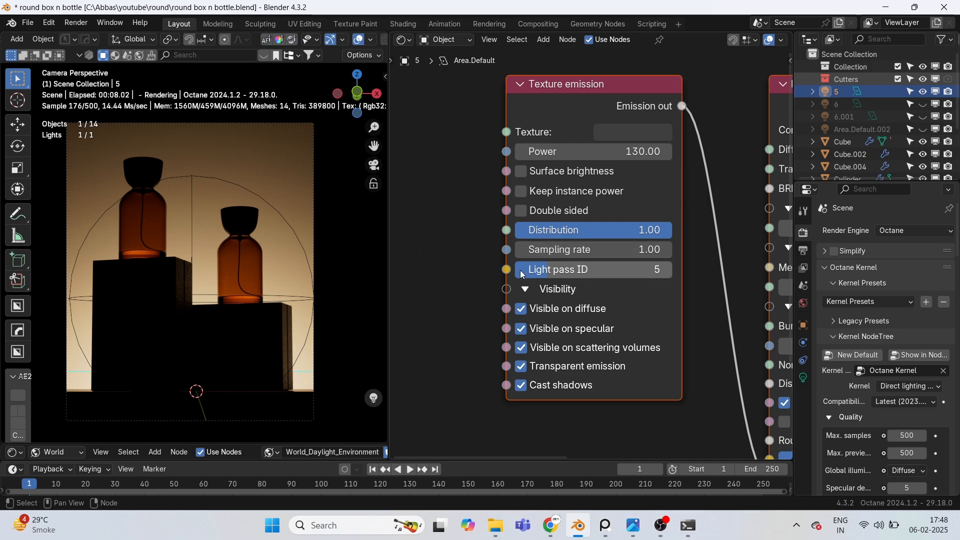
Step: Examine the Light pass ID and visibility options of light 5's Texture emission node, keeping the pass ID at 5
click(564, 273)
click(442, 238)
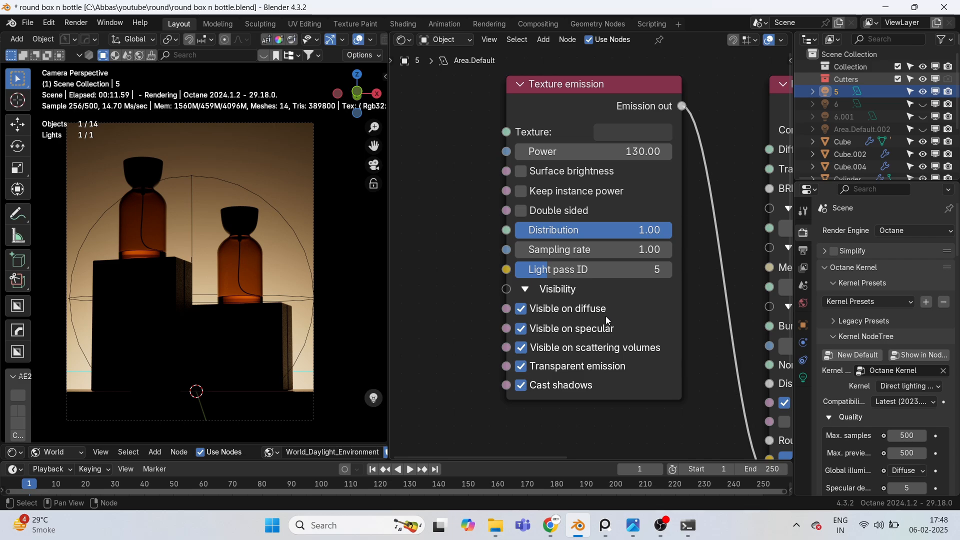
middle_drag(605, 316, 544, 223)
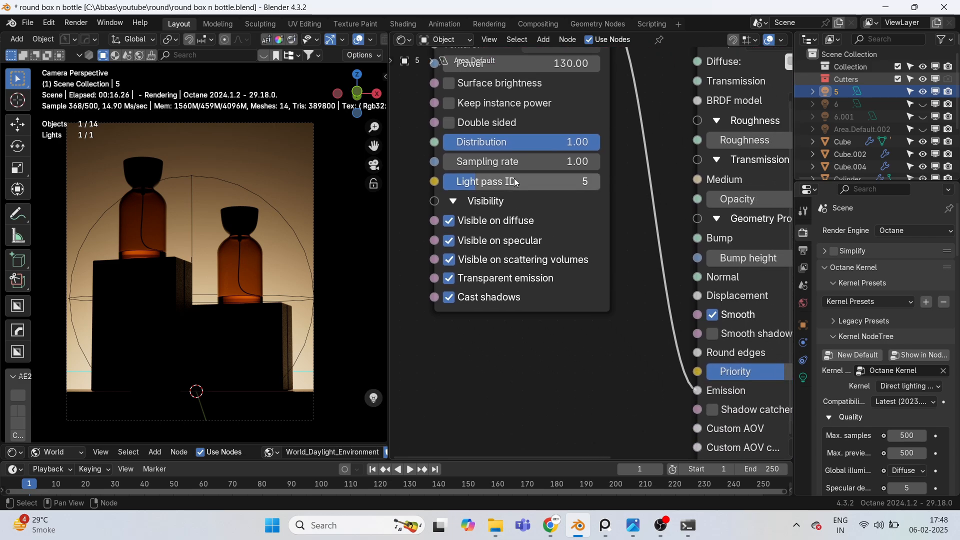
middle_drag(545, 313, 536, 302)
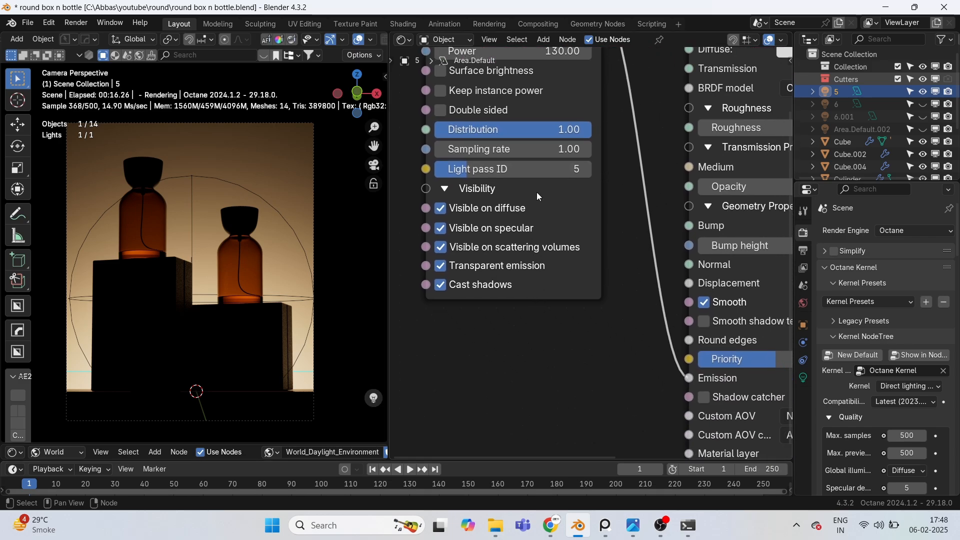
middle_drag(529, 174, 531, 190)
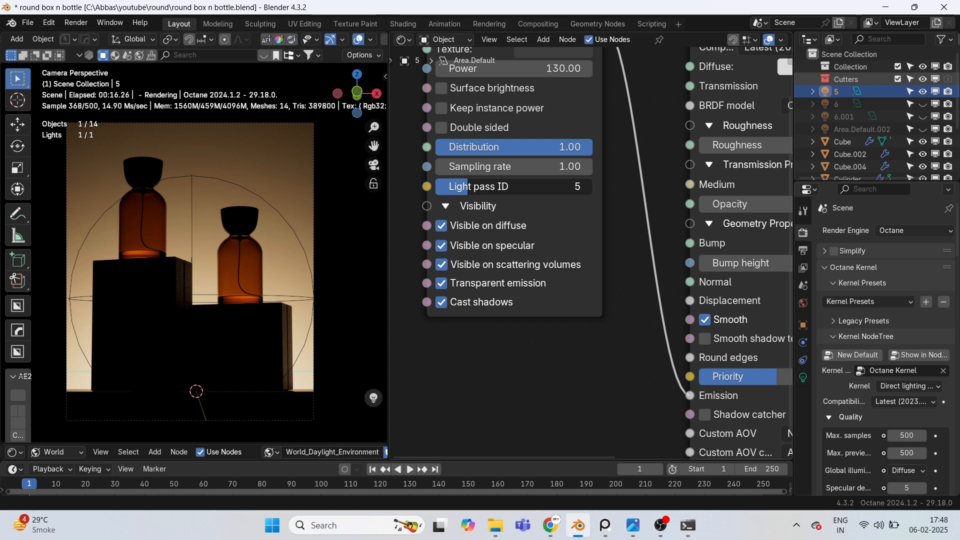
drag(531, 189, 522, 189)
mouse_move(459, 186)
mouse_down()
mouse_move(436, 187)
mouse_move(461, 187)
mouse_up()
click(464, 187)
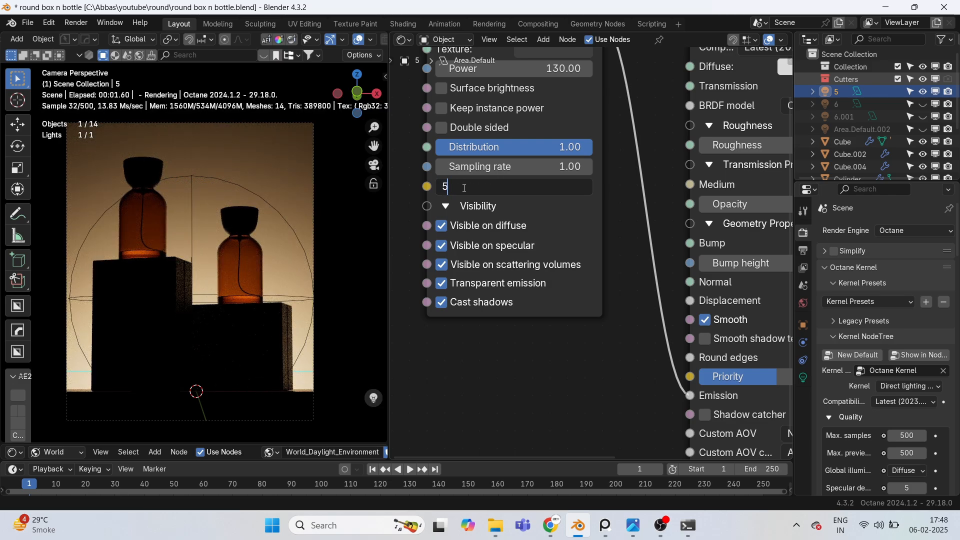
key(Return)
Step: Set the opacity of light 5's Diffuse material node to 1.00
scroll(591, 395, down, 1)
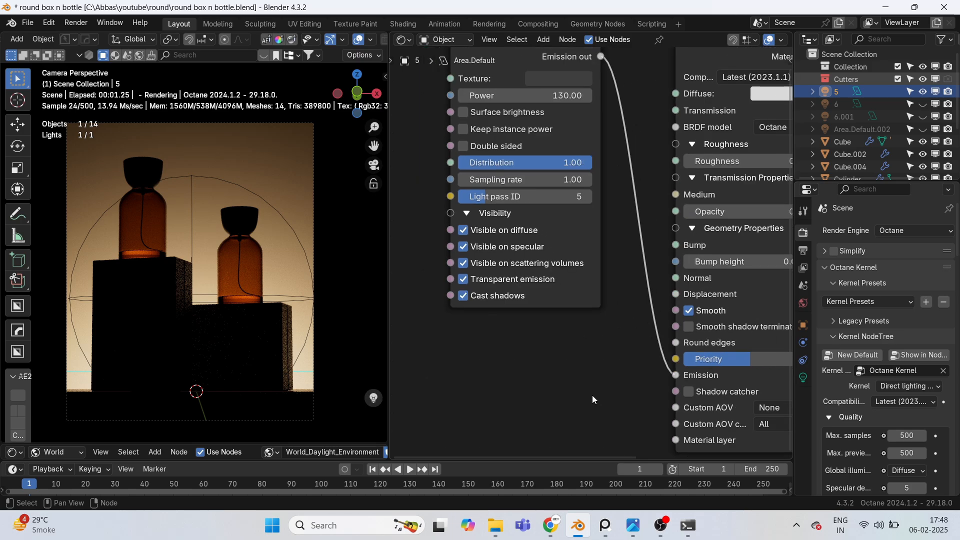
middle_drag(592, 395, 580, 371)
scroll(574, 324, down, 2)
middle_drag(790, 353, 715, 331)
middle_drag(717, 239, 716, 272)
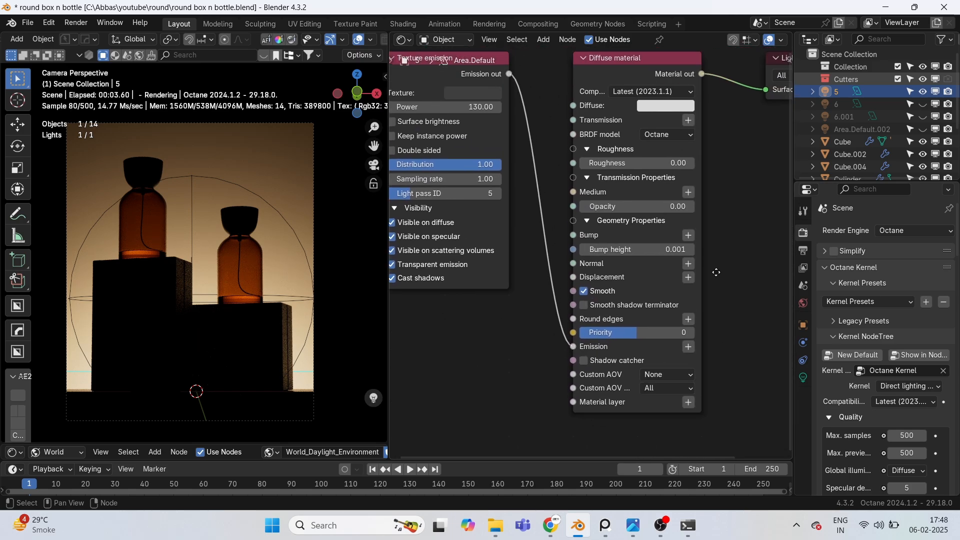
scroll(625, 179, up, 1)
click(622, 220)
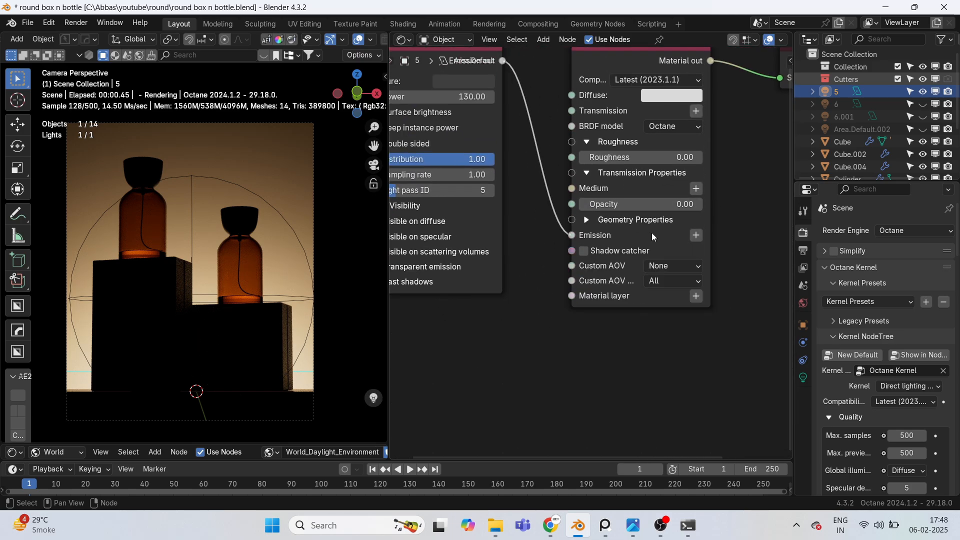
click(592, 220)
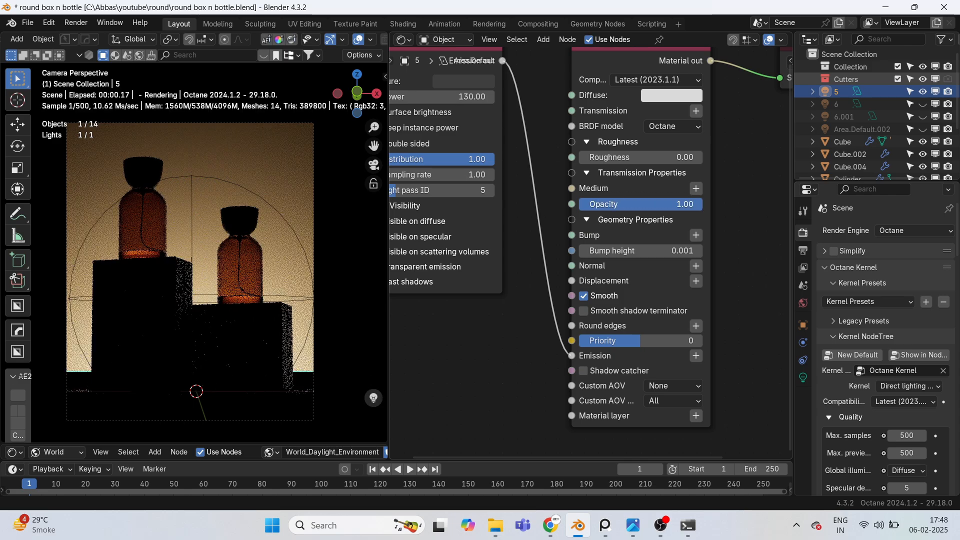
drag(620, 207, 700, 206)
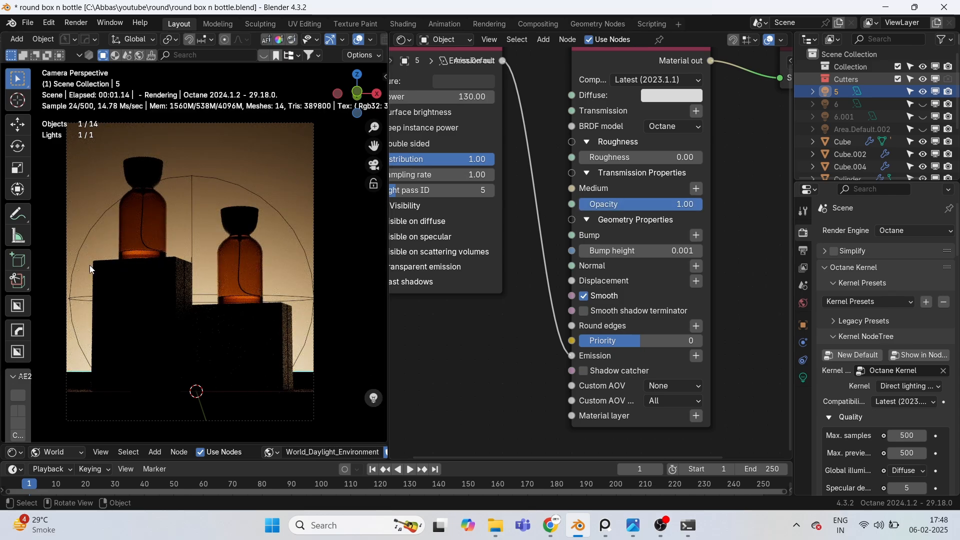
Step: Leave the camera view and undo the recent changes back through light 5's opacity and the hiding of lights 6 and 6.001
scroll(166, 321, down, 2)
middle_drag(258, 255, 175, 299)
click(257, 348)
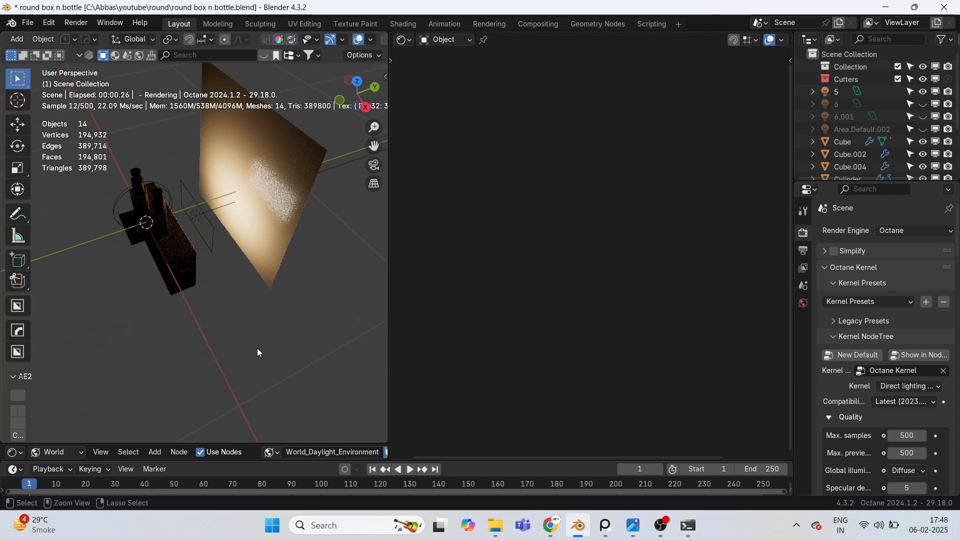
key(ctrl+z)
key(ctrl+z)
key(ctrl+z)
key(ctrl+z)
Step: Select area light 6 behind the taller bottle and bring its Diffuse material node into view
scroll(162, 245, up, 2)
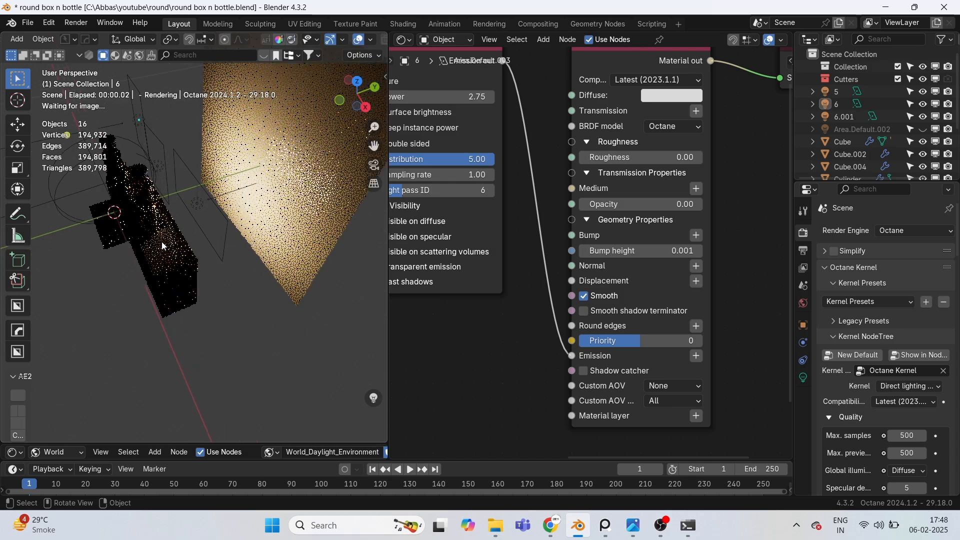
middle_drag(161, 242, 200, 300)
click(189, 231)
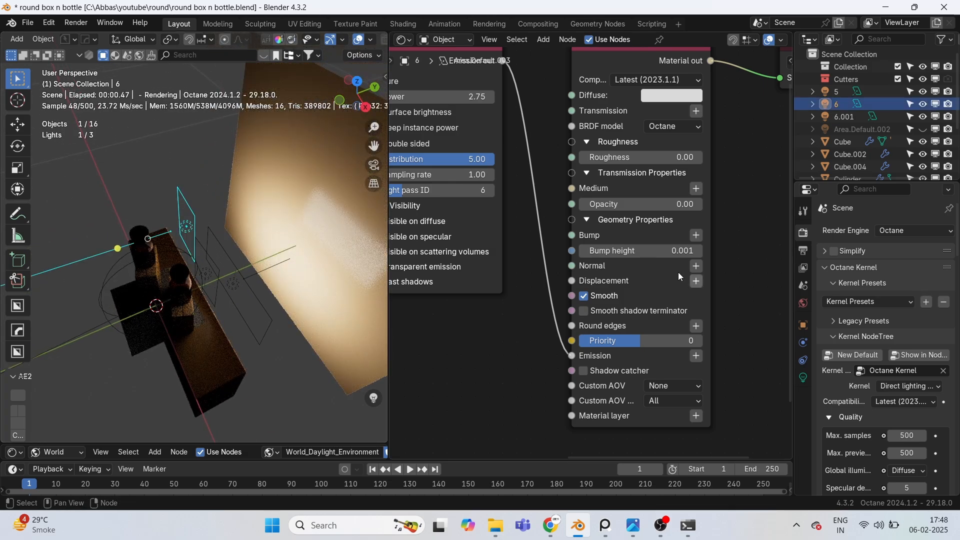
scroll(680, 276, down, 3)
middle_drag(507, 238, 587, 240)
scroll(589, 235, down, 3)
middle_drag(182, 246, 215, 237)
middle_drag(786, 212, 478, 219)
Step: Raise the opacity of light 6's Diffuse material node to 1.00
scroll(507, 237, up, 3)
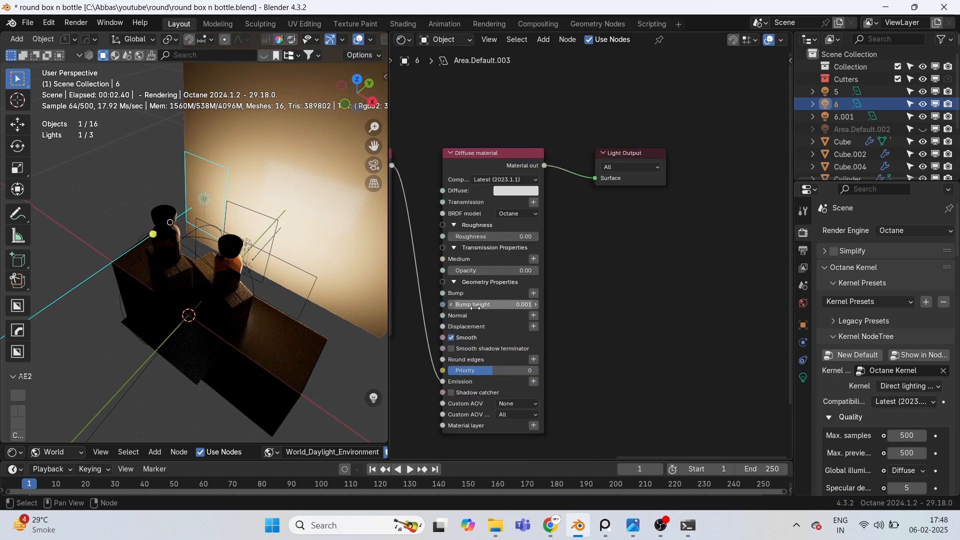
scroll(487, 366, up, 3)
middle_drag(512, 336, 543, 356)
middle_drag(583, 321, 580, 295)
scroll(595, 221, up, 1)
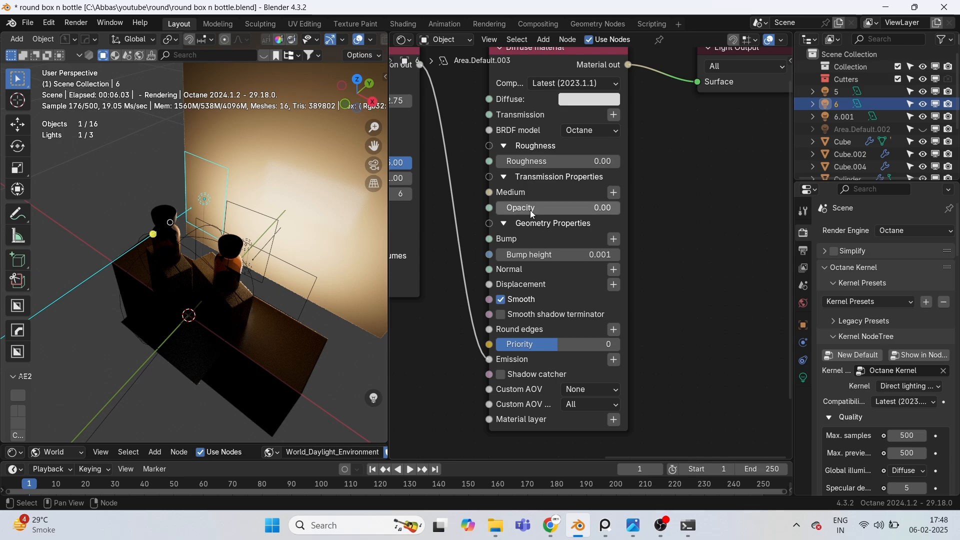
drag(530, 210, 619, 210)
Step: Try light 6's Gradient generator with repetitions 1.00 and gamma about 2.36, and set the 3D transformation's X scale to 0.859
scroll(186, 218, up, 2)
mouse_move(187, 218)
middle_down()
mouse_move(211, 213)
mouse_move(210, 265)
mouse_move(205, 216)
middle_up()
scroll(223, 181, up, 3)
scroll(666, 183, down, 5)
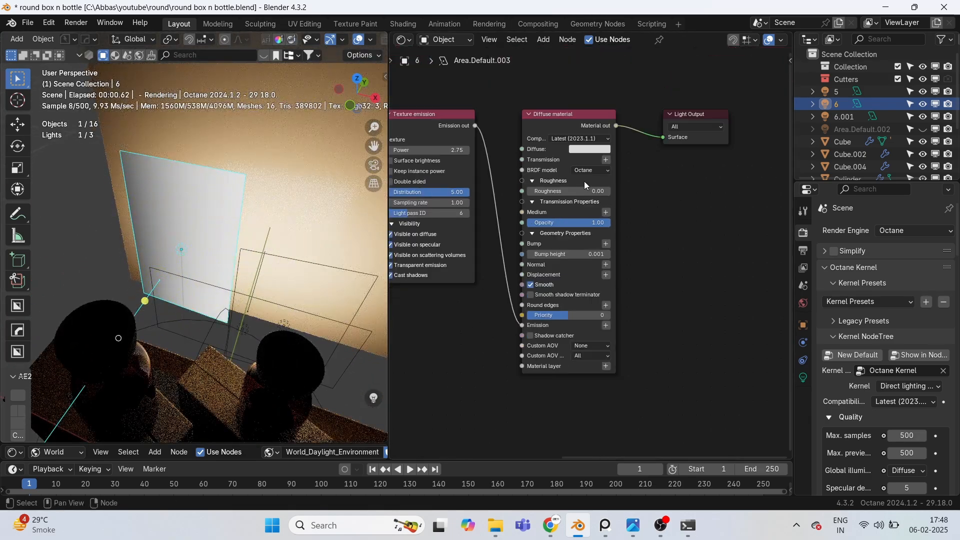
middle_drag(582, 181, 787, 169)
scroll(539, 154, up, 3)
middle_drag(494, 128, 567, 189)
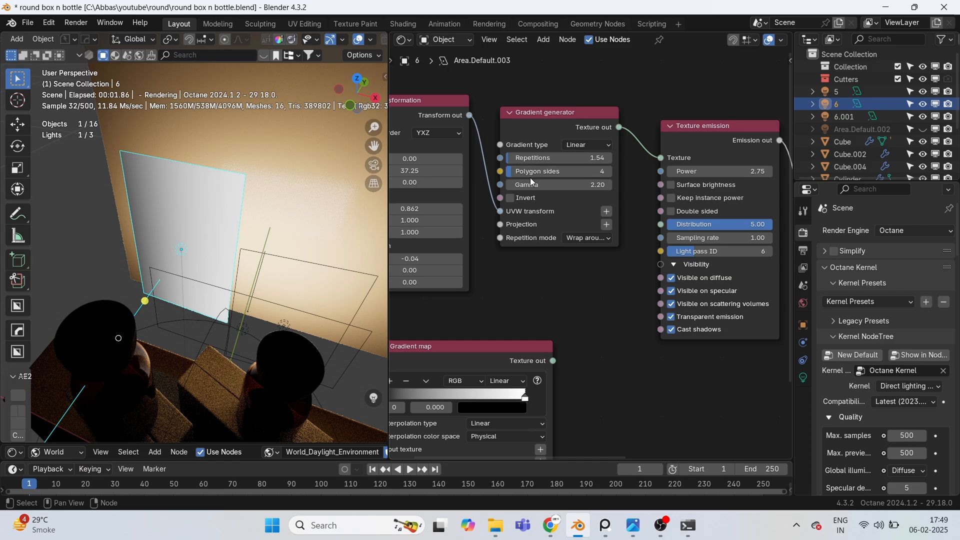
mouse_move(534, 188)
mouse_down()
mouse_move(612, 192)
mouse_move(547, 190)
mouse_up()
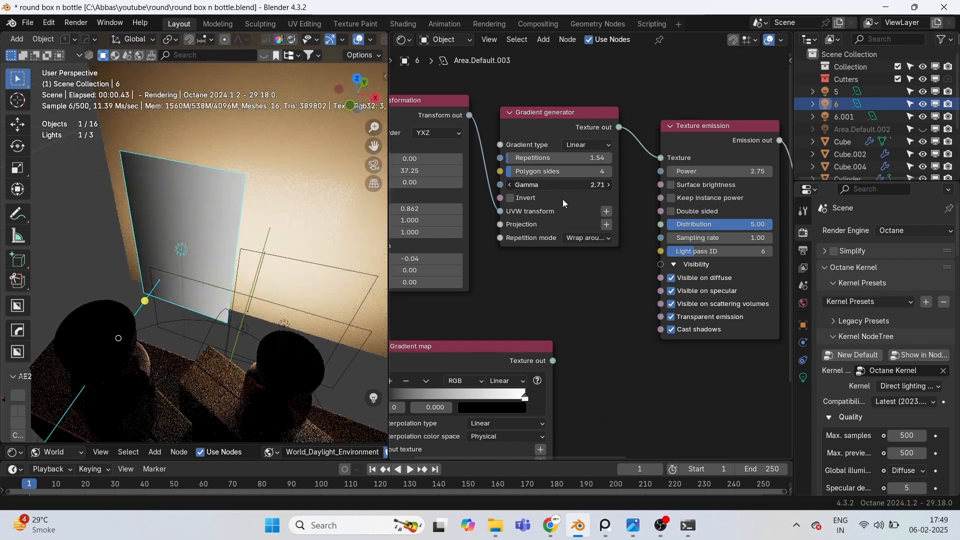
drag(560, 158, 512, 184)
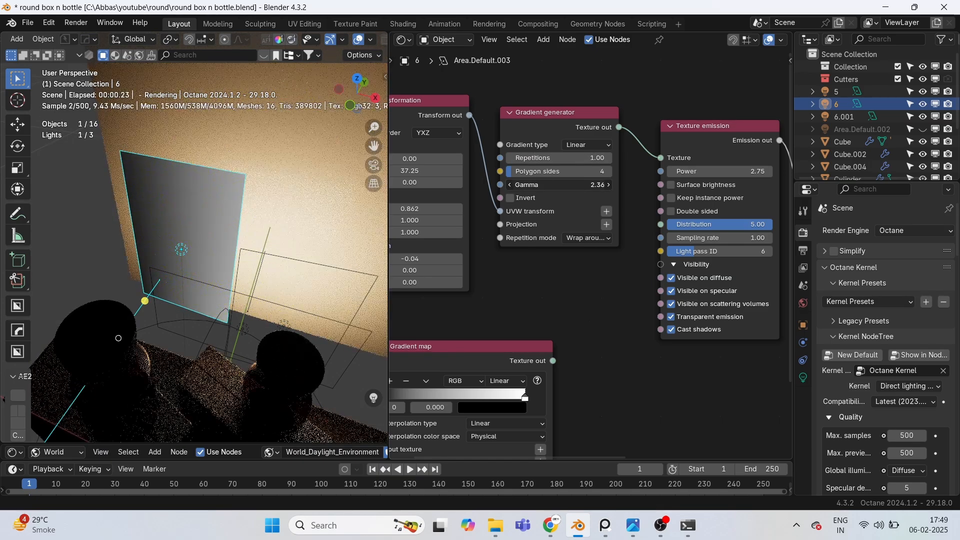
middle_drag(480, 235, 694, 230)
mouse_move(625, 203)
mouse_down()
mouse_move(605, 203)
mouse_move(624, 204)
mouse_up()
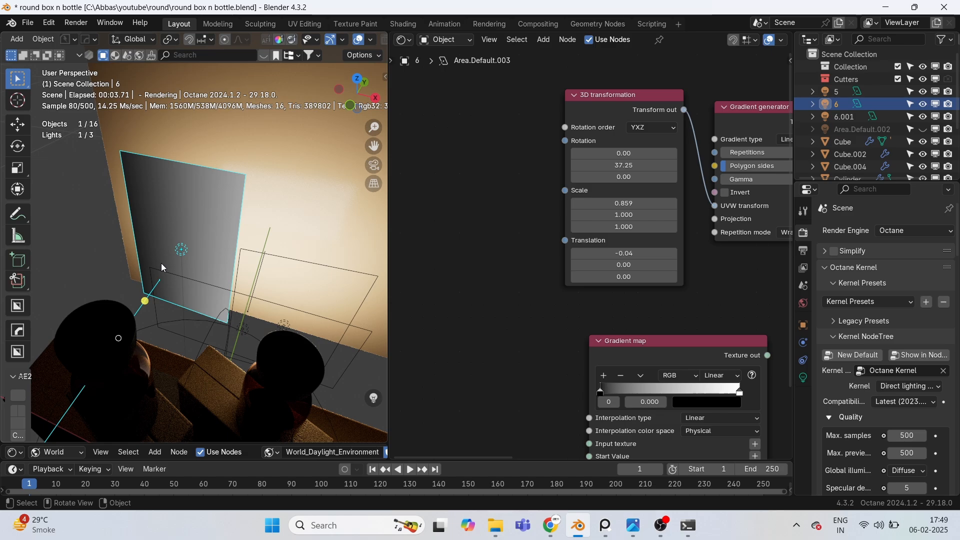
Step: Return to the camera view and undo the gradient, scale and opacity changes on light 6
key(KP_0)
key(ctrl+z)
key(ctrl+z)
key(ctrl+z)
key(ctrl+z)
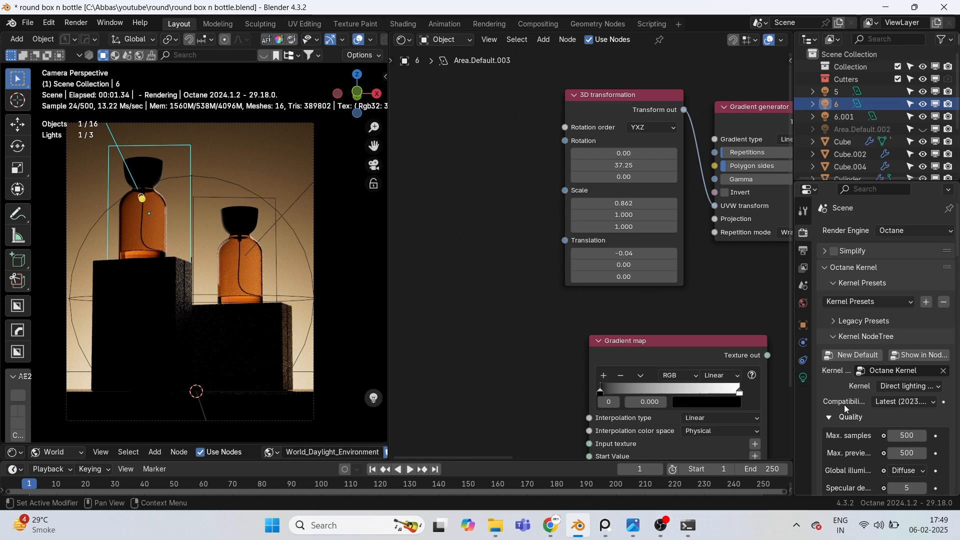
Step: Make light 6 visible to the camera by setting its Diffuse material opacity to 1.00
scroll(725, 347, down, 6)
middle_drag(697, 304, 472, 334)
scroll(736, 274, up, 6)
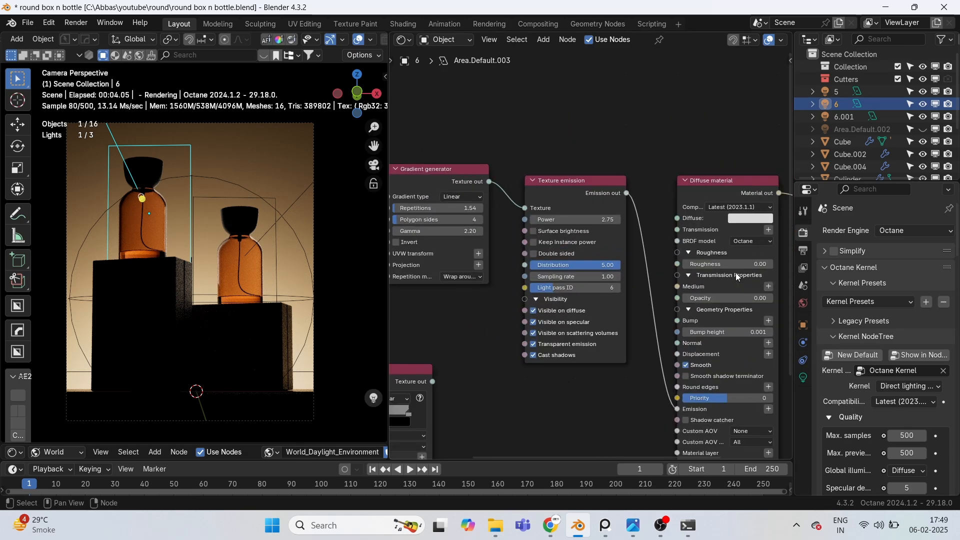
drag(716, 306, 819, 305)
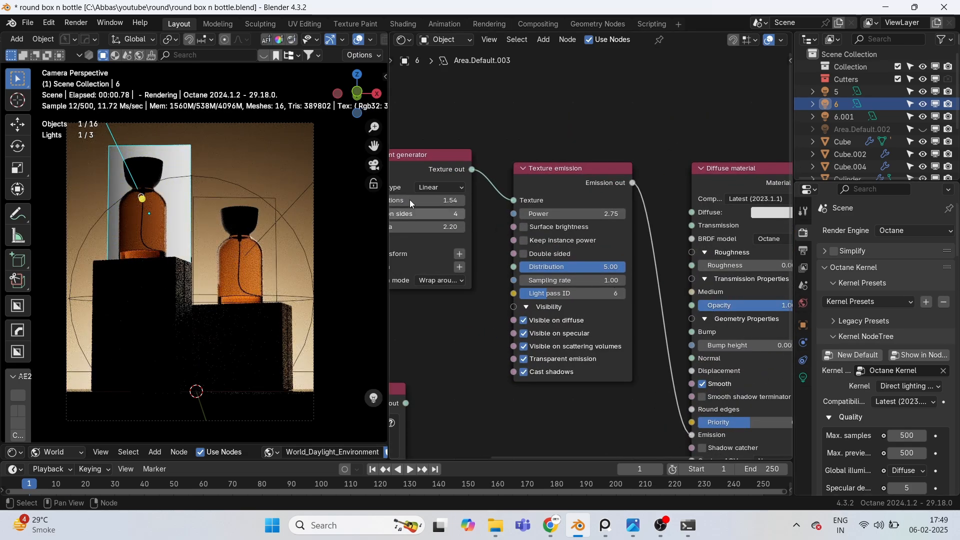
scroll(117, 265, up, 3)
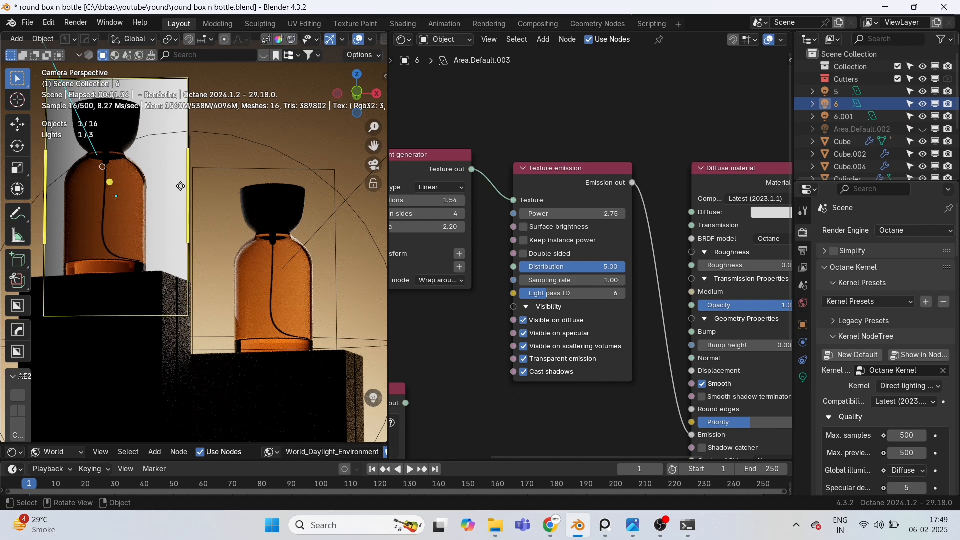
Step: Try light 6's Texture emission power at 100 and at 20
scroll(615, 280, down, 3)
middle_drag(622, 281, 758, 270)
scroll(718, 238, up, 3)
middle_drag(715, 232, 552, 152)
click(564, 153)
text(100)
key(Return)
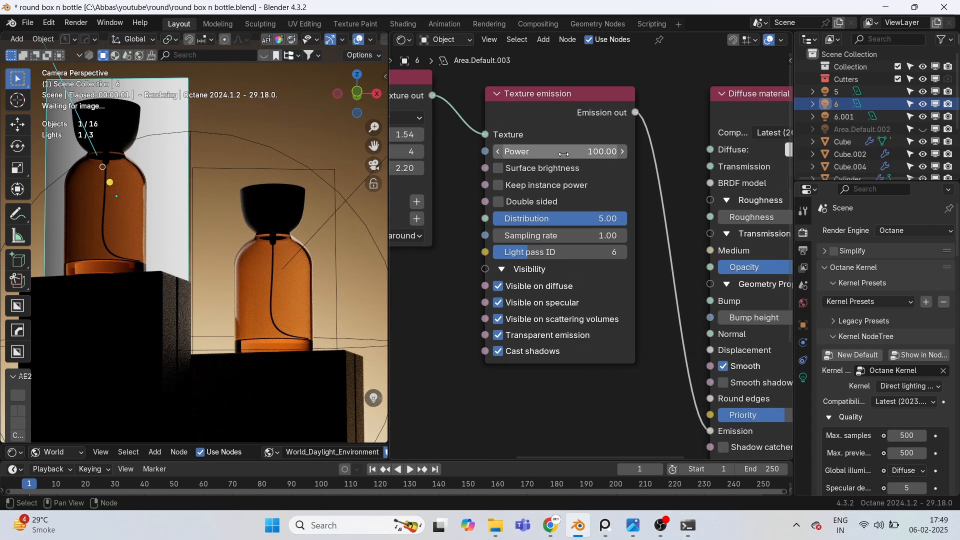
click(565, 154)
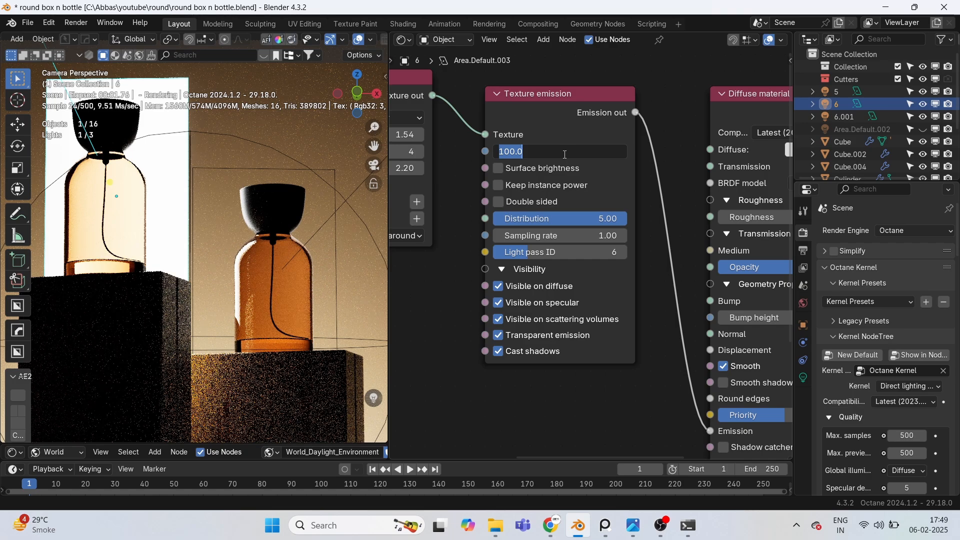
text(20)
key(Return)
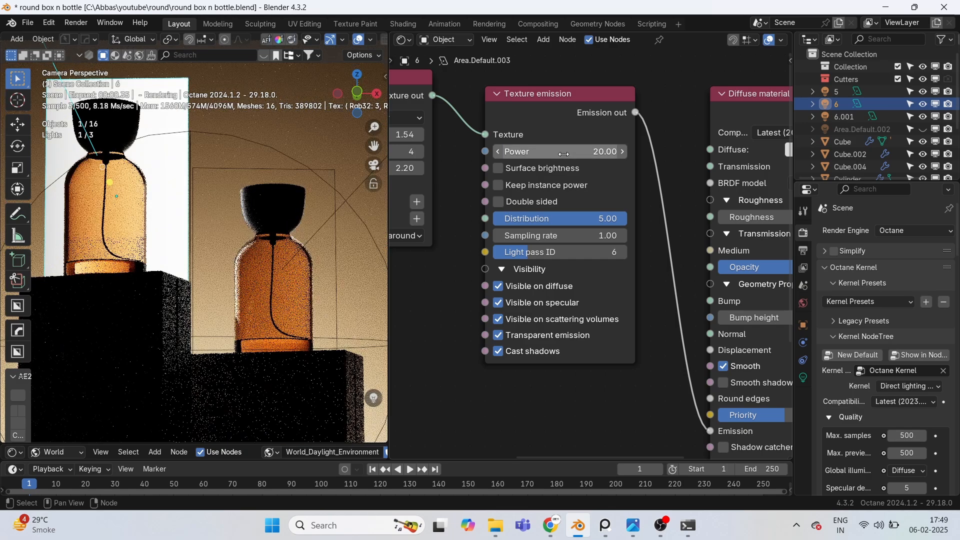
Step: Undo both power changes on light 6's Texture emission node
click(565, 155)
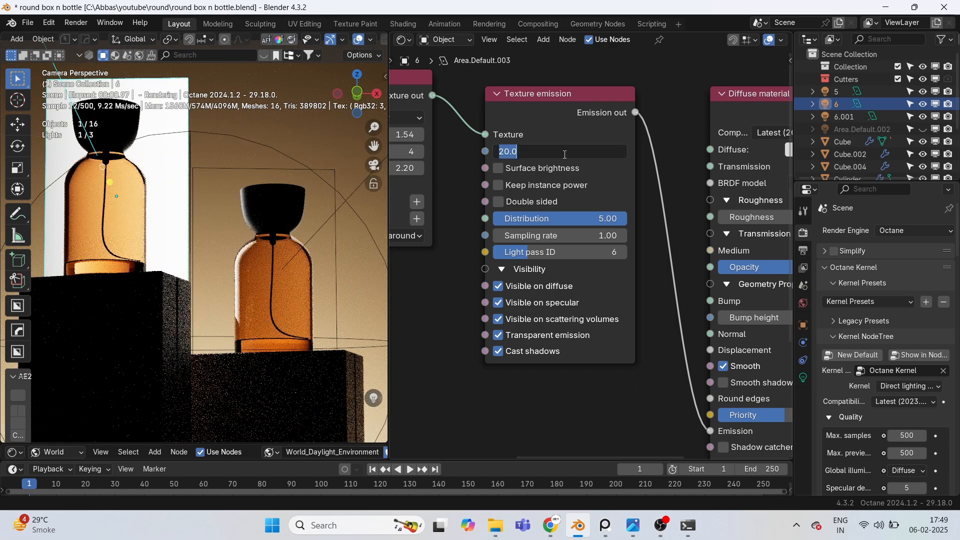
click(470, 254)
key(ctrl+z)
key(ctrl+z)
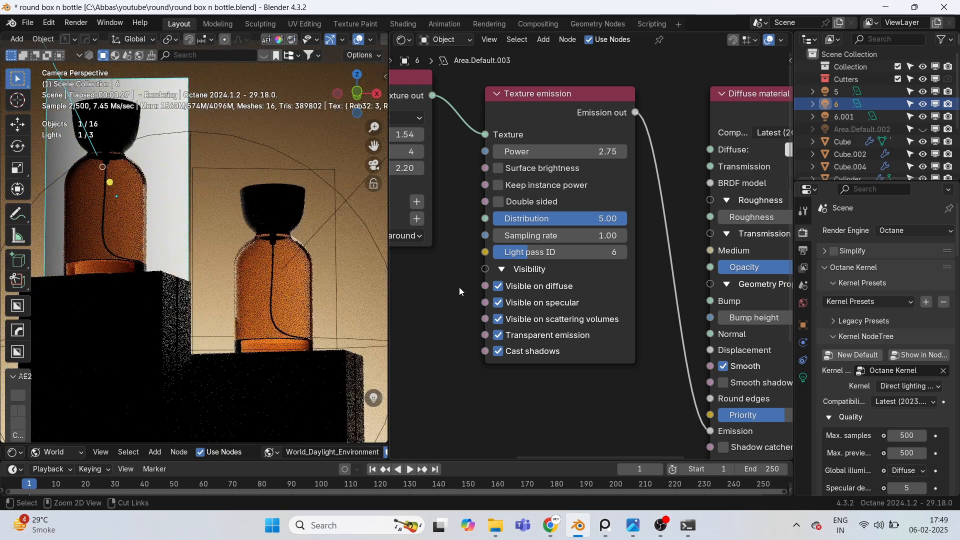
Step: Set the power of light 6's Texture emission node to 3.00
click(587, 151)
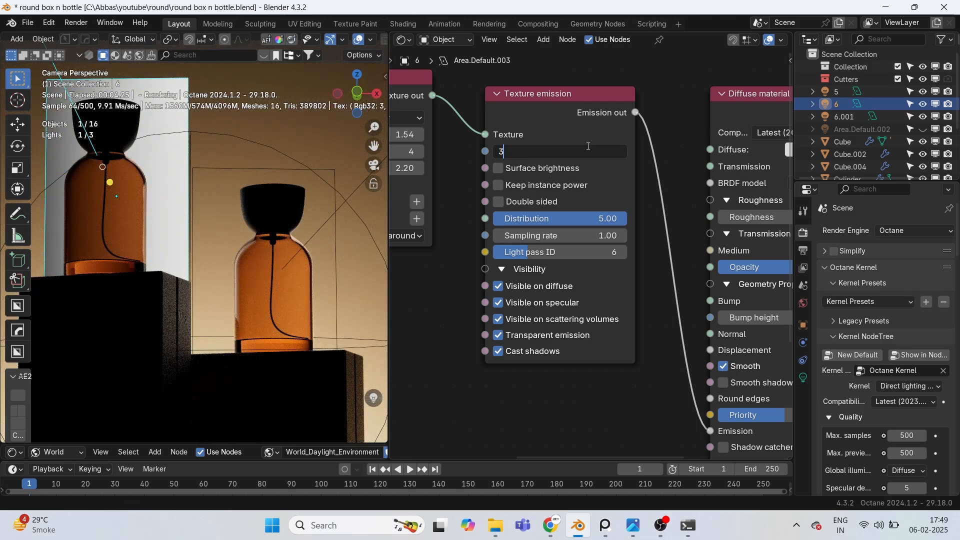
text(3)
key(Return)
Step: Delete the unconnected Gradient map node from light 6's node tree
middle_drag(446, 164, 673, 182)
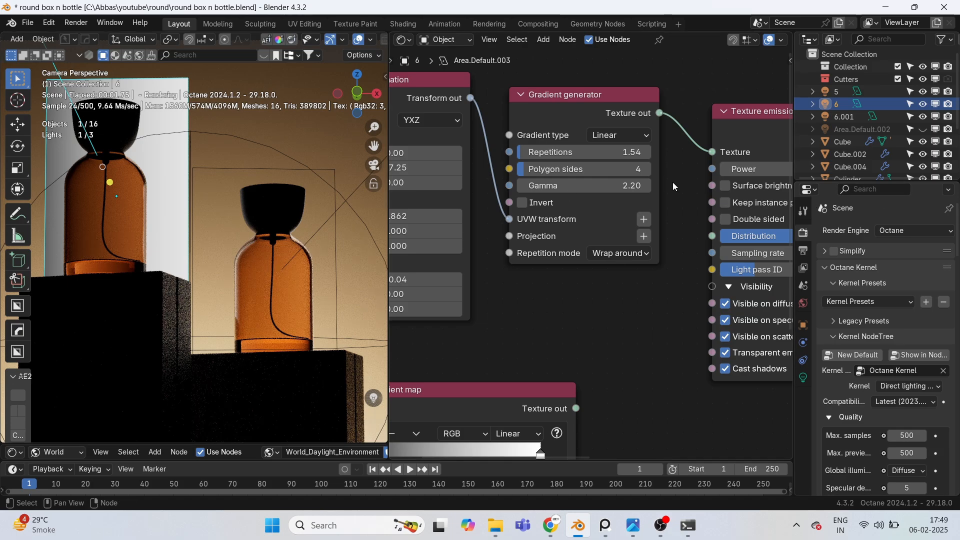
middle_drag(612, 149, 631, 160)
scroll(590, 253, down, 5)
middle_drag(548, 326, 517, 322)
click(627, 210)
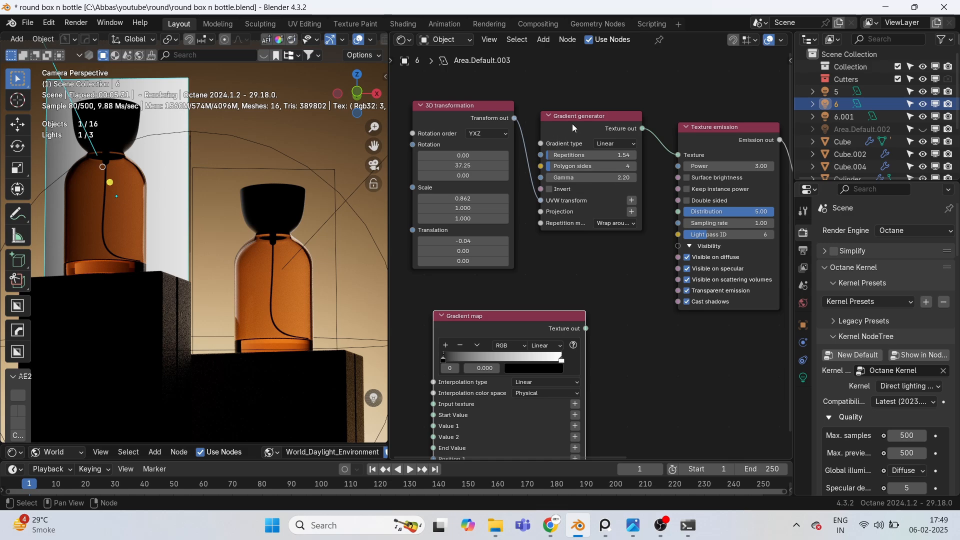
key(x)
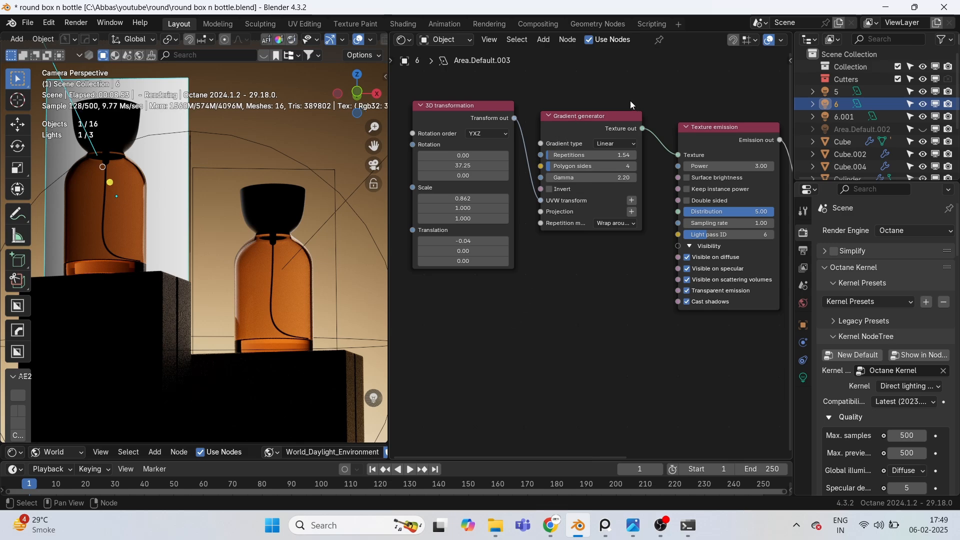
Step: Try the Polygonal gradient type on light 6's Gradient generator and switch it back to Linear
scroll(629, 101, up, 2)
scroll(594, 167, up, 1)
middle_drag(644, 179, 697, 175)
click(692, 167)
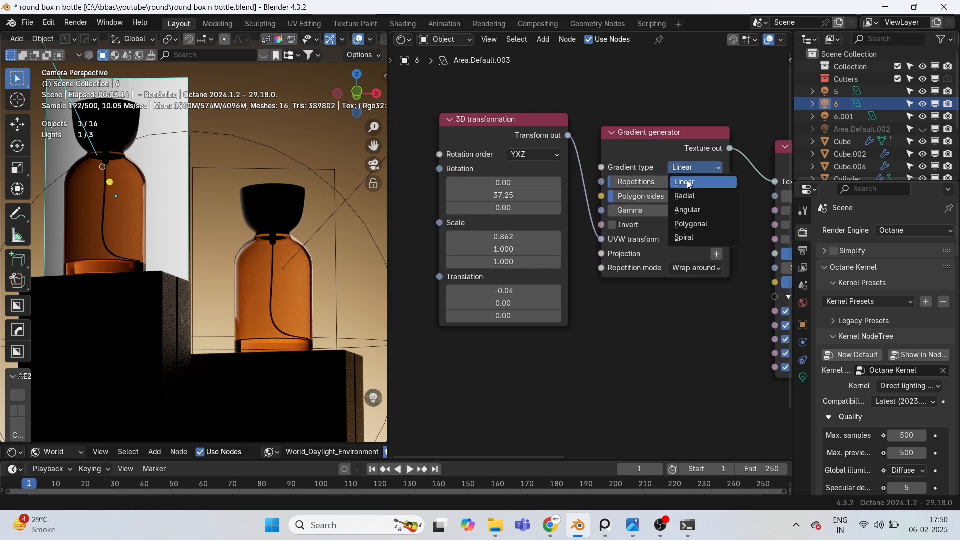
click(696, 226)
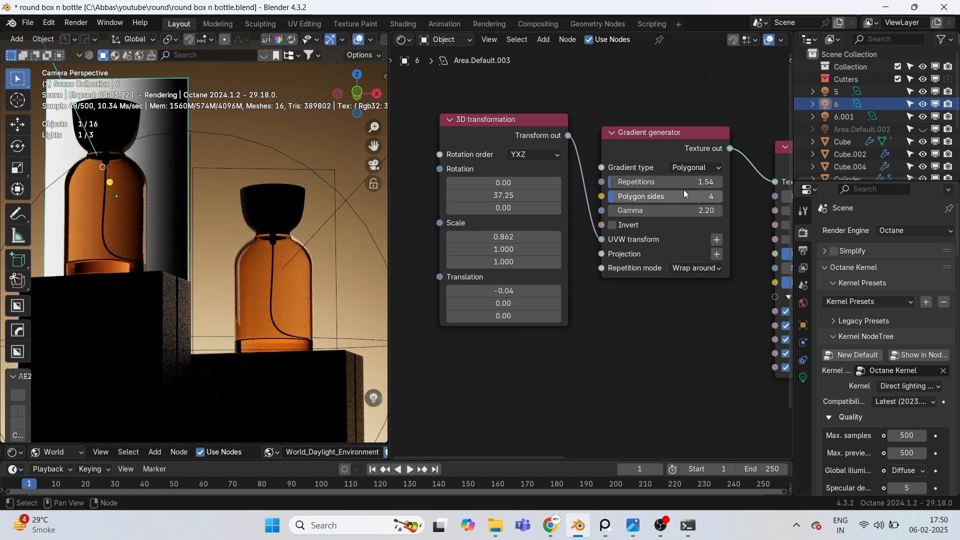
click(701, 172)
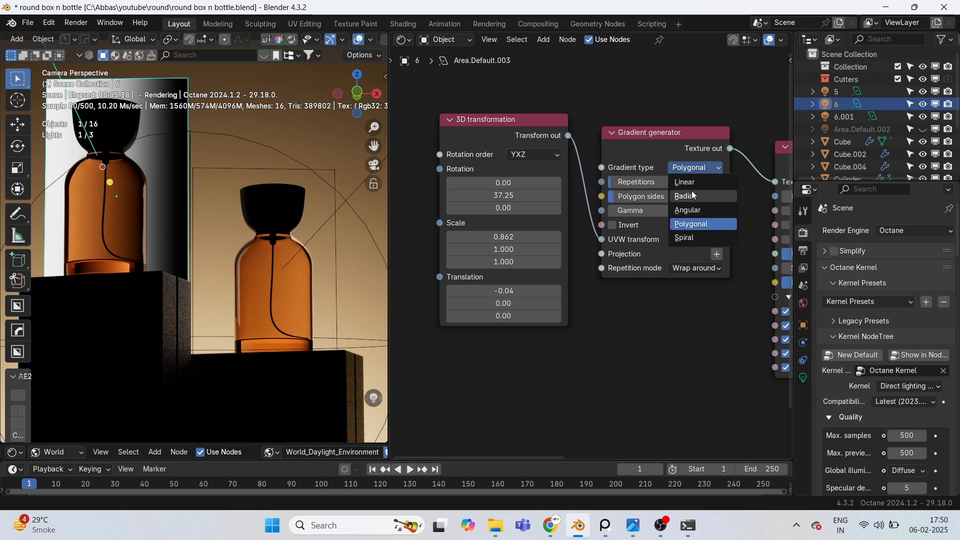
click(688, 183)
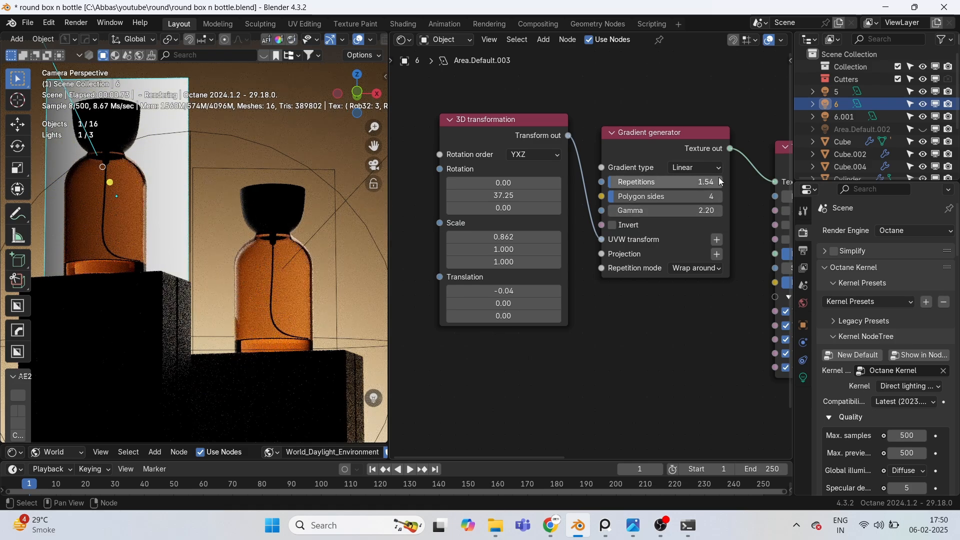
Step: Set the Y rotation of light 6's 3D transformation node to about 40.65
scroll(620, 136, left, 2)
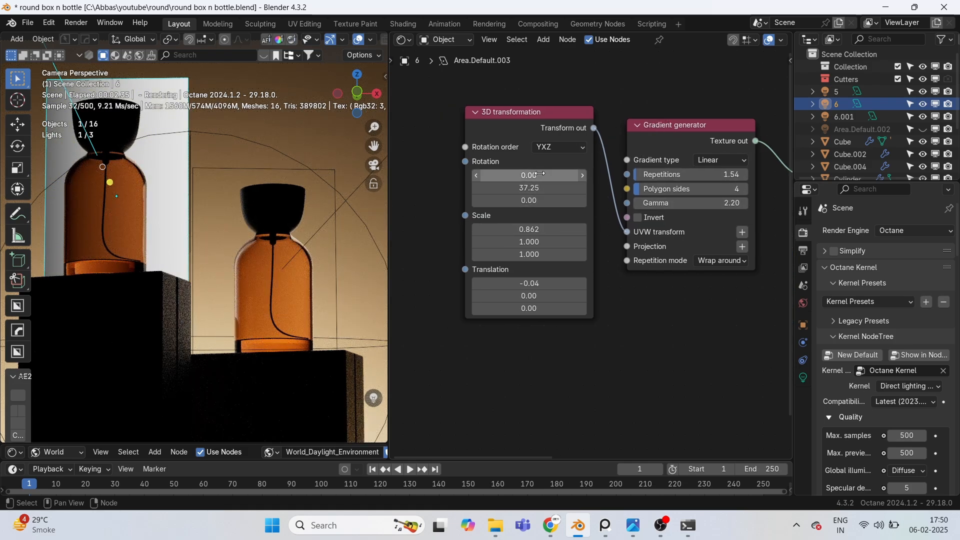
drag(535, 190, 540, 189)
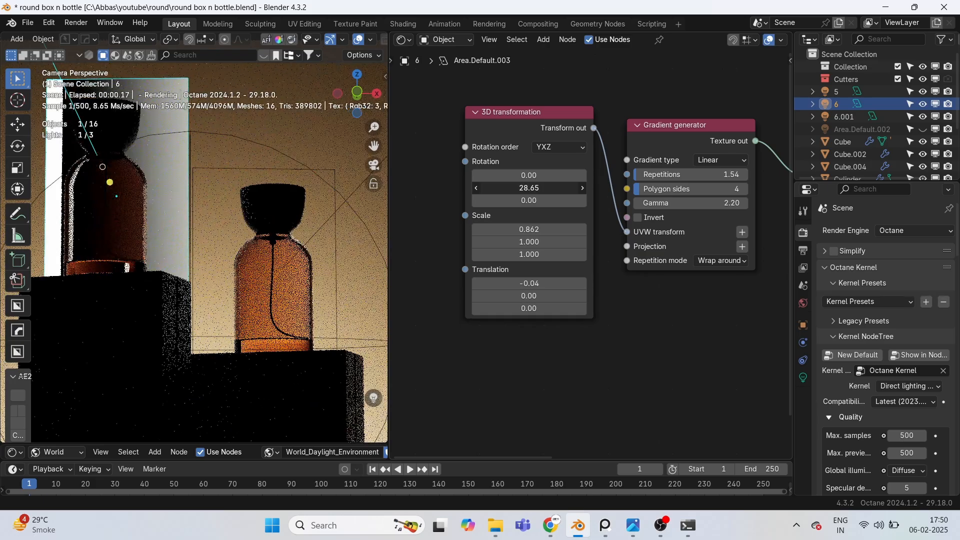
drag(528, 188, 550, 187)
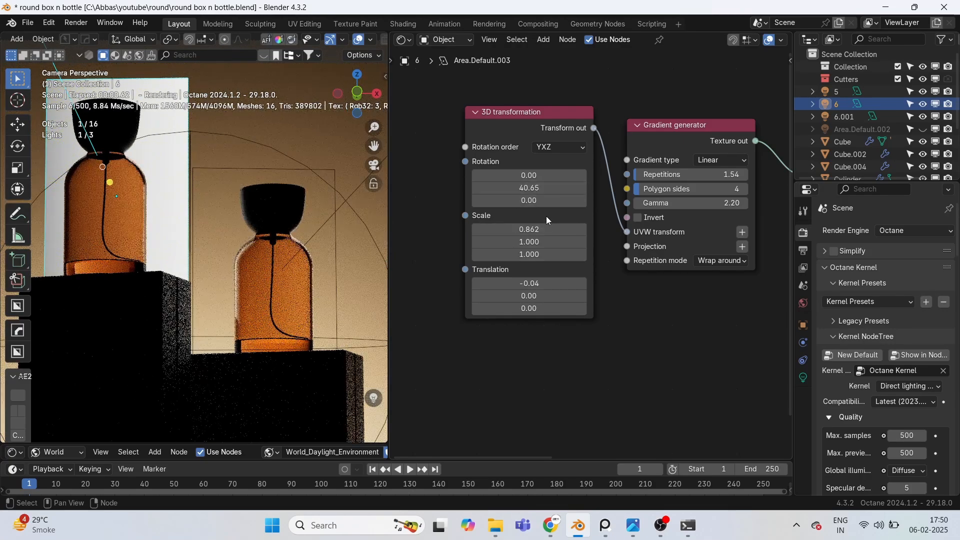
Step: Lower the opacity of light 6's Diffuse material node to 0.00
scroll(588, 245, down, 5)
middle_drag(625, 341, 506, 328)
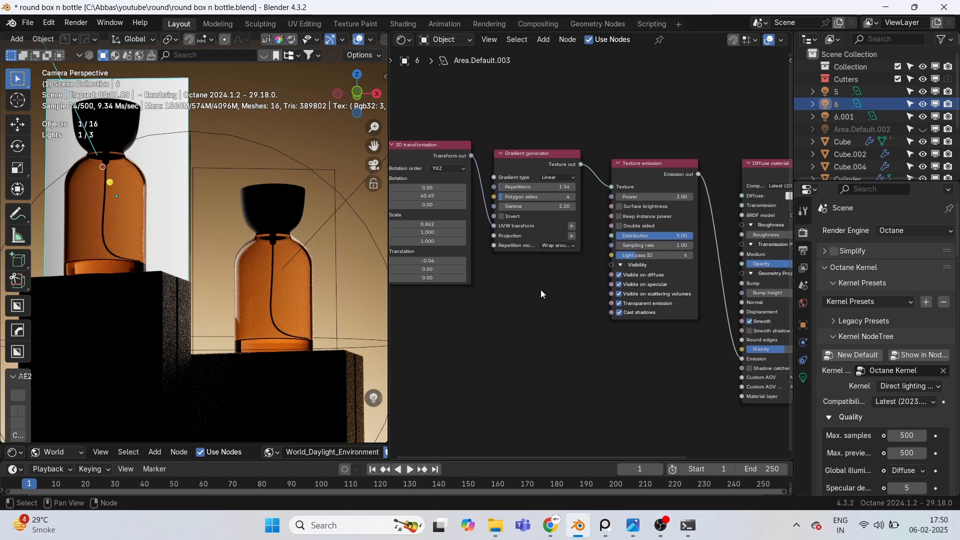
middle_drag(613, 253, 493, 259)
drag(676, 269, 625, 270)
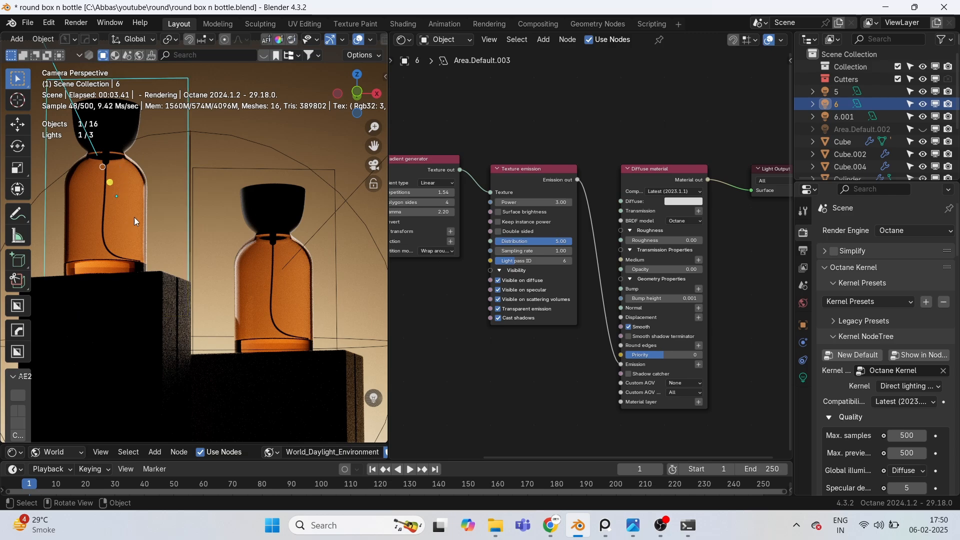
Step: Switch the node editor area to a 3D Viewport and reveal all hidden objects in the scene
click(403, 40)
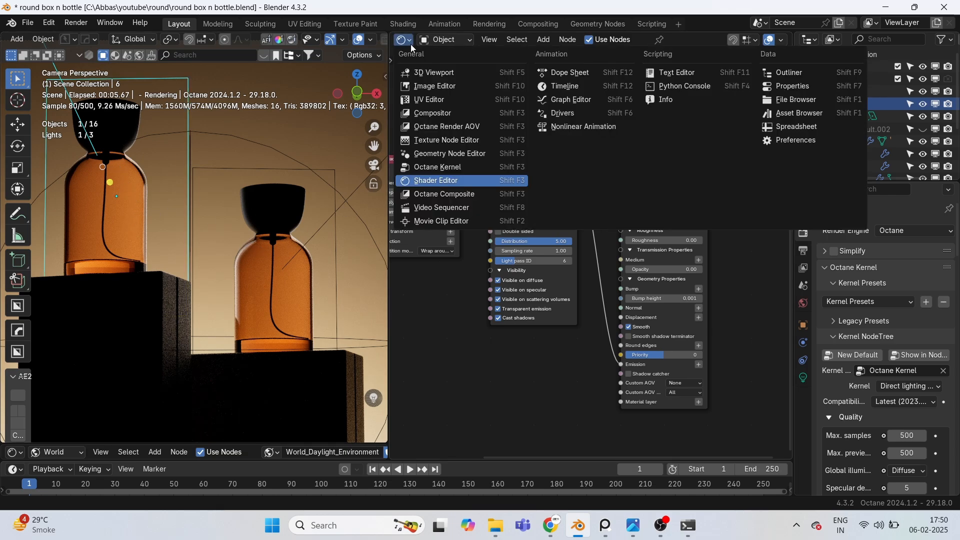
click(422, 73)
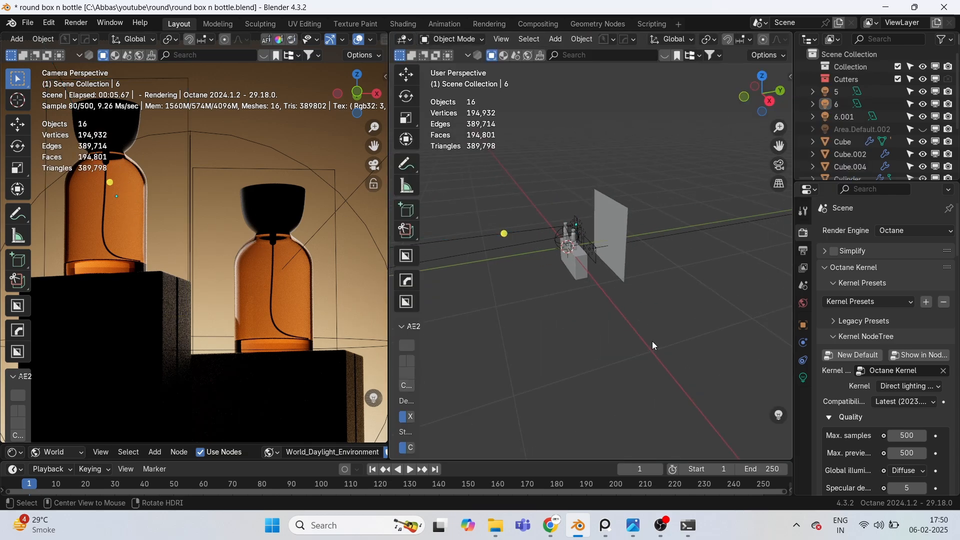
key(alt+h)
click(719, 281)
Step: Leave the camera view and hide the area light Area.Default.002 in front of the gradient plane
middle_drag(280, 232, 147, 299)
scroll(146, 299, down, 4)
scroll(147, 299, up, 3)
middle_drag(151, 165, 164, 321)
scroll(164, 321, up, 3)
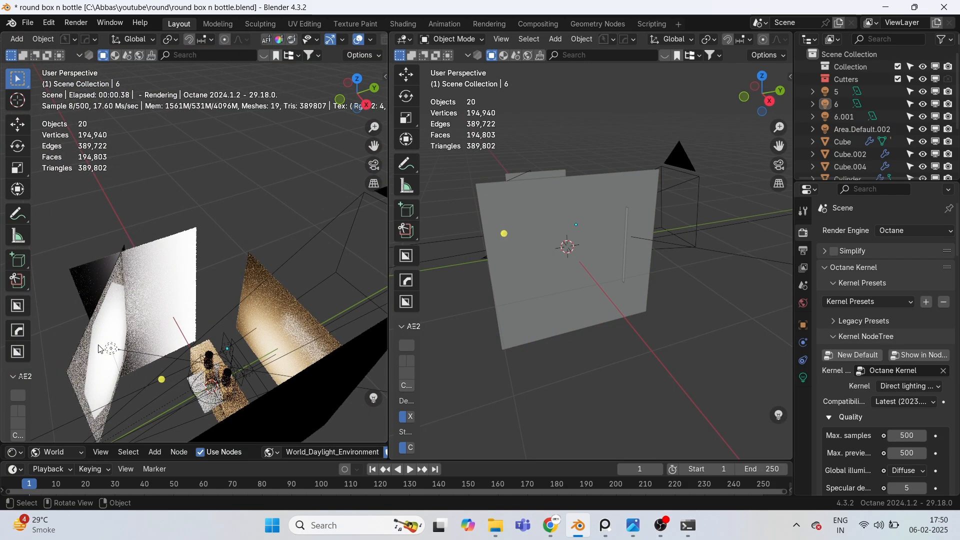
click(104, 347)
key(h)
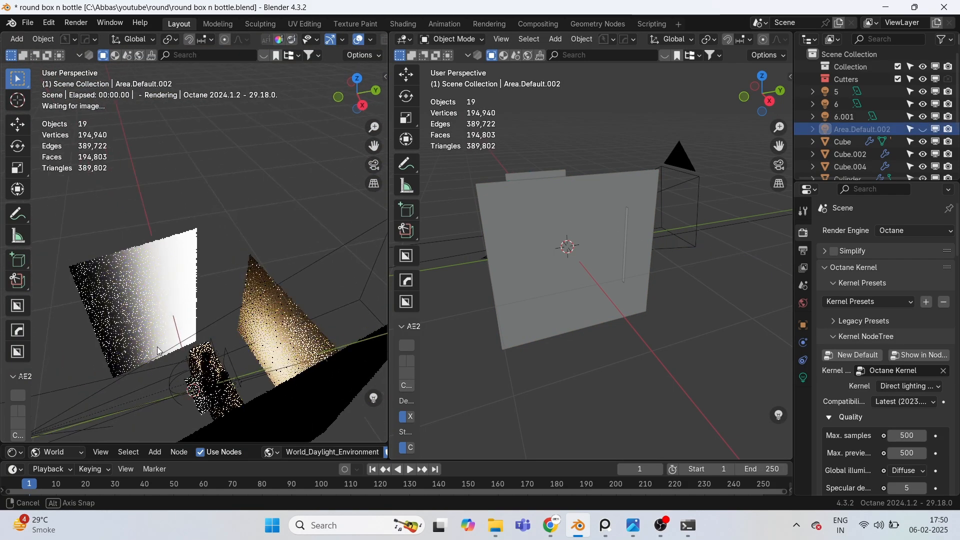
Step: Select the gradient light plane Plane.001 and display its Material.006 nodes in the Shader Editor
scroll(118, 254, up, 2)
click(118, 253)
scroll(118, 254, up, 3)
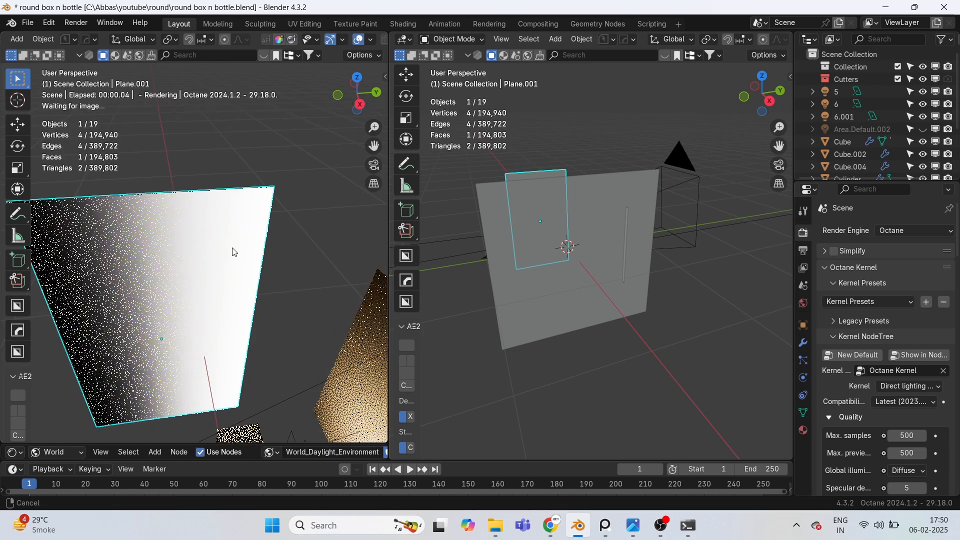
click(404, 39)
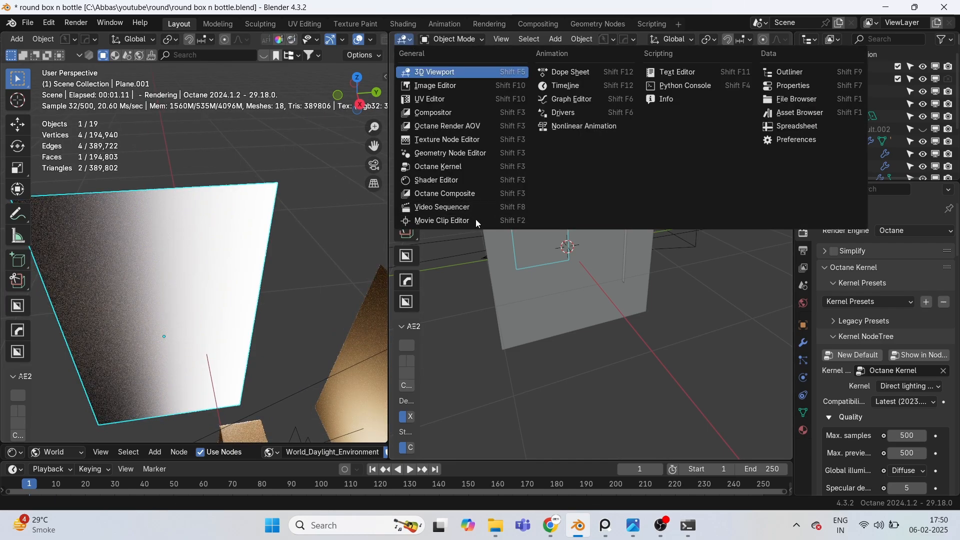
click(440, 179)
scroll(557, 211, up, 5)
scroll(557, 211, up, 2)
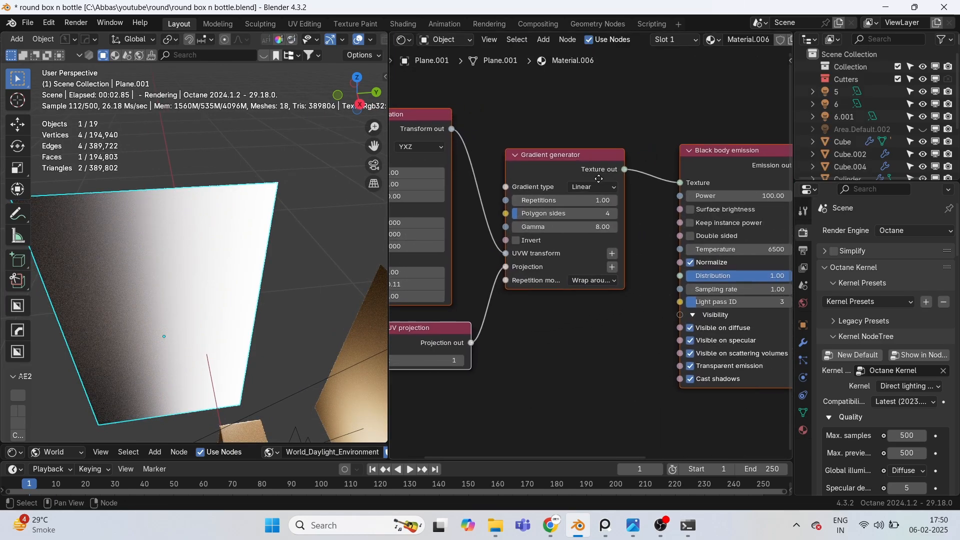
Step: Try changing the Y scale of Plane.001's 3D transformation node and undo it
scroll(541, 284, down, 3)
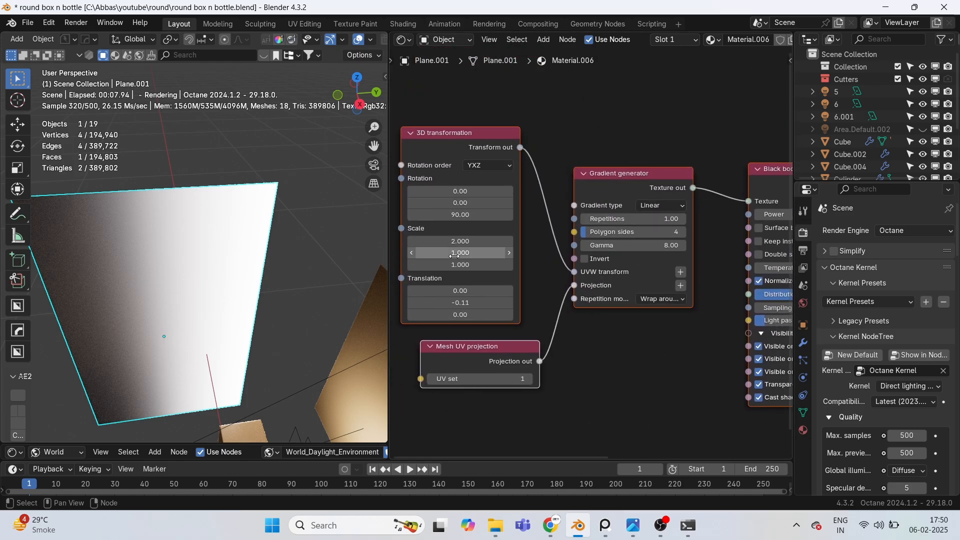
mouse_move(460, 253)
mouse_down()
mouse_move(411, 253)
mouse_move(450, 252)
mouse_up()
key(ctrl+z)
Step: Try the Polygonal gradient type with 3 polygon sides on Plane.001's Gradient generator
scroll(603, 301, down, 4)
middle_drag(685, 355, 487, 297)
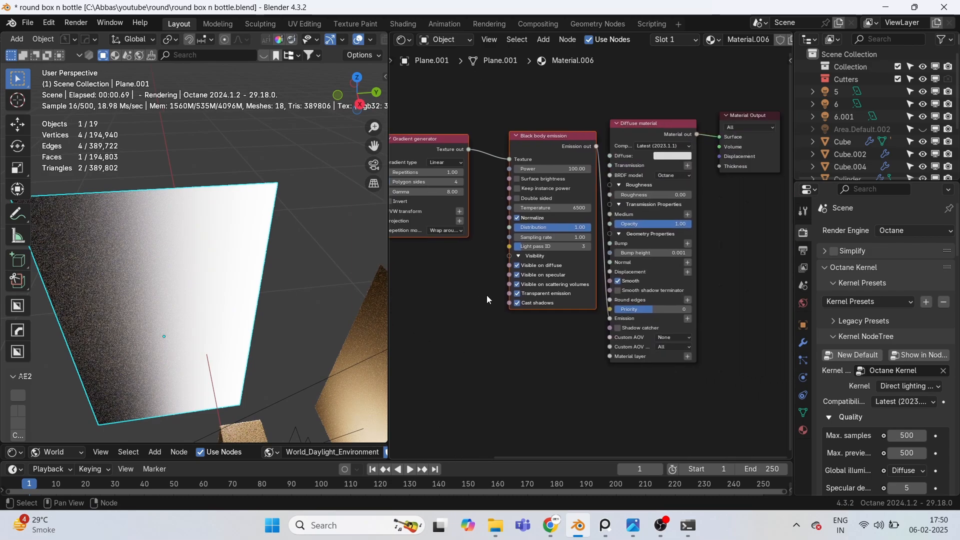
scroll(444, 178, up, 1)
middle_drag(431, 176, 557, 179)
mouse_move(558, 181)
mouse_down()
mouse_move(547, 181)
mouse_move(558, 181)
mouse_up()
click(558, 160)
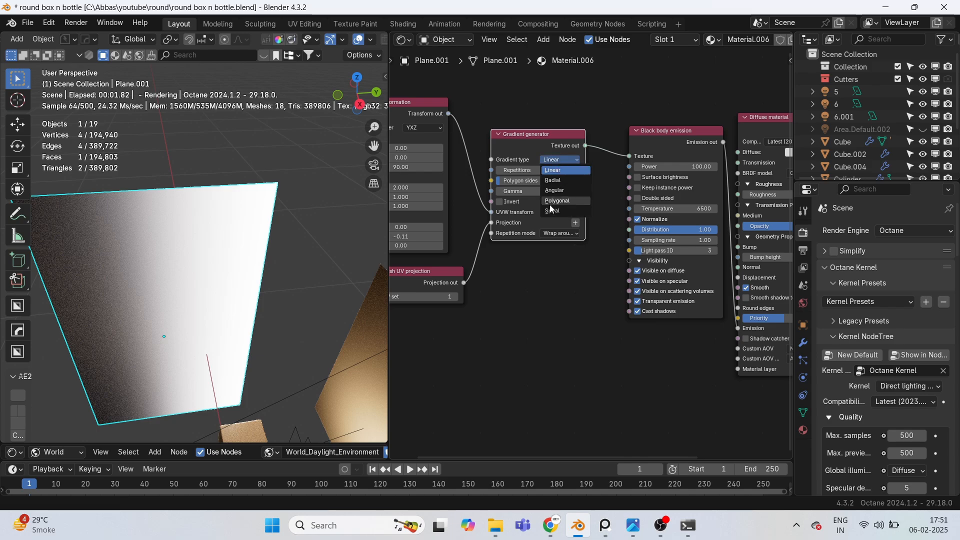
click(557, 201)
drag(540, 191, 547, 191)
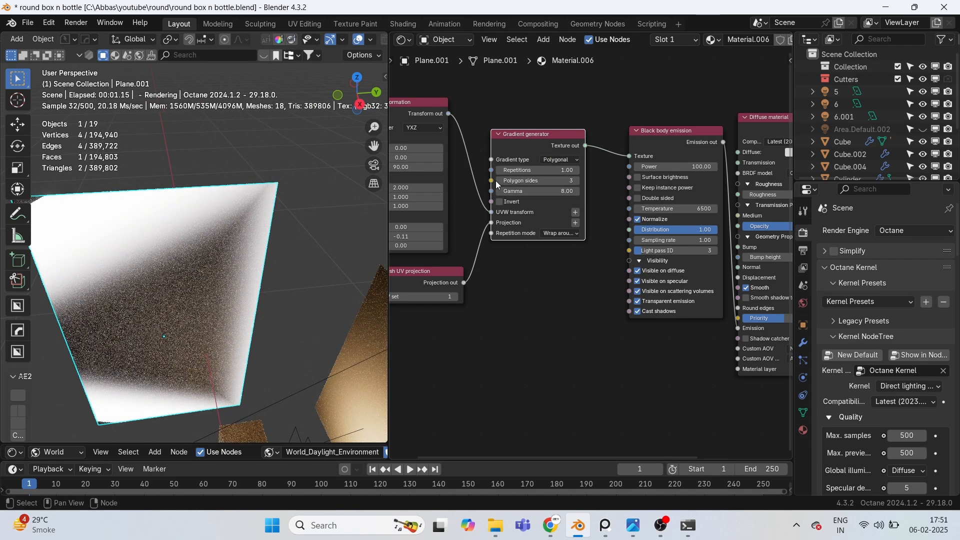
Step: Try 20 polygon sides on Plane.001's gradient, go back to 3 sides and restore the Linear gradient type
click(534, 181)
key(Return)
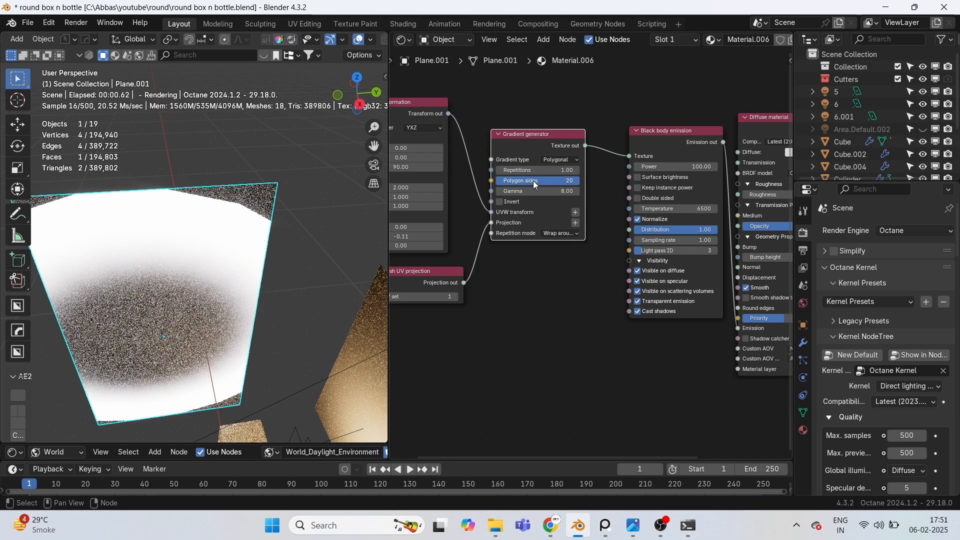
key(Return)
click(556, 157)
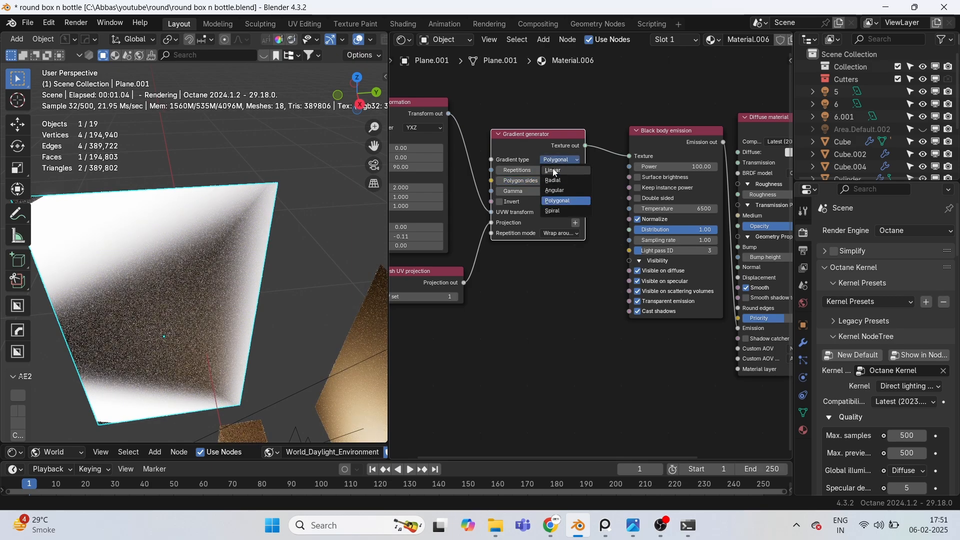
click(554, 171)
Step: Review Plane.001's Black body emission and Diffuse material nodes, and select Plane.002 beside the boxes to inspect its placement
ctrl+scroll(622, 268, right, 5)
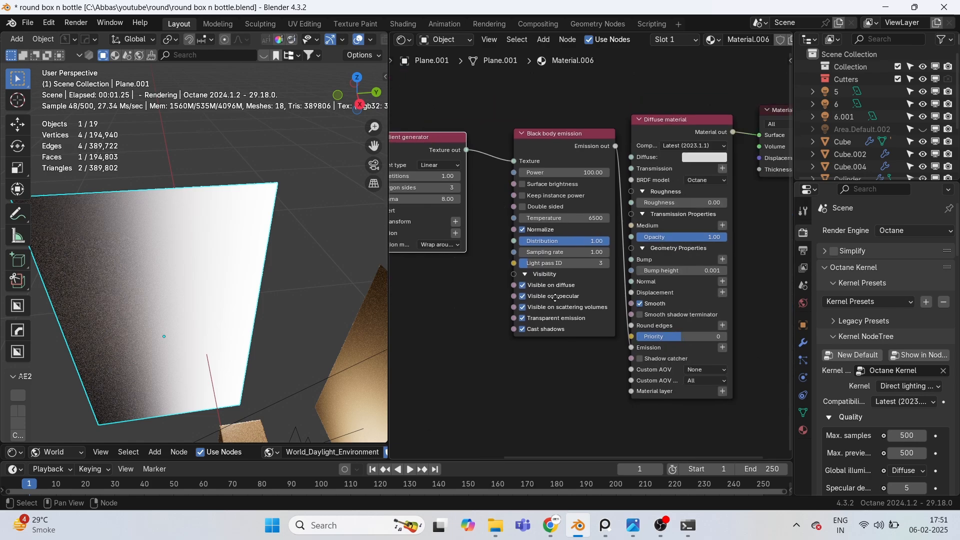
ctrl+scroll(554, 297, right, 1)
scroll(545, 160, up, 1)
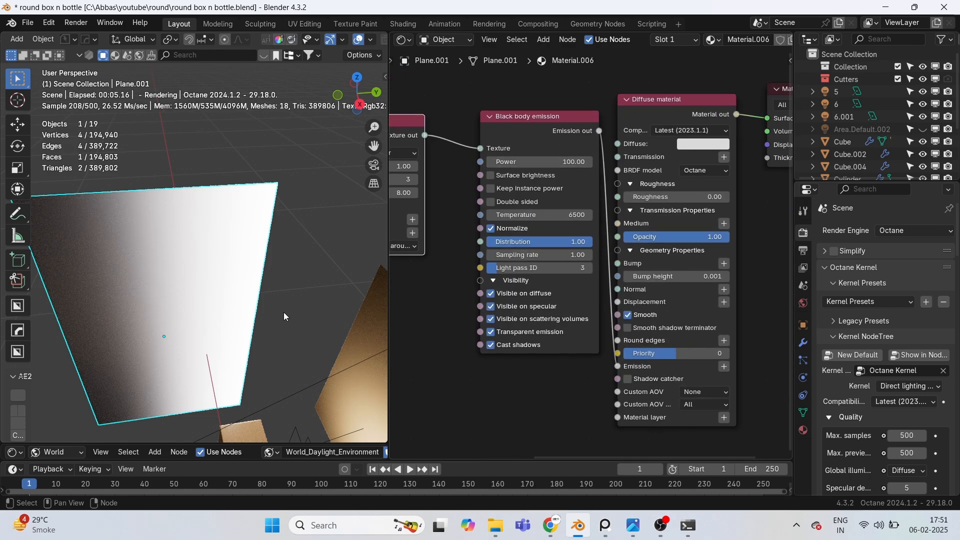
middle_drag(127, 265, 152, 259)
click(312, 248)
scroll(312, 248, up, 2)
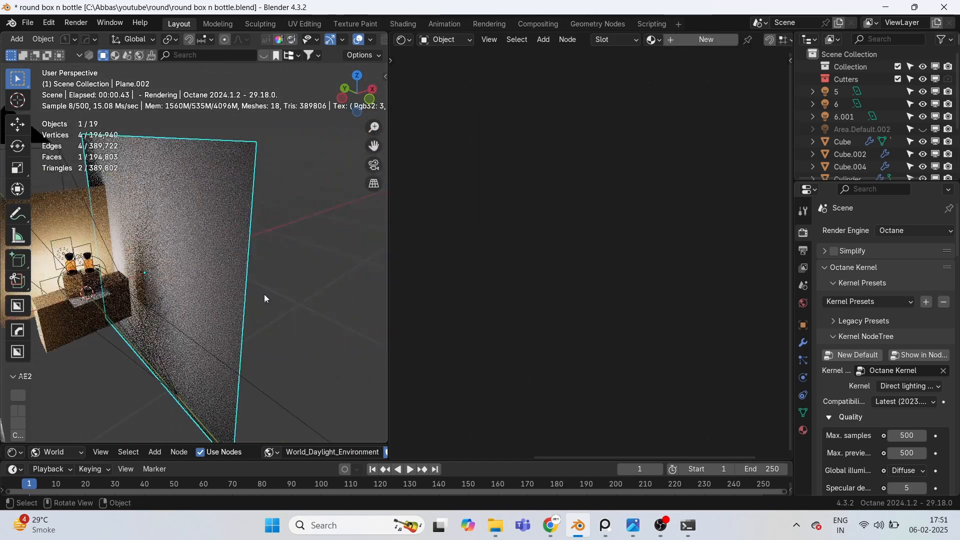
middle_drag(265, 298, 307, 269)
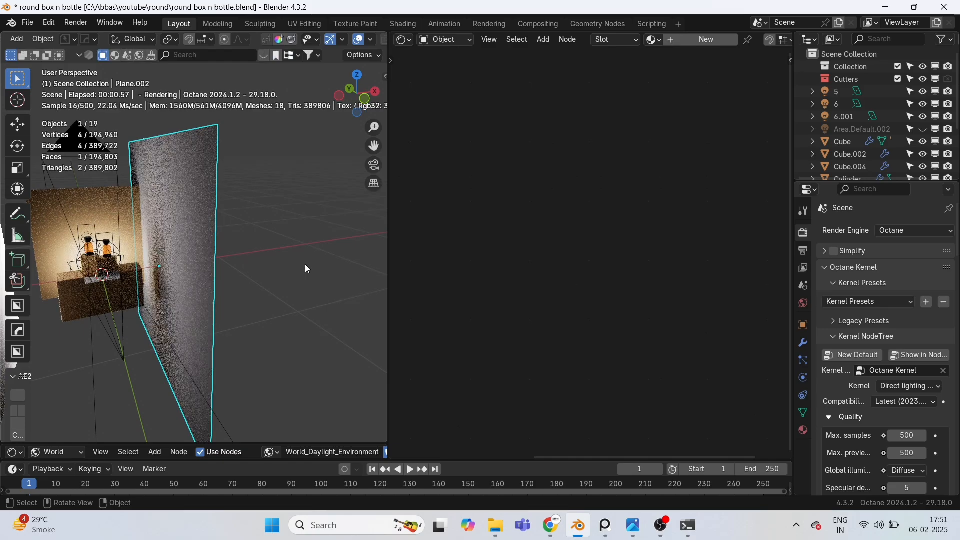
Step: Try the camera shot without Plane.002 by deleting it, undo the deletion and hide the plane instead
key(KP_0)
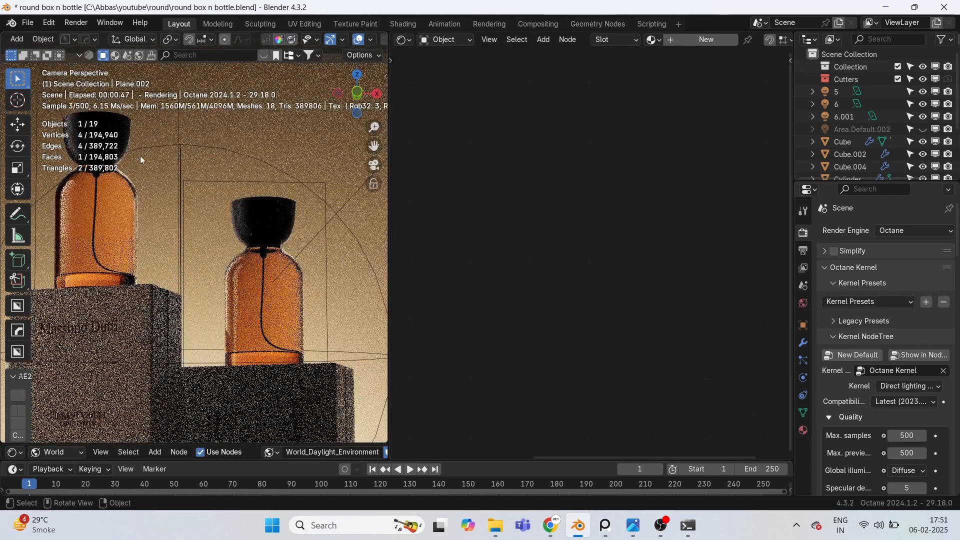
key(Delete)
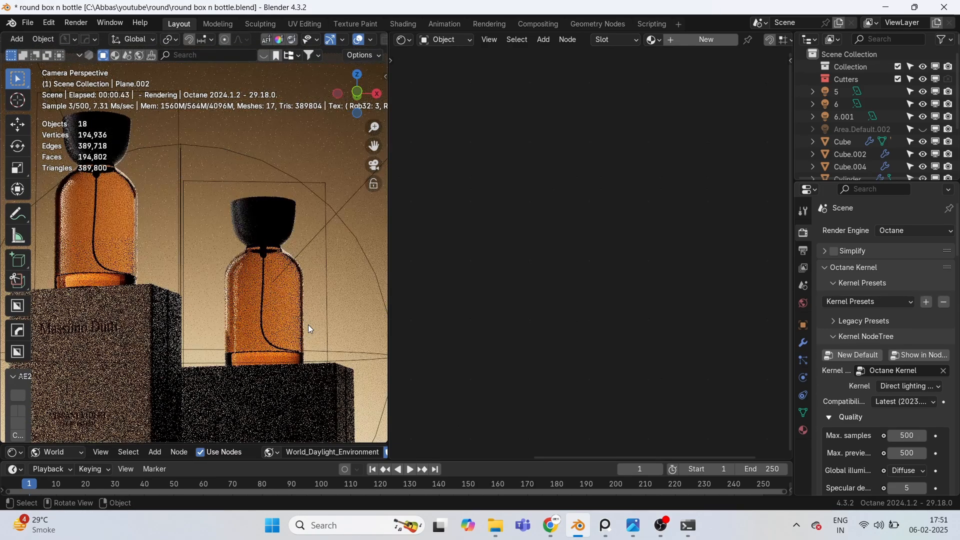
key(ctrl+z)
key(h)
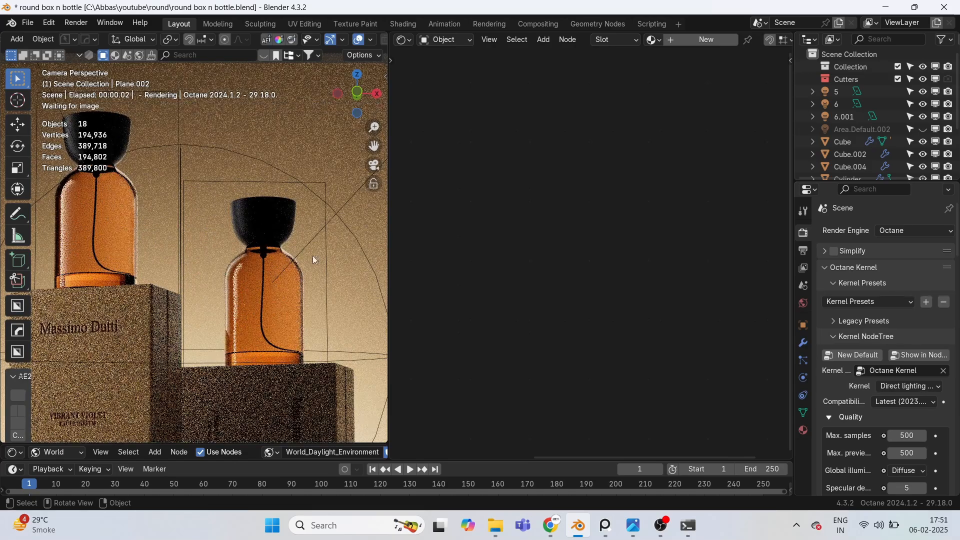
Step: Unhide all hidden objects and select the Area.Default.002 light in front of the bottles
key(alt+h)
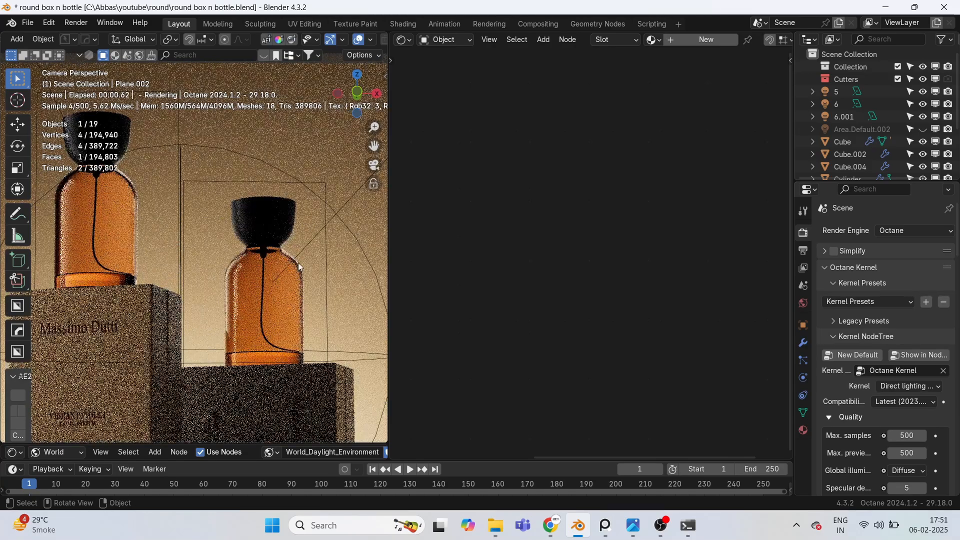
scroll(293, 320, down, 4)
middle_drag(293, 321, 296, 292)
scroll(226, 337, down, 6)
click(229, 339)
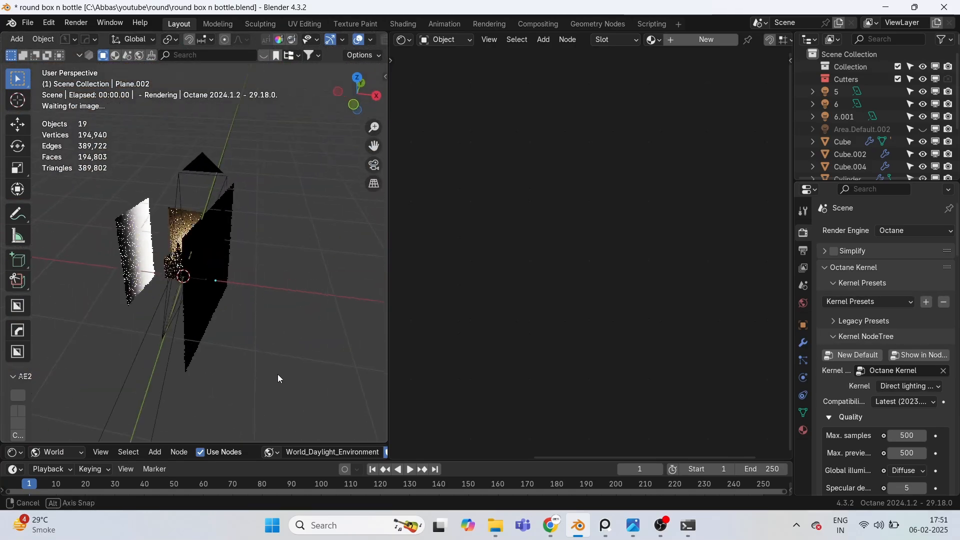
click(150, 302)
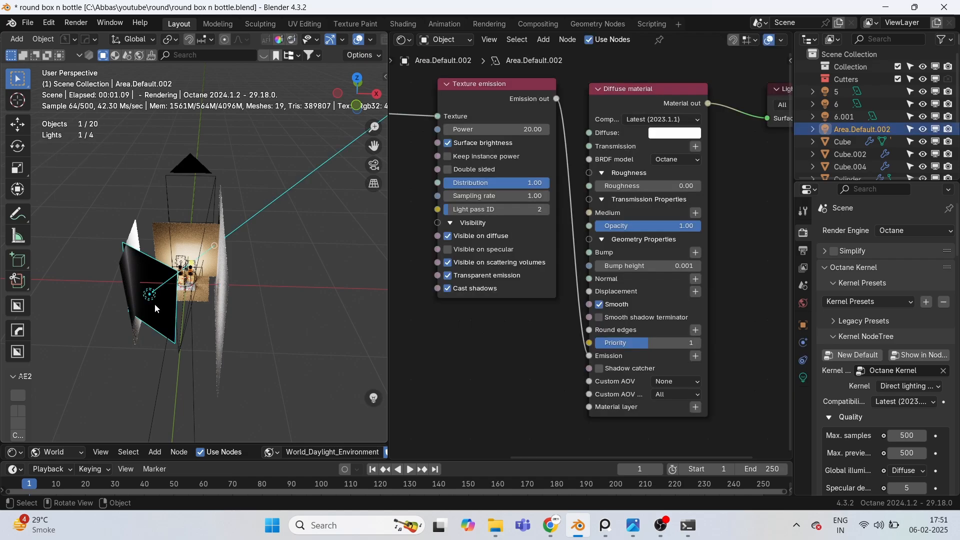
Step: Disconnect the RGB image texture from the Texture emission node of Area.Default.002 and inspect the light's surface
middle_drag(154, 304, 373, 310)
scroll(655, 176, down, 2)
middle_drag(655, 176, 743, 194)
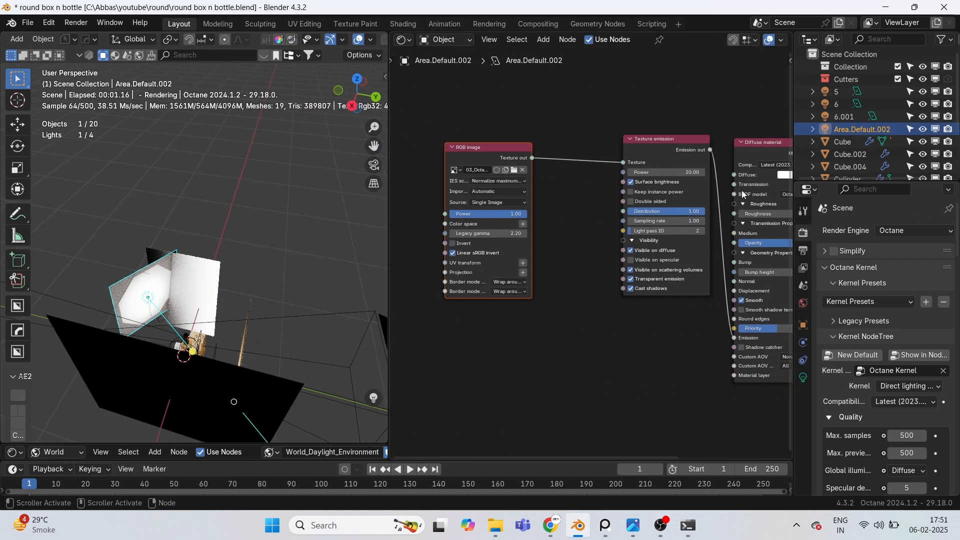
drag(623, 161, 570, 195)
scroll(175, 326, up, 6)
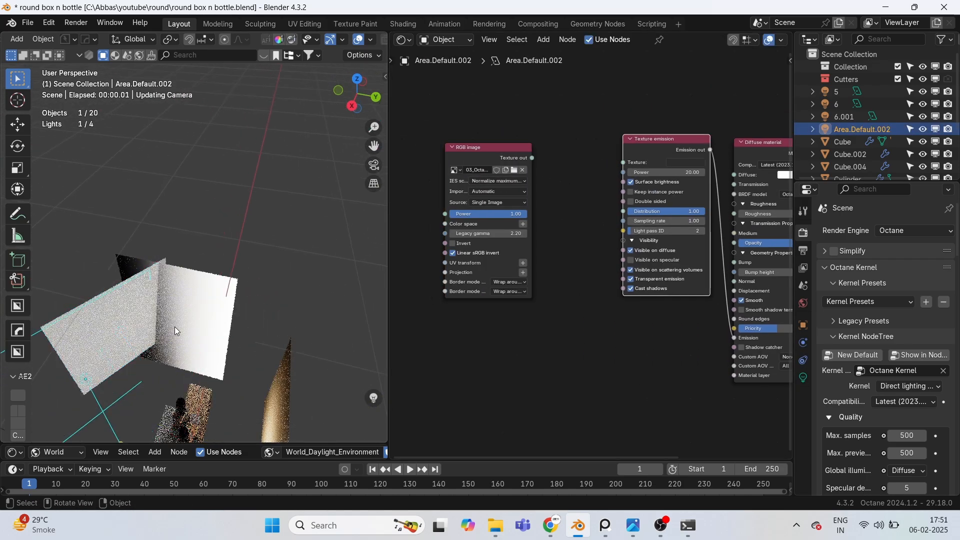
shift+middle_drag(155, 326, 152, 296)
Step: Return to the camera view, switch the viewport to solid shading and save the file
key(KP_0)
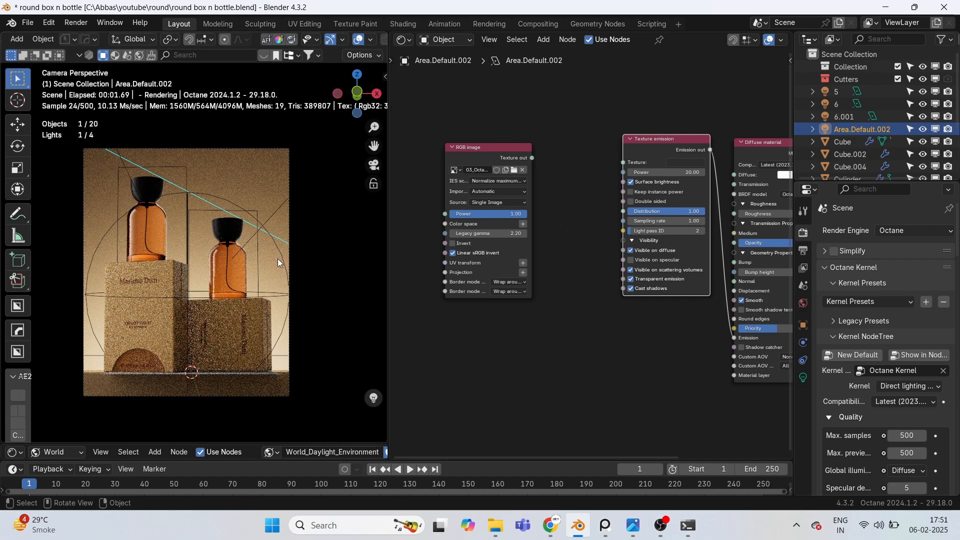
scroll(129, 307, up, 1)
key(z)
click(225, 318)
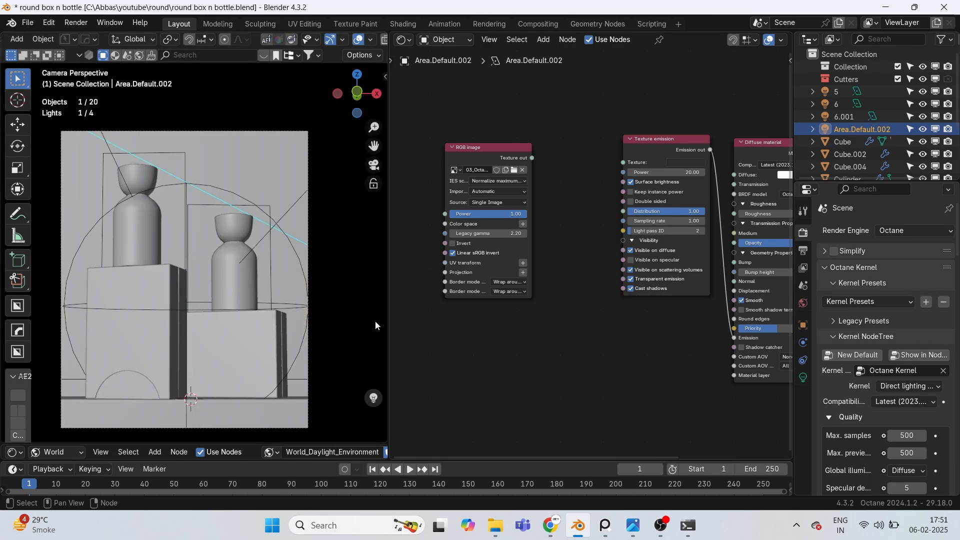
key(ctrl+s)
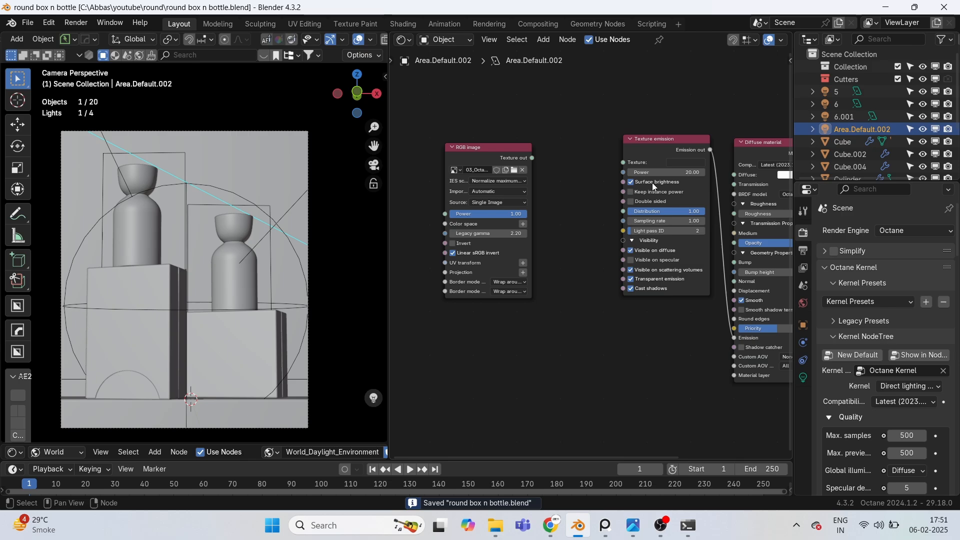
Step: Switch the camera view to rendered shading and turn the shader editor into a 3D viewport showing the Octane imager settings
key(z)
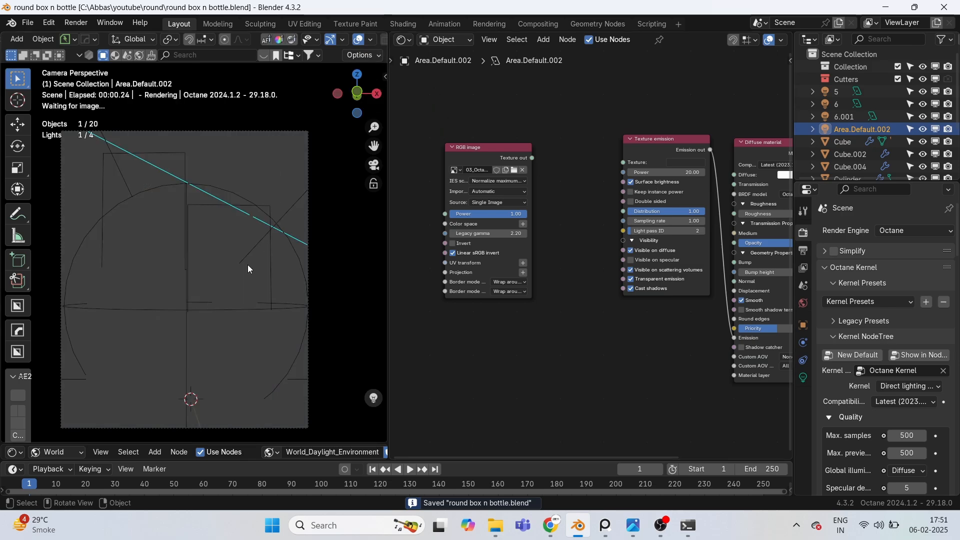
scroll(247, 265, up, 1)
shift+middle_drag(247, 246, 277, 236)
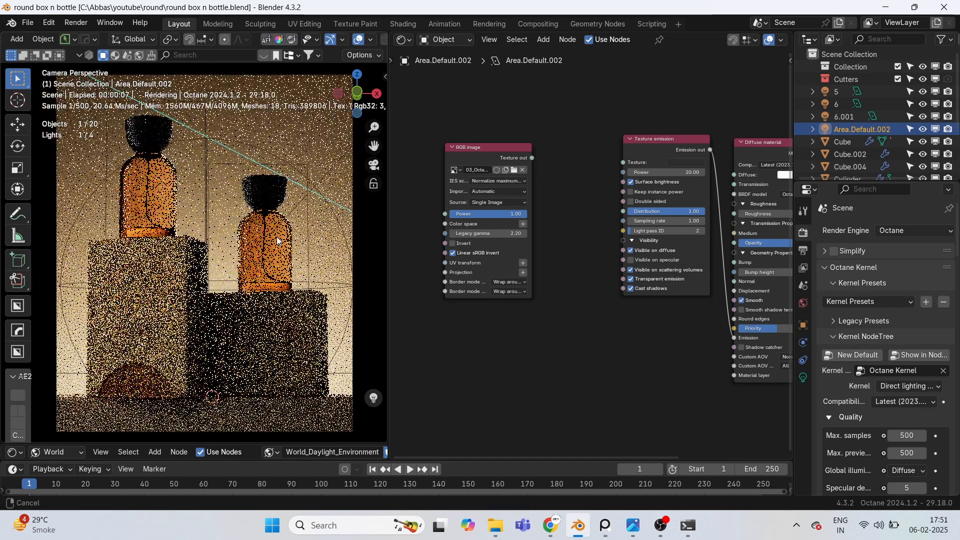
click(403, 39)
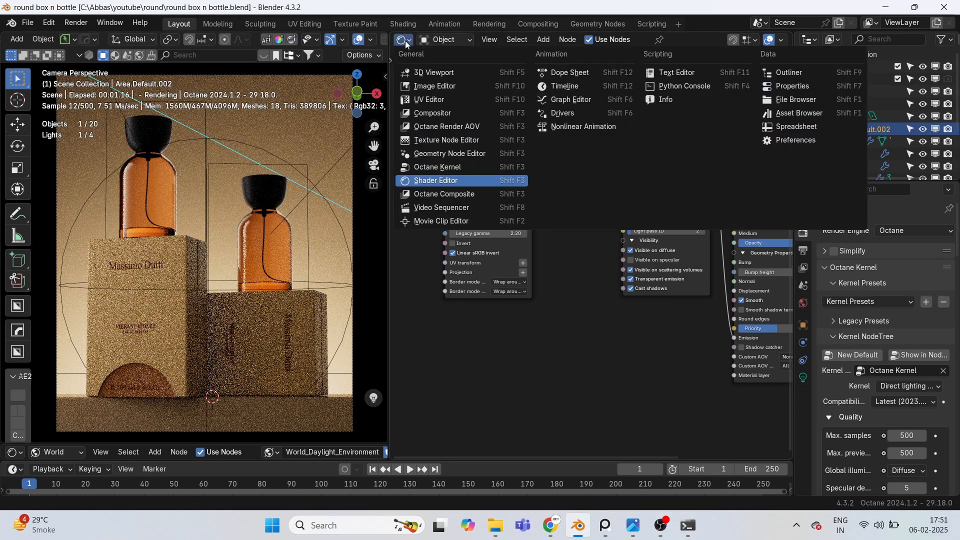
click(445, 75)
key(n)
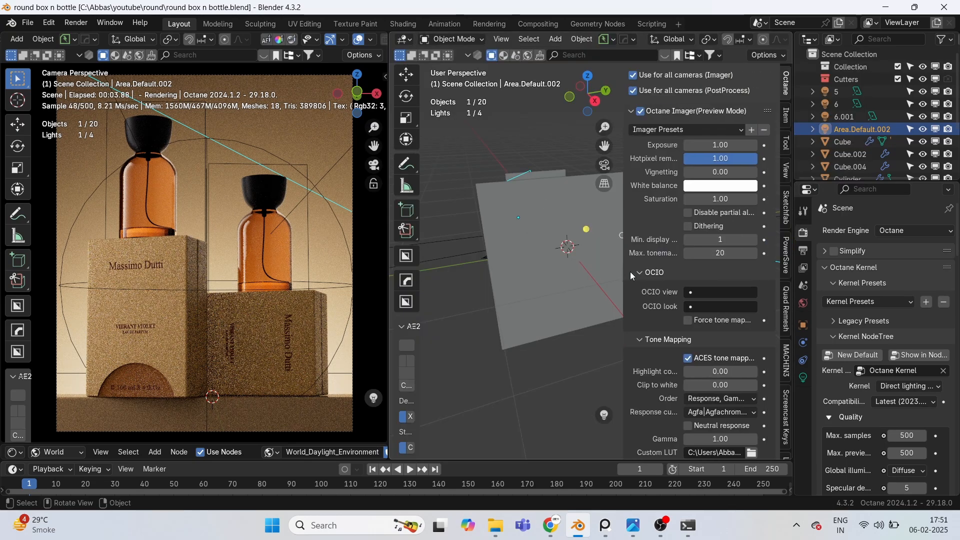
Step: Deselect the light, disable ACES tone mapping in the Octane imager and try the Kodak|Advantix 100CD response curve
click(484, 416)
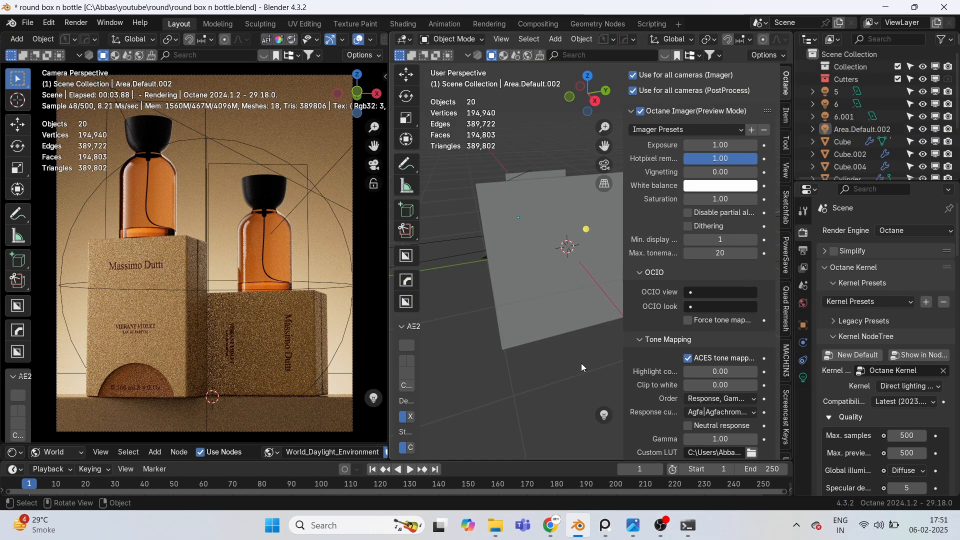
scroll(674, 355, down, 5)
click(688, 259)
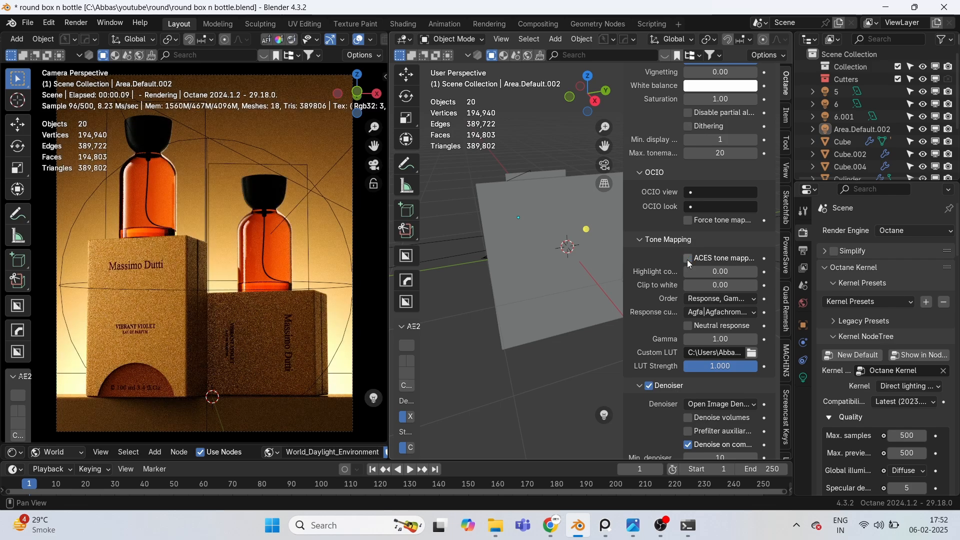
click(719, 311)
click(552, 55)
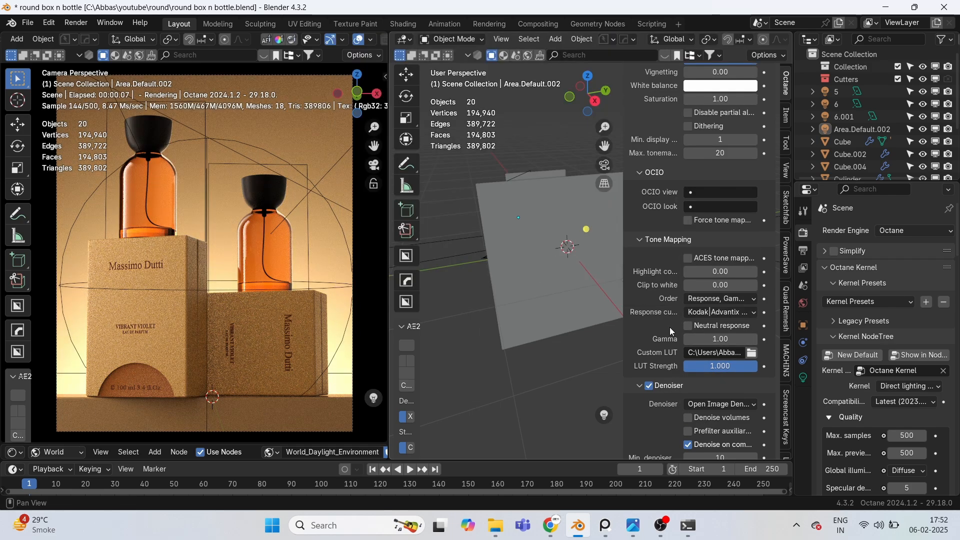
Step: Try the Kodak|Kodachrome 200CD, Agfa|Agfacolor Futura II 200CD and another Agfa|Agfacolor response curve on the render
click(710, 312)
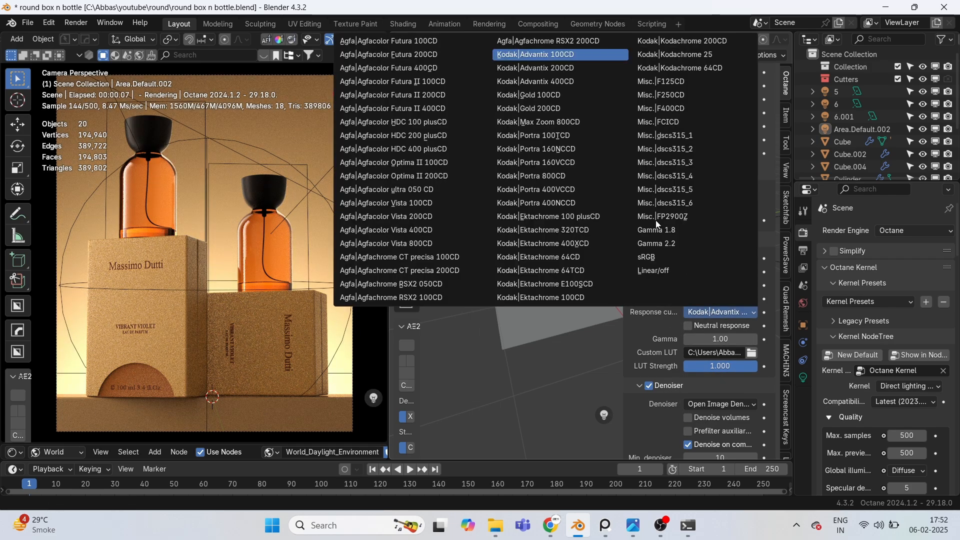
click(562, 82)
click(721, 312)
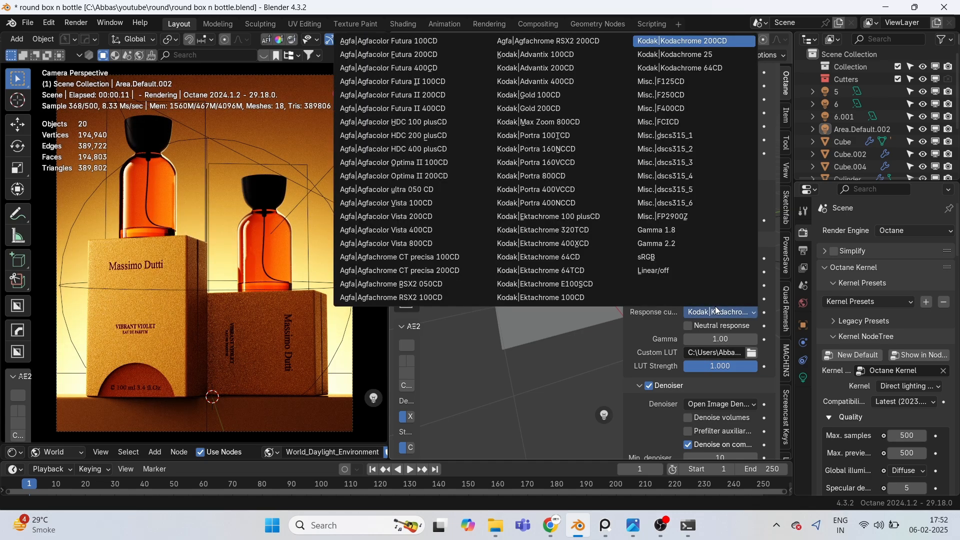
click(395, 95)
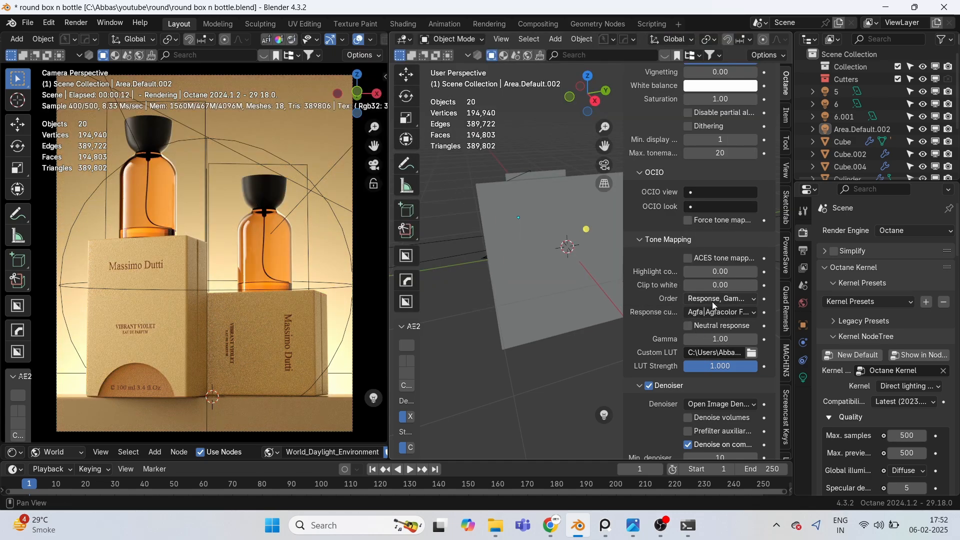
click(715, 311)
click(408, 170)
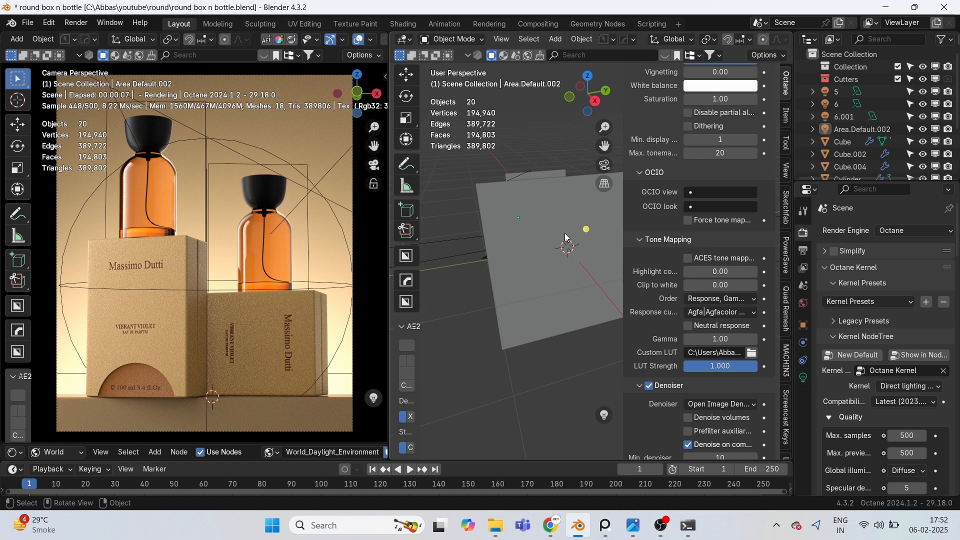
Step: Try the Agfa|Agfachrome CT precisa 100CD and Agfa|Agfachrome RSX2 050CD response curves on the render
click(702, 313)
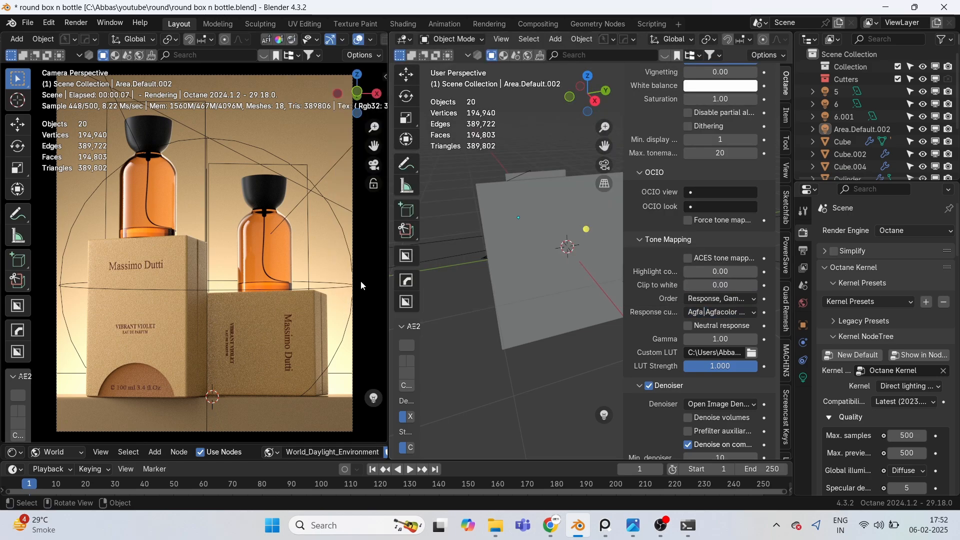
click(702, 312)
click(408, 256)
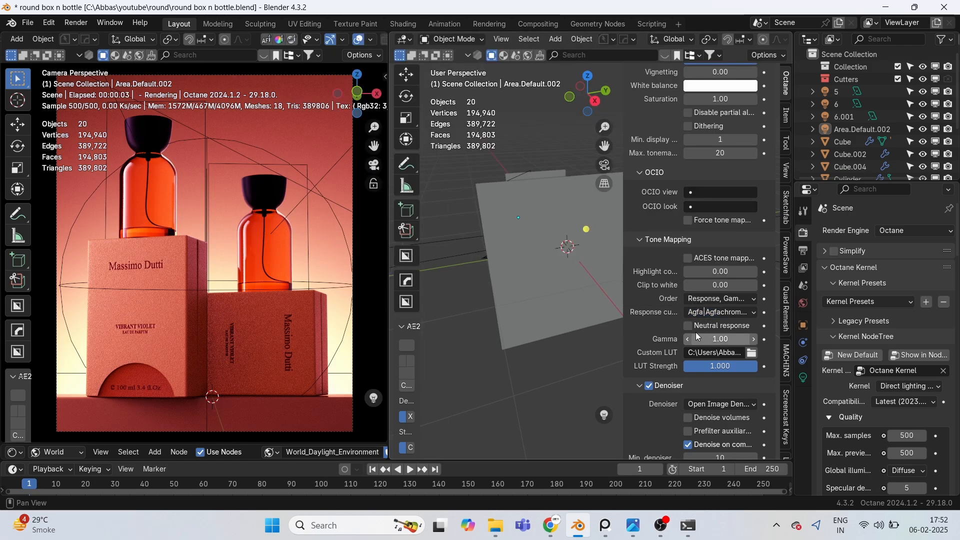
click(701, 315)
click(434, 285)
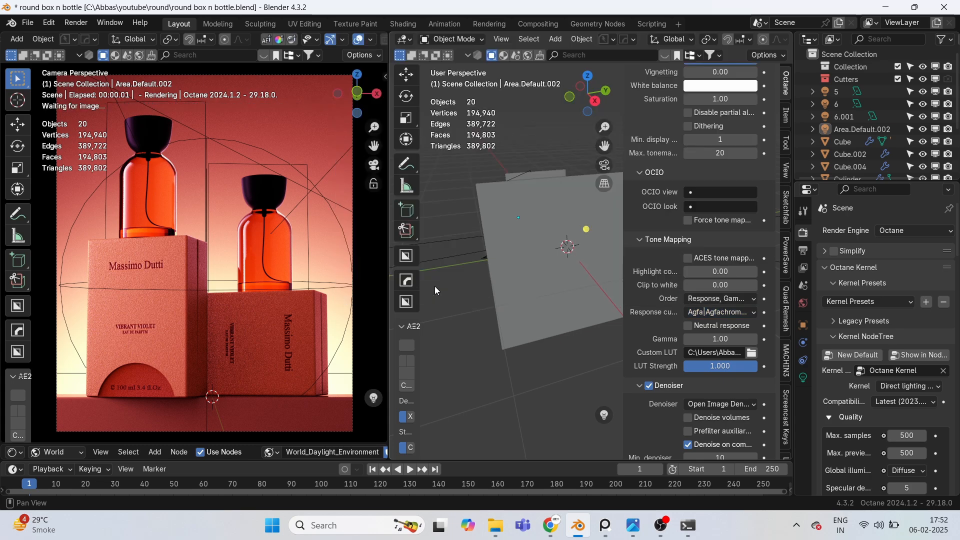
Step: Set the response curve to Agfa|Agfacolor Futura 400CD, compare the render with and without ACES tone mapping, and leave ACES enabled
click(712, 312)
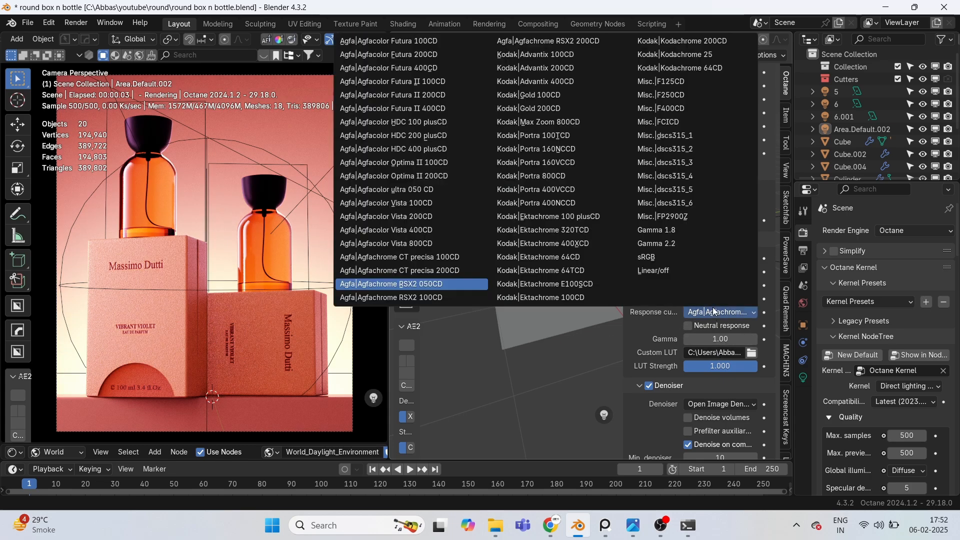
click(431, 70)
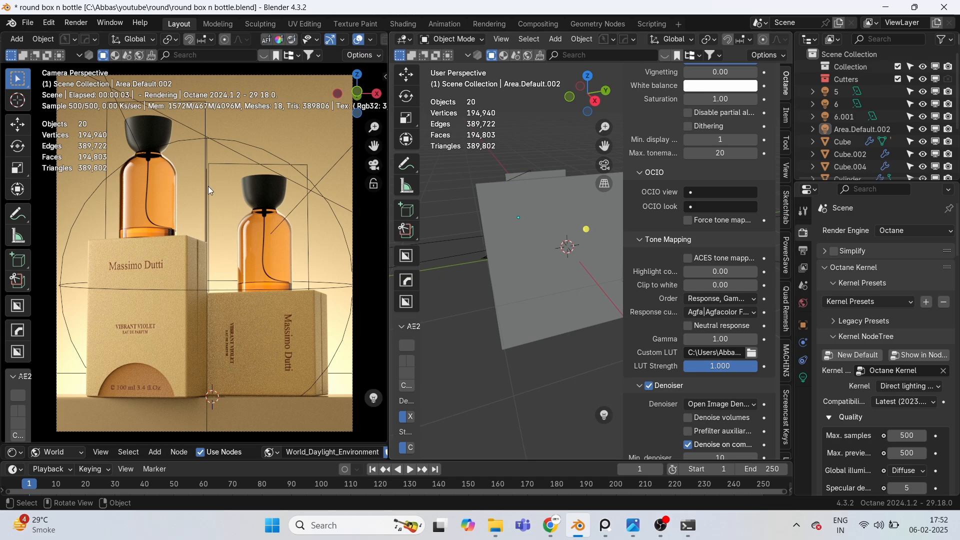
click(688, 258)
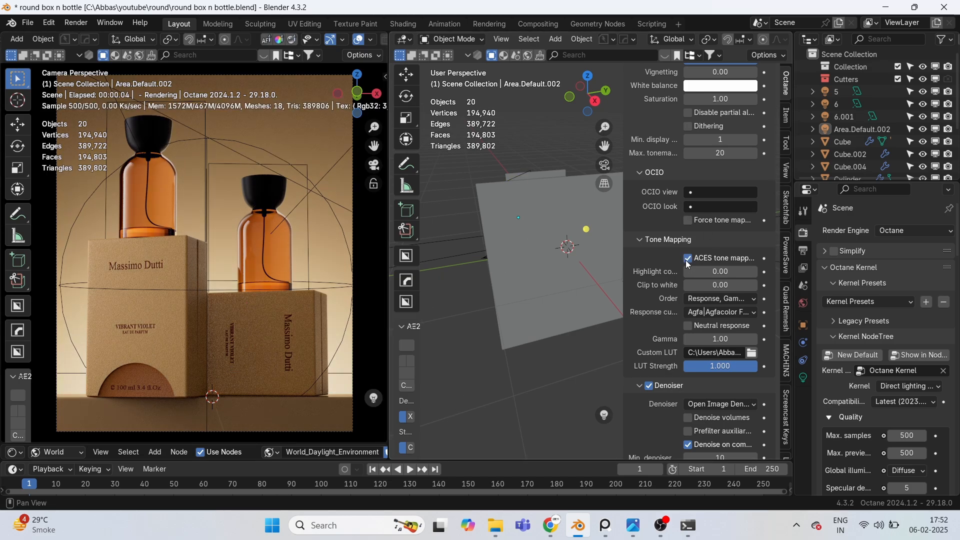
click(688, 258)
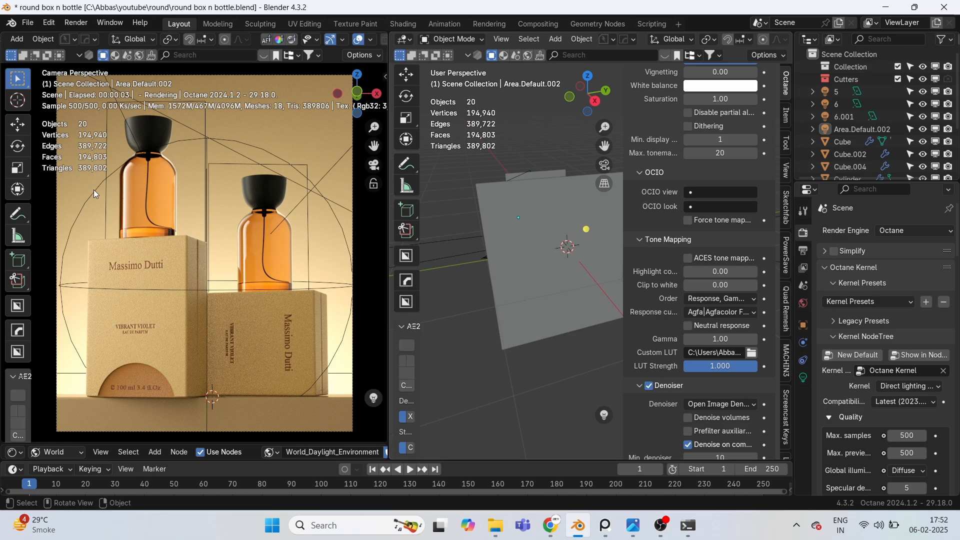
scroll(95, 194, up, 5)
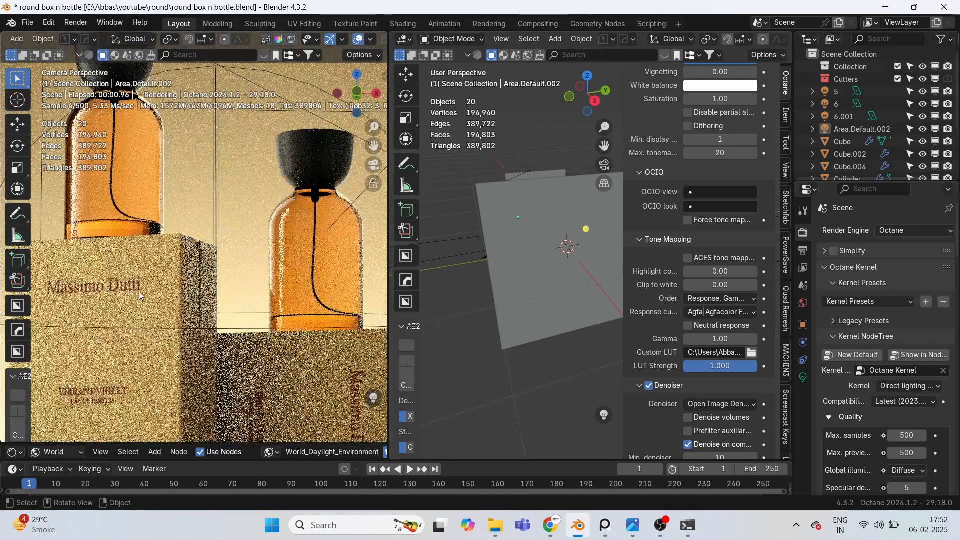
scroll(140, 295, down, 5)
click(688, 259)
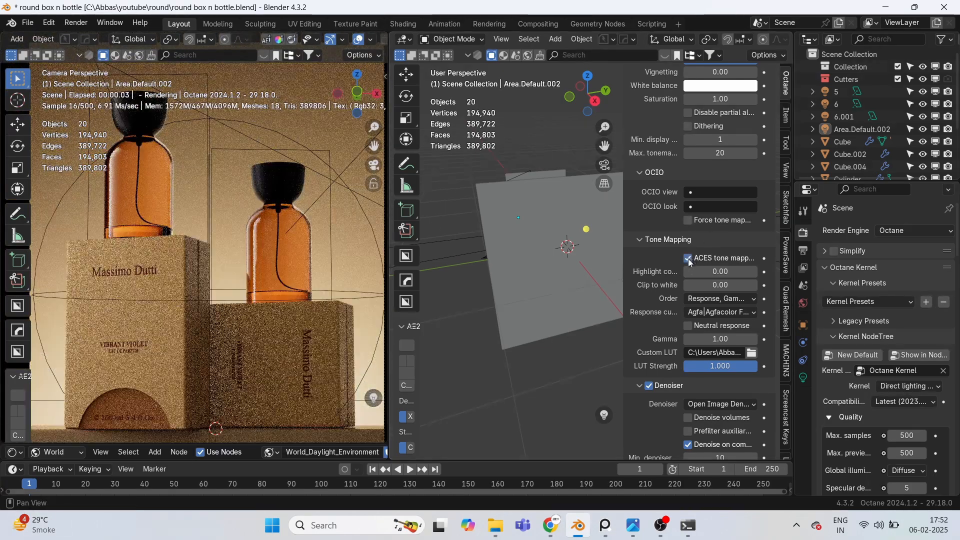
Step: Review the Octane denoiser, upsampler and postprocess settings, switch the camera view to solid shading and save the file
scroll(667, 339, down, 6)
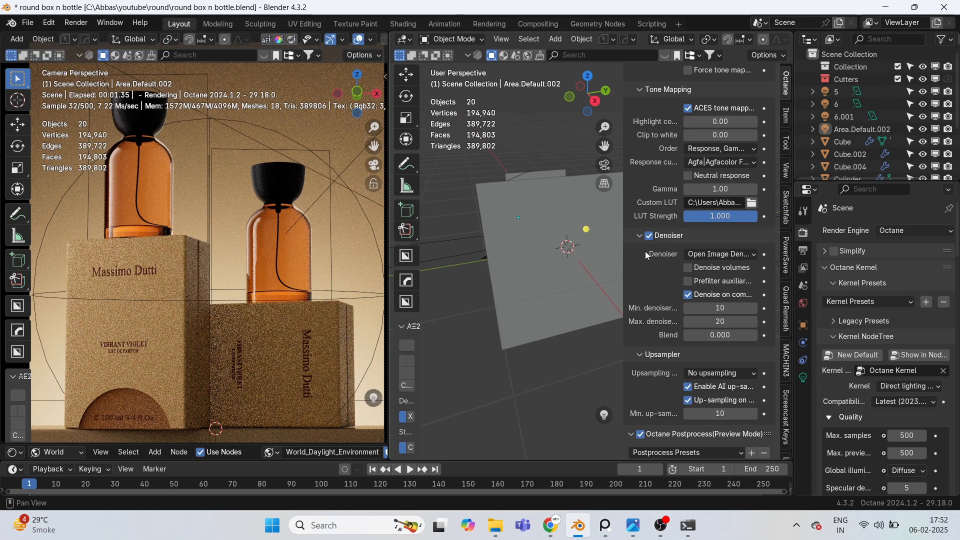
scroll(673, 312, down, 2)
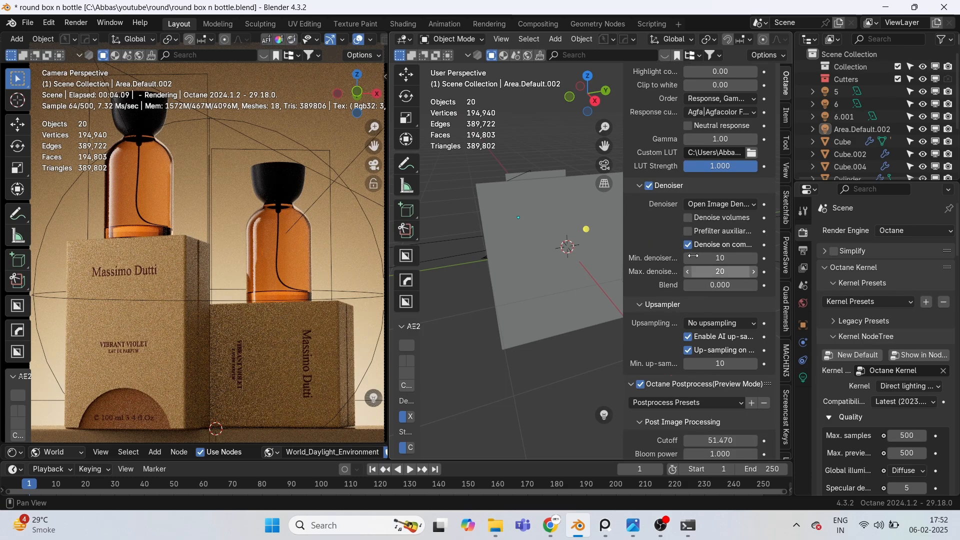
scroll(658, 310, down, 9)
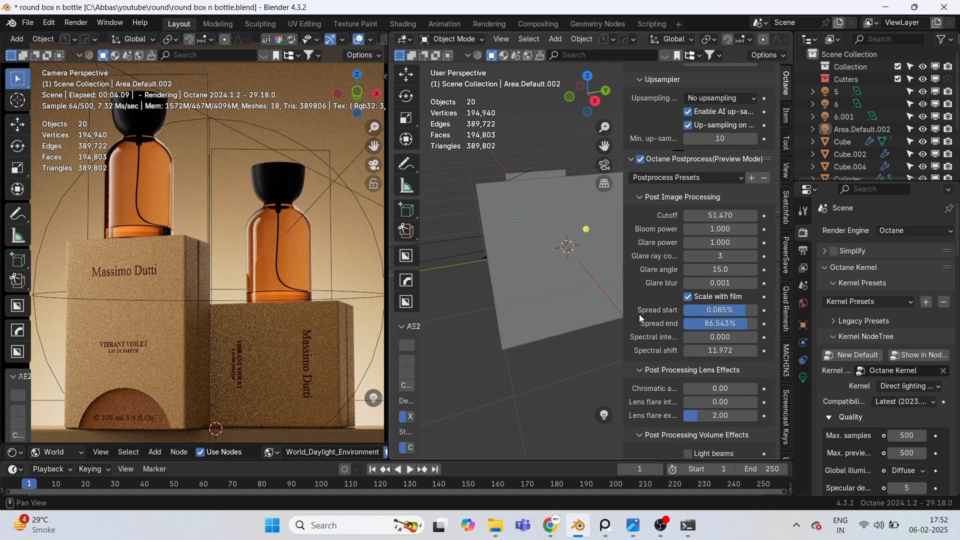
key(z)
click(405, 329)
key(ctrl+s)
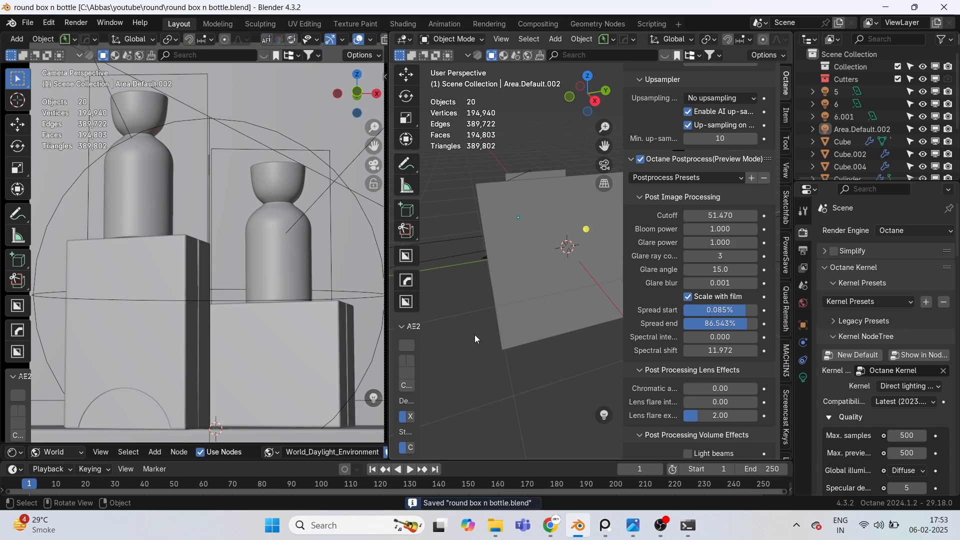
scroll(475, 337, down, 2)
click(531, 249)
key(Home)
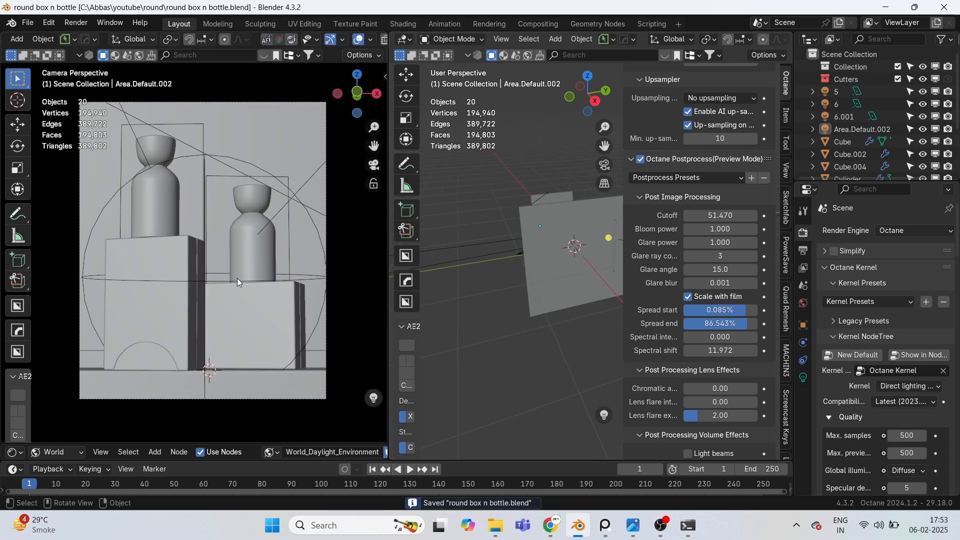
Step: Switch to File Explorer, browse the round project folder and open the finished render ren new 2.png
mouse_move(498, 519)
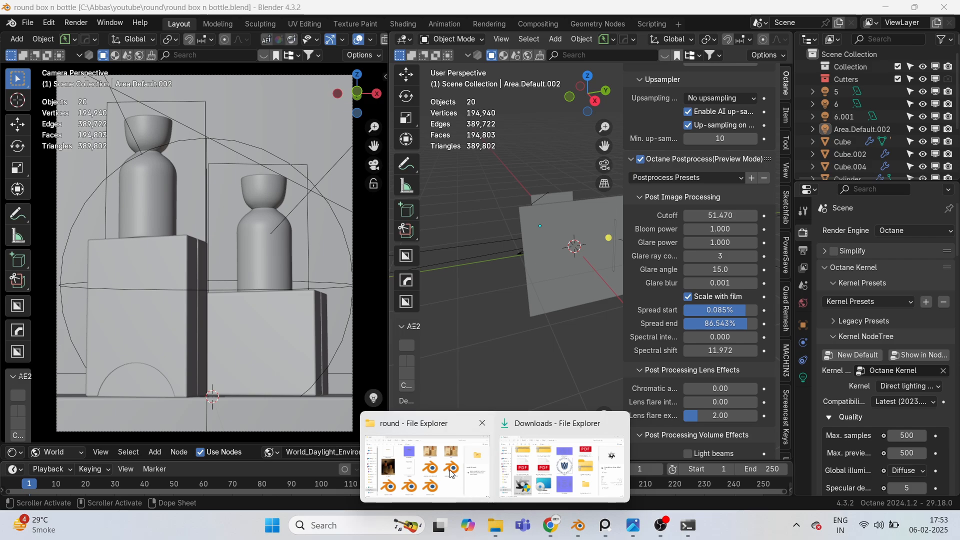
click(425, 458)
scroll(400, 232, up, 3)
double_click(388, 182)
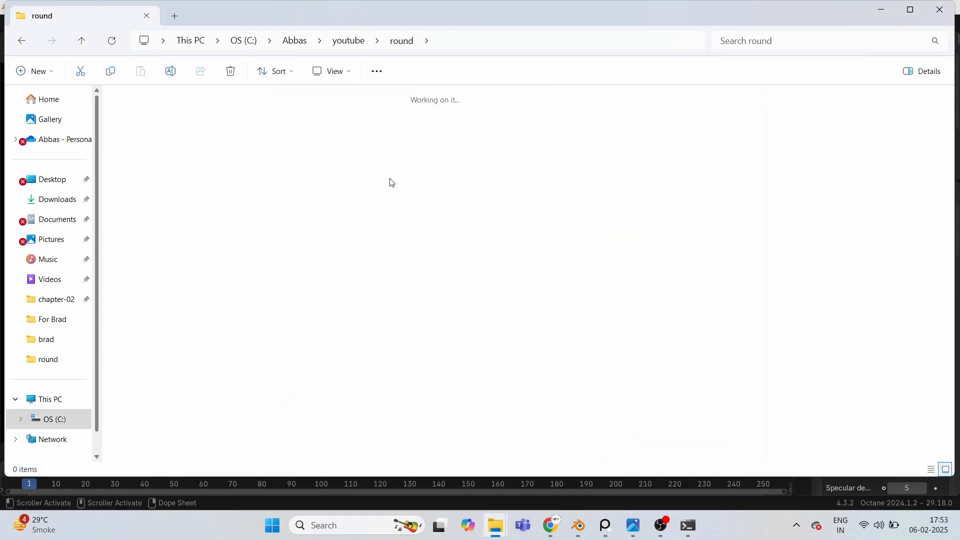
double_click(210, 130)
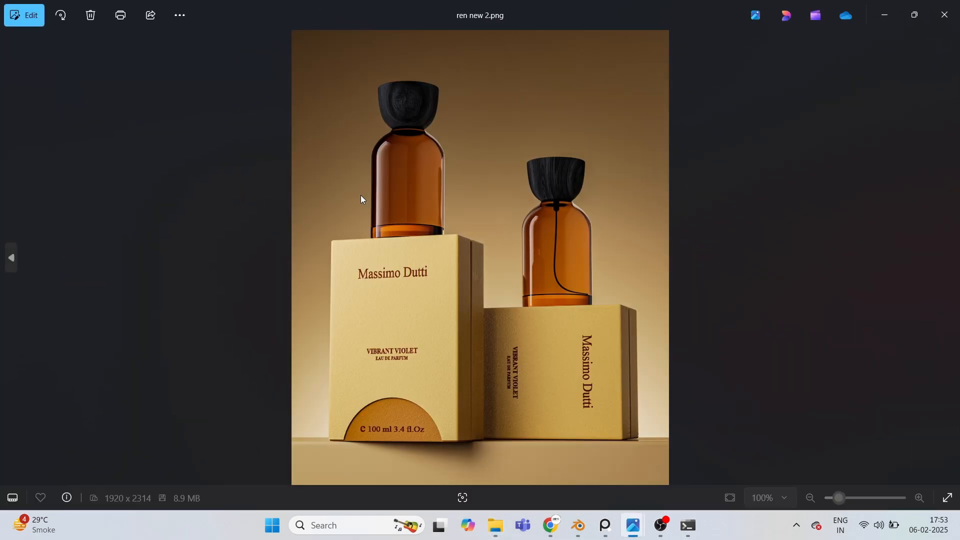
Step: Compare the two saved renders, ren new 1.png and ren new 2.png, by alternating between them in the image viewer
key(Left)
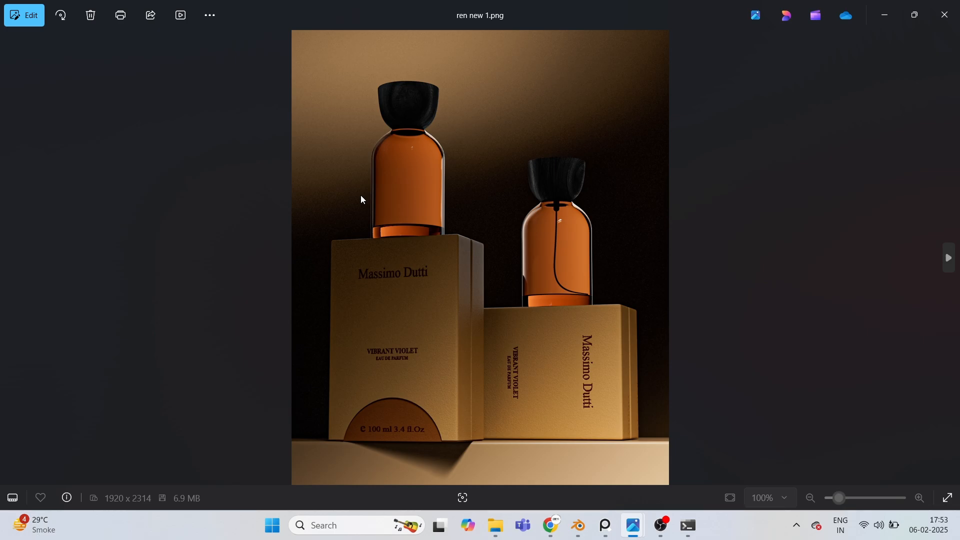
key(Right)
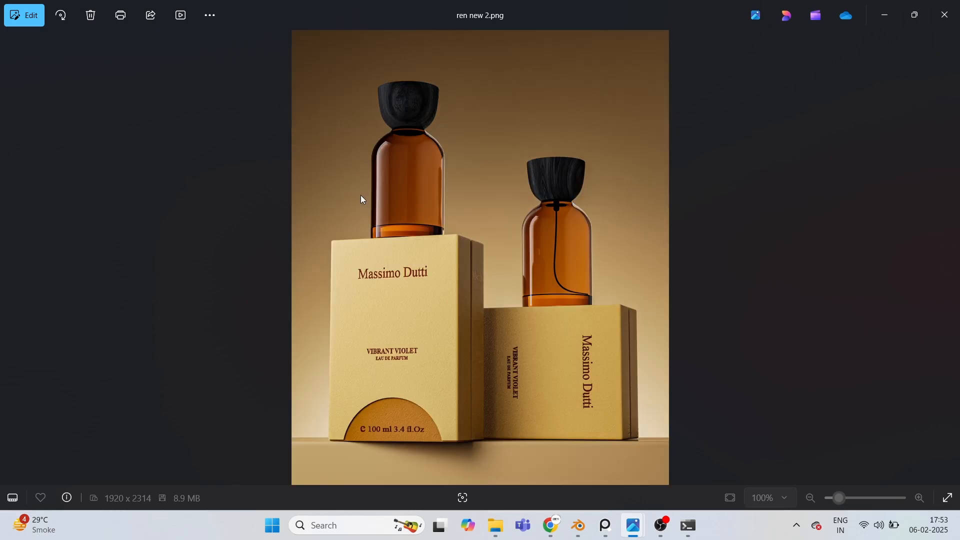
key(Left)
key(Right)
key(Left)
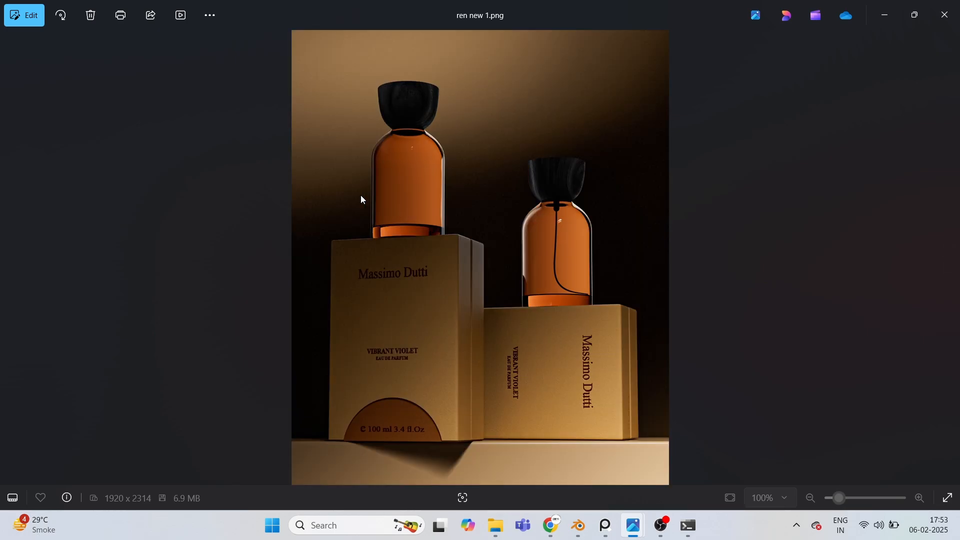